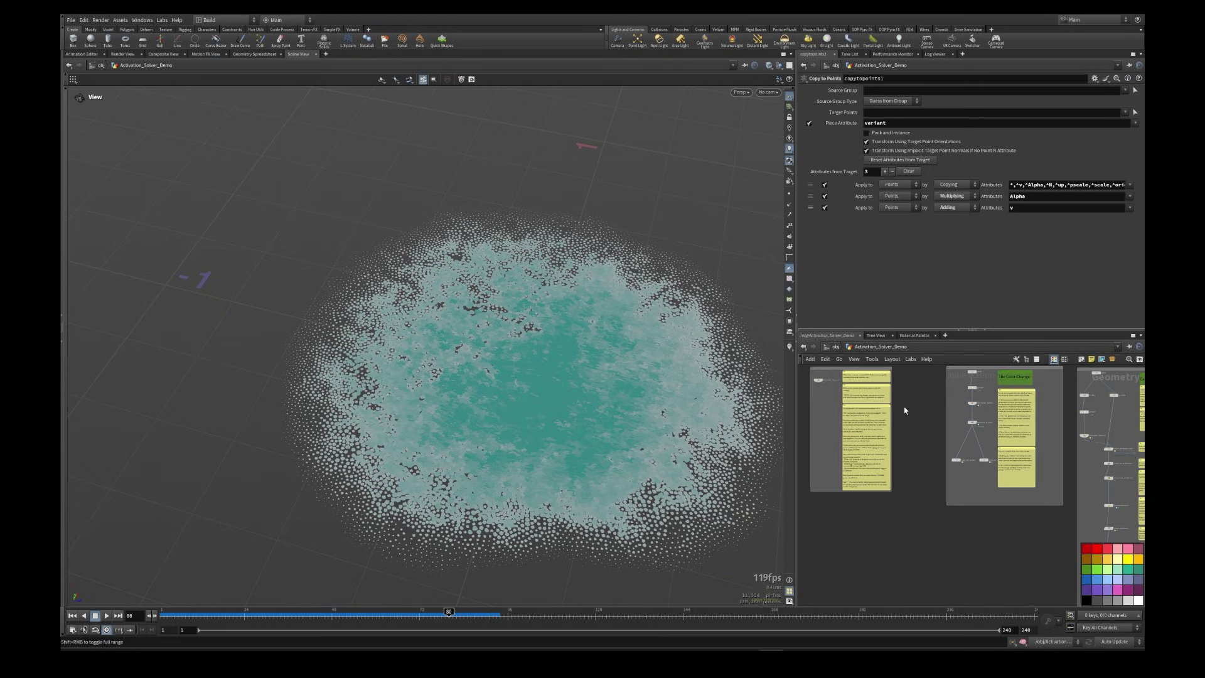
Step: Select the Activation_Solver2 node and look over its parameters and the notes beside it
{"action": "left_click", "coordinate": [855, 443]}
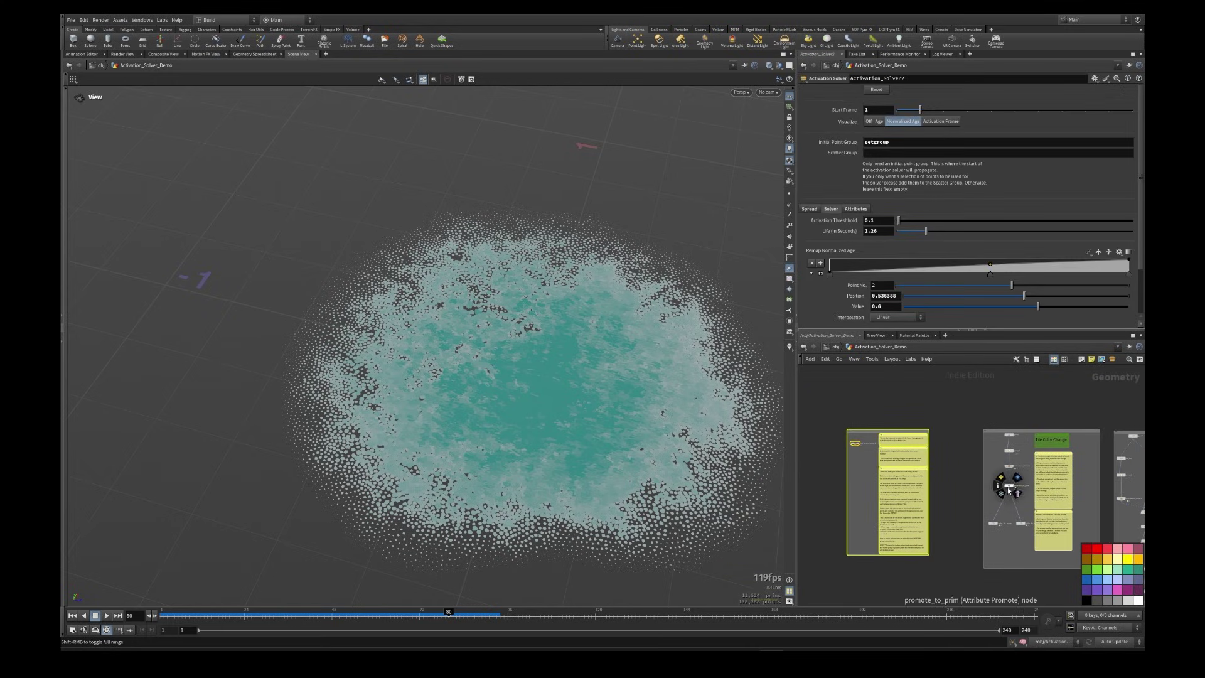
{"action": "scroll", "coordinate": [898, 469], "scroll_direction": "up", "scroll_amount": 3}
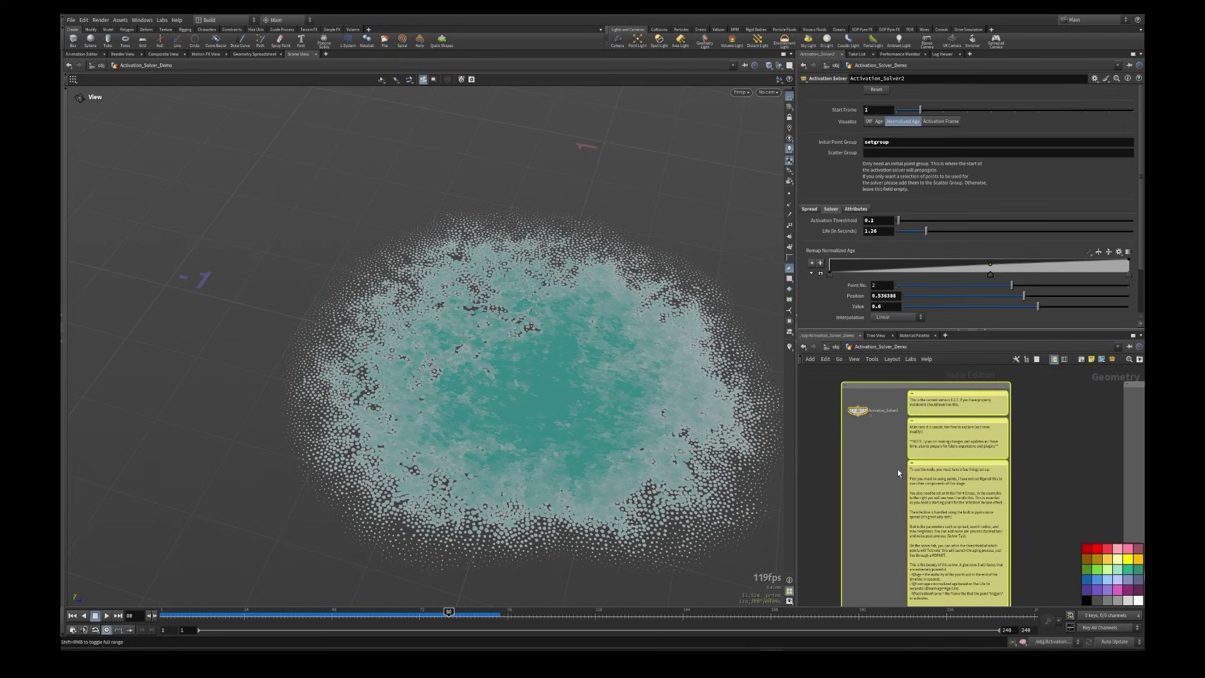
{"action": "scroll", "coordinate": [1018, 461], "scroll_direction": "down", "scroll_amount": 6}
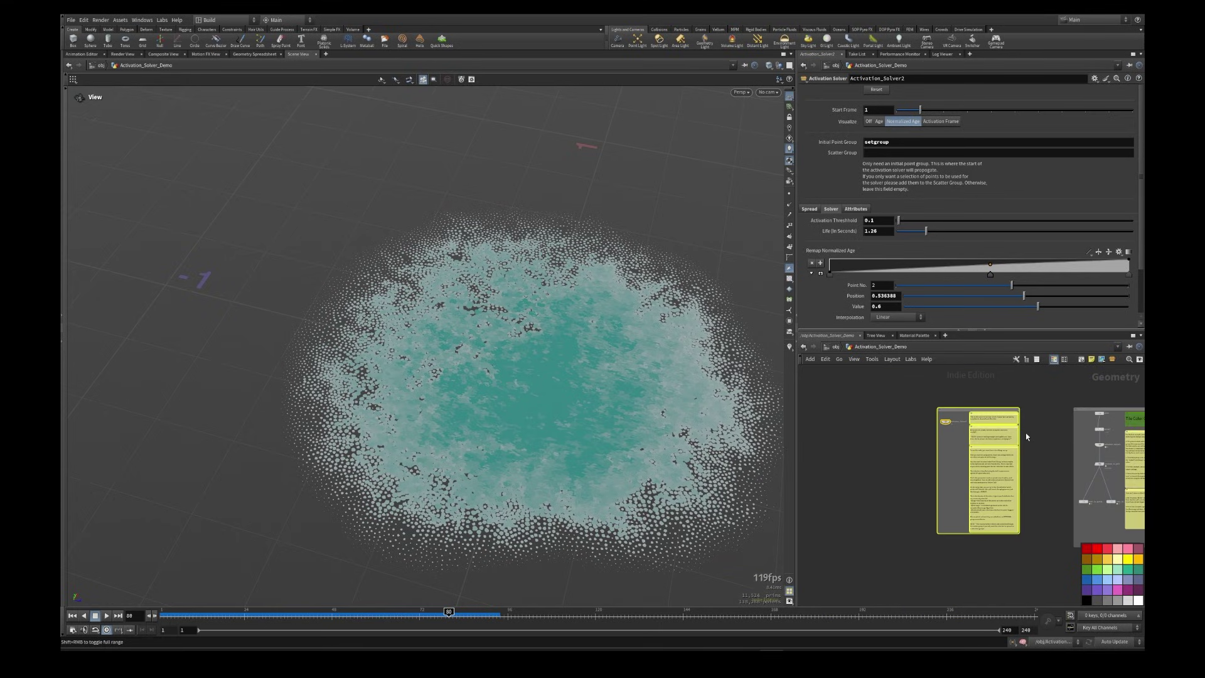
Step: Move the Tile Color Change network box and the two boxes after it closer to the solver notes box
{"action": "left_click_drag", "start_coordinate": [1003, 535], "coordinate": [1002, 534]}
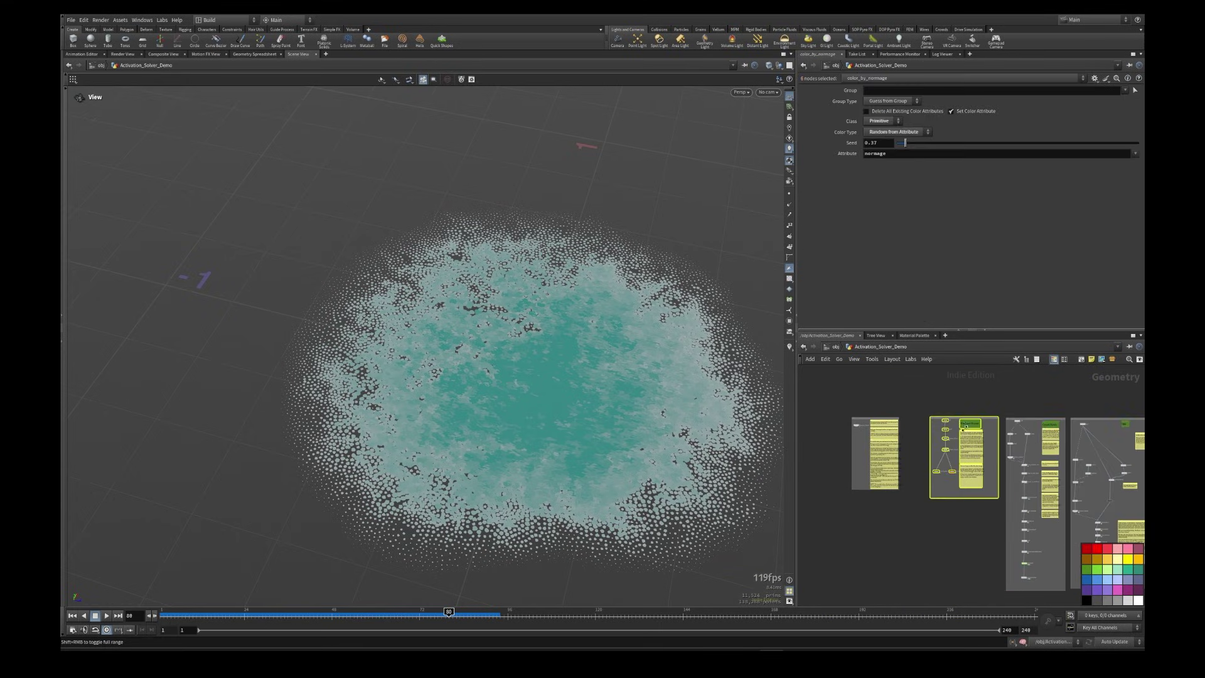
{"action": "left_click_drag", "start_coordinate": [958, 419], "coordinate": [929, 419]}
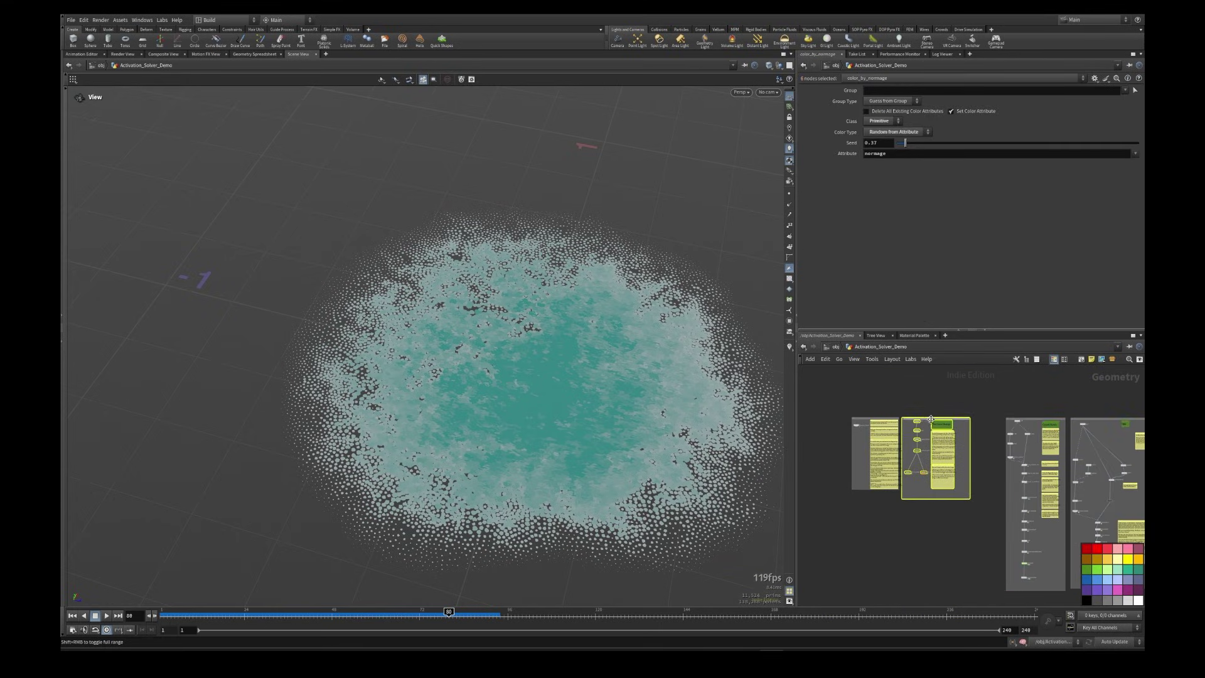
{"action": "scroll", "coordinate": [964, 420], "scroll_direction": "up", "scroll_amount": 2}
{"action": "left_click_drag", "start_coordinate": [1054, 417], "coordinate": [1010, 417]}
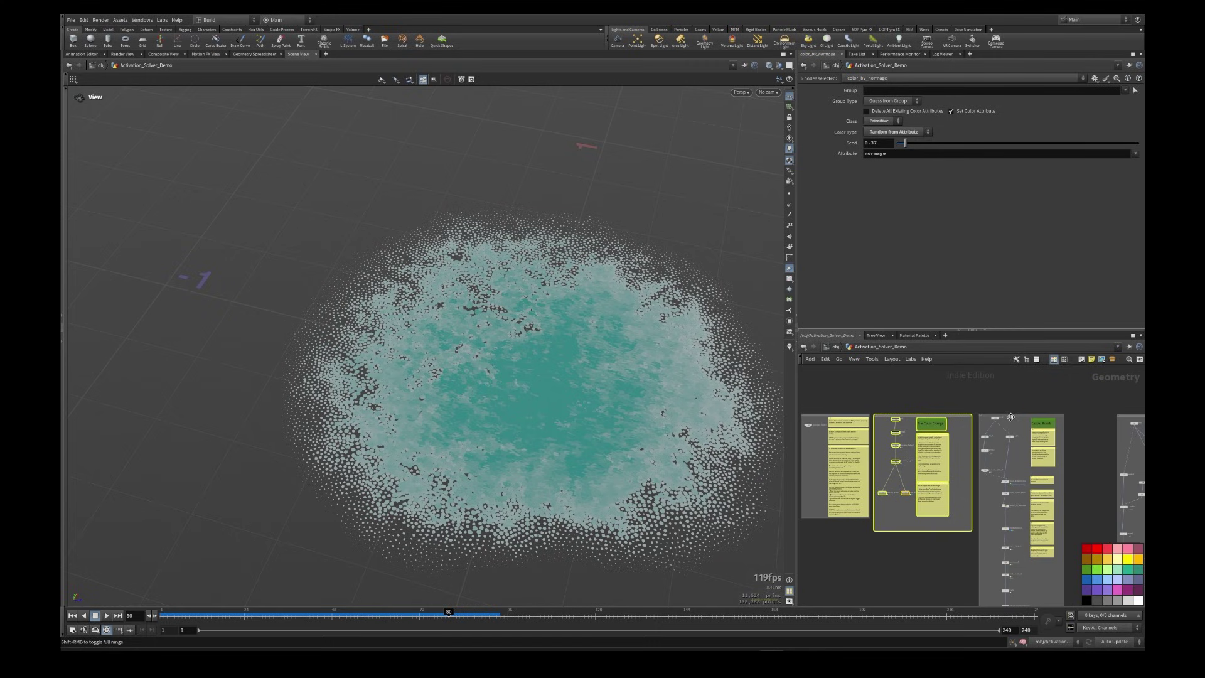
{"action": "middle_click_drag", "start_coordinate": [1036, 413], "coordinate": [960, 394]}
{"action": "left_click_drag", "start_coordinate": [1072, 397], "coordinate": [1030, 397]}
{"action": "middle_click_drag", "start_coordinate": [831, 559], "coordinate": [941, 577]}
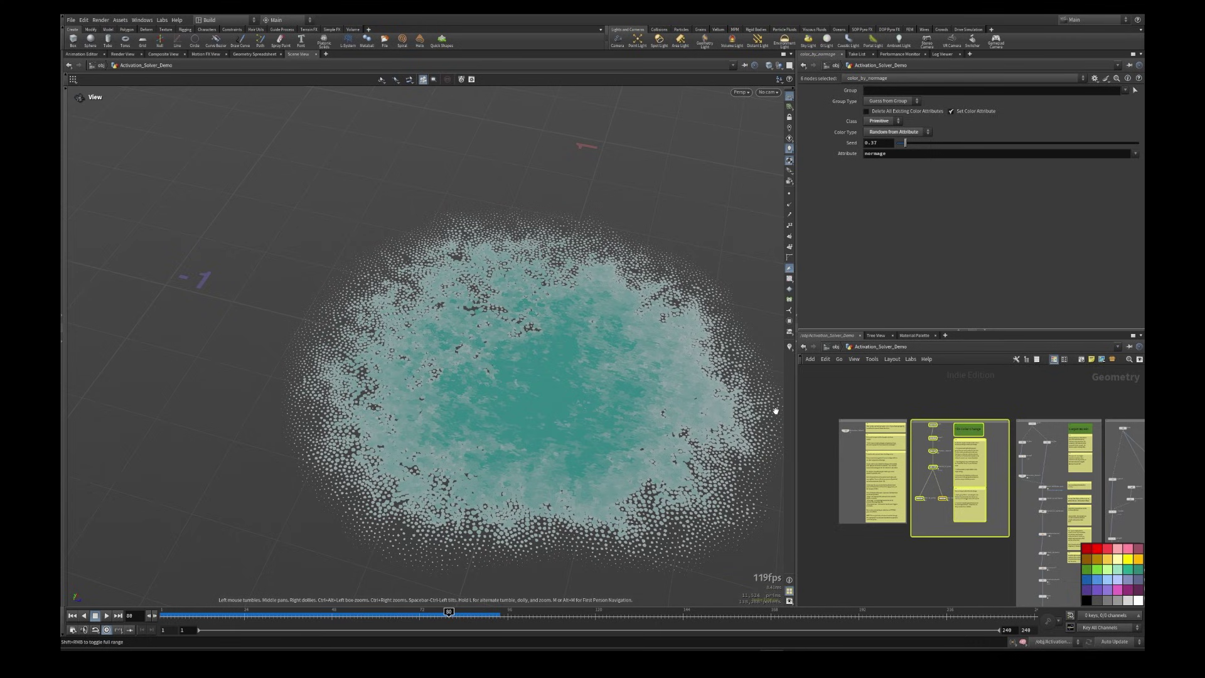
Step: Examine the row of network boxes, then inspect the Activation_Solver2 node and its contents before returning to the parent network
{"action": "scroll", "coordinate": [940, 442], "scroll_direction": "up", "scroll_amount": 4}
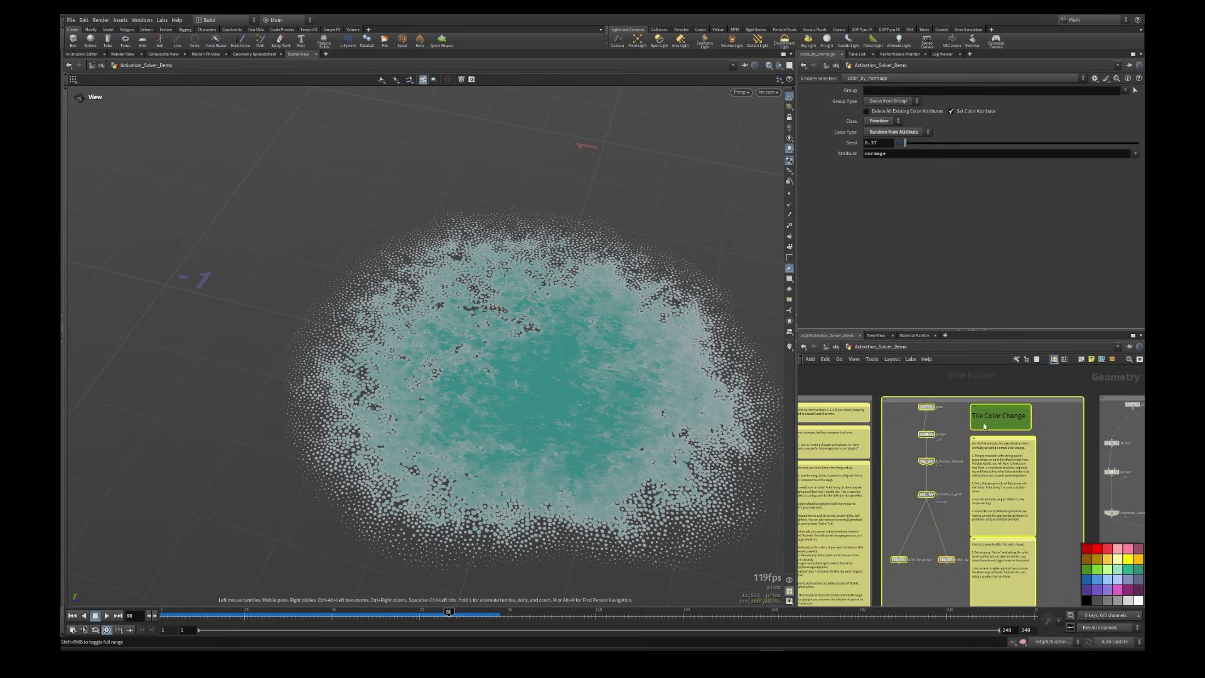
{"action": "scroll", "coordinate": [1041, 497], "scroll_direction": "down", "scroll_amount": 7}
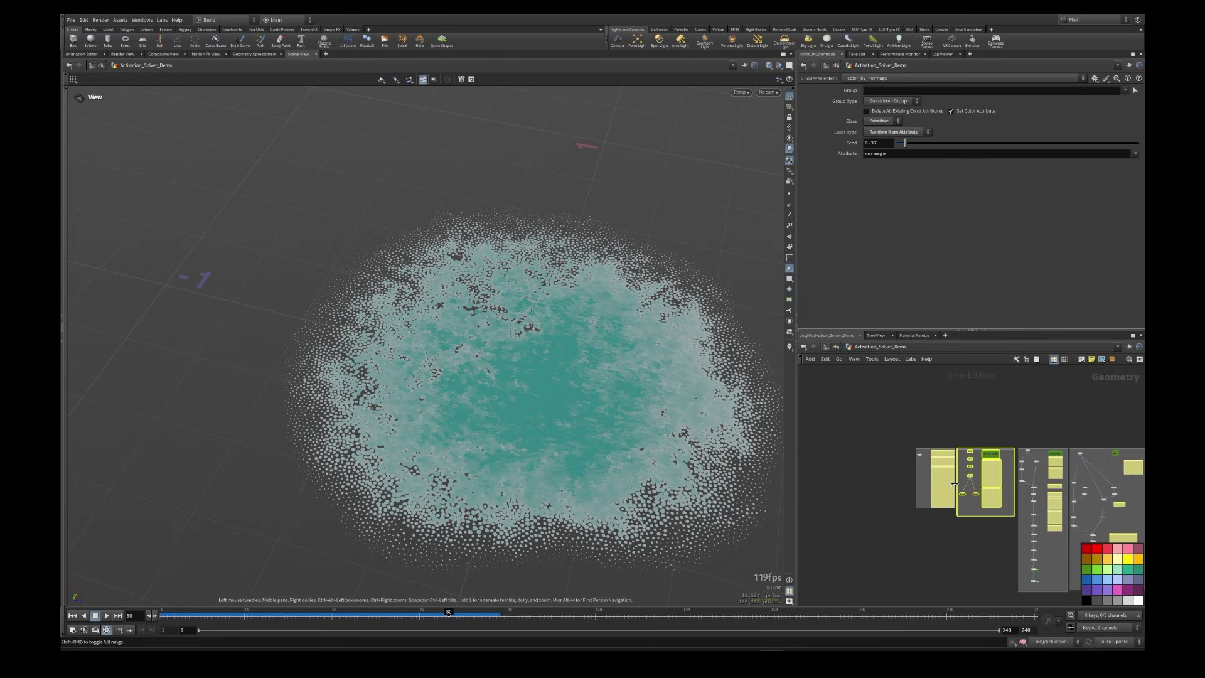
{"action": "middle_click_drag", "start_coordinate": [996, 442], "coordinate": [941, 425]}
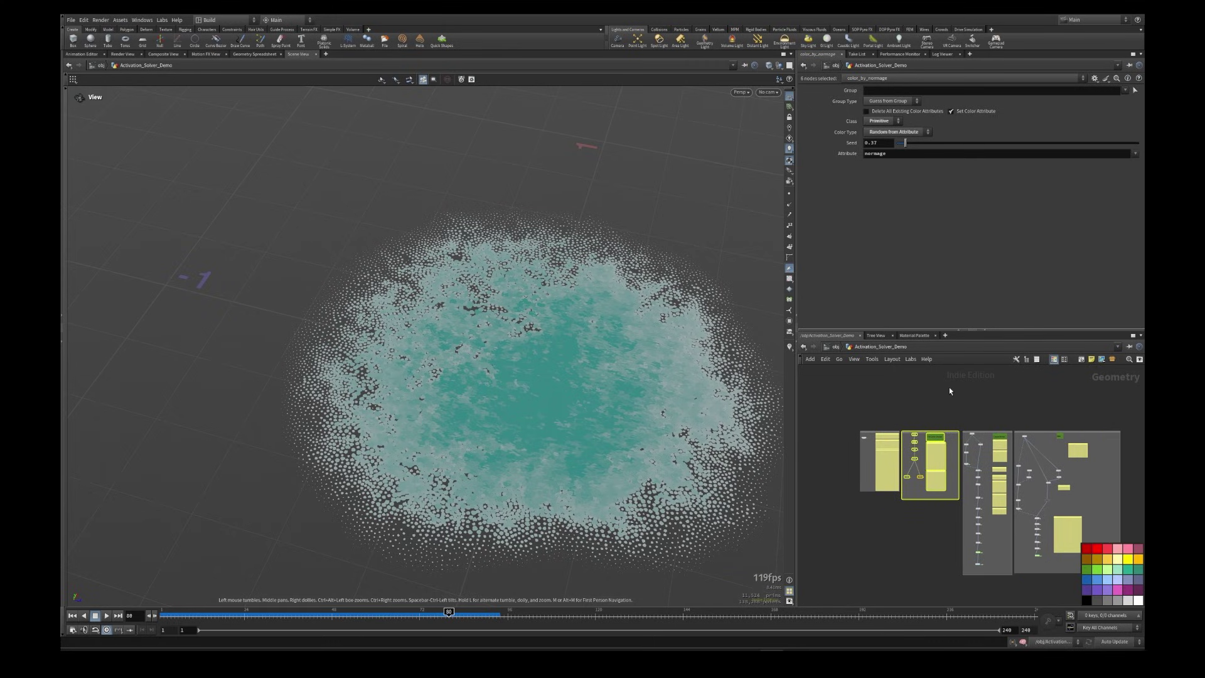
{"action": "scroll", "coordinate": [860, 448], "scroll_direction": "up", "scroll_amount": 7}
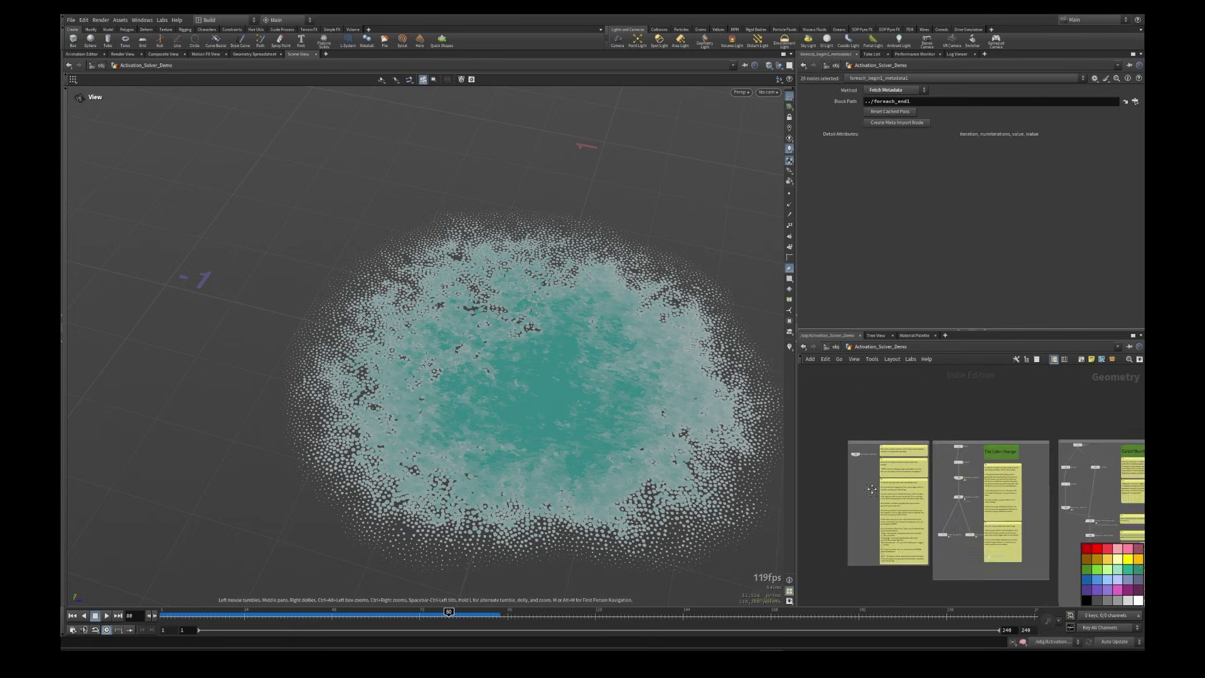
{"action": "scroll", "coordinate": [901, 520], "scroll_direction": "up", "scroll_amount": 5}
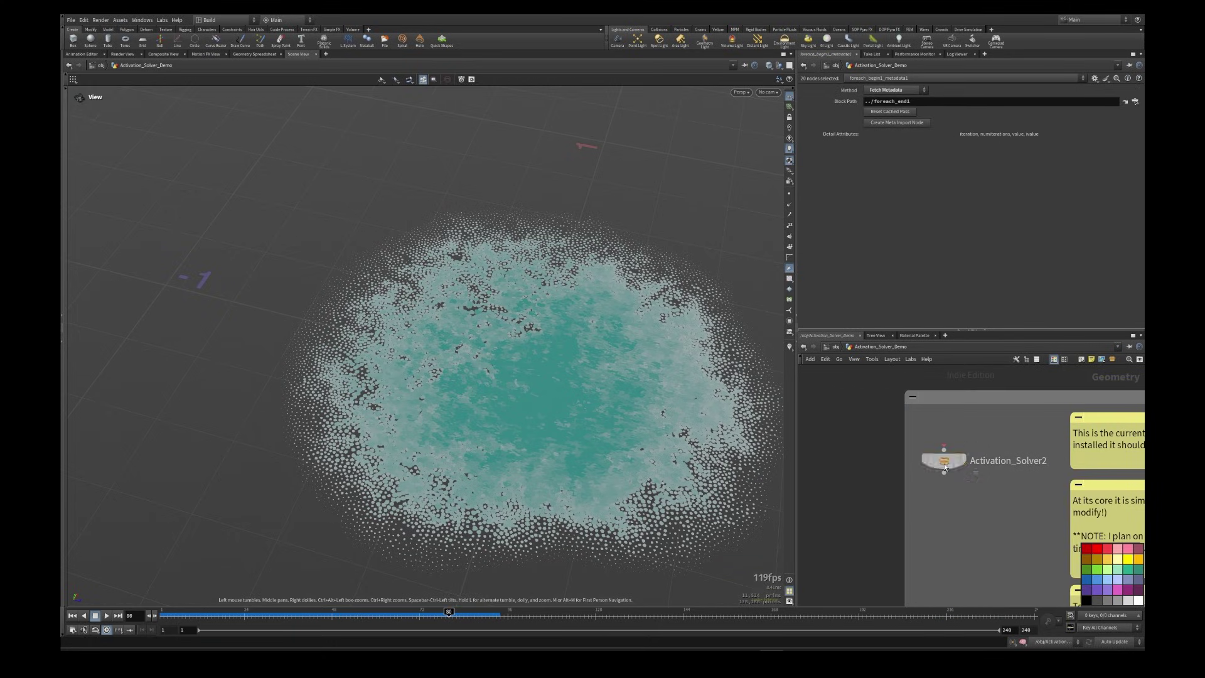
{"action": "left_click", "coordinate": [944, 462]}
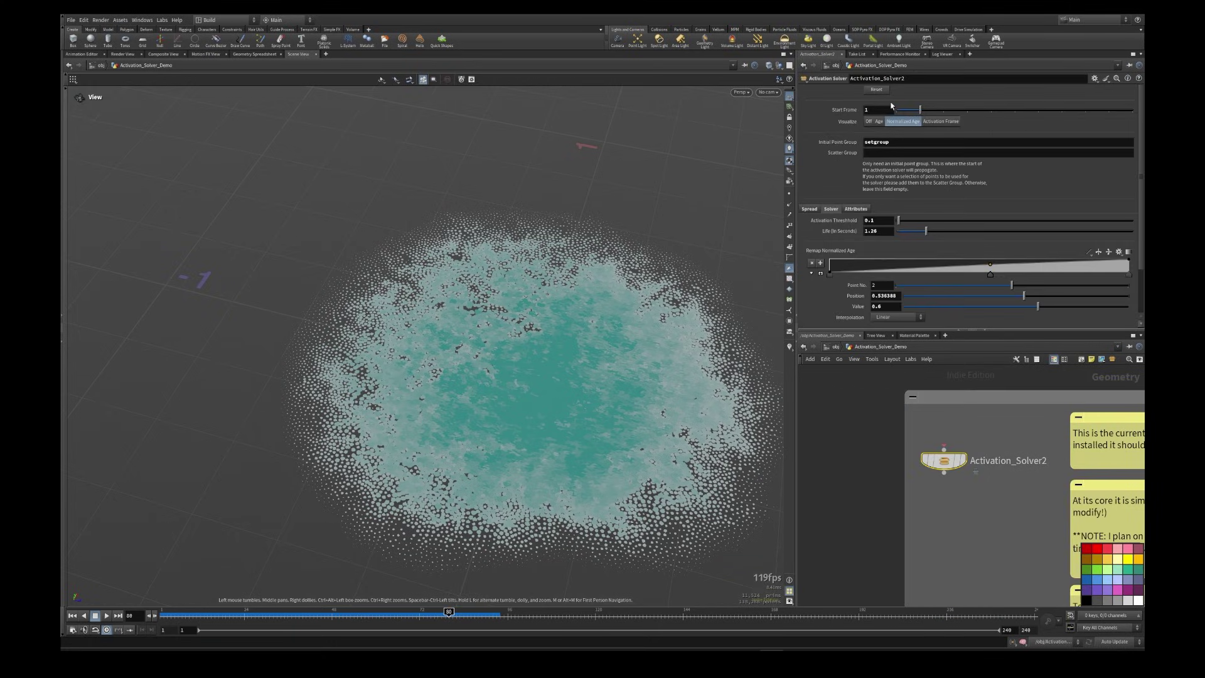
{"action": "double_click", "coordinate": [943, 462]}
{"action": "key", "text": "u"}
Step: Paste a copy of Activation_Solver2 outside its network box and allow editing of the copy's contents
{"action": "middle_click_drag", "start_coordinate": [868, 483], "coordinate": [1035, 465]}
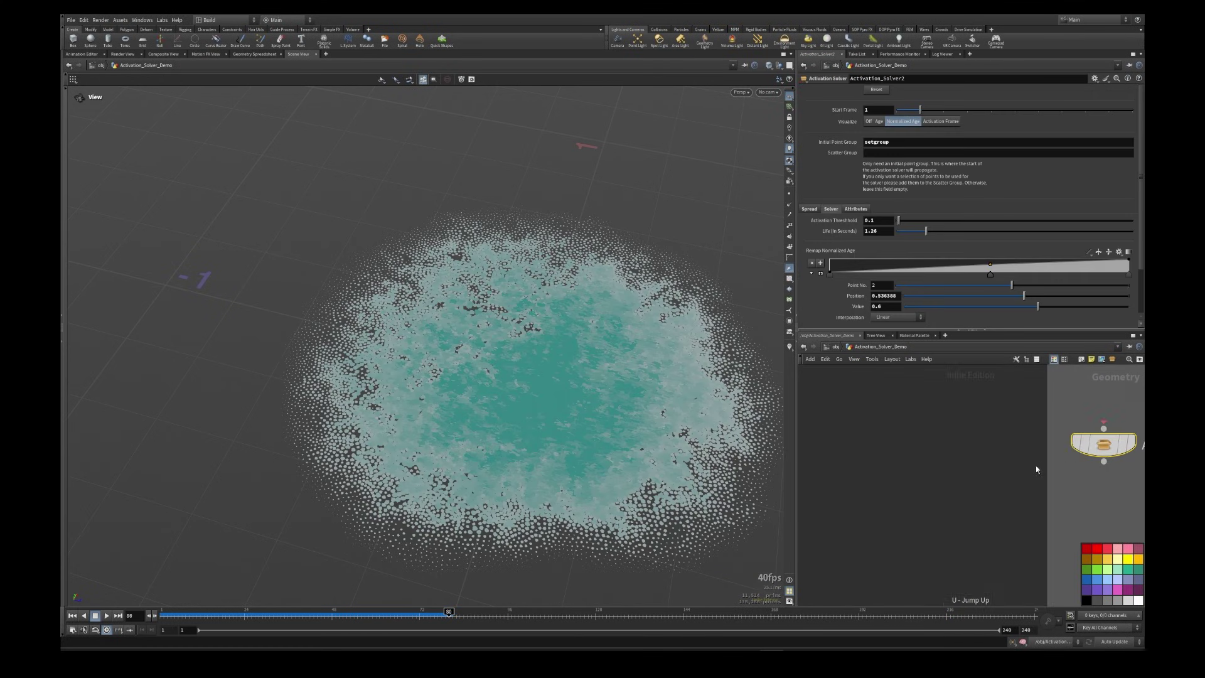
{"action": "left_click_drag", "start_coordinate": [1036, 467], "coordinate": [1108, 420]}
{"action": "key", "text": "ctrl+c"}
{"action": "key", "text": "ctrl+v"}
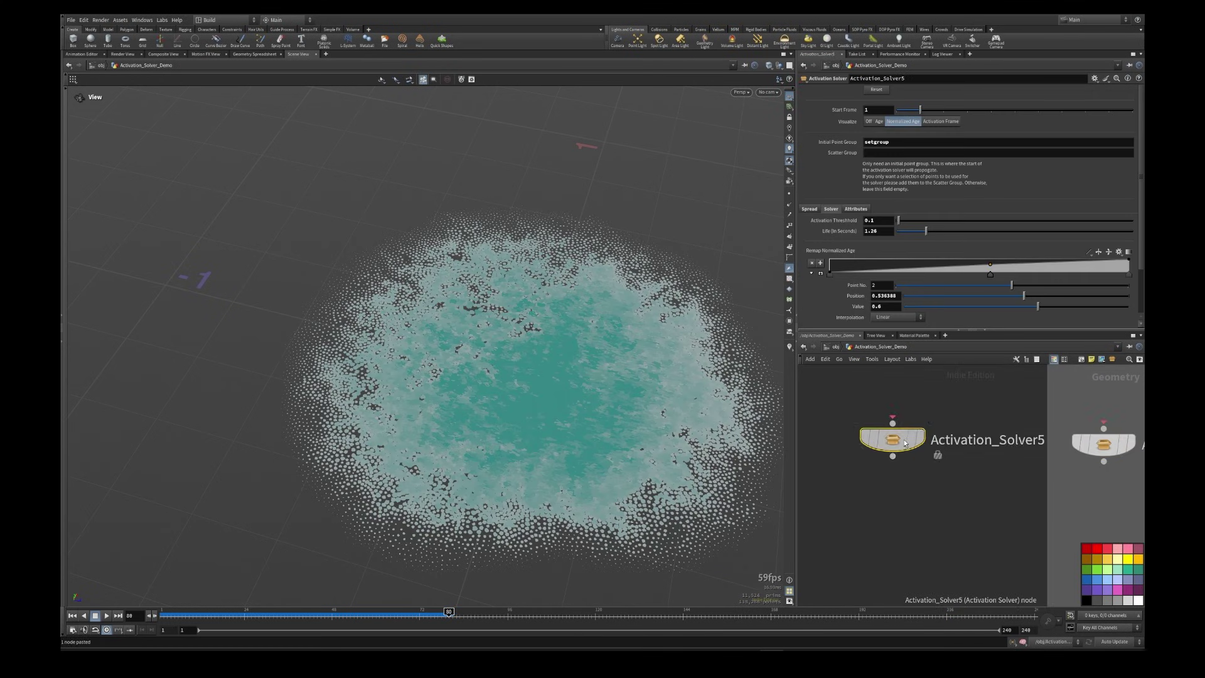
{"action": "left_click_drag", "start_coordinate": [903, 443], "coordinate": [848, 466]}
{"action": "right_click", "coordinate": [849, 465]}
{"action": "left_click", "coordinate": [885, 578]}
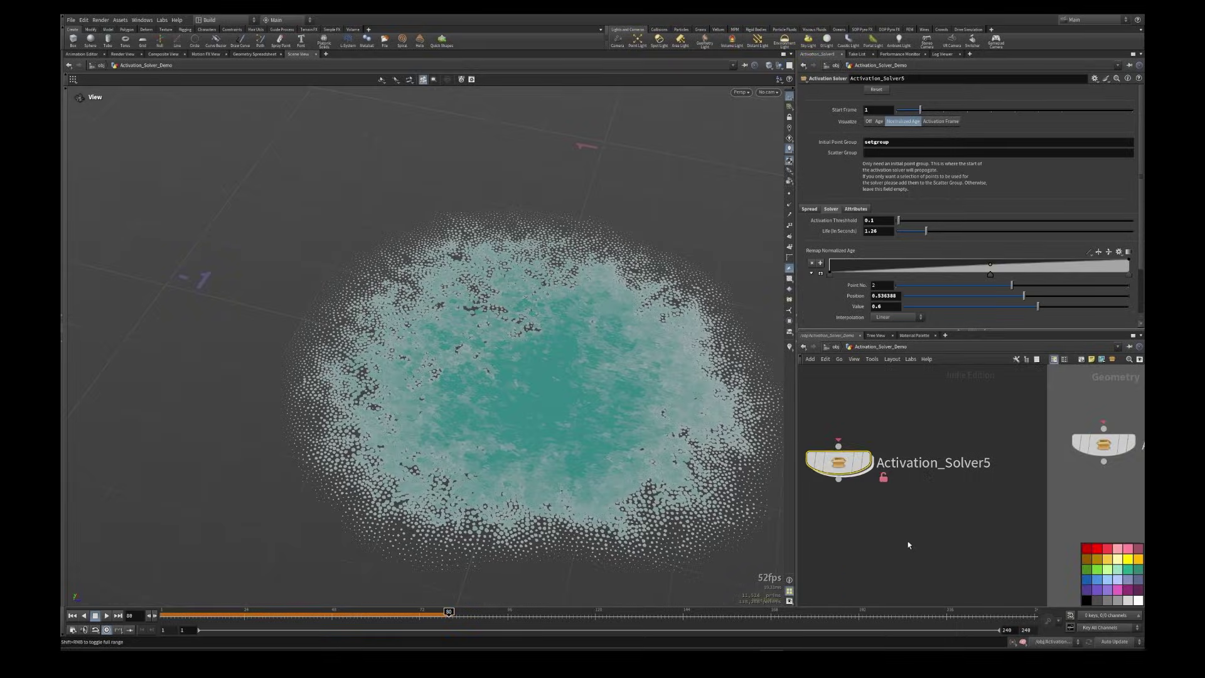
Step: Open the unlocked solver copy and examine its internal node chain, including the delete_all node's attribute settings
{"action": "middle_click_drag", "start_coordinate": [842, 467], "coordinate": [1015, 511]}
{"action": "double_click", "coordinate": [1015, 511]}
{"action": "scroll", "coordinate": [952, 454], "scroll_direction": "up", "scroll_amount": 10}
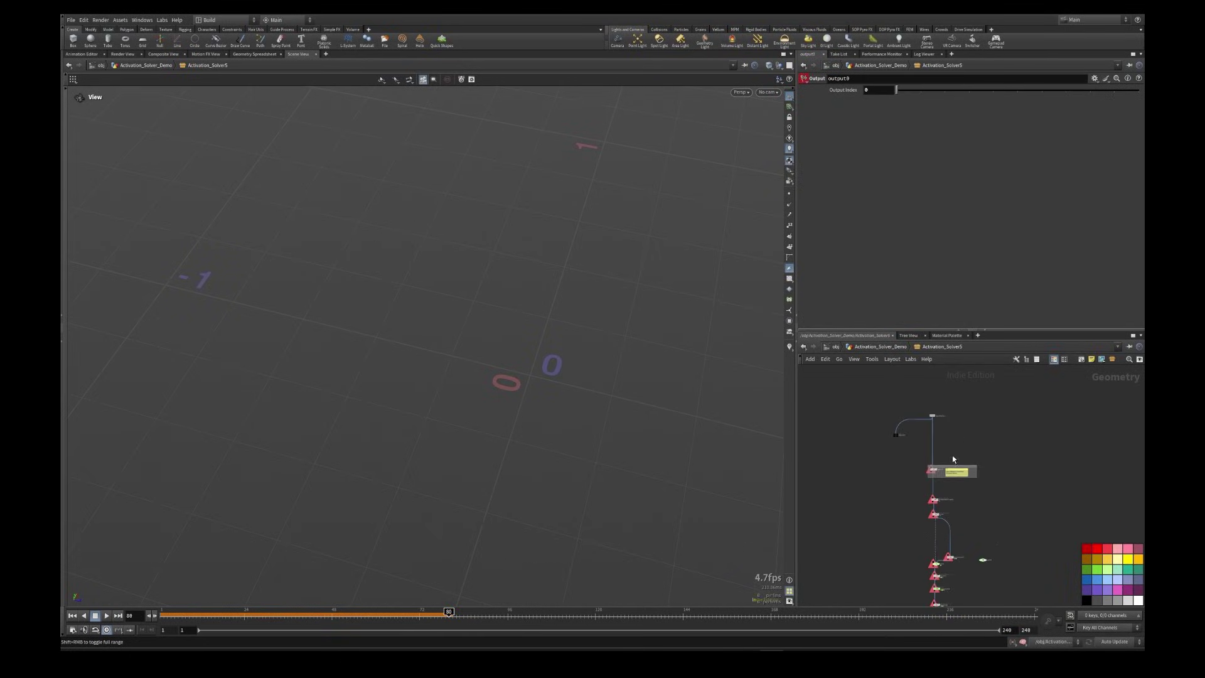
{"action": "scroll", "coordinate": [929, 458], "scroll_direction": "down", "scroll_amount": 4}
{"action": "middle_click_drag", "start_coordinate": [940, 398], "coordinate": [926, 527]}
{"action": "scroll", "coordinate": [926, 527], "scroll_direction": "down", "scroll_amount": 4}
{"action": "middle_click_drag", "start_coordinate": [901, 370], "coordinate": [937, 528]}
{"action": "middle_click_drag", "start_coordinate": [1007, 560], "coordinate": [975, 313]}
{"action": "scroll", "coordinate": [963, 473], "scroll_direction": "up", "scroll_amount": 4}
{"action": "middle_click_drag", "start_coordinate": [963, 473], "coordinate": [904, 339]}
{"action": "left_click", "coordinate": [893, 461]}
{"action": "scroll", "coordinate": [958, 506], "scroll_direction": "down", "scroll_amount": 4}
{"action": "scroll", "coordinate": [958, 507], "scroll_direction": "down", "scroll_amount": 3}
{"action": "middle_click_drag", "start_coordinate": [977, 525], "coordinate": [973, 458]}
{"action": "scroll", "coordinate": [955, 505], "scroll_direction": "up", "scroll_amount": 4}
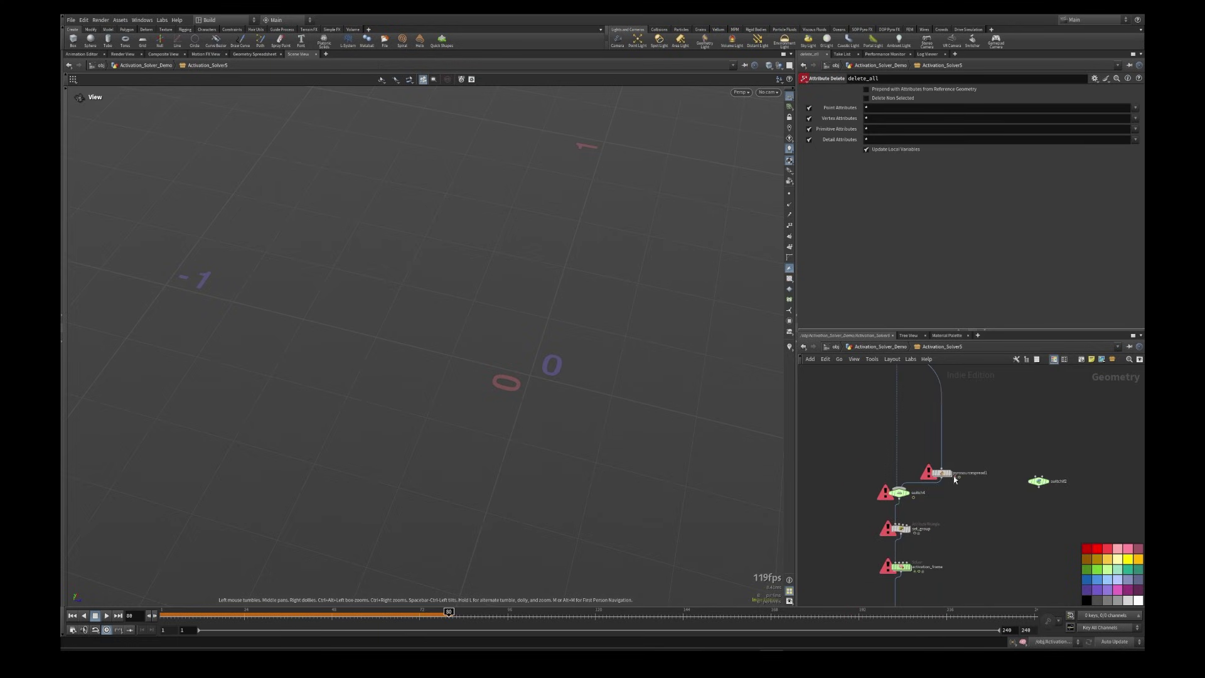
Step: Examine the pyrosourcespread1, switch4, set_group and activation_frame nodes inside the solver, then return to the parent network
{"action": "left_click", "coordinate": [947, 474]}
{"action": "middle_click_drag", "start_coordinate": [946, 556], "coordinate": [960, 490]}
{"action": "left_click_drag", "start_coordinate": [960, 530], "coordinate": [873, 411]}
{"action": "scroll", "coordinate": [959, 517], "scroll_direction": "up", "scroll_amount": 4}
{"action": "left_click_drag", "start_coordinate": [990, 439], "coordinate": [895, 503]}
{"action": "middle_click_drag", "start_coordinate": [1001, 388], "coordinate": [998, 511]}
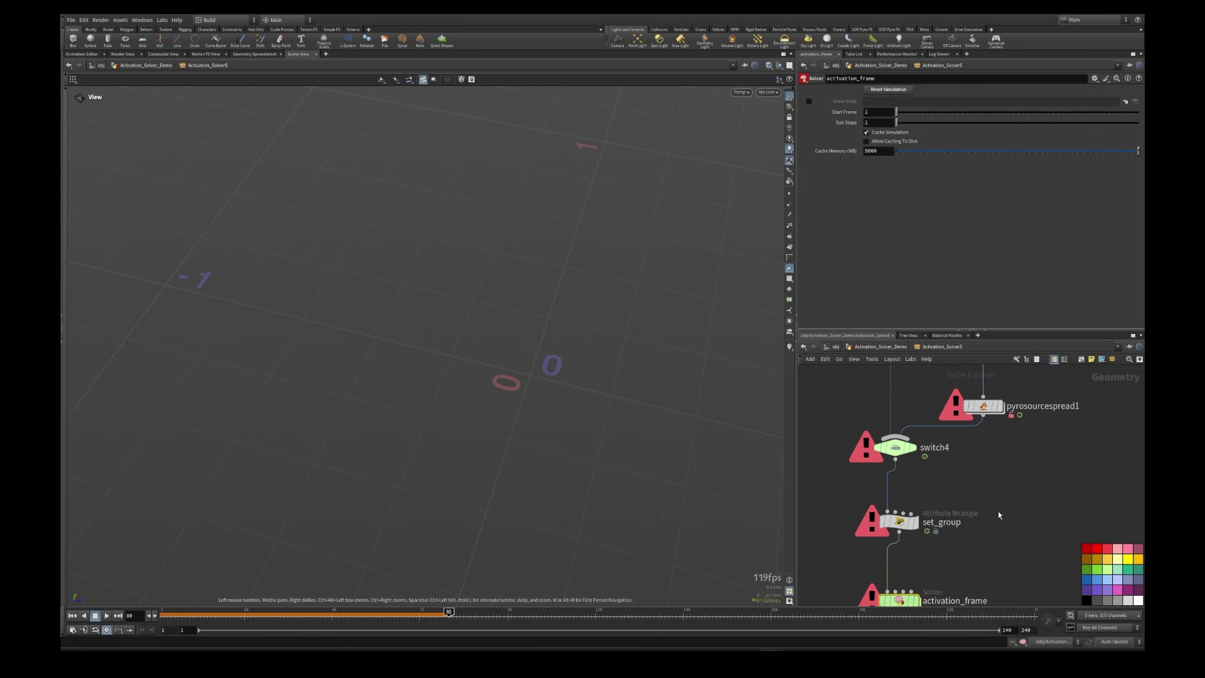
{"action": "left_click_drag", "start_coordinate": [1023, 381], "coordinate": [985, 475]}
{"action": "key", "text": "u"}
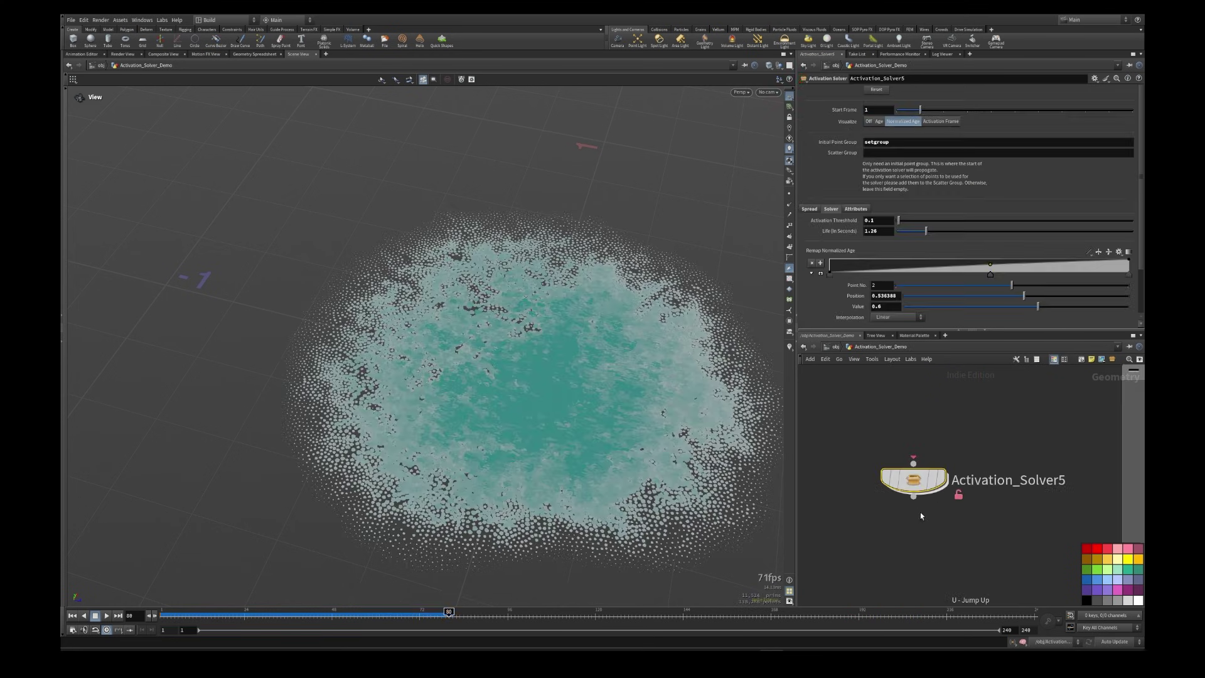
Step: Add a Pyro Source Spread node below the copied Activation_Solver5 node
{"action": "key", "text": "Tab"}
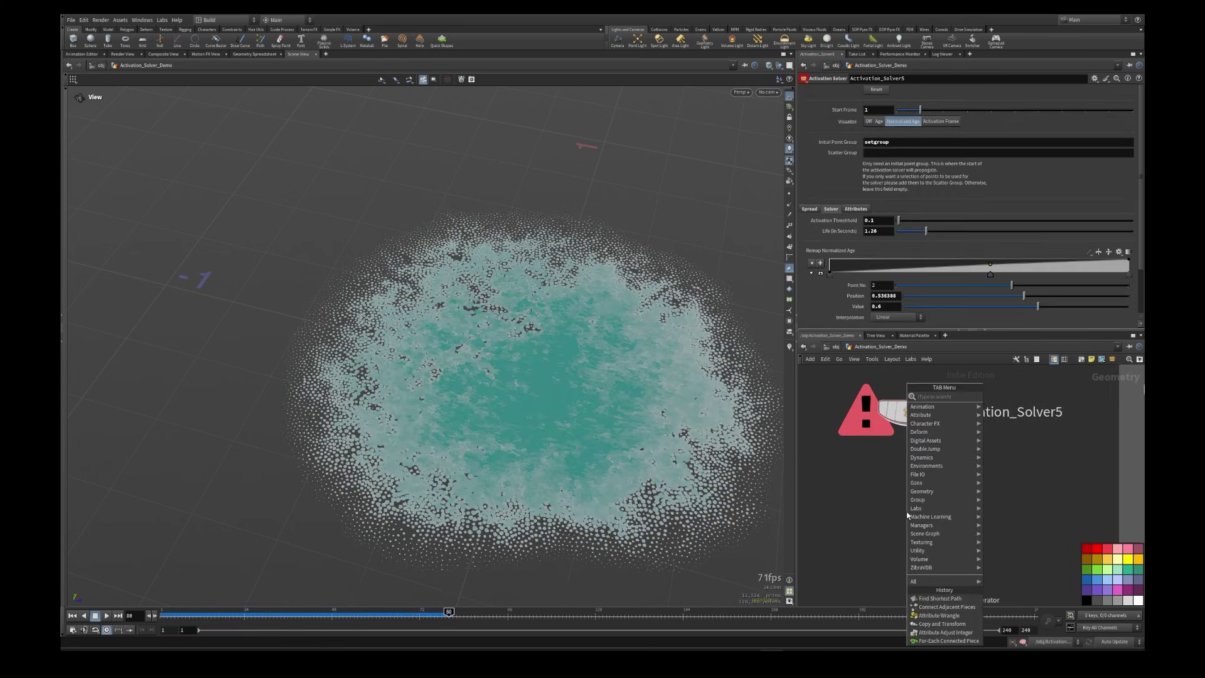
{"action": "type", "text": "pyro source"}
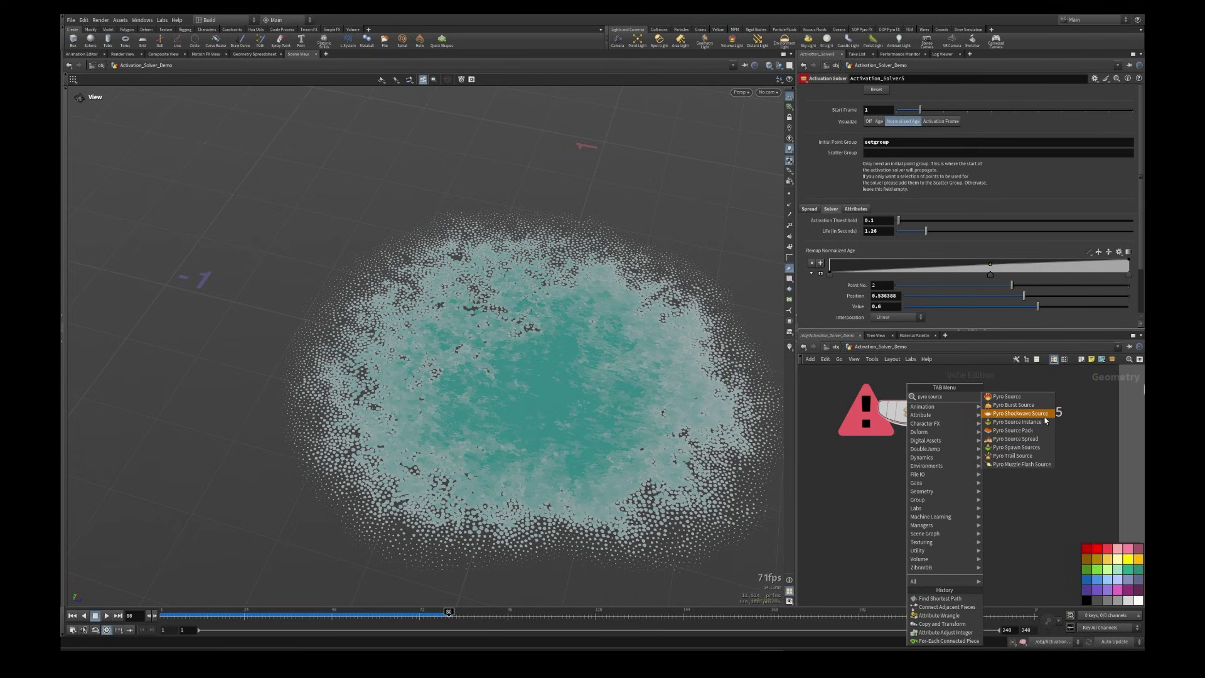
{"action": "left_click", "coordinate": [1032, 440]}
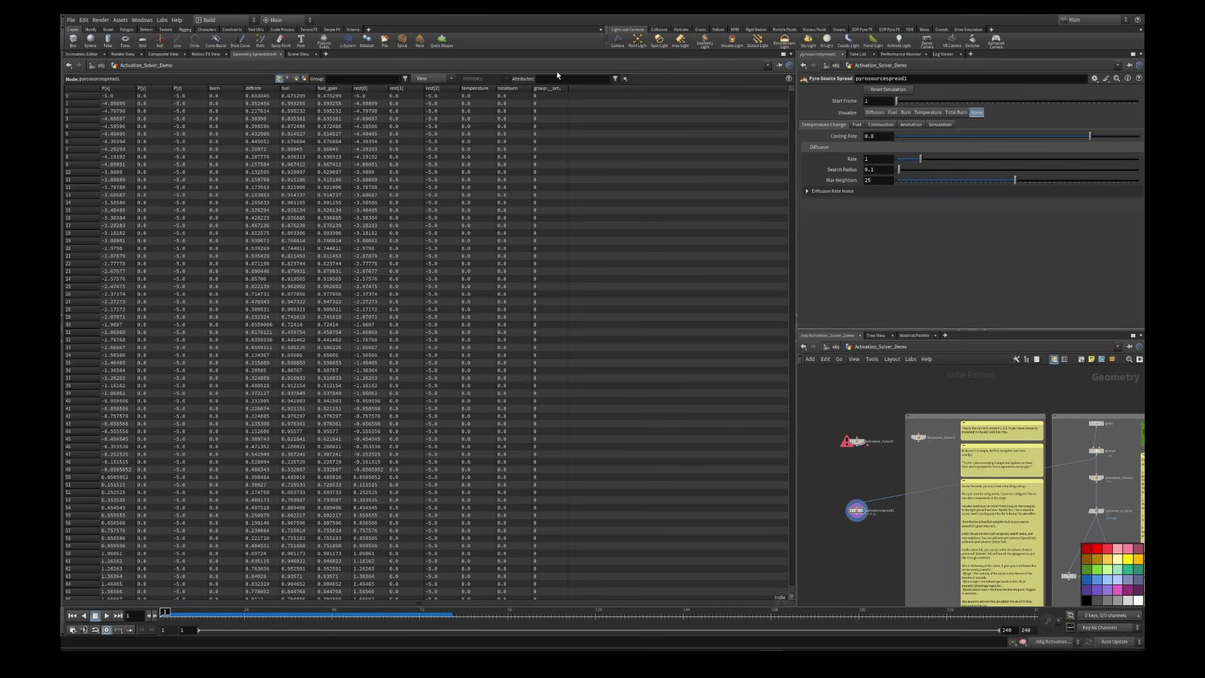
Step: Inspect the attributes of the activation_frame, attribdelete1 and blast3 nodes inside Activation_Solver5, then return to the parent network
{"action": "double_click", "coordinate": [858, 442]}
{"action": "left_click", "coordinate": [933, 507]}
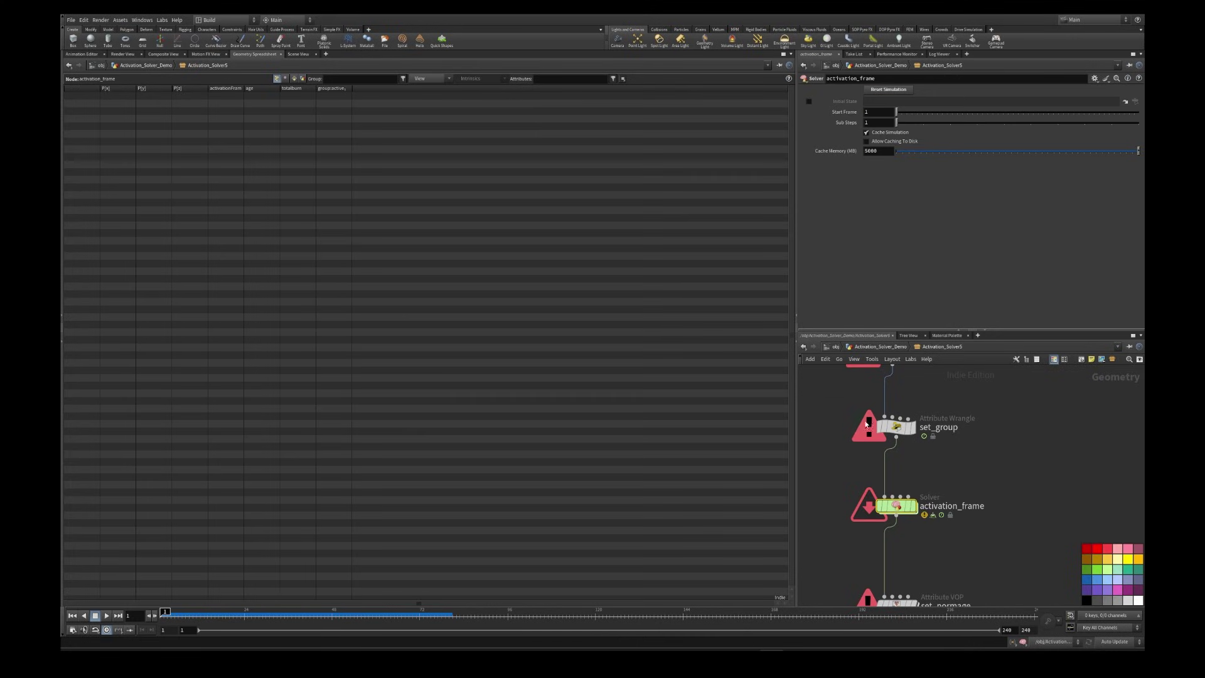
{"action": "middle_click_drag", "start_coordinate": [974, 563], "coordinate": [968, 496]}
{"action": "left_click", "coordinate": [896, 537]}
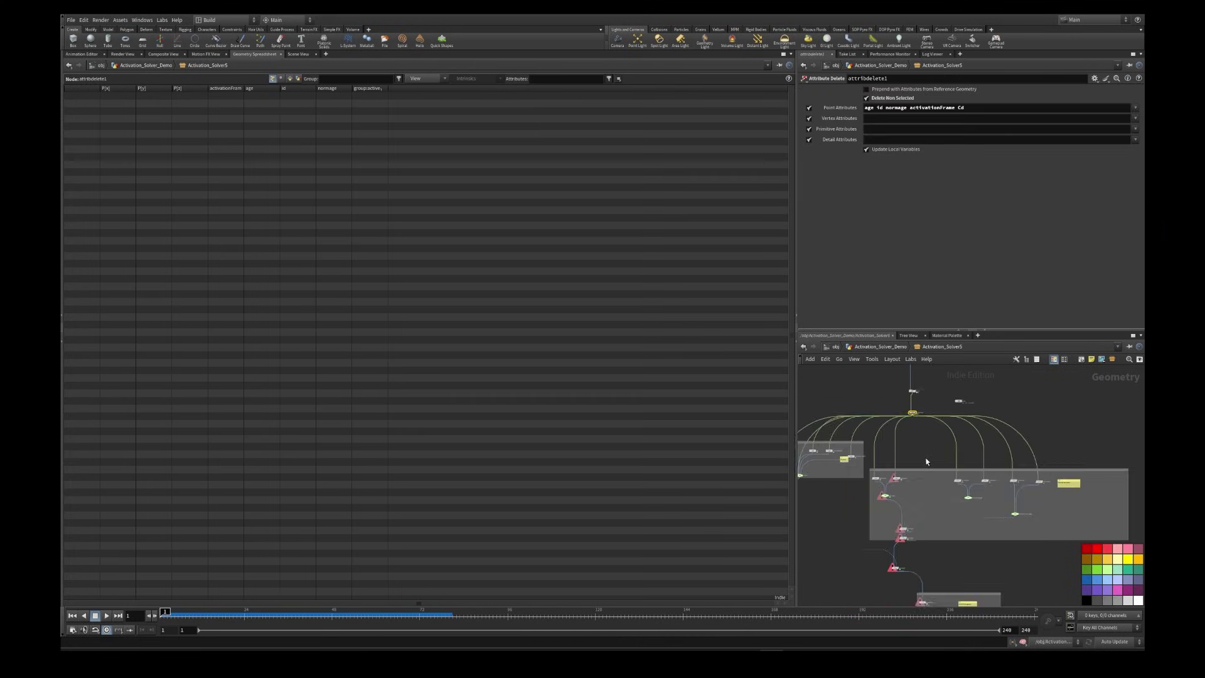
{"action": "scroll", "coordinate": [926, 464], "scroll_direction": "down", "scroll_amount": 4}
{"action": "middle_click_drag", "start_coordinate": [956, 534], "coordinate": [958, 441]}
{"action": "scroll", "coordinate": [929, 485], "scroll_direction": "up", "scroll_amount": 5}
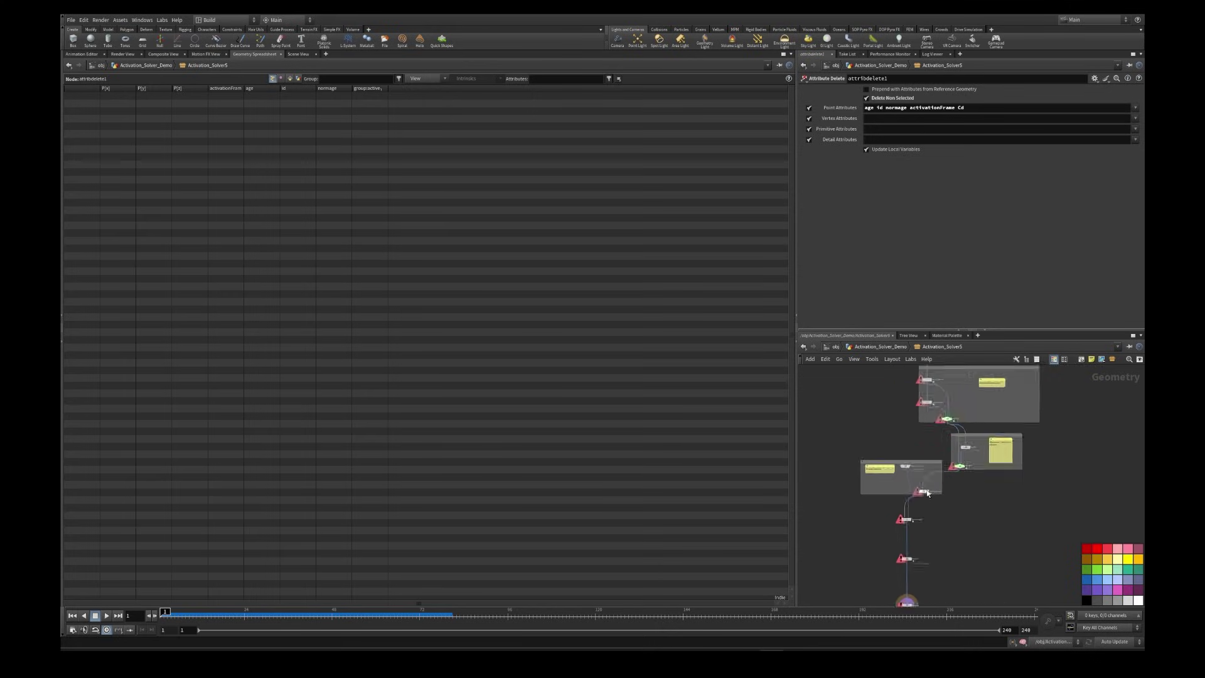
{"action": "scroll", "coordinate": [927, 494], "scroll_direction": "up", "scroll_amount": 3}
{"action": "key", "text": "u"}
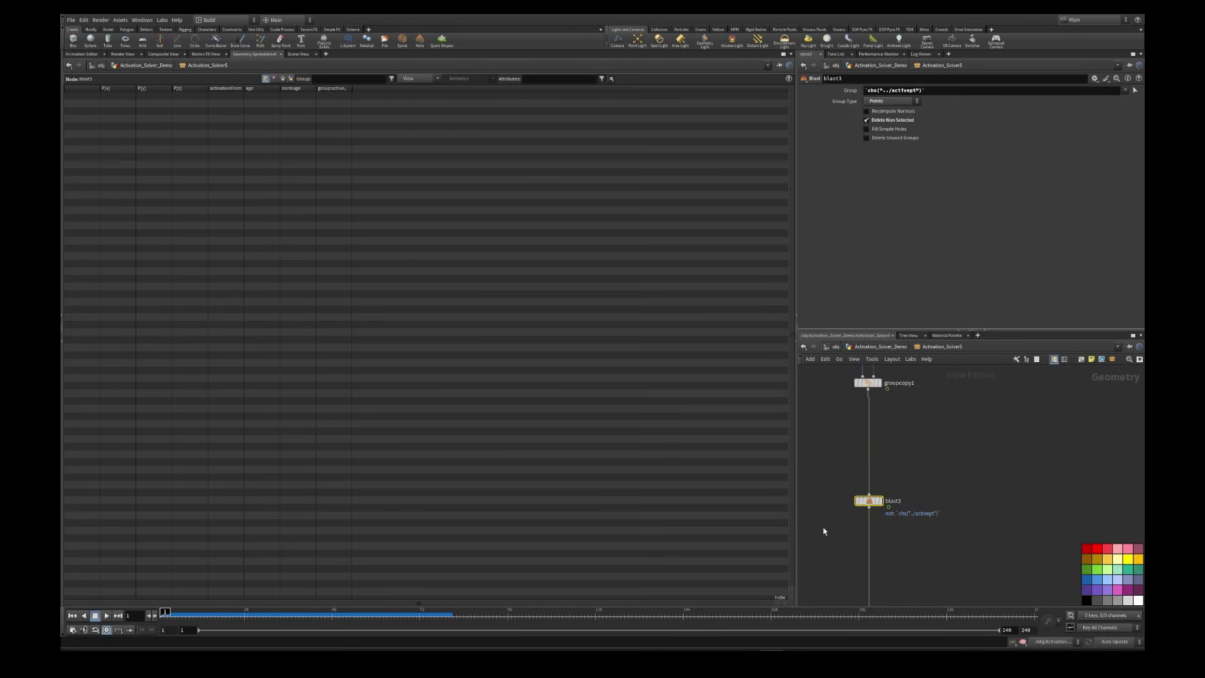
Step: Display the Activation_Solver1 node from the Tile Color Change setup and show its result in the scene view
{"action": "middle_click_drag", "start_coordinate": [980, 494], "coordinate": [837, 490]}
{"action": "scroll", "coordinate": [853, 486], "scroll_direction": "down", "scroll_amount": 5}
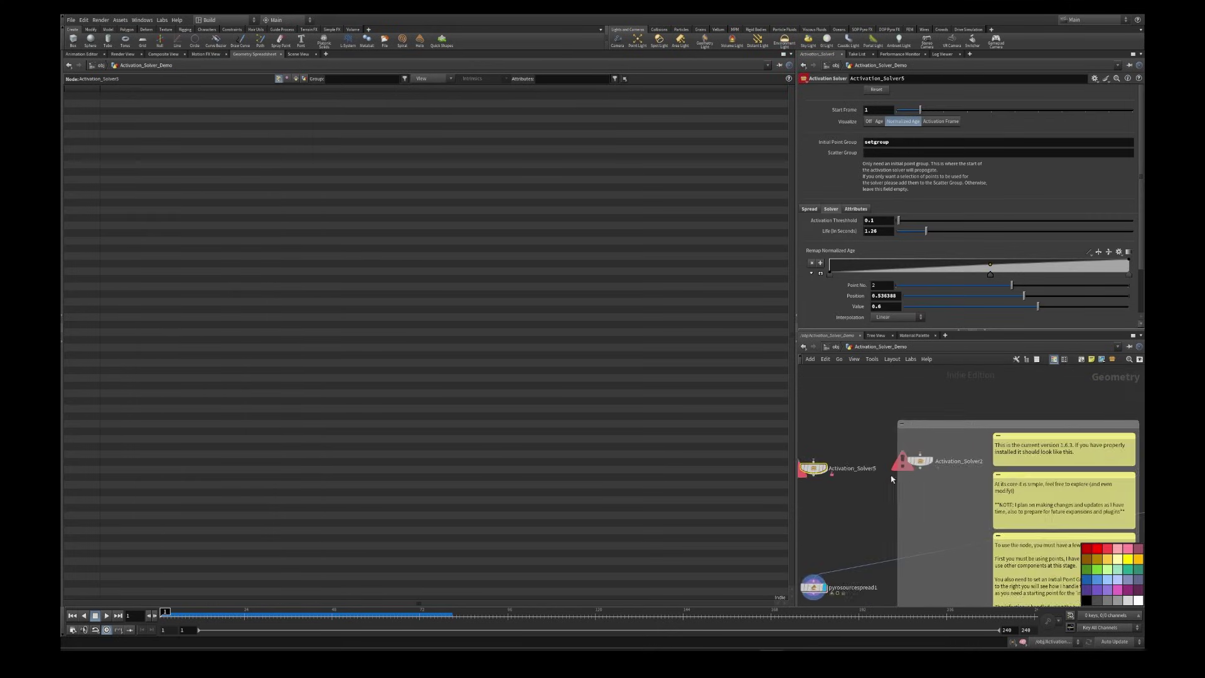
{"action": "scroll", "coordinate": [917, 459], "scroll_direction": "up", "scroll_amount": 4}
{"action": "middle_click_drag", "start_coordinate": [1012, 515], "coordinate": [883, 502]}
{"action": "scroll", "coordinate": [927, 496], "scroll_direction": "down", "scroll_amount": 4}
{"action": "middle_click", "coordinate": [951, 535]}
{"action": "middle_click_drag", "start_coordinate": [979, 526], "coordinate": [964, 484]}
{"action": "scroll", "coordinate": [964, 484], "scroll_direction": "up", "scroll_amount": 4}
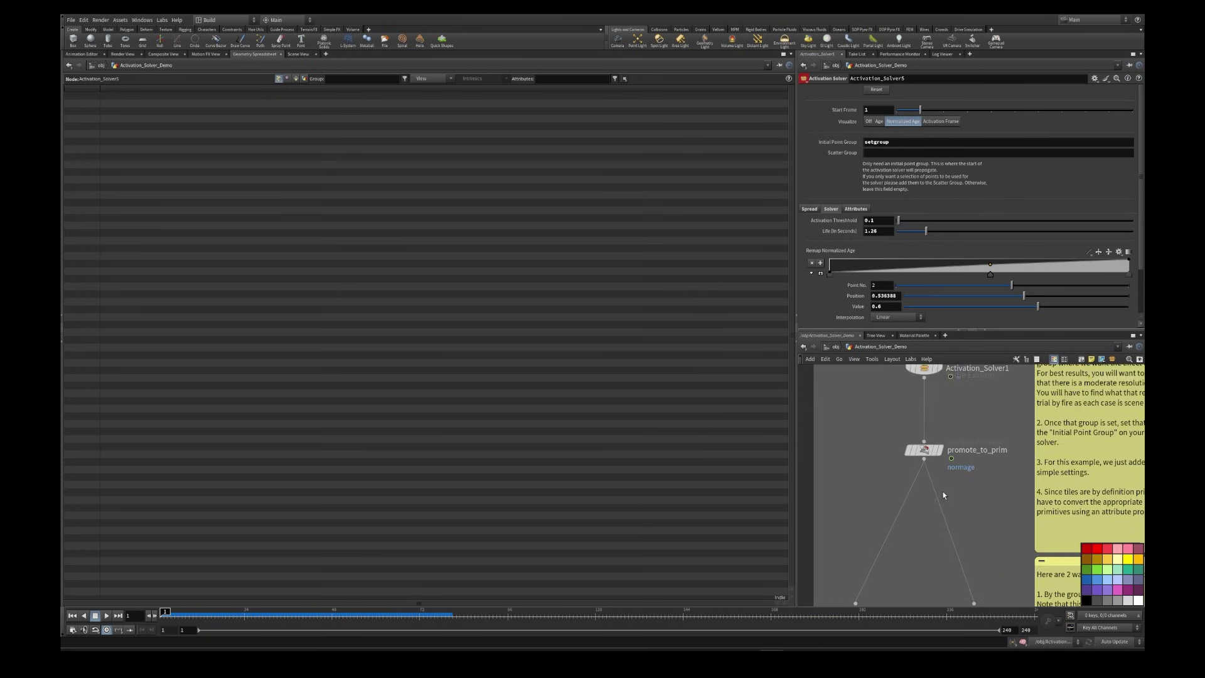
{"action": "left_click", "coordinate": [931, 450]}
{"action": "left_click", "coordinate": [82, 54]}
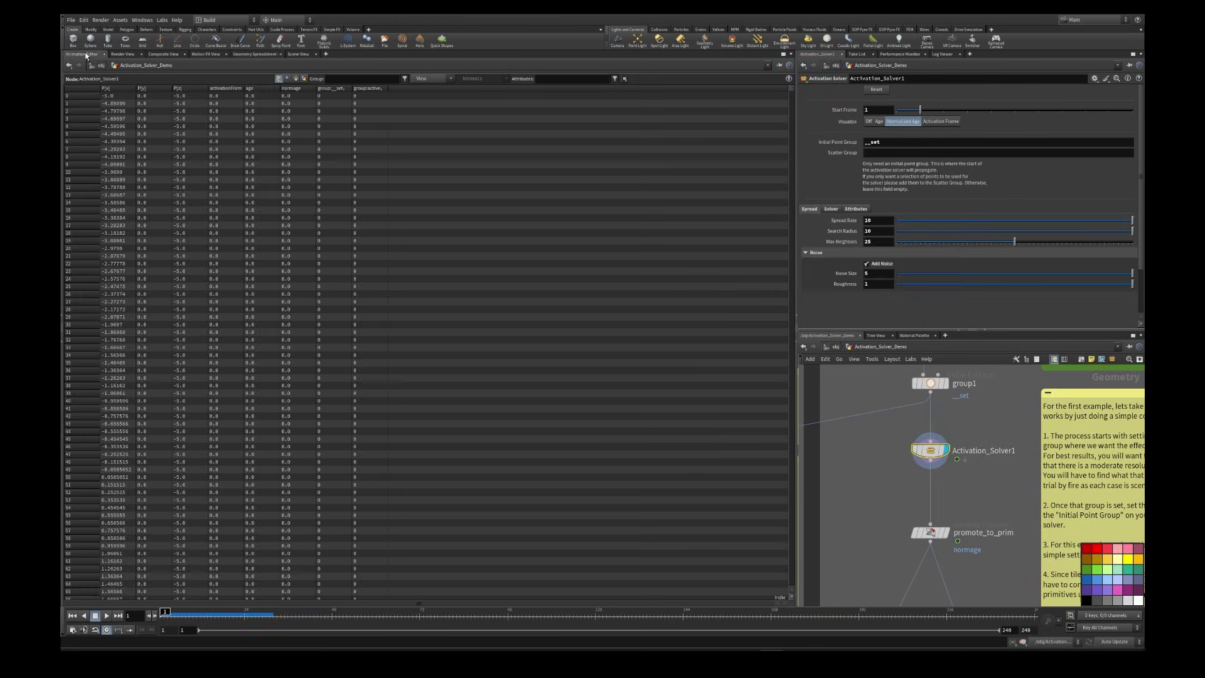
{"action": "left_click", "coordinate": [298, 54]}
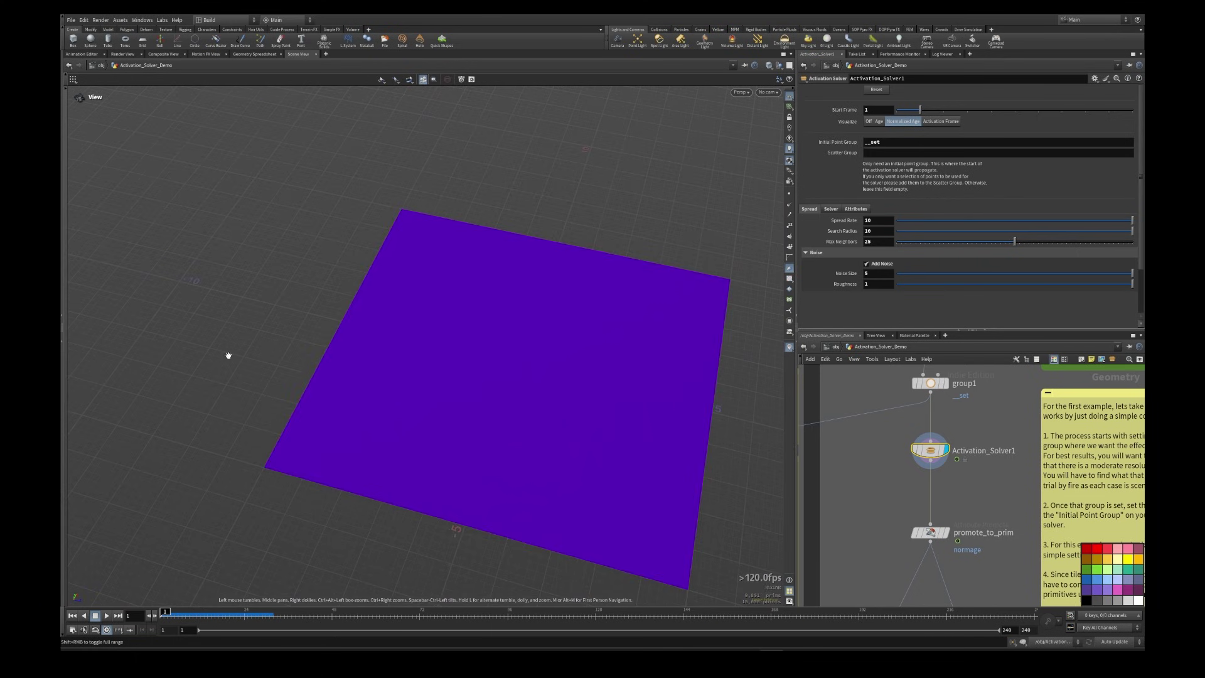
Step: Play the Activation_Solver1 simulation, go to frame 24 and set its visualization to Activation Frame
{"action": "left_click", "coordinate": [105, 616]}
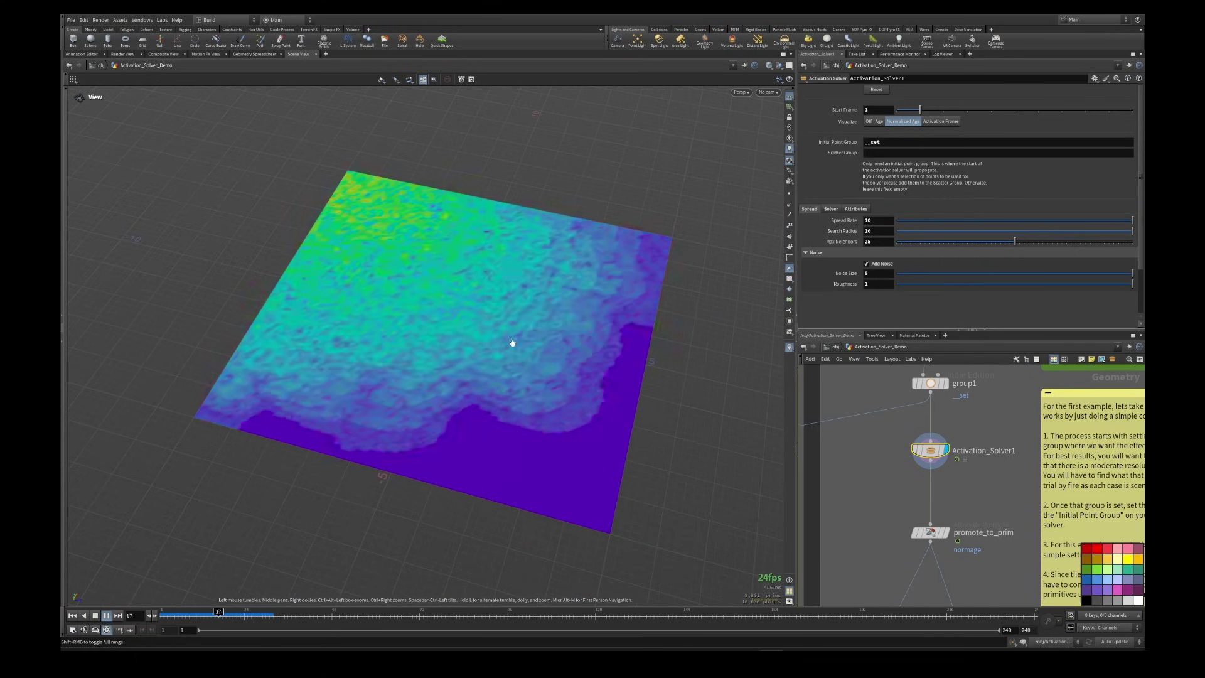
{"action": "left_click_drag", "start_coordinate": [511, 342], "coordinate": [577, 144]}
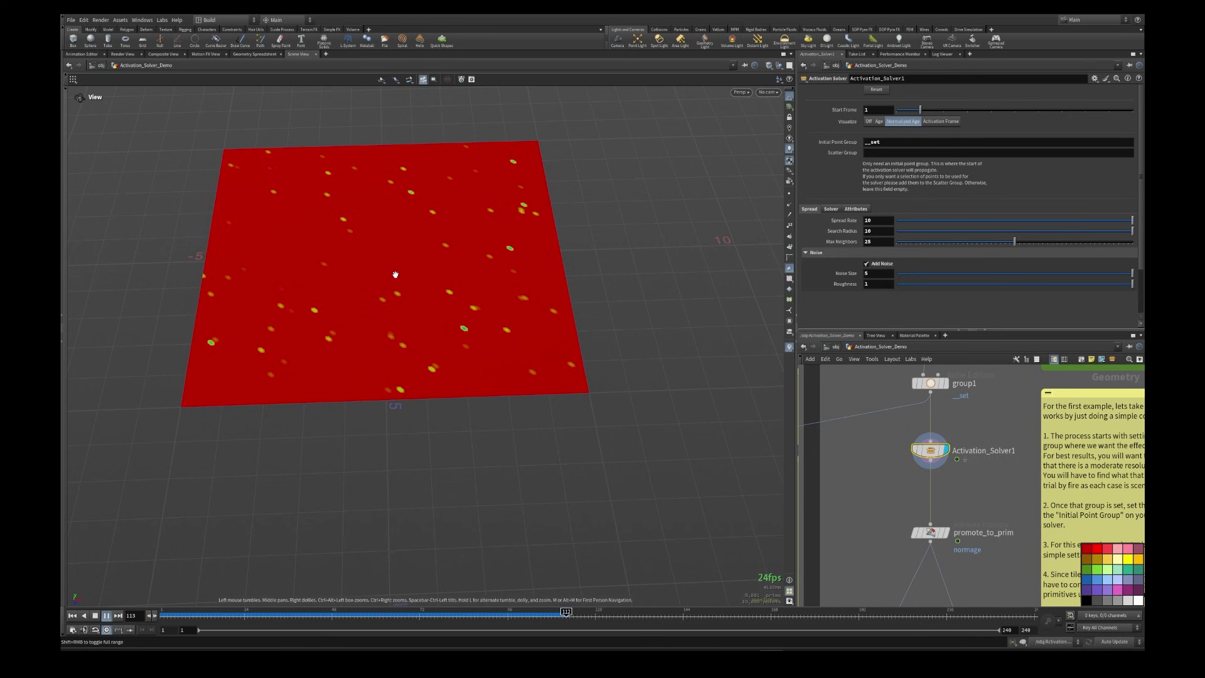
{"action": "left_click", "coordinate": [245, 615]}
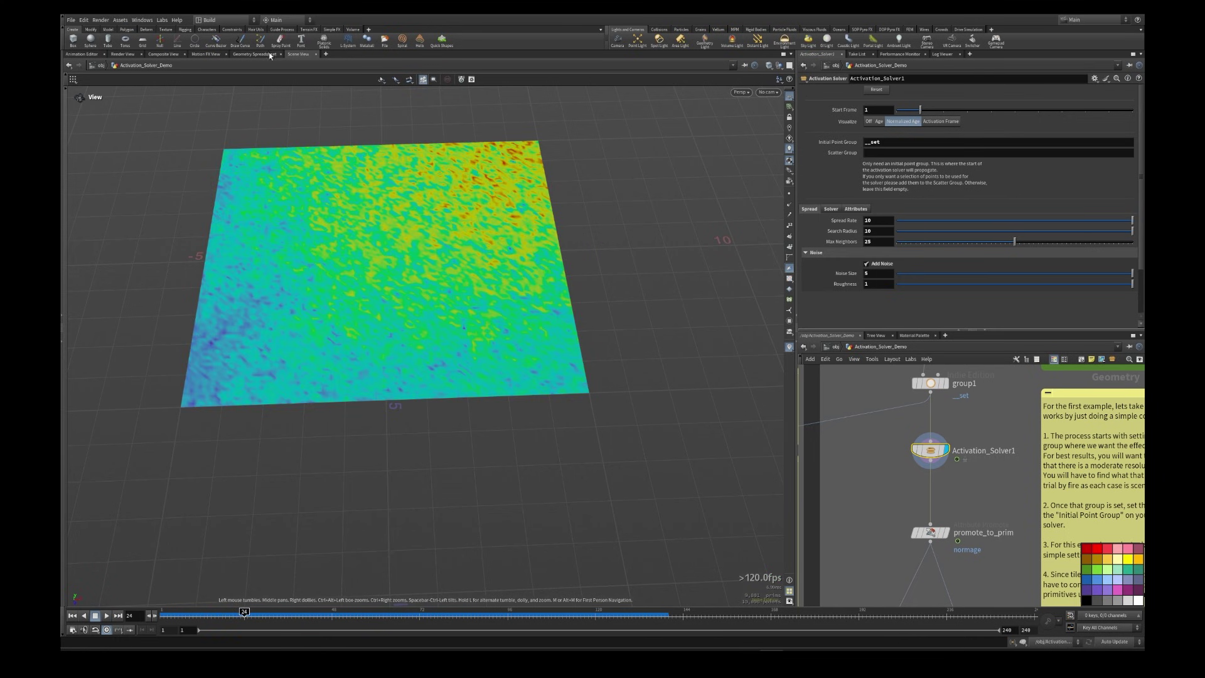
{"action": "left_click", "coordinate": [941, 121]}
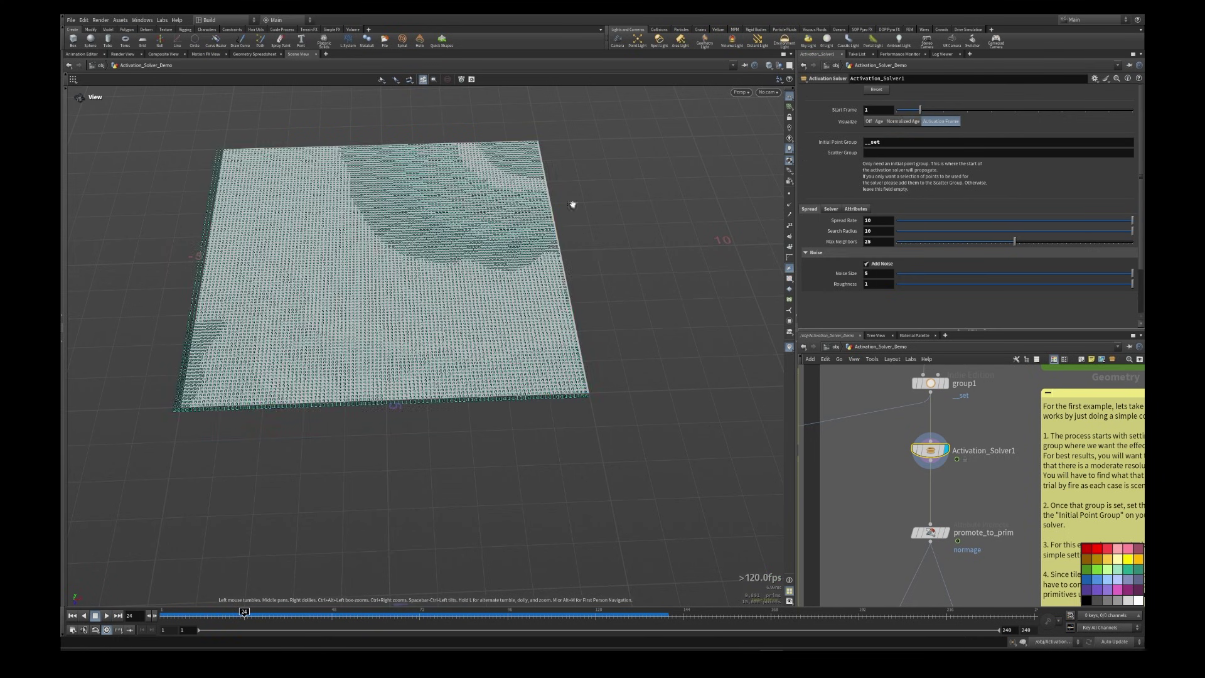
Step: Examine the activation frame numbers on the grid points up close, then set Activation_Solver1's visualization to Age
{"action": "scroll", "coordinate": [531, 256], "scroll_direction": "up", "scroll_amount": 10}
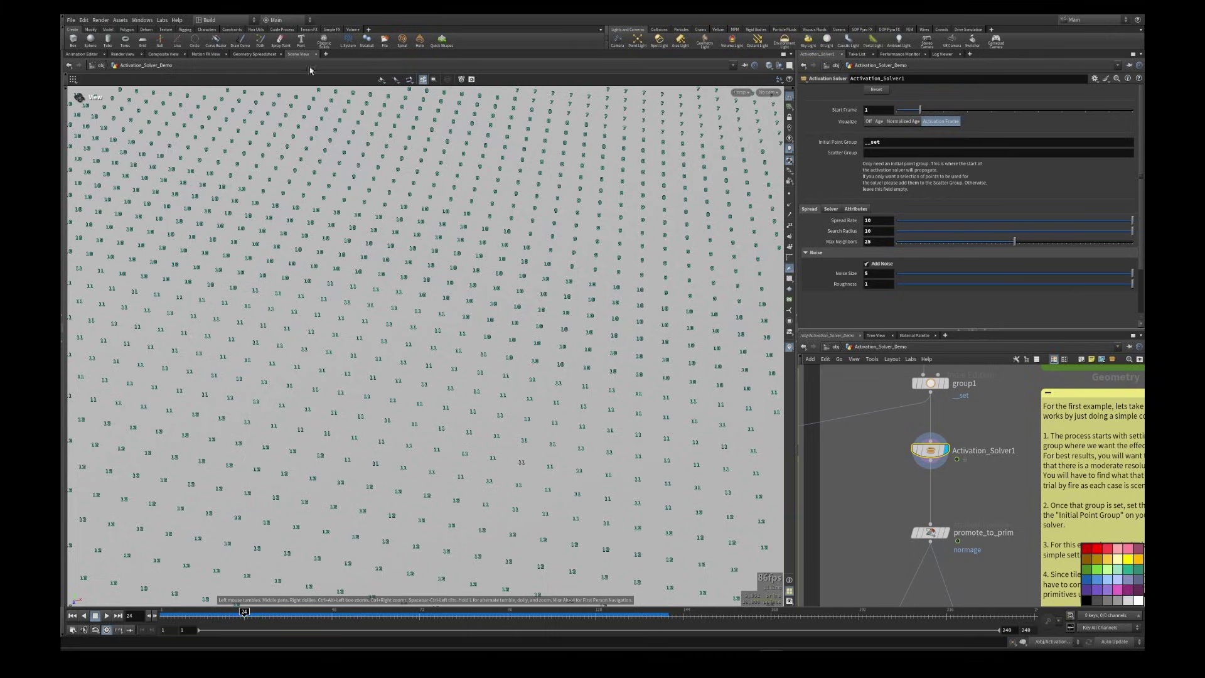
{"action": "left_click", "coordinate": [878, 121]}
{"action": "scroll", "coordinate": [572, 173], "scroll_direction": "down", "scroll_amount": 5}
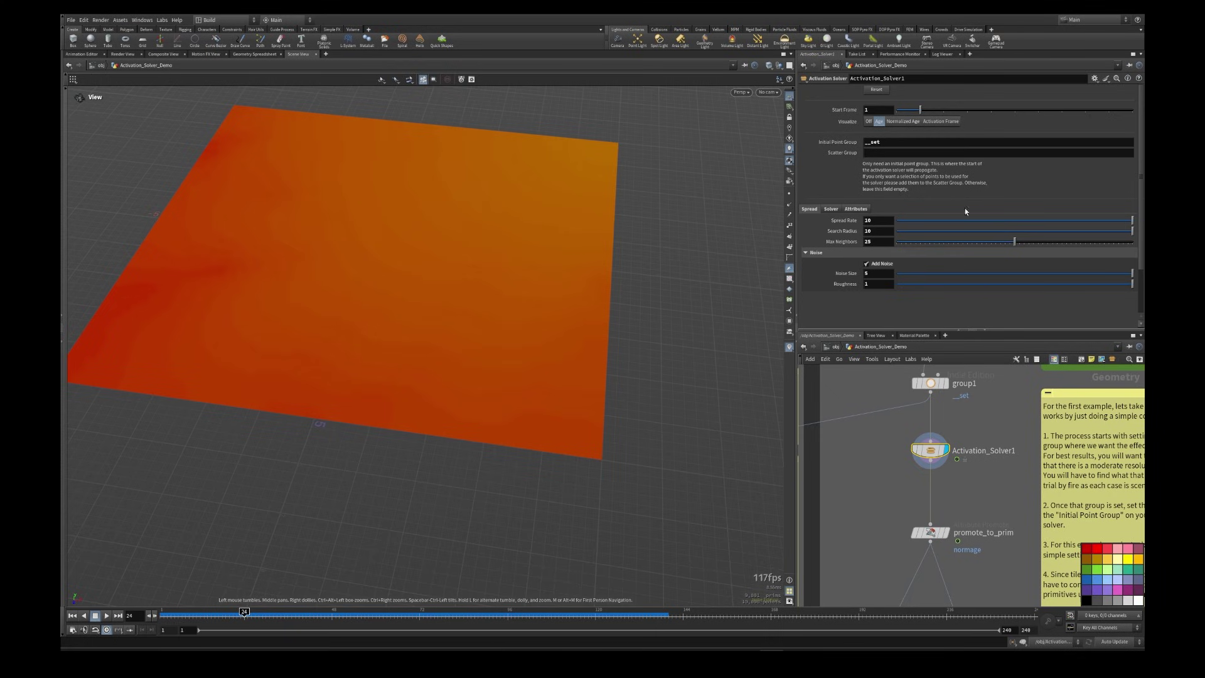
Step: Inspect Activation_Solver1's point attributes in the geometry spreadsheet and review its Solver and Attributes settings
{"action": "left_click", "coordinate": [254, 54]}
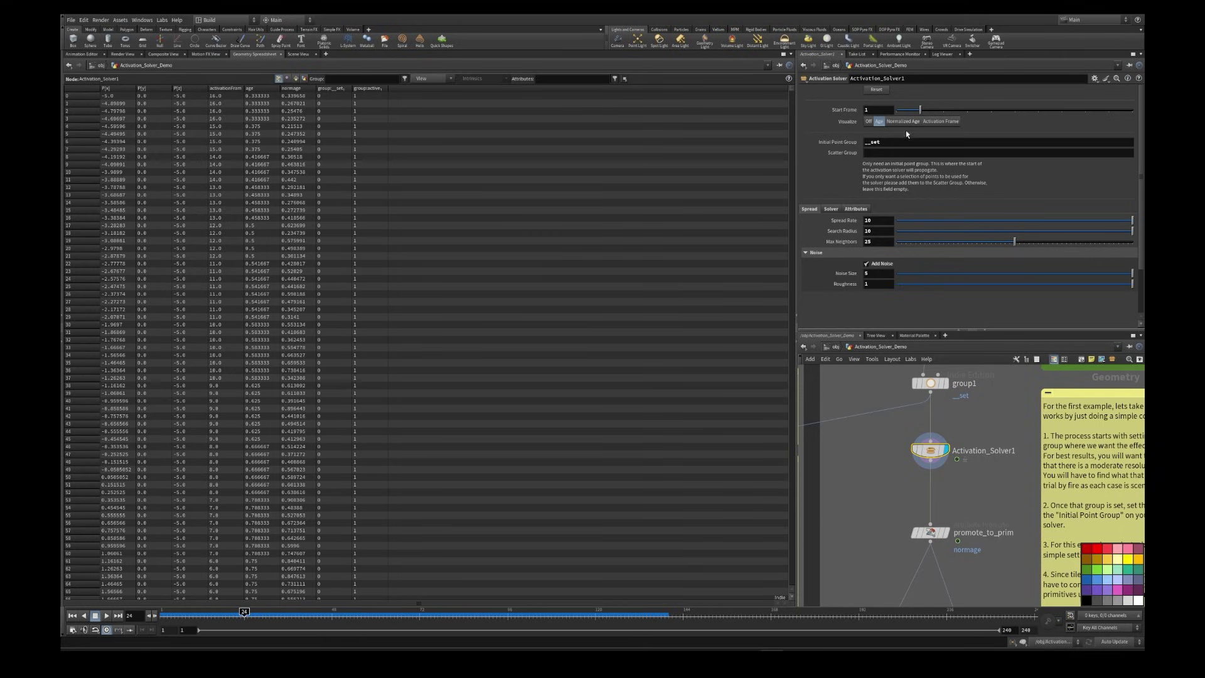
{"action": "left_click", "coordinate": [830, 208]}
{"action": "left_click", "coordinate": [855, 209]}
Step: Compare the spreadsheet attributes of pyrosourcespread1 with those of Activation_Solver1, then review Activation_Solver1's Spread and Solver settings
{"action": "key", "text": "2"}
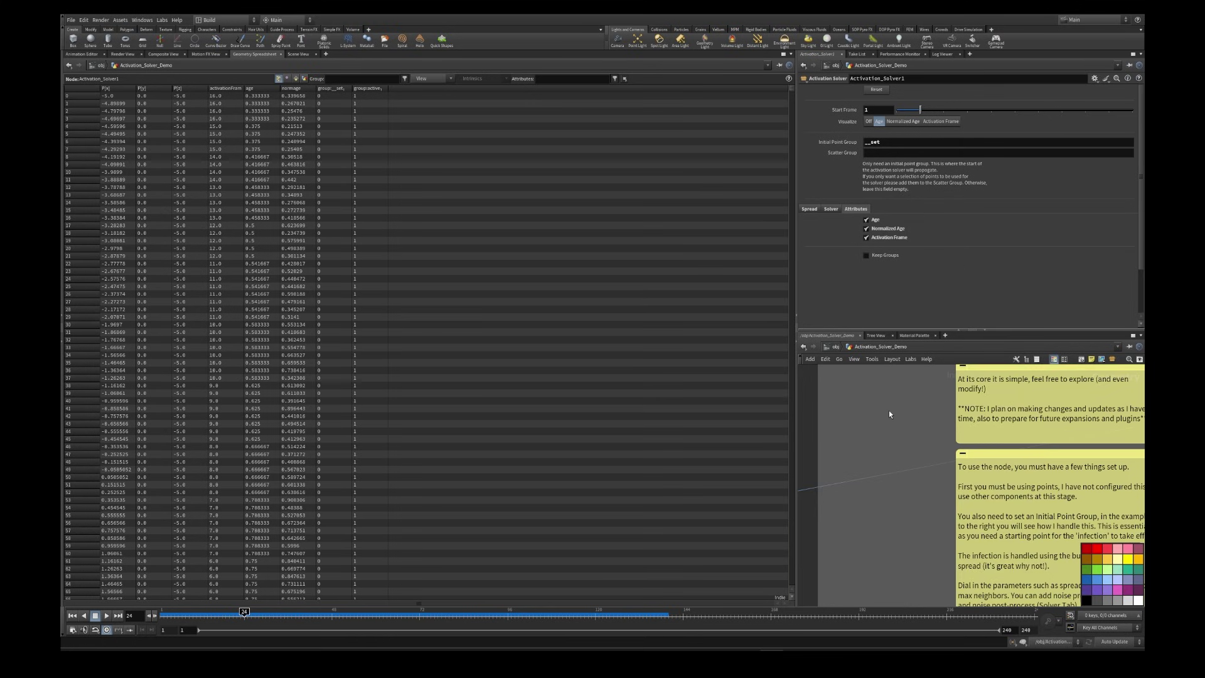
{"action": "left_click", "coordinate": [899, 429]}
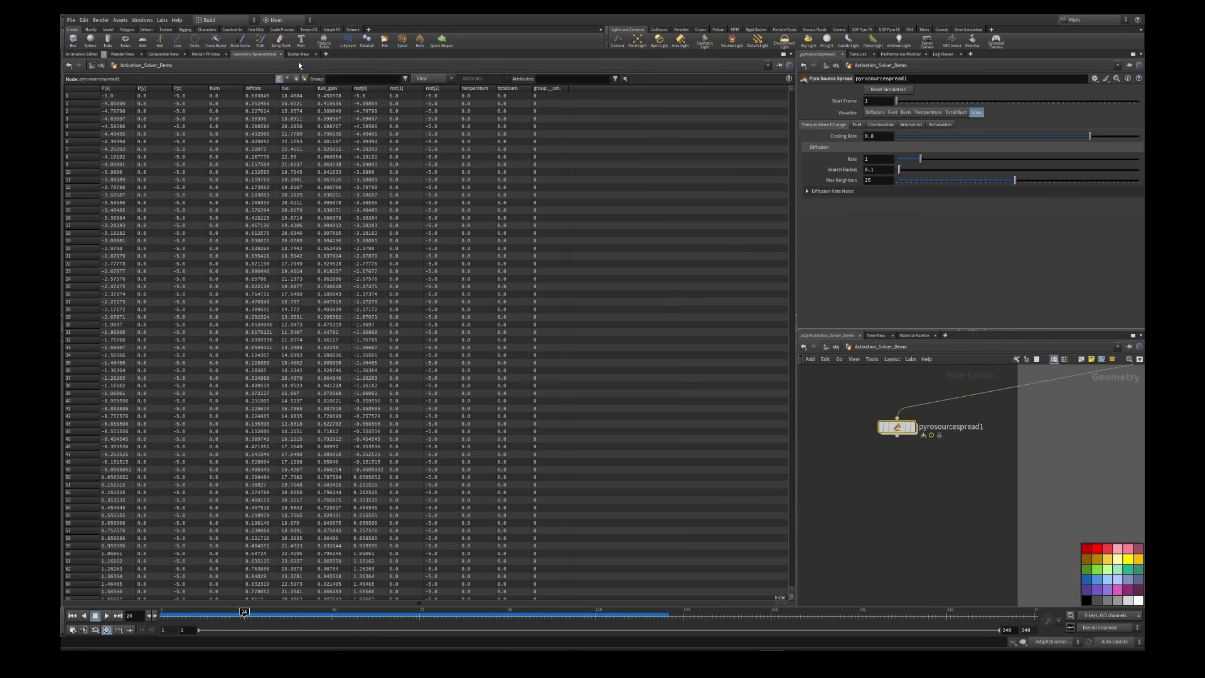
{"action": "middle_click_drag", "start_coordinate": [1045, 460], "coordinate": [855, 517]}
{"action": "scroll", "coordinate": [855, 517], "scroll_direction": "down", "scroll_amount": 3}
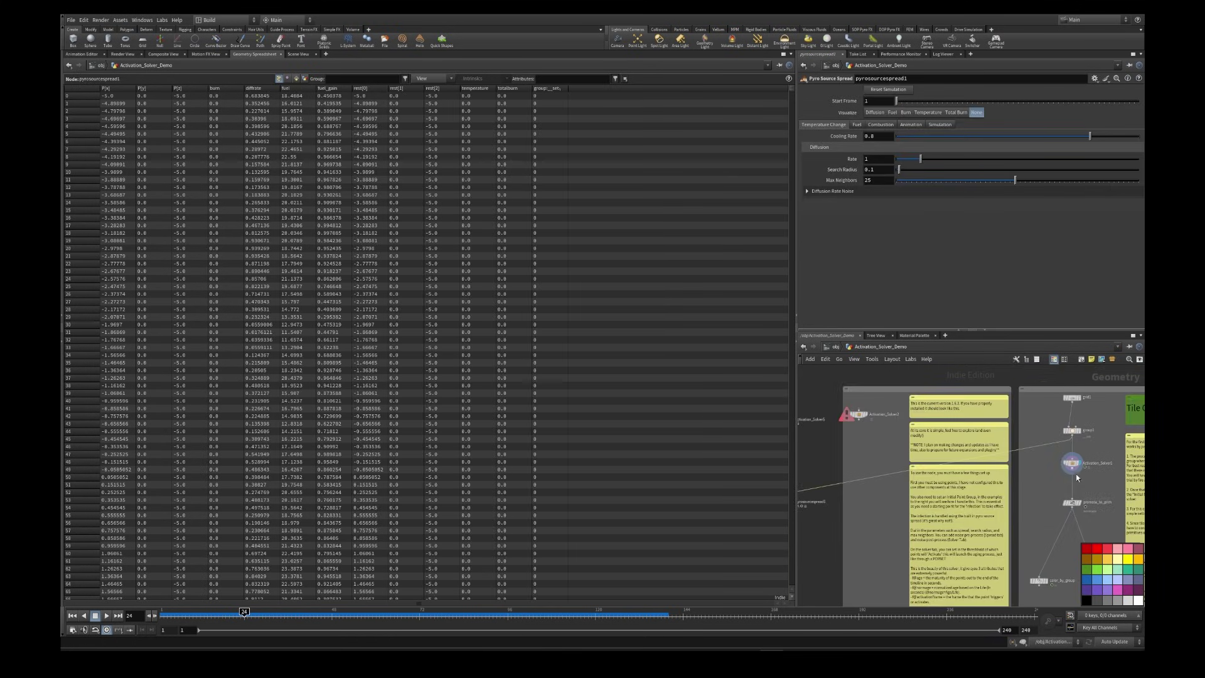
{"action": "left_click", "coordinate": [1089, 460]}
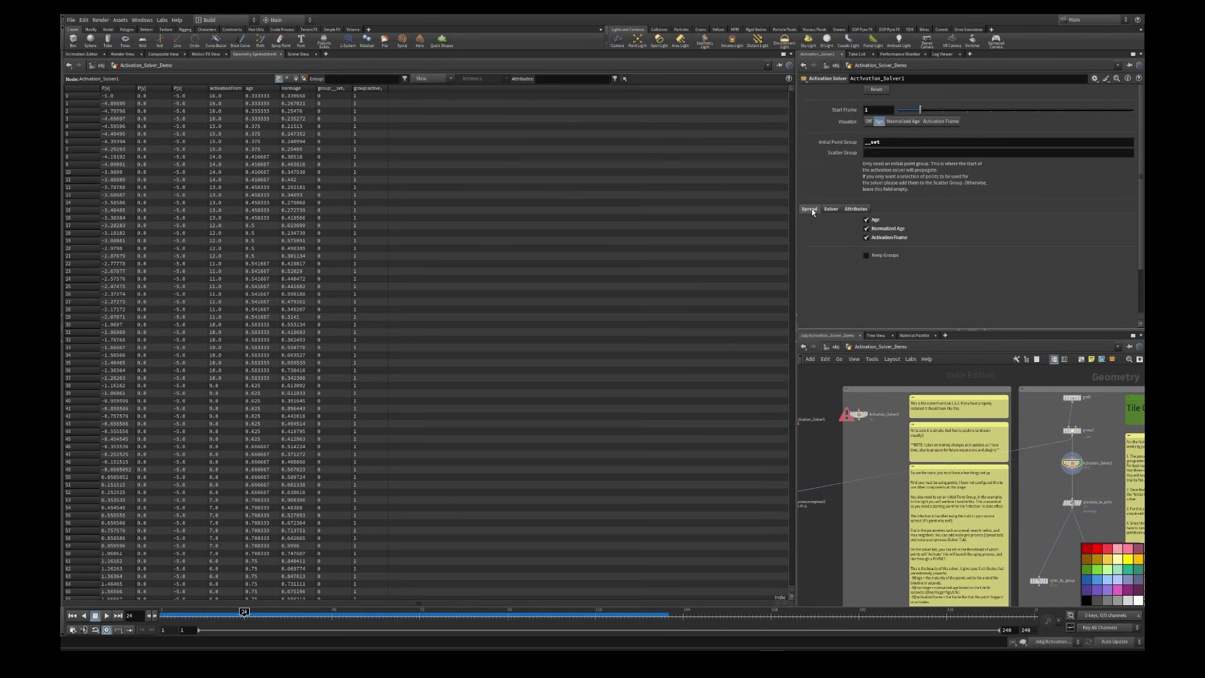
{"action": "left_click", "coordinate": [813, 210]}
{"action": "left_click", "coordinate": [831, 209]}
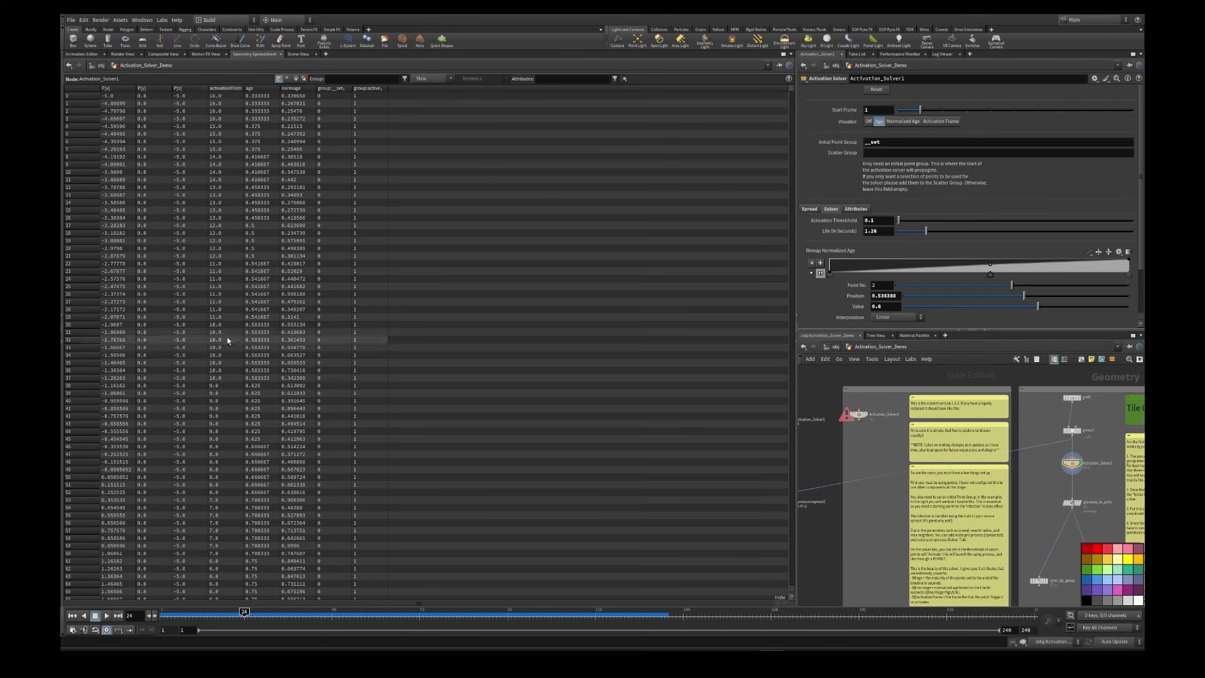
Step: Display the group1 node in the scene view and point out its group name, __set
{"action": "left_click", "coordinate": [83, 54]}
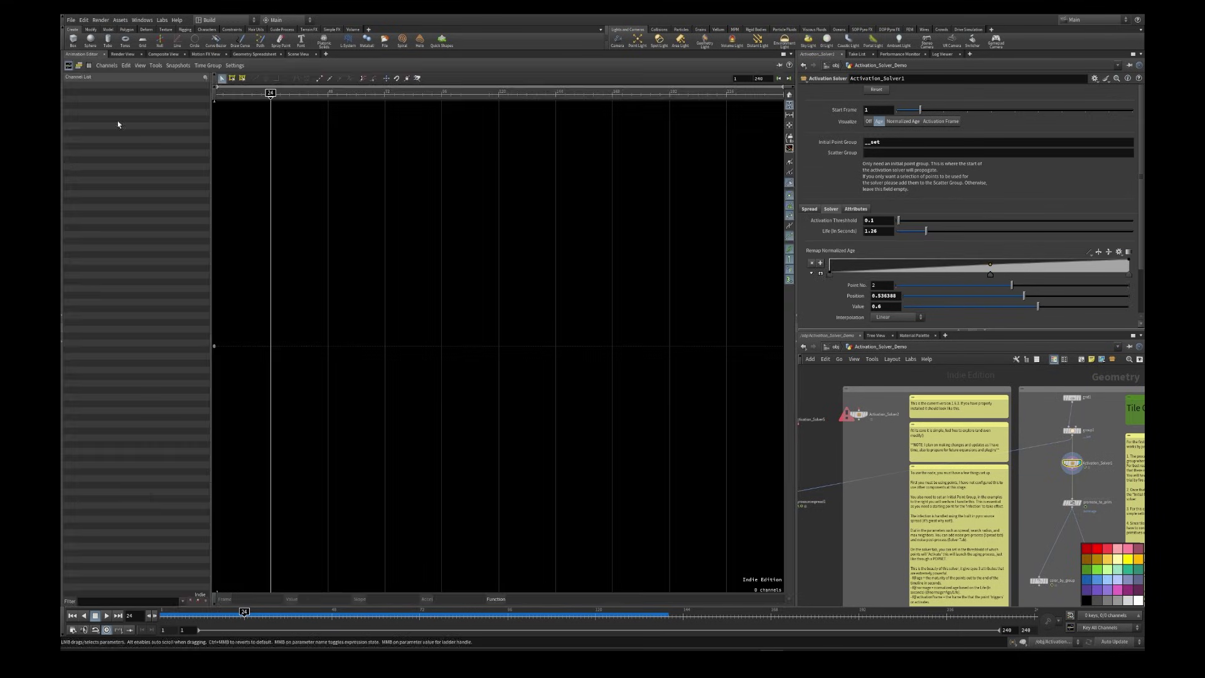
{"action": "left_click", "coordinate": [299, 54]}
{"action": "scroll", "coordinate": [1044, 449], "scroll_direction": "up", "scroll_amount": 3}
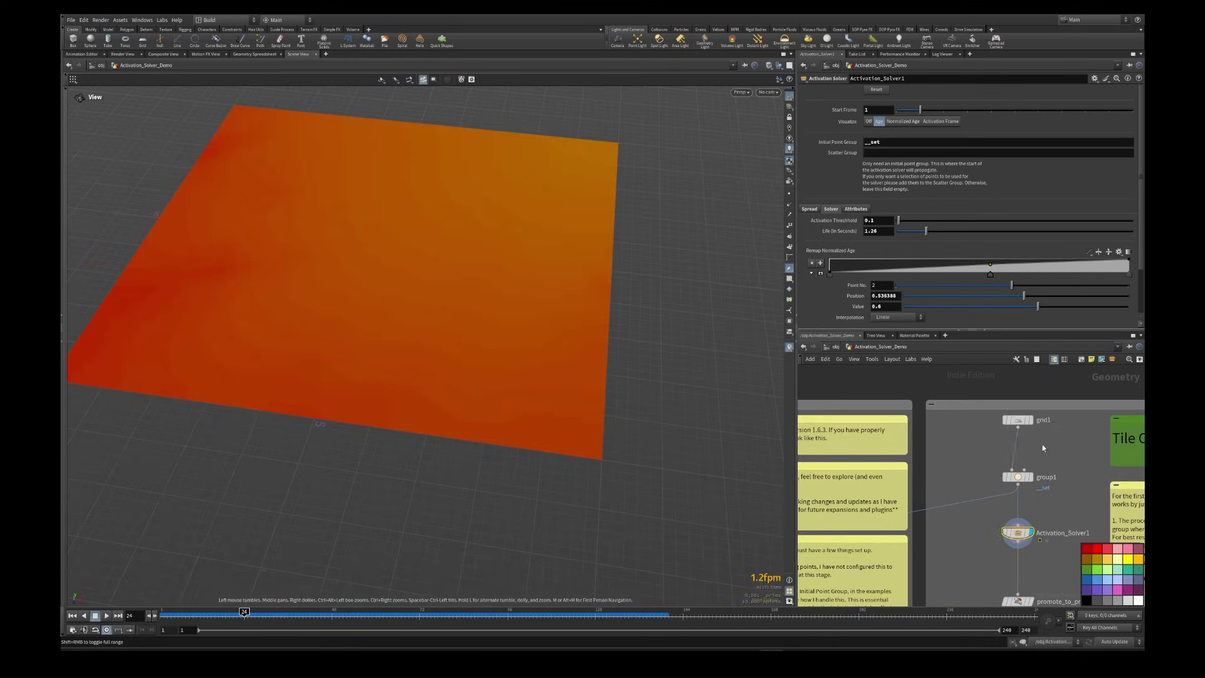
{"action": "middle_click_drag", "start_coordinate": [1044, 449], "coordinate": [925, 434]}
{"action": "left_click", "coordinate": [910, 464]}
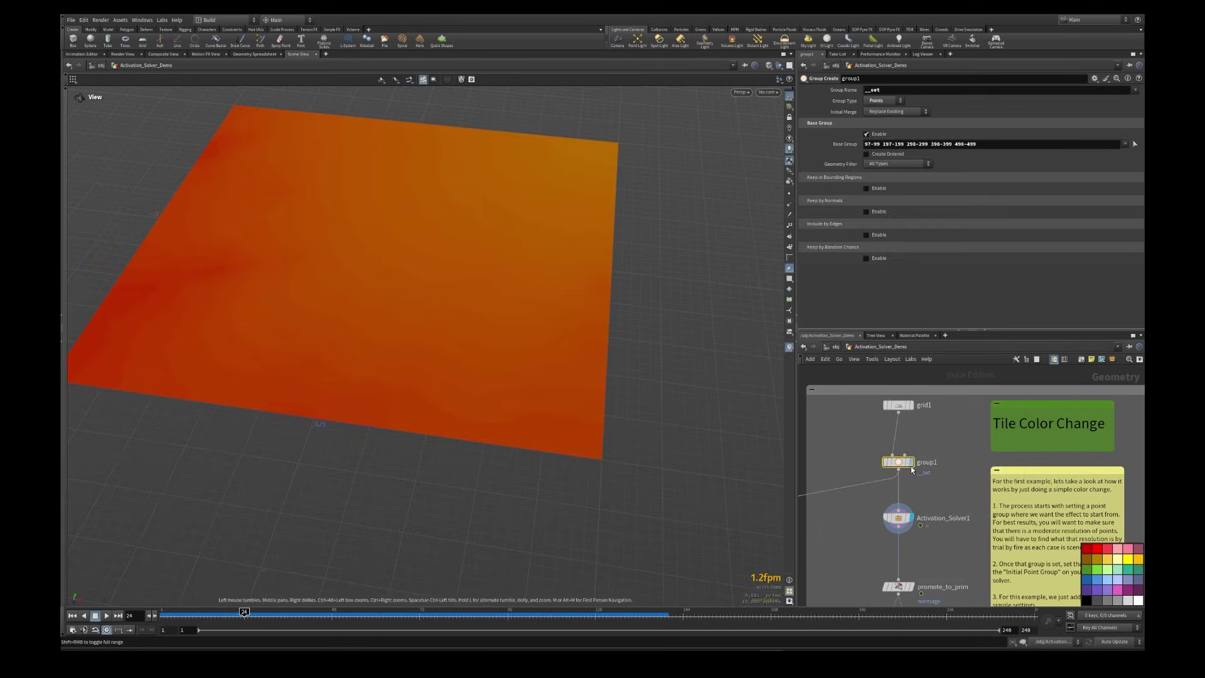
{"action": "left_click", "coordinate": [910, 463]}
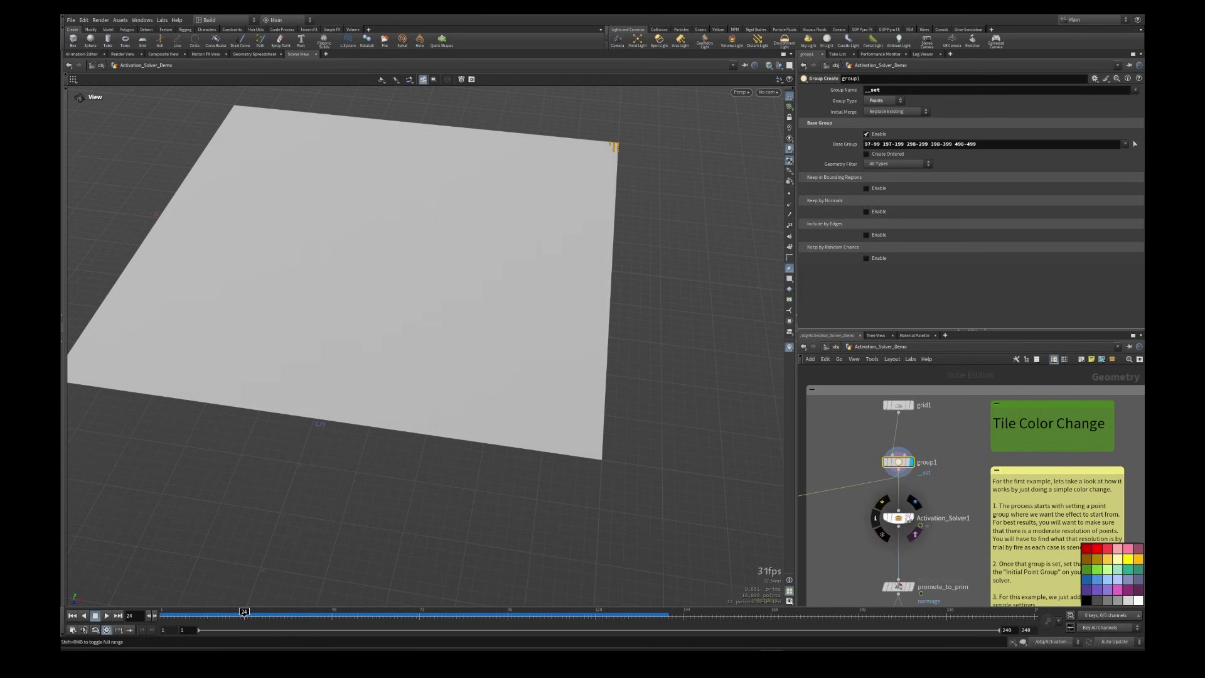
{"action": "double_click", "coordinate": [872, 91]}
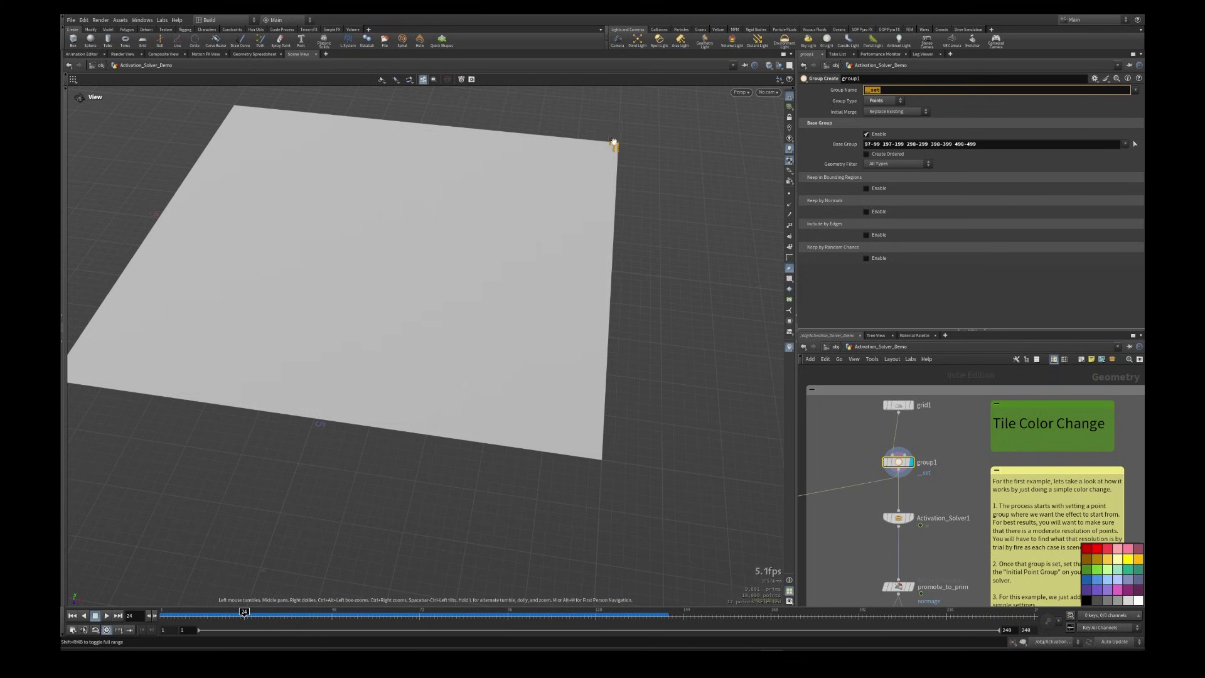
Step: Display Activation_Solver1, set its visualization to Normalized Age, play the simulation from the first frame and rewind
{"action": "left_click", "coordinate": [899, 517]}
{"action": "left_click", "coordinate": [913, 518]}
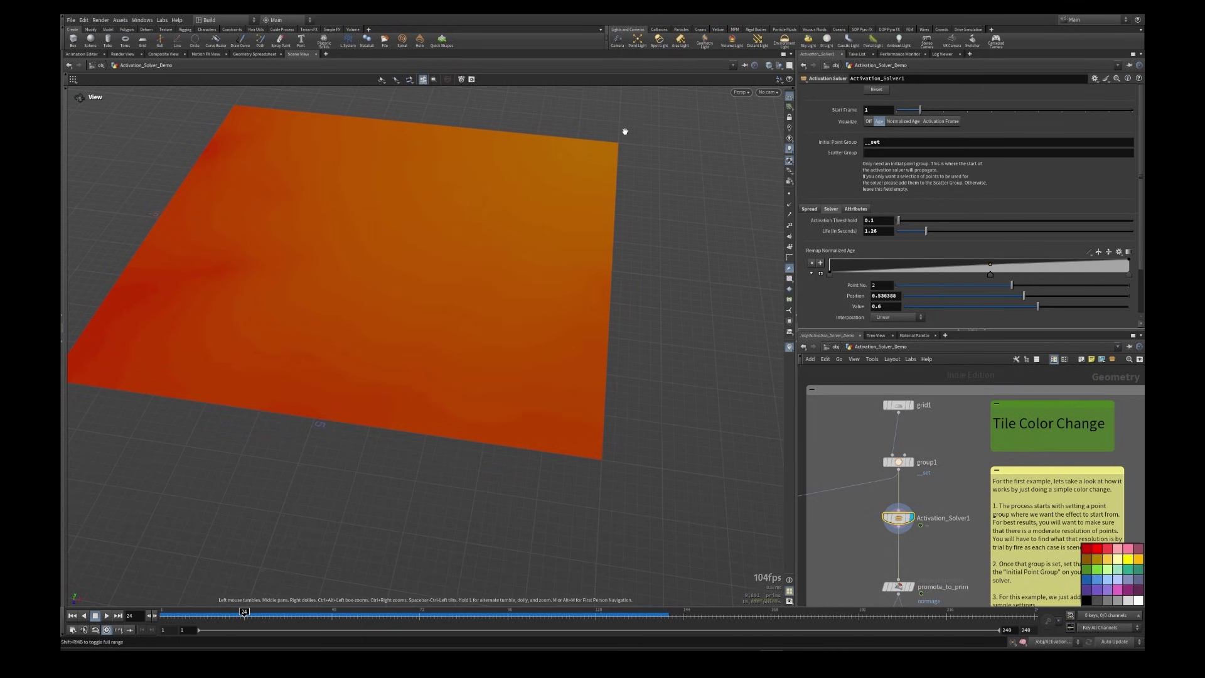
{"action": "middle_click_drag", "start_coordinate": [943, 506], "coordinate": [930, 432]}
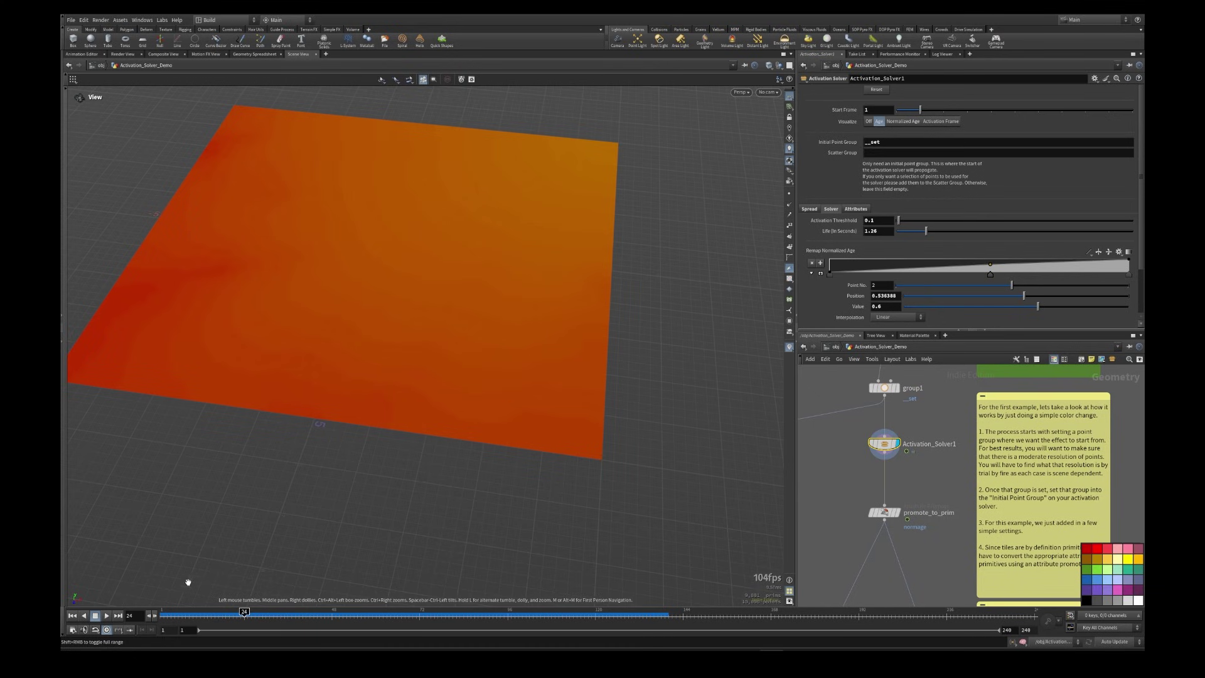
{"action": "left_click", "coordinate": [72, 615]}
{"action": "left_click", "coordinate": [903, 121]}
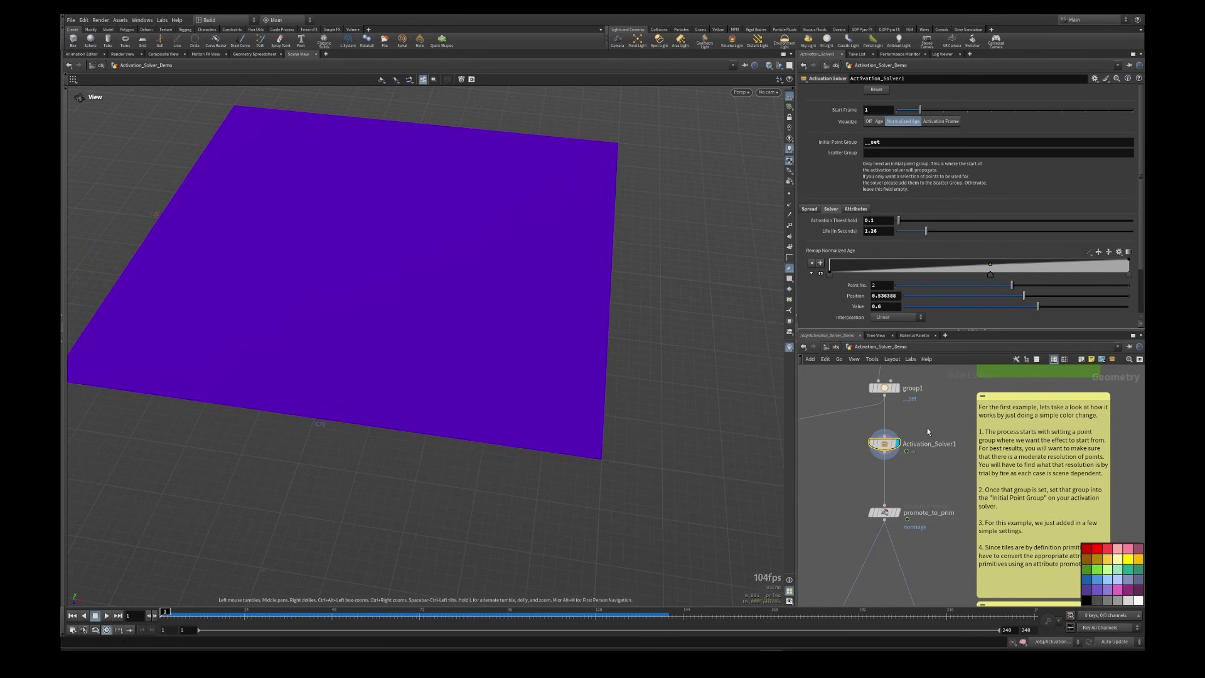
{"action": "left_click", "coordinate": [106, 616]}
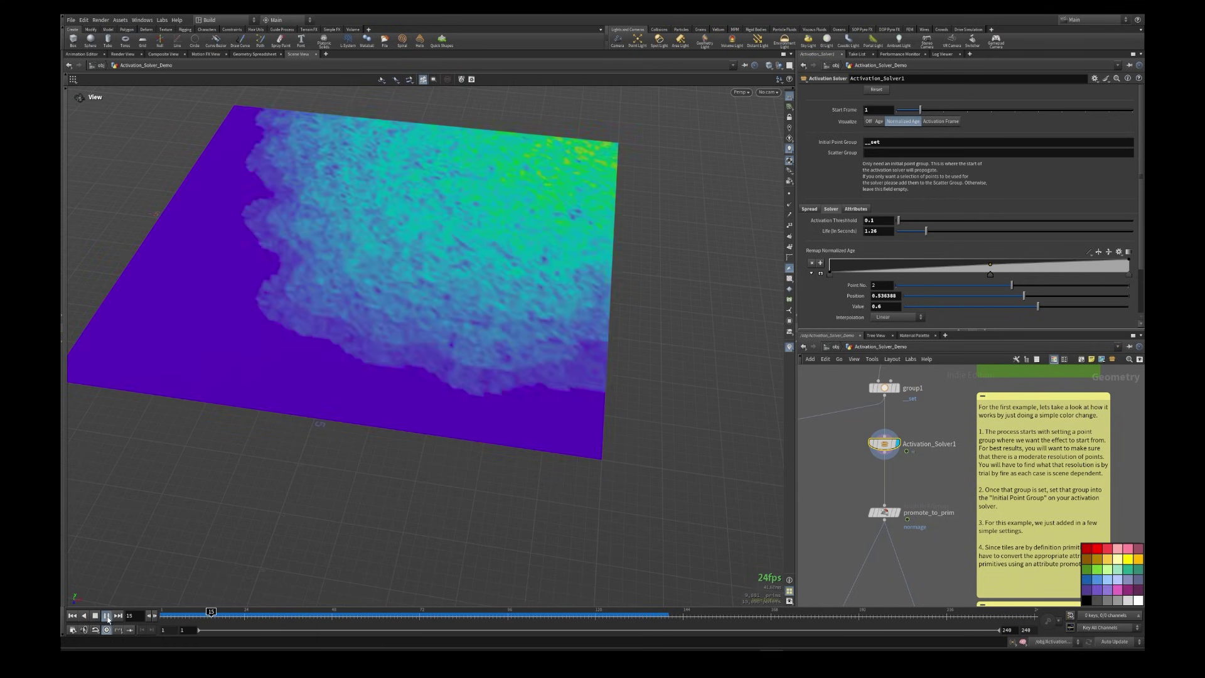
{"action": "key", "text": "ctrl+Up"}
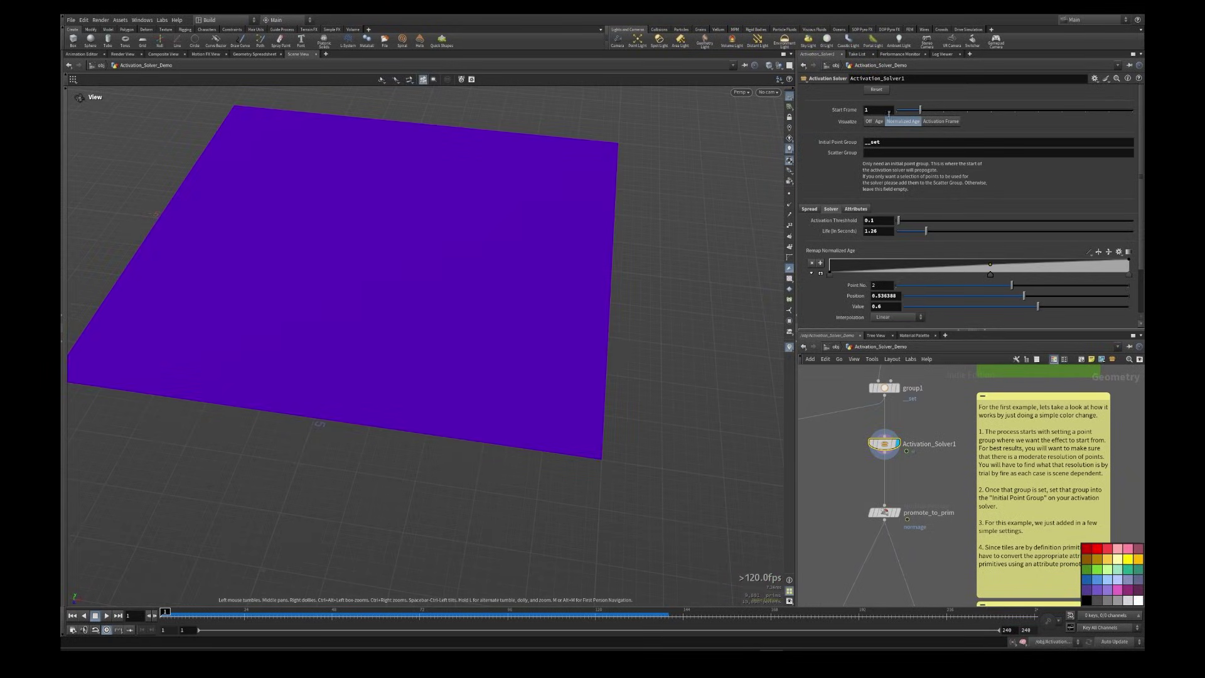
Step: Set Activation_Solver1's Spread Rate to 5 and Search Radius to 5
{"action": "left_click", "coordinate": [818, 208]}
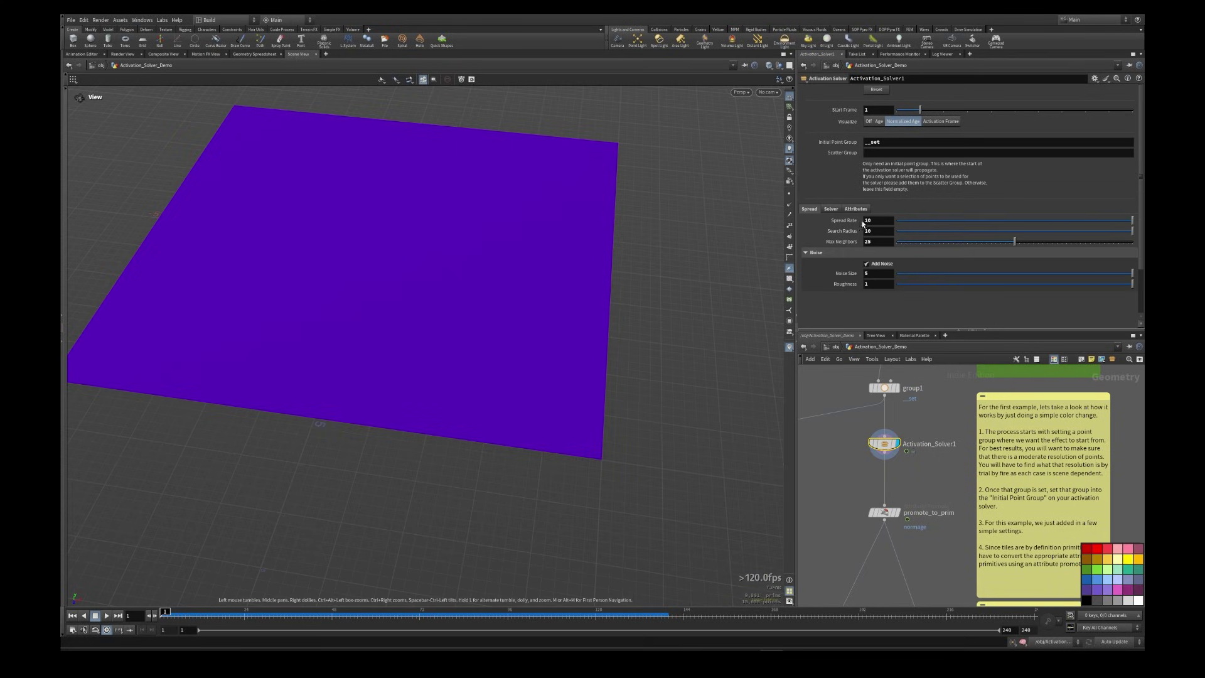
{"action": "left_click", "coordinate": [867, 221]}
{"action": "type", "text": "5"}
{"action": "key", "text": "Tab"}
{"action": "type", "text": "5"}
{"action": "key", "text": "Return"}
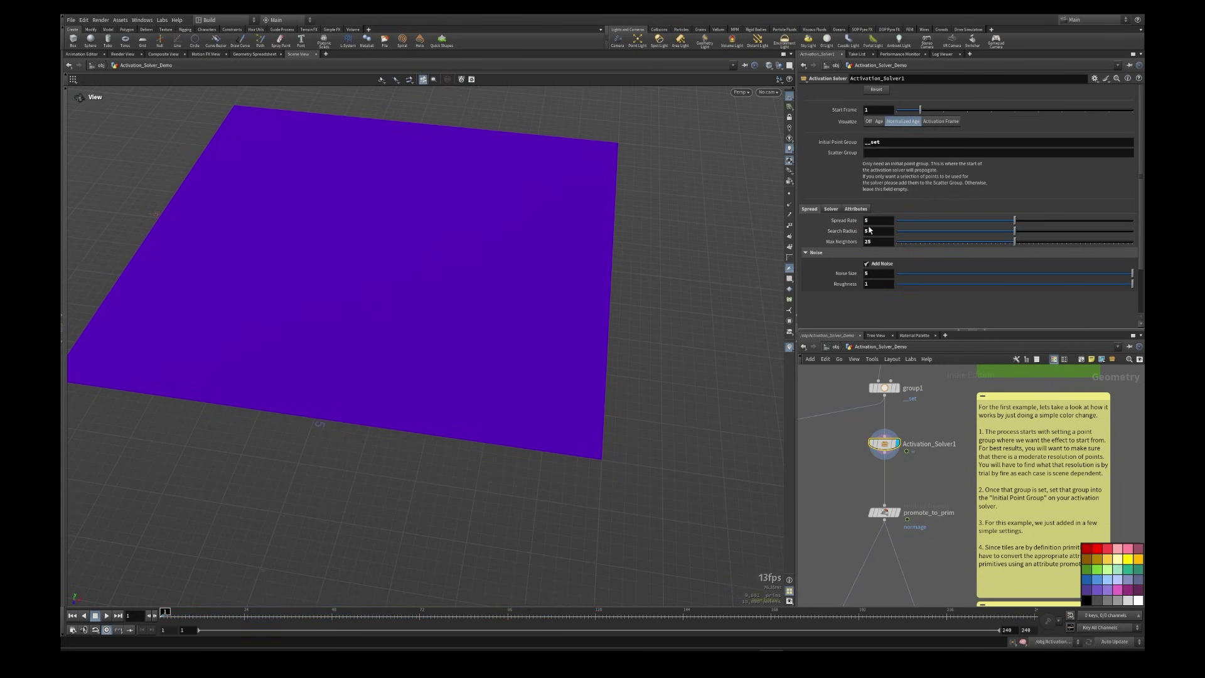
Step: Play the simulation with the changed spread values, then return to frame 1
{"action": "left_click", "coordinate": [106, 615]}
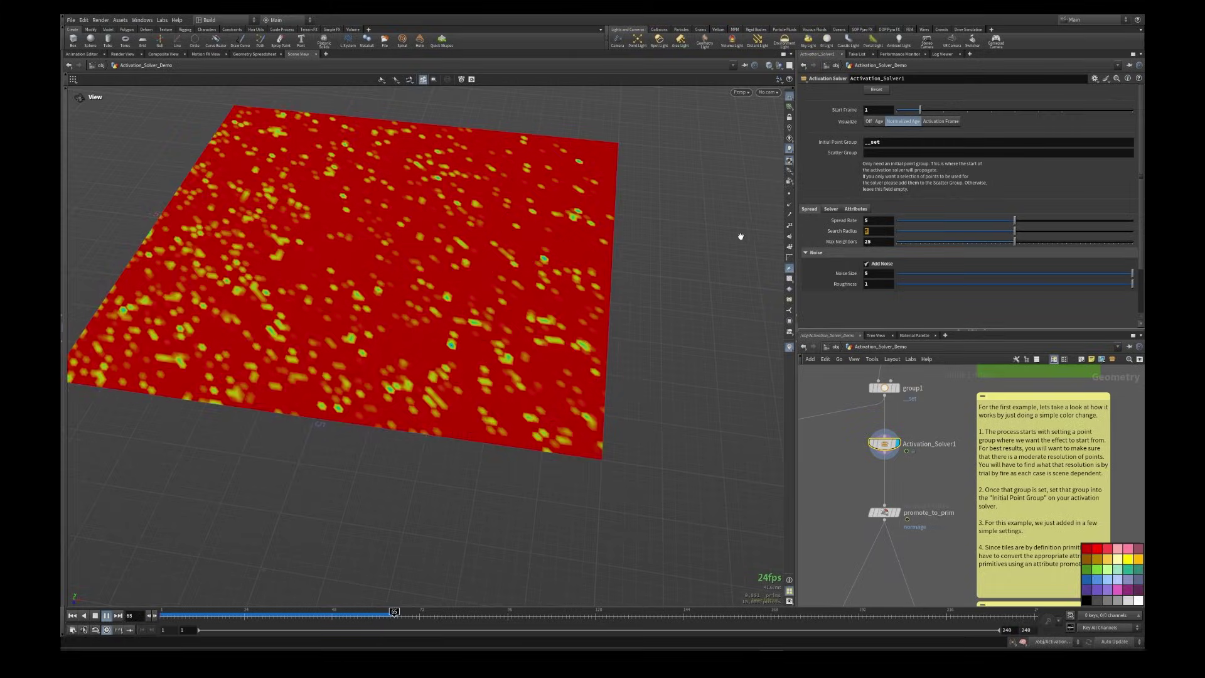
{"action": "left_click", "coordinate": [872, 231]}
{"action": "scroll", "coordinate": [901, 469], "scroll_direction": "down", "scroll_amount": 3}
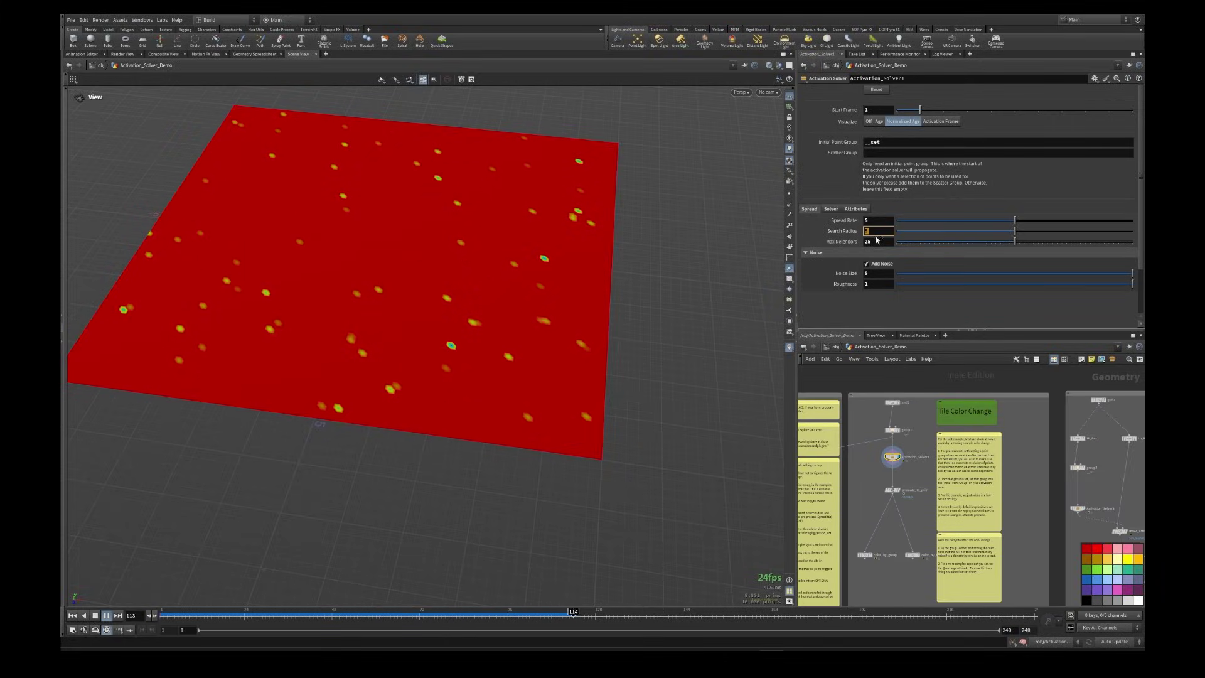
{"action": "left_click_drag", "start_coordinate": [228, 613], "coordinate": [162, 613]}
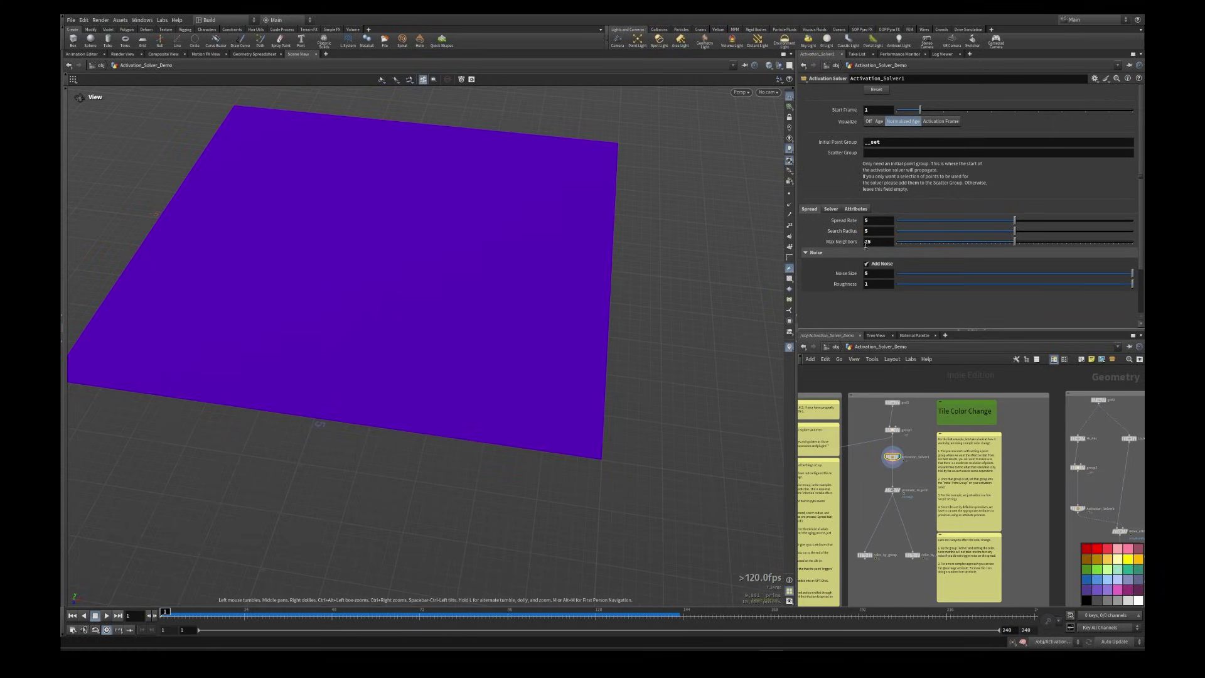
Step: Compare the noise settings of Activation_Solver1's Solver parameters with those of its Spread parameters
{"action": "scroll", "coordinate": [942, 454], "scroll_direction": "up", "scroll_amount": 2}
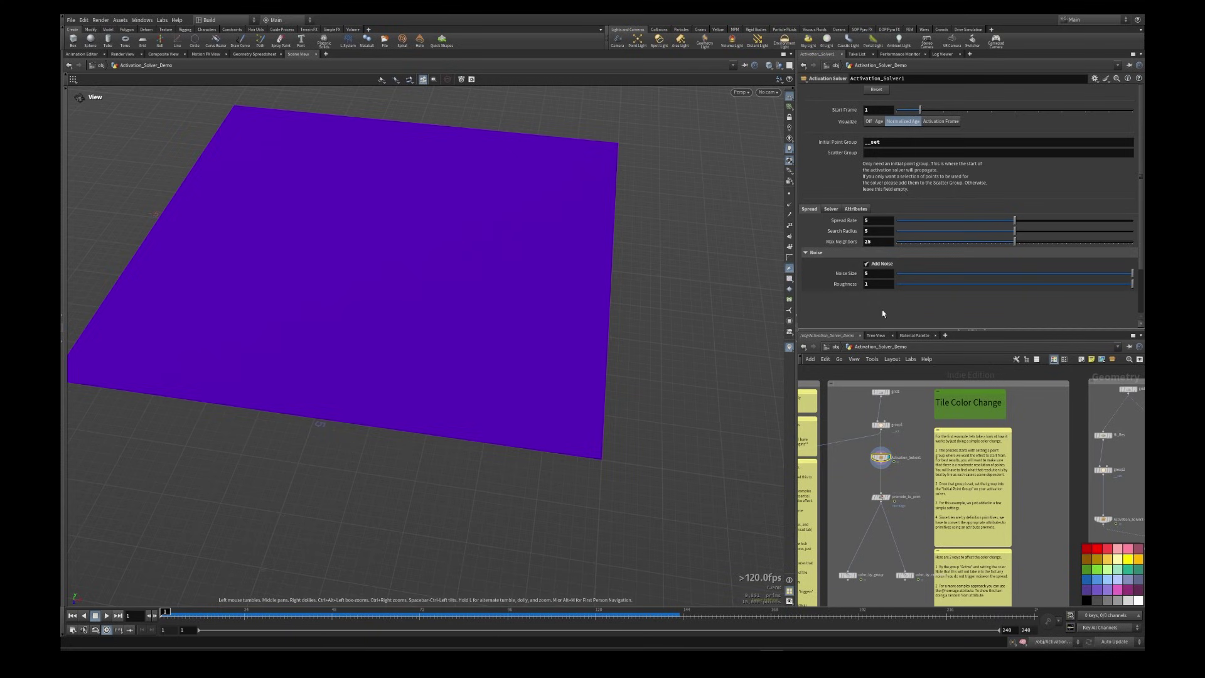
{"action": "left_click", "coordinate": [832, 209]}
{"action": "scroll", "coordinate": [824, 288], "scroll_direction": "down", "scroll_amount": 3}
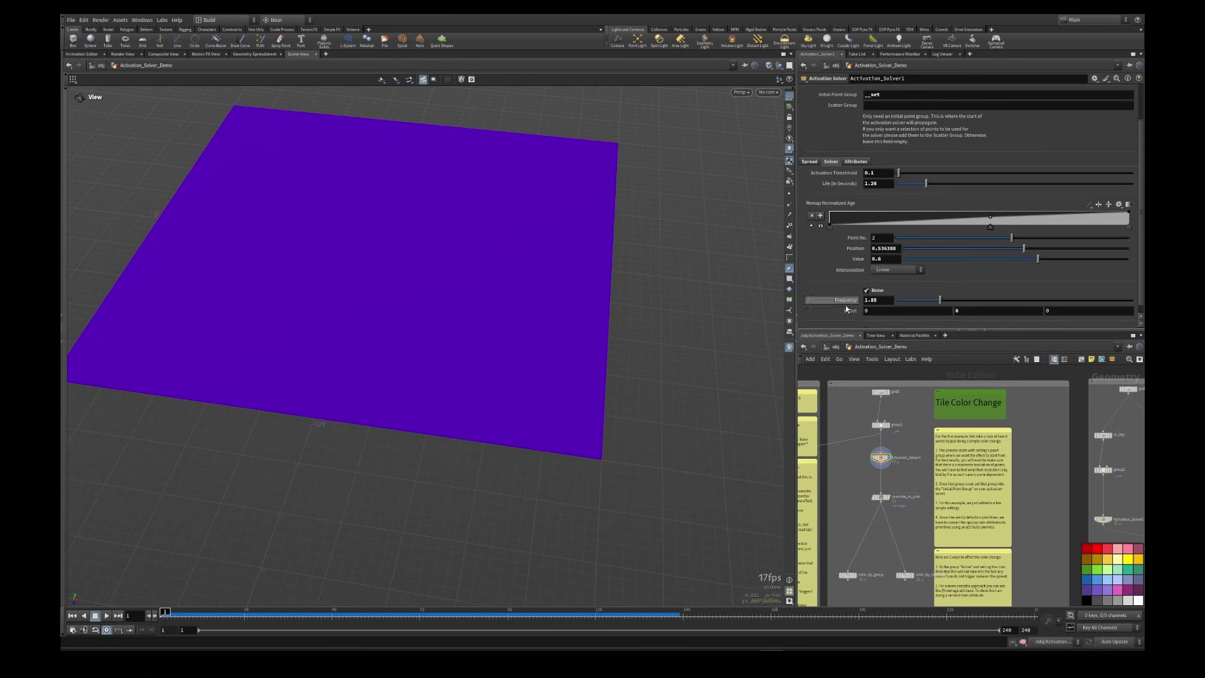
{"action": "left_click", "coordinate": [810, 162]}
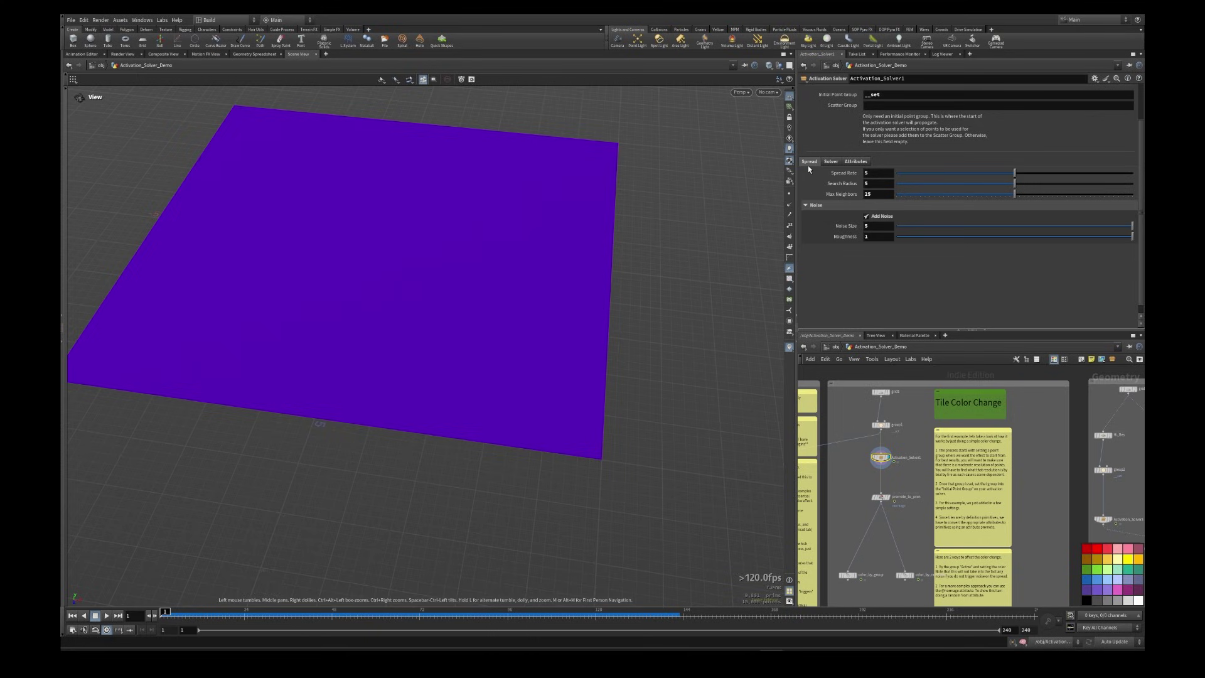
{"action": "left_click", "coordinate": [831, 161]}
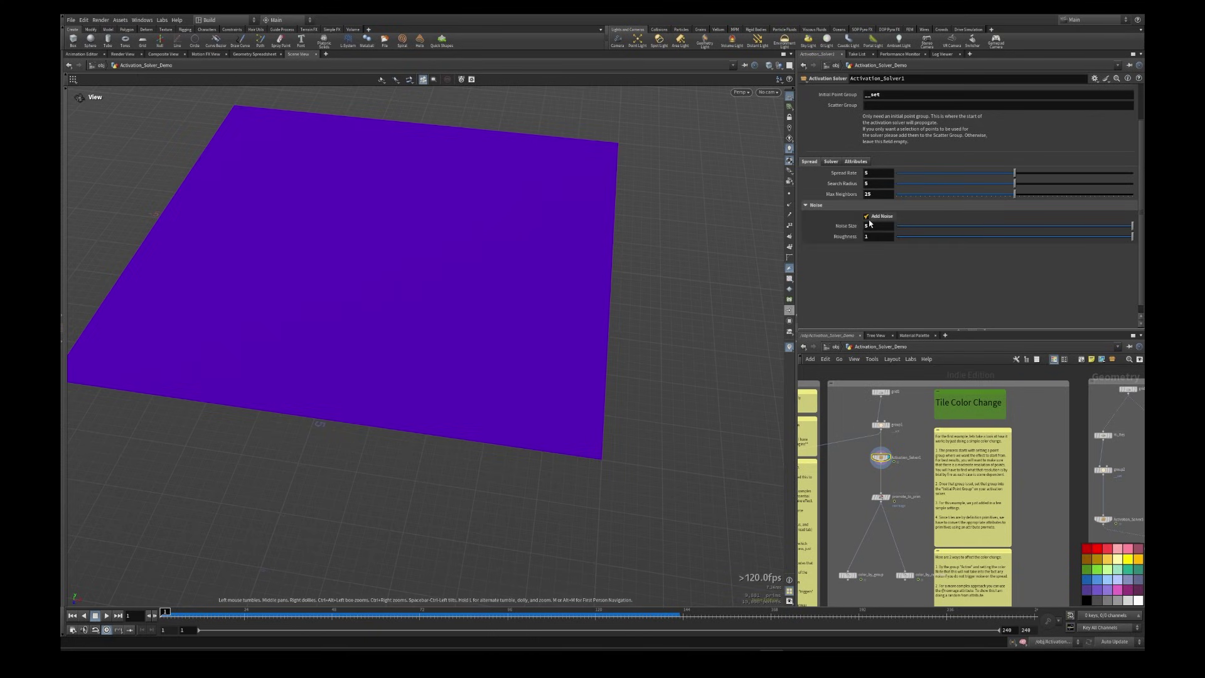
Step: Turn off the spread's Add Noise and preview the simulation, then turn off the Solver's Noise option and rewind to frame 1
{"action": "left_click", "coordinate": [867, 217]}
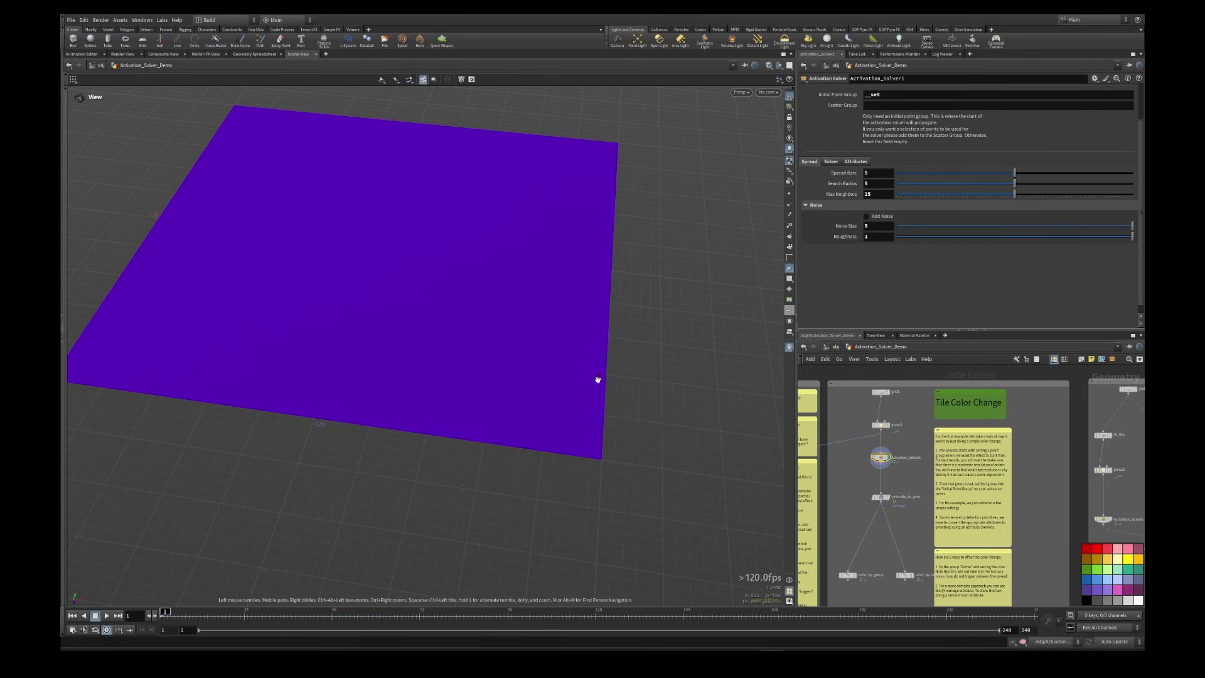
{"action": "left_click", "coordinate": [107, 615]}
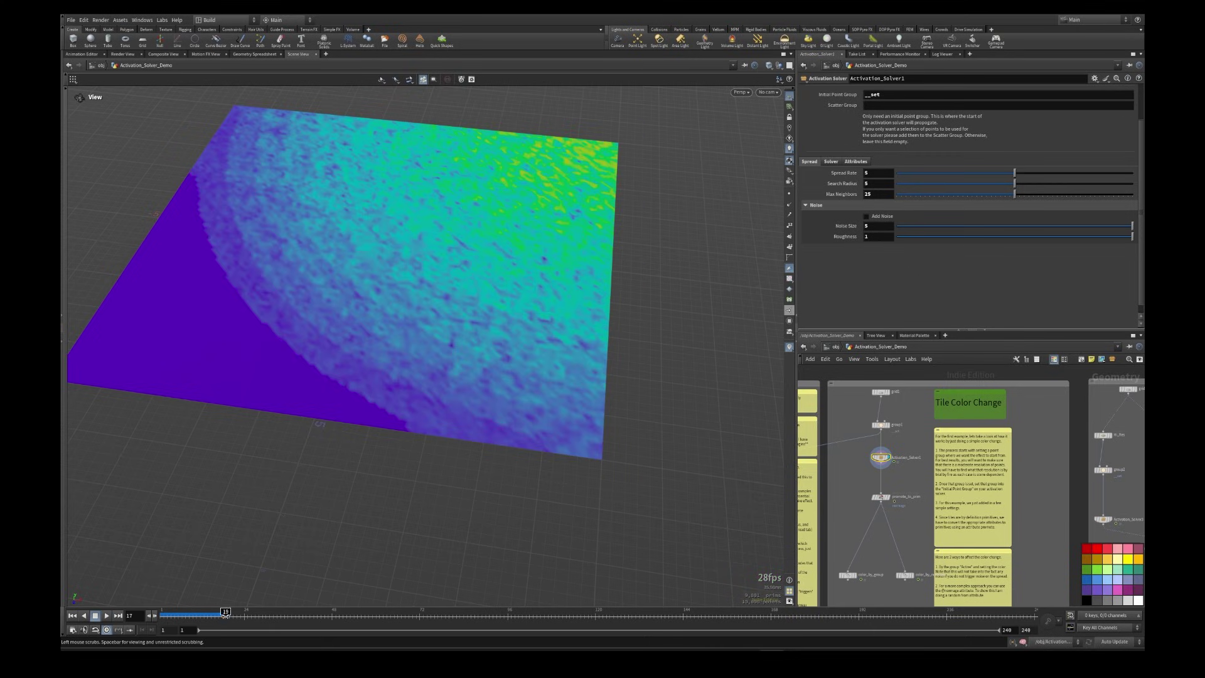
{"action": "left_click", "coordinate": [831, 162]}
{"action": "scroll", "coordinate": [841, 188], "scroll_direction": "down", "scroll_amount": 1}
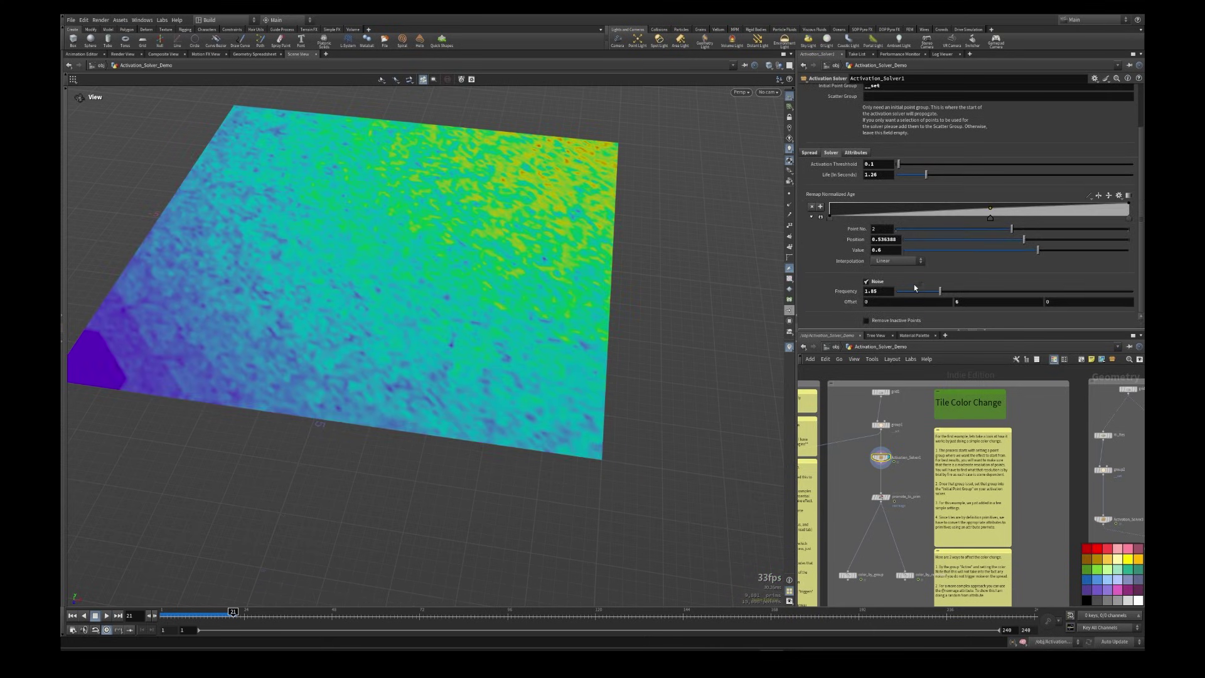
{"action": "left_click", "coordinate": [867, 282]}
{"action": "left_click", "coordinate": [73, 616]}
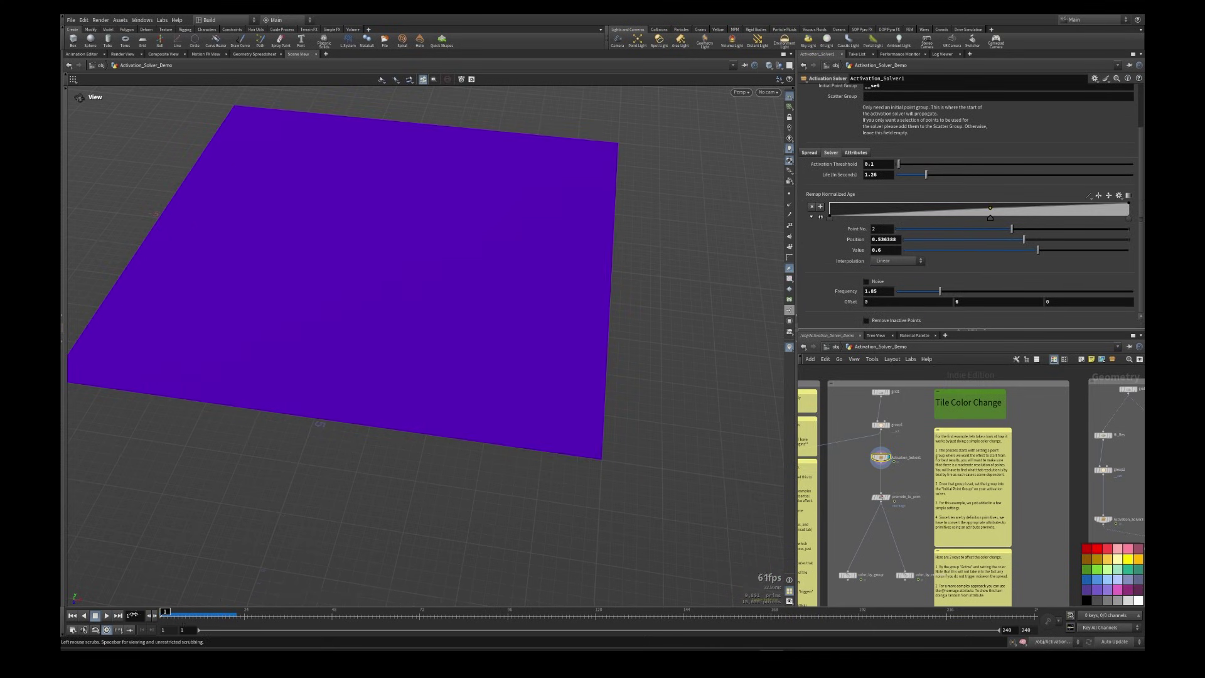
Step: Set the spread's Noise Size to .1 and Roughness to 0.004, and turn Add Noise back on
{"action": "left_click", "coordinate": [809, 153]}
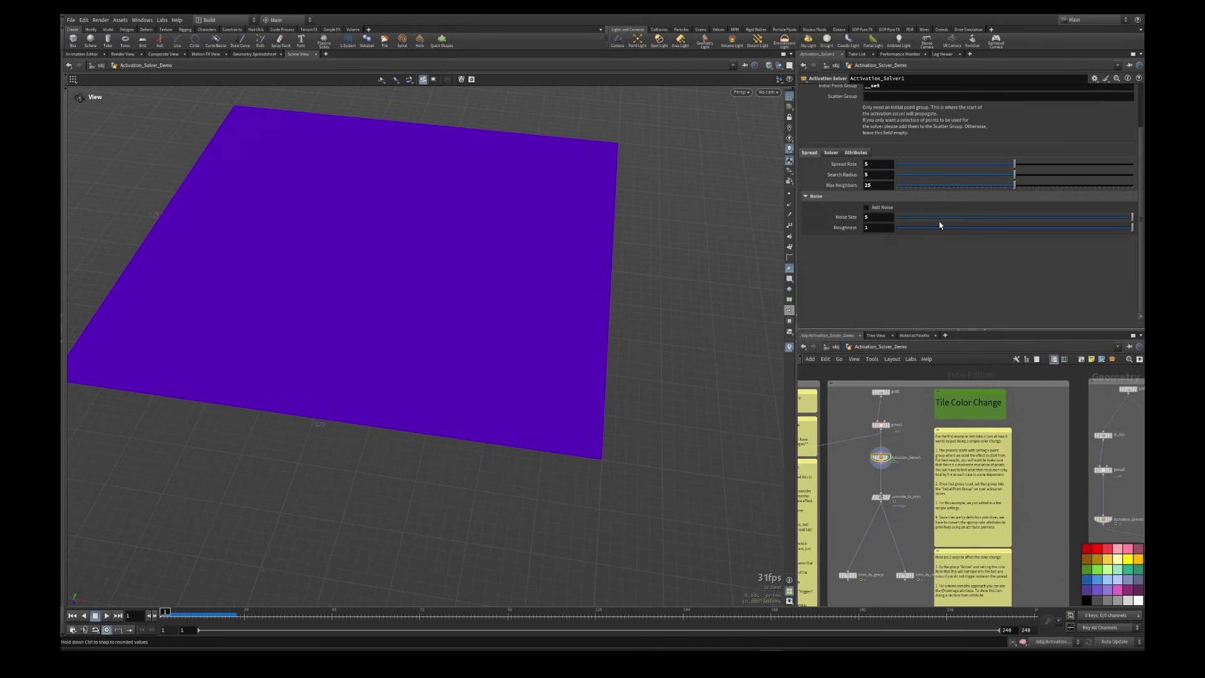
{"action": "left_click_drag", "start_coordinate": [937, 217], "coordinate": [896, 231]}
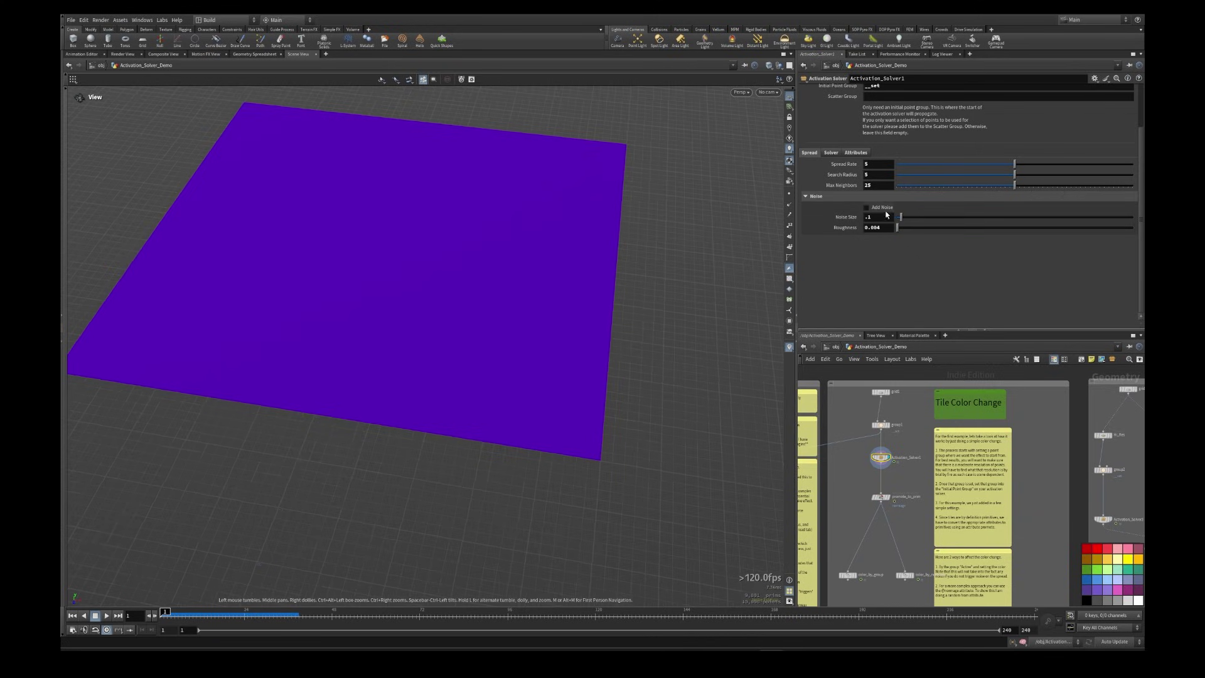
{"action": "left_click", "coordinate": [873, 208]}
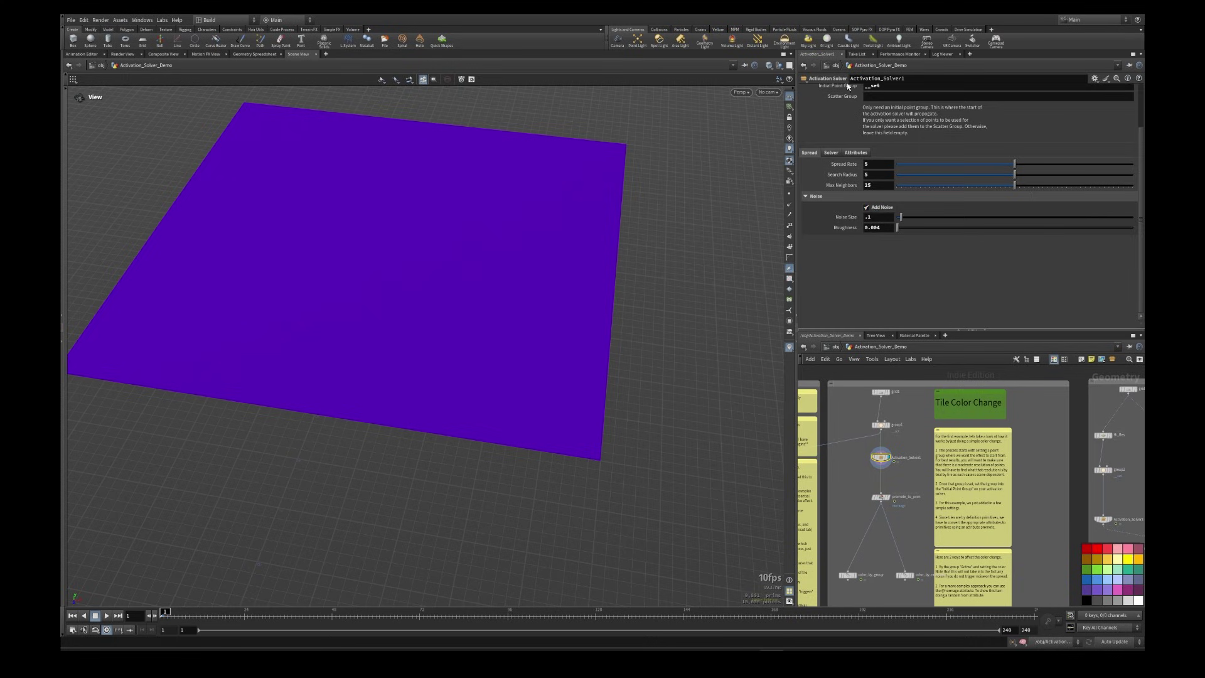
{"action": "scroll", "coordinate": [848, 86], "scroll_direction": "up", "scroll_amount": 3}
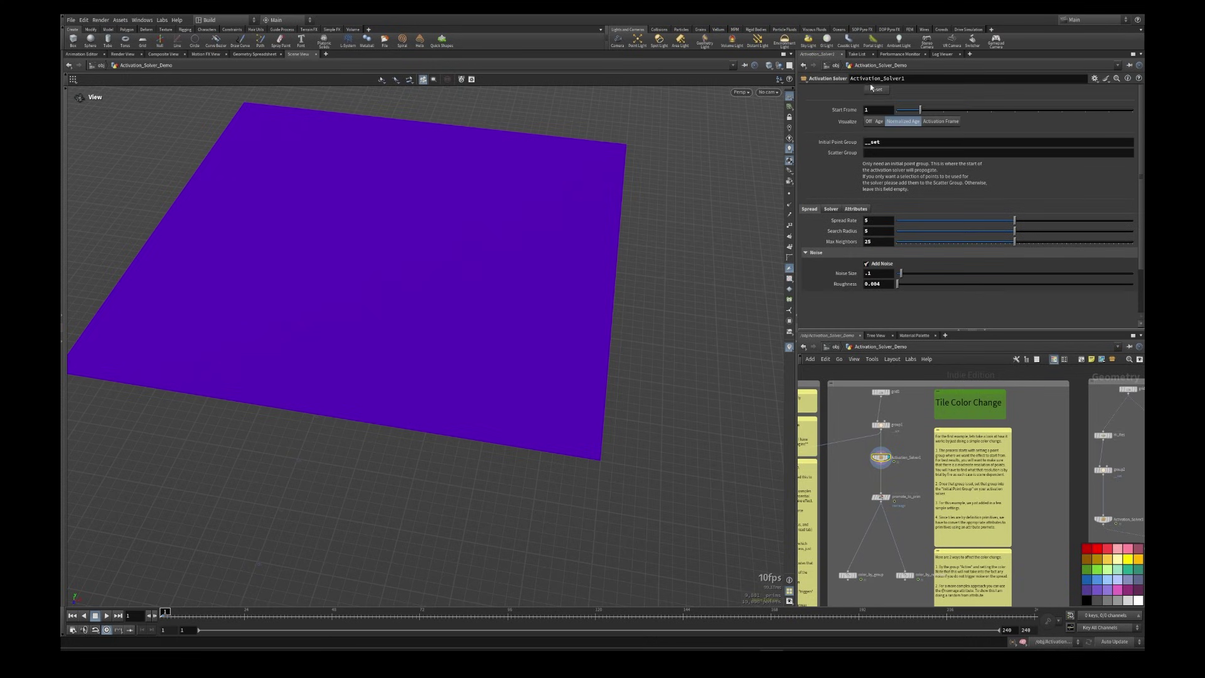
Step: Play and scrub the current noisy spread, then set its Noise Size to 5 and return to frame 1
{"action": "left_click", "coordinate": [106, 615]}
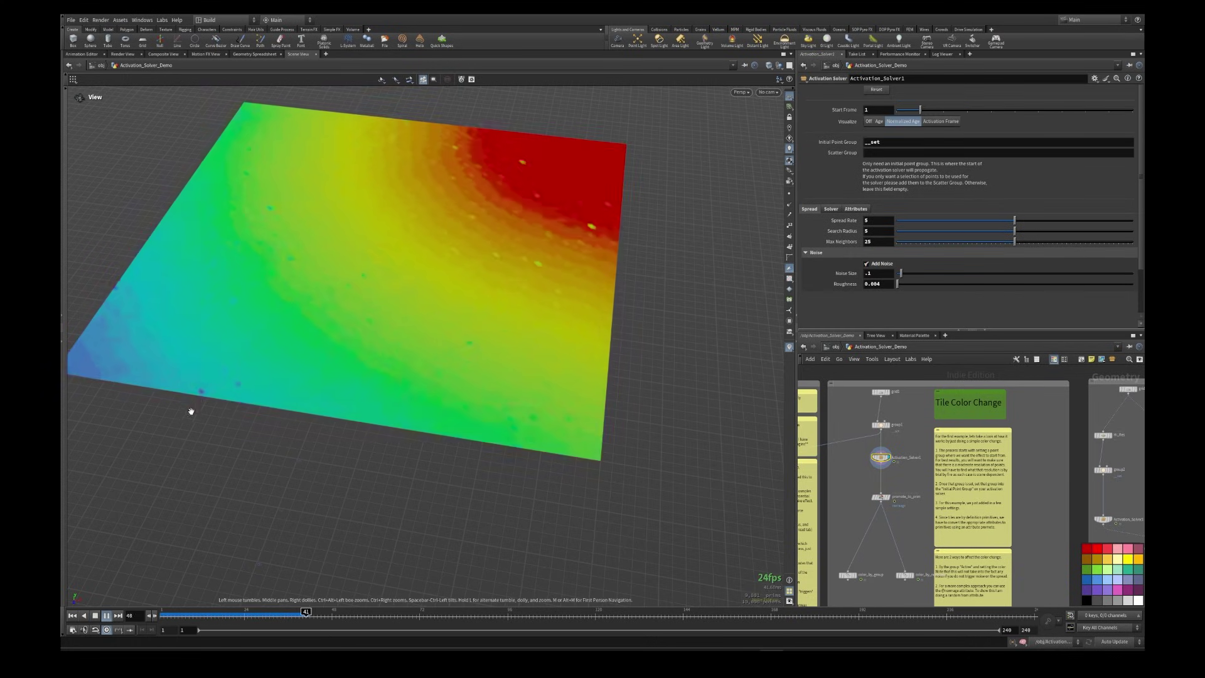
{"action": "left_click", "coordinate": [263, 612]}
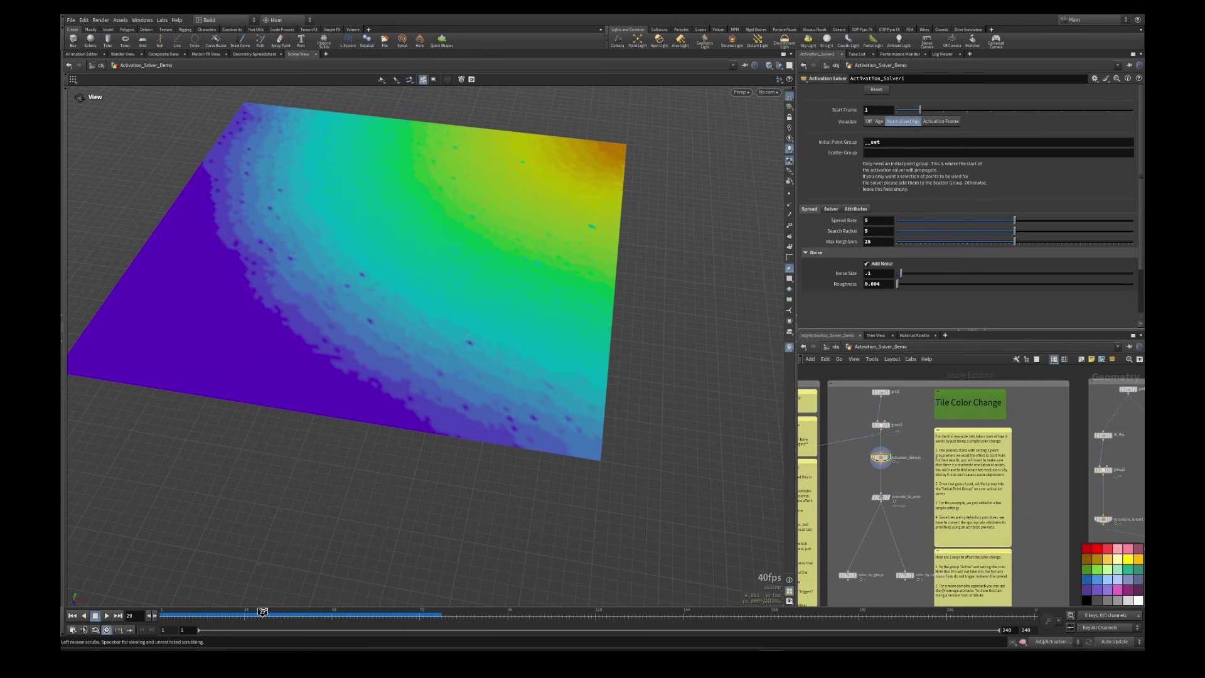
{"action": "left_click", "coordinate": [887, 274]}
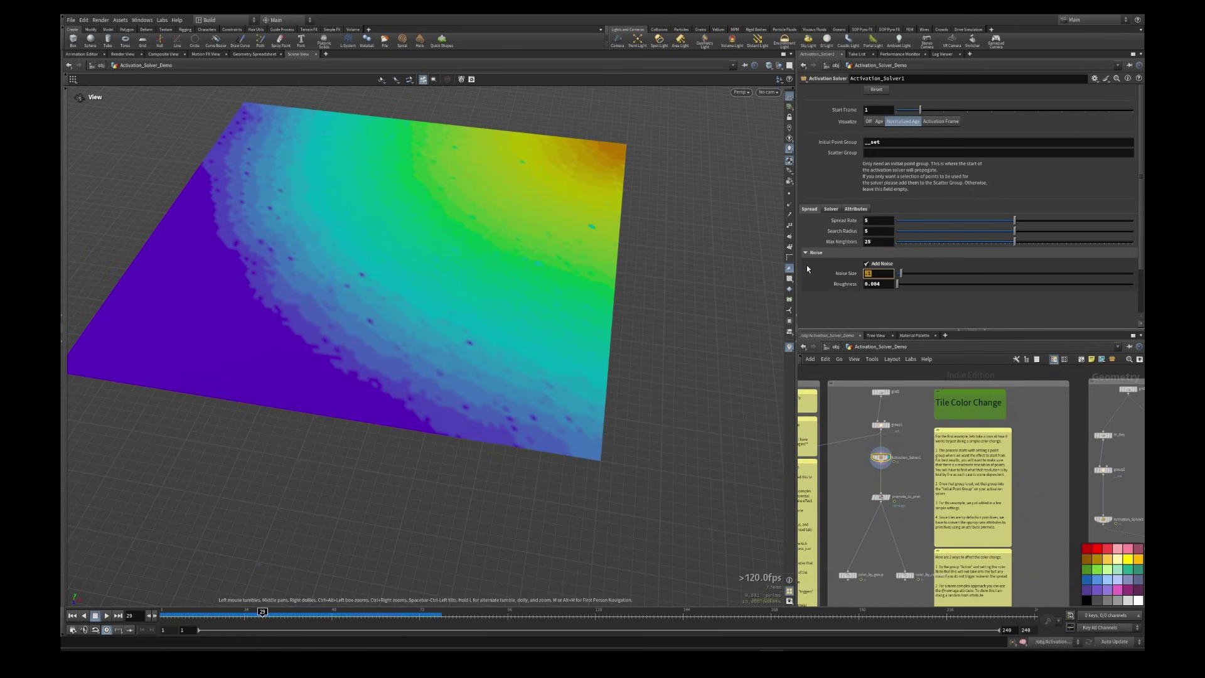
{"action": "key", "text": "Return"}
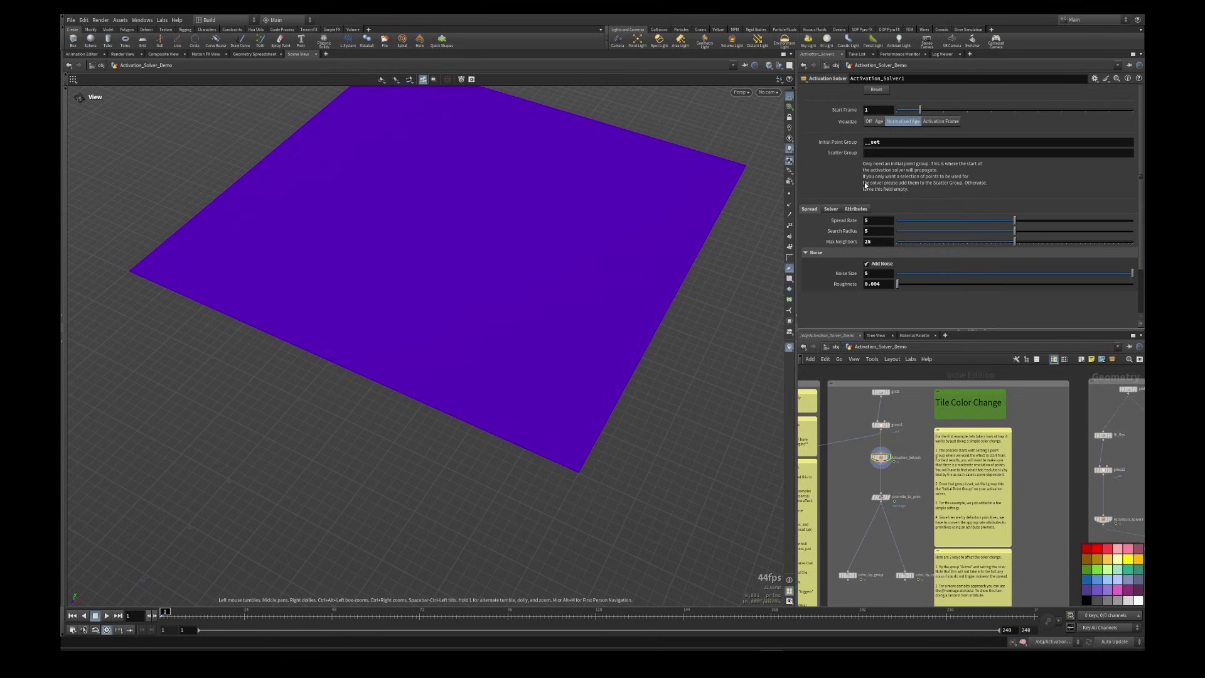
Step: Play the spread with the changed noise size and scrub the timeline to frame 16
{"action": "left_click", "coordinate": [108, 617]}
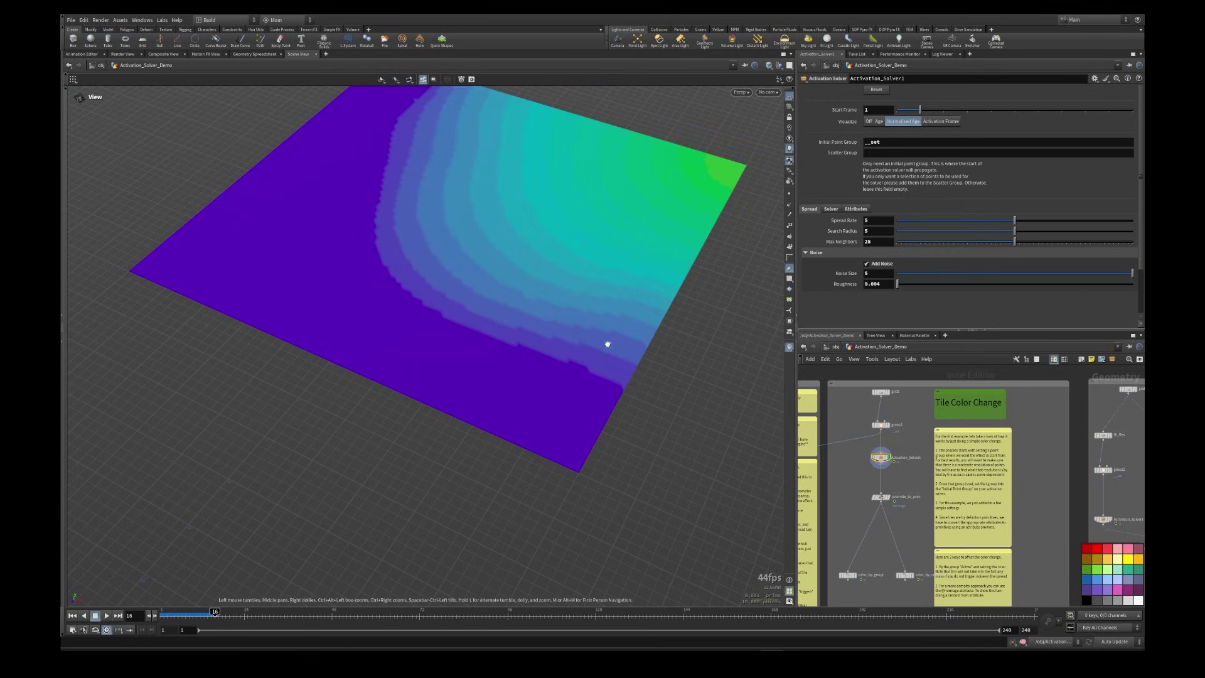
{"action": "left_click_drag", "start_coordinate": [375, 492], "coordinate": [441, 484]}
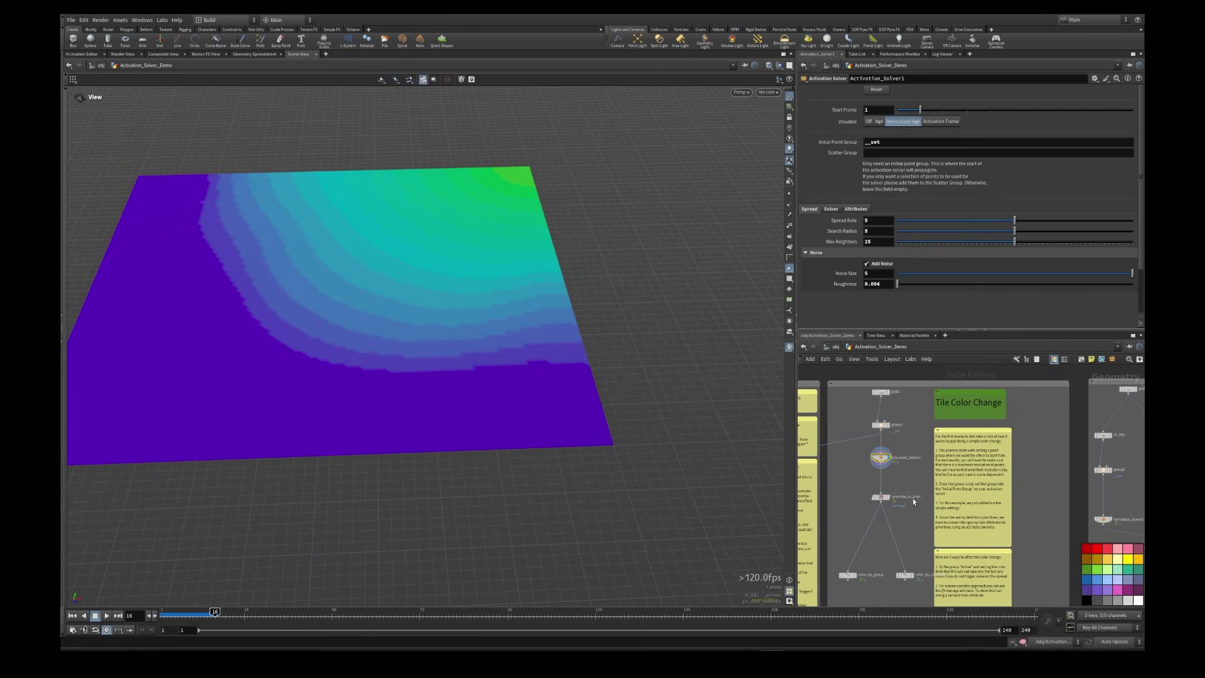
{"action": "middle_click_drag", "start_coordinate": [902, 485], "coordinate": [902, 464]}
{"action": "left_click", "coordinate": [162, 616]}
{"action": "left_click_drag", "start_coordinate": [160, 615], "coordinate": [214, 618]}
Step: Rewind to frame 1 and set the Activation Threshold to 5 in Activation_Solver1's Solver parameters
{"action": "left_click", "coordinate": [832, 209]}
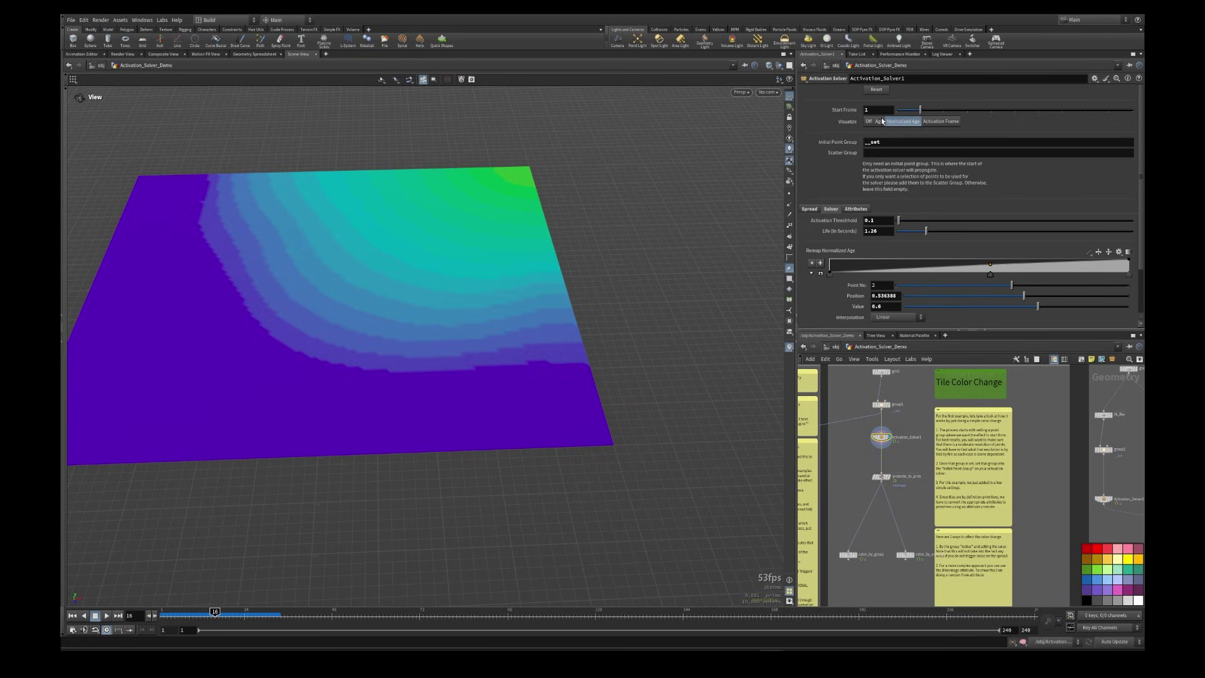
{"action": "key", "text": "ctrl+Up"}
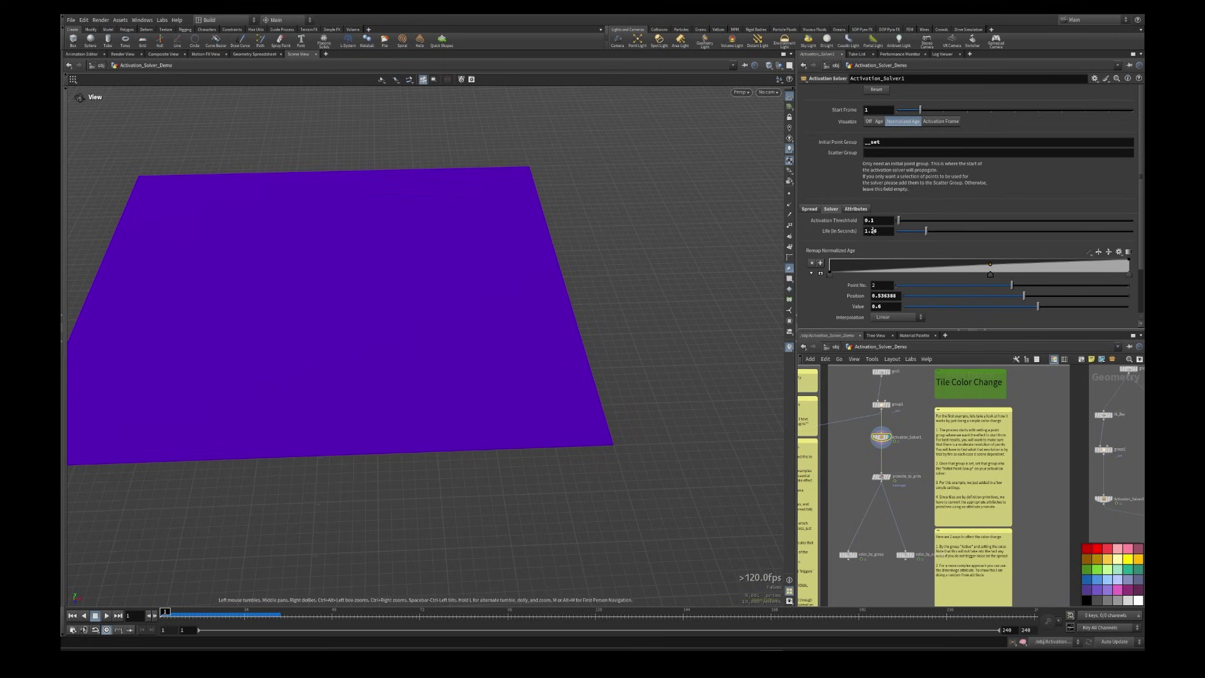
{"action": "double_click", "coordinate": [870, 221]}
{"action": "left_click", "coordinate": [879, 219]}
{"action": "left_click_drag", "start_coordinate": [893, 223], "coordinate": [811, 217]}
{"action": "type", "text": "5"}
{"action": "key", "text": "Return"}
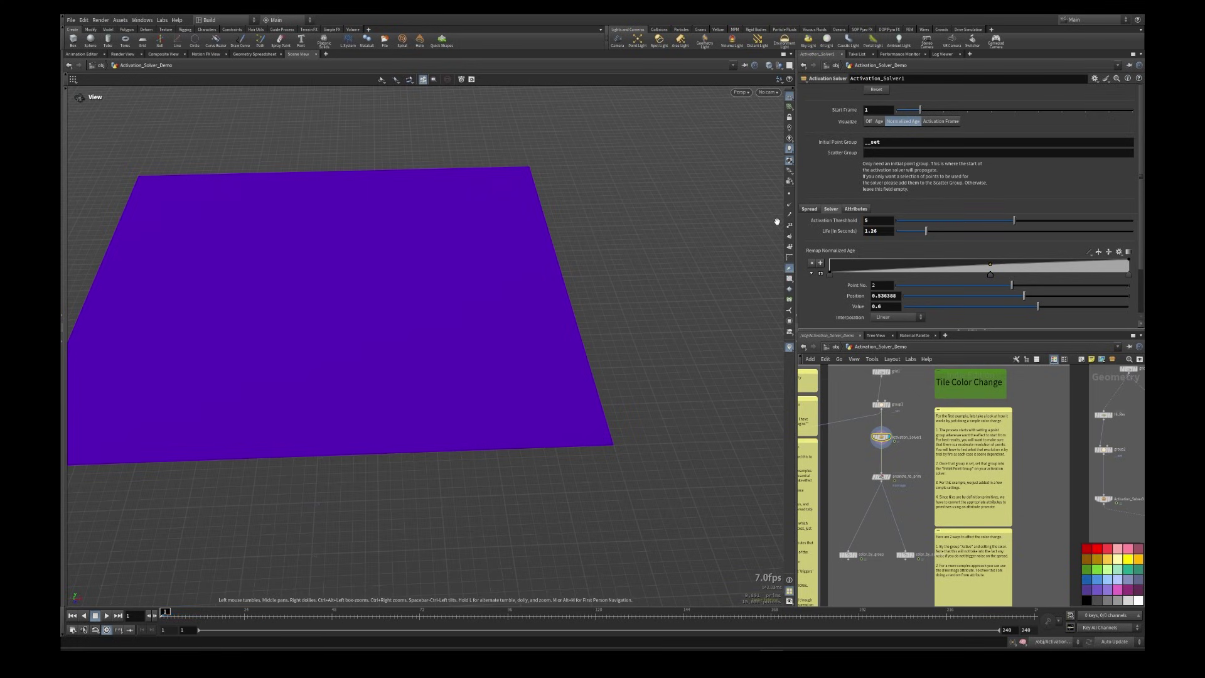
Step: Preview the simulation with the changed threshold, rewind to frame 1, and set the Activation Threshold to .1
{"action": "left_click", "coordinate": [106, 615]}
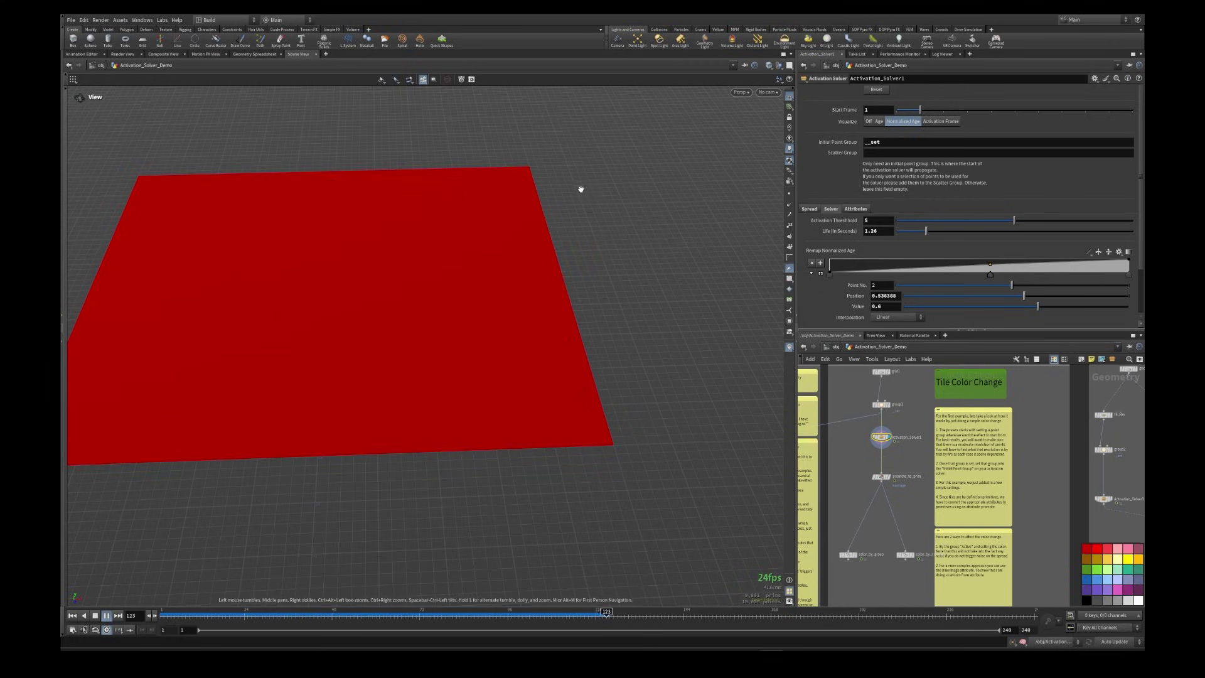
{"action": "left_click", "coordinate": [73, 615]}
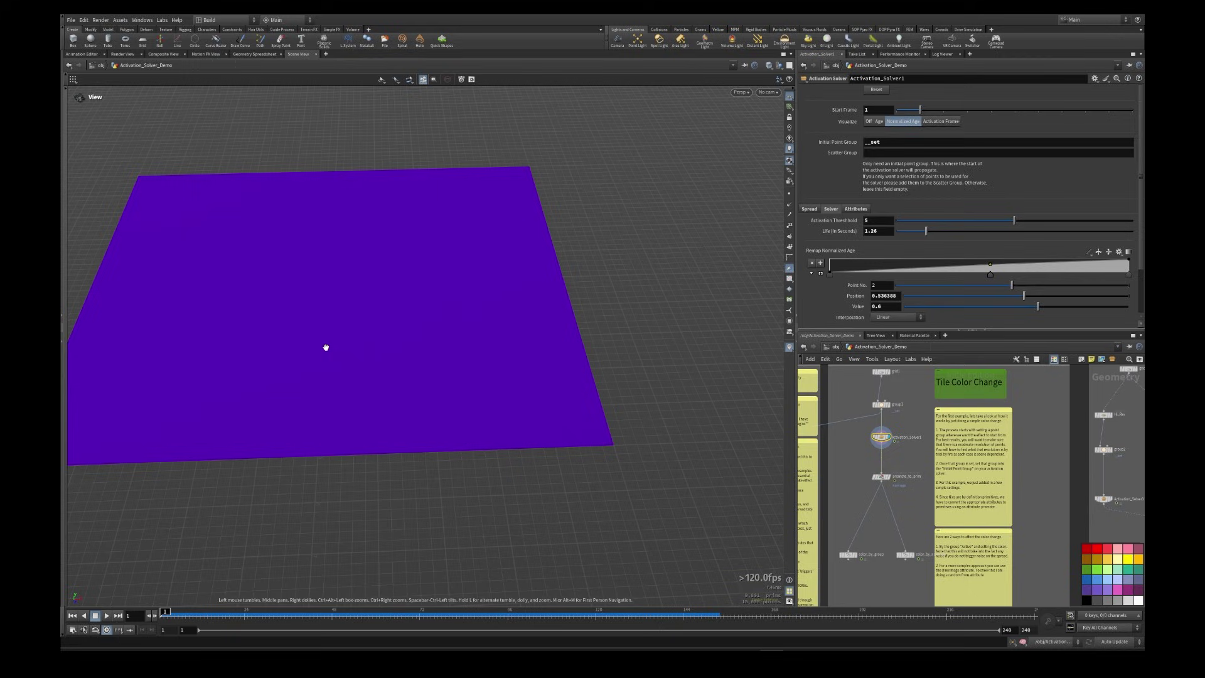
{"action": "left_click", "coordinate": [865, 221]}
{"action": "type", "text": ".1"}
{"action": "key", "text": "Return"}
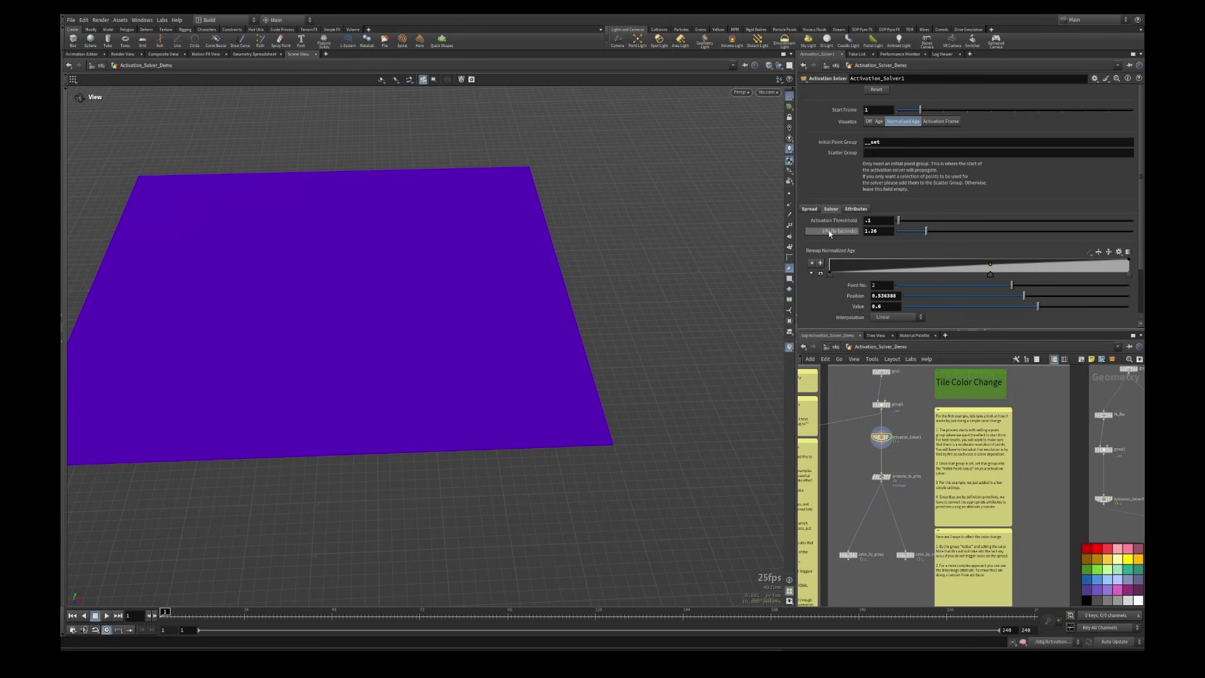
Step: Set the solver's Life (in Seconds) to 3, play the simulation and scrub to frame 53
{"action": "left_click", "coordinate": [879, 230]}
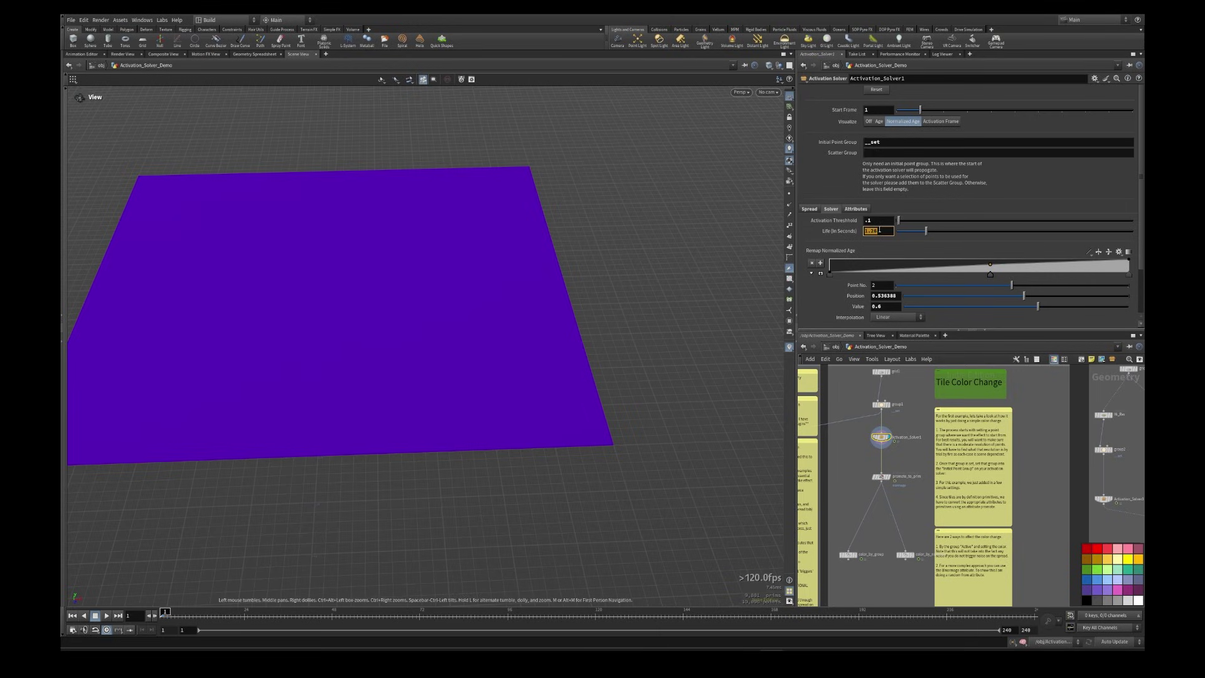
{"action": "left_click_drag", "start_coordinate": [924, 231], "coordinate": [967, 231]}
{"action": "left_click", "coordinate": [106, 616]}
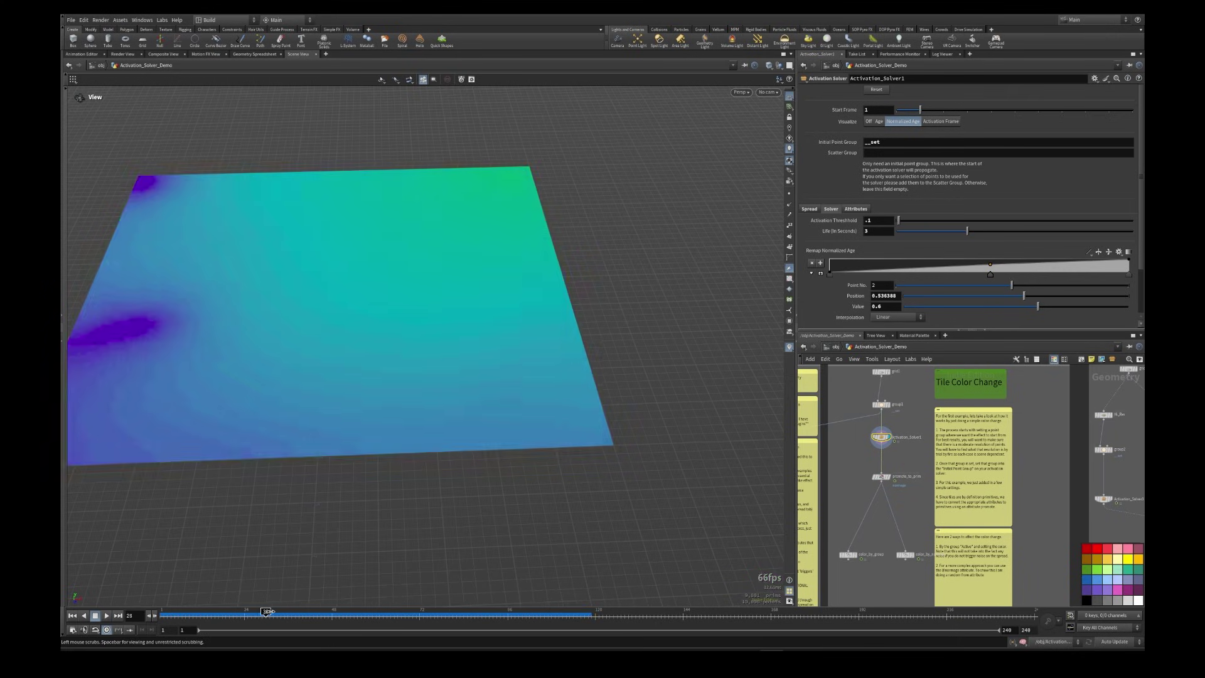
{"action": "left_click_drag", "start_coordinate": [266, 612], "coordinate": [349, 611]}
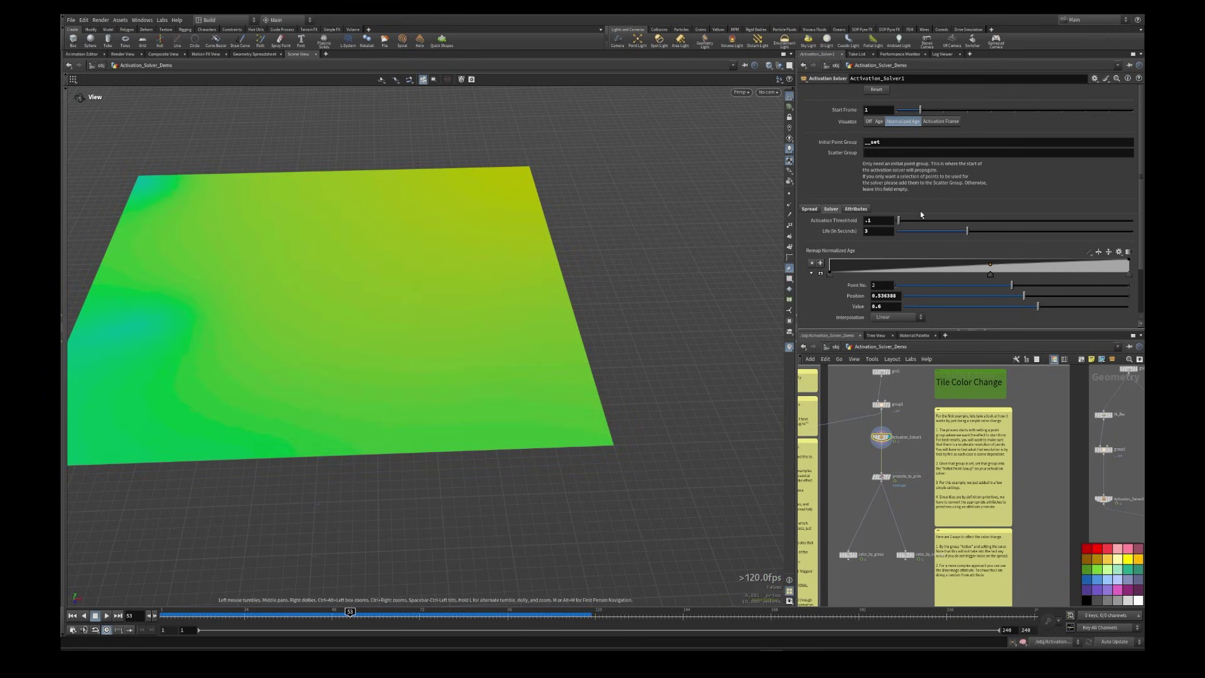
Step: Apply the Sharp preset to the Remap Normalized Age ramp, play from frame 1 and rewind
{"action": "double_click", "coordinate": [869, 232]}
{"action": "left_click", "coordinate": [1120, 253]}
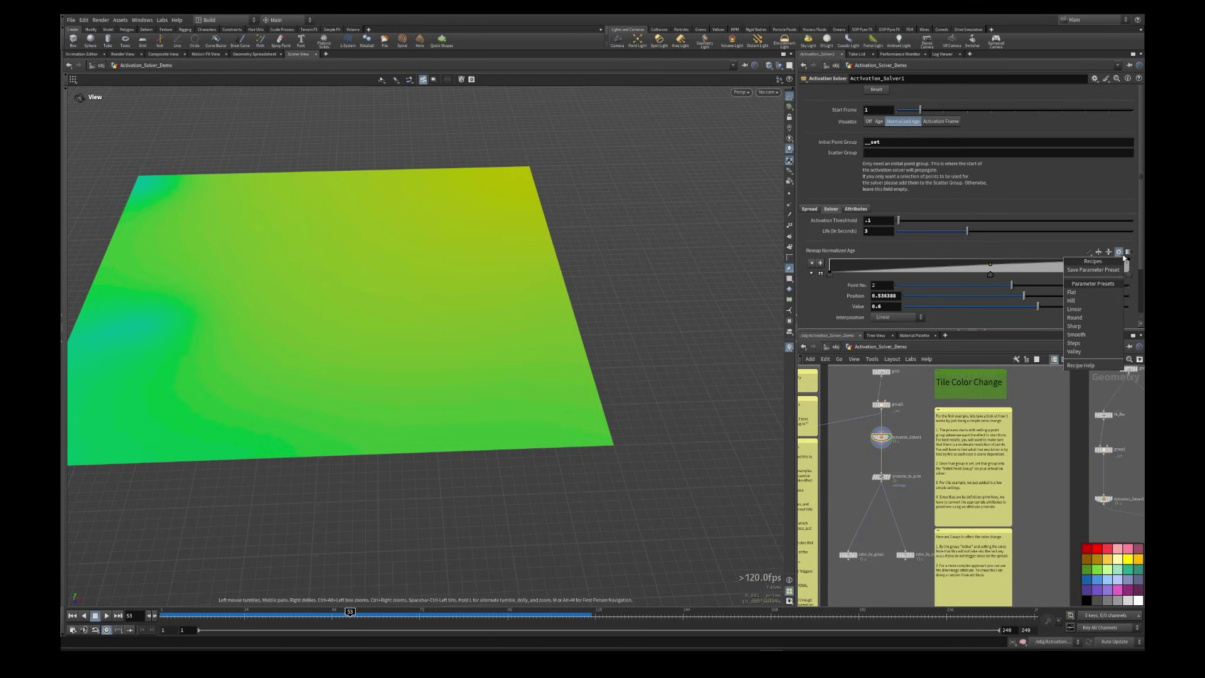
{"action": "left_click", "coordinate": [1089, 319]}
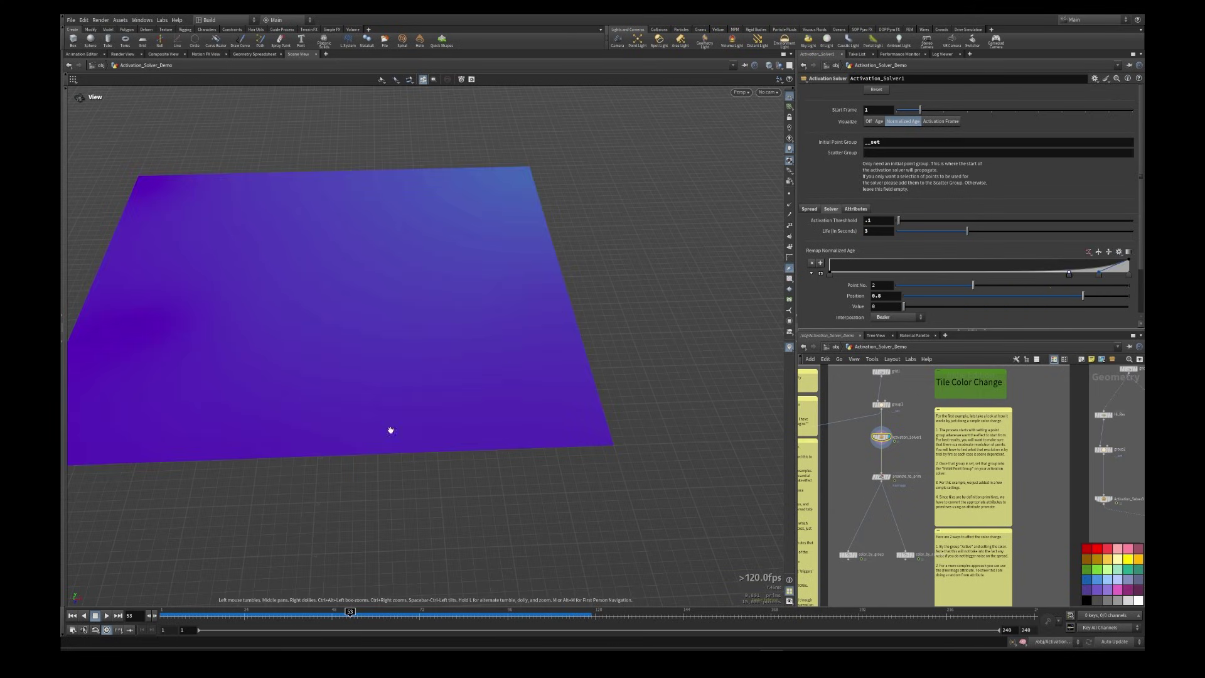
{"action": "left_click", "coordinate": [165, 615]}
{"action": "left_click", "coordinate": [106, 615]}
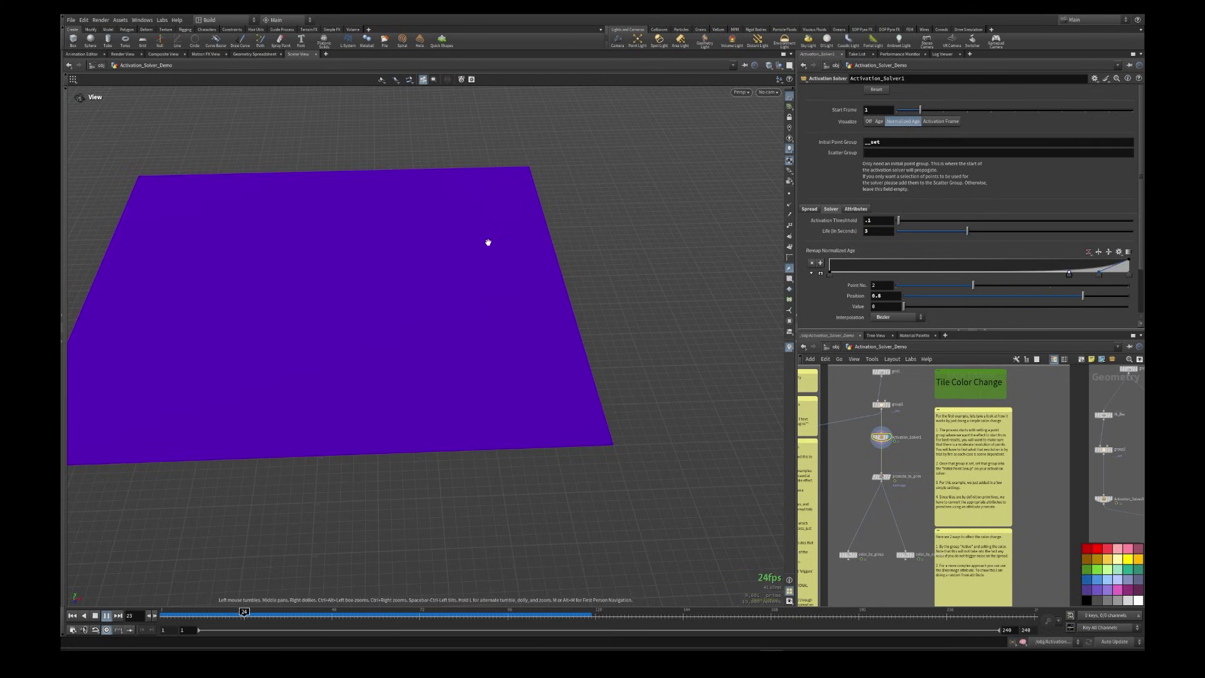
{"action": "left_click", "coordinate": [162, 614]}
Step: Set the solver's Life (in Seconds) to 1, play the simulation and return to frame 1
{"action": "left_click_drag", "start_coordinate": [880, 232], "coordinate": [792, 236]}
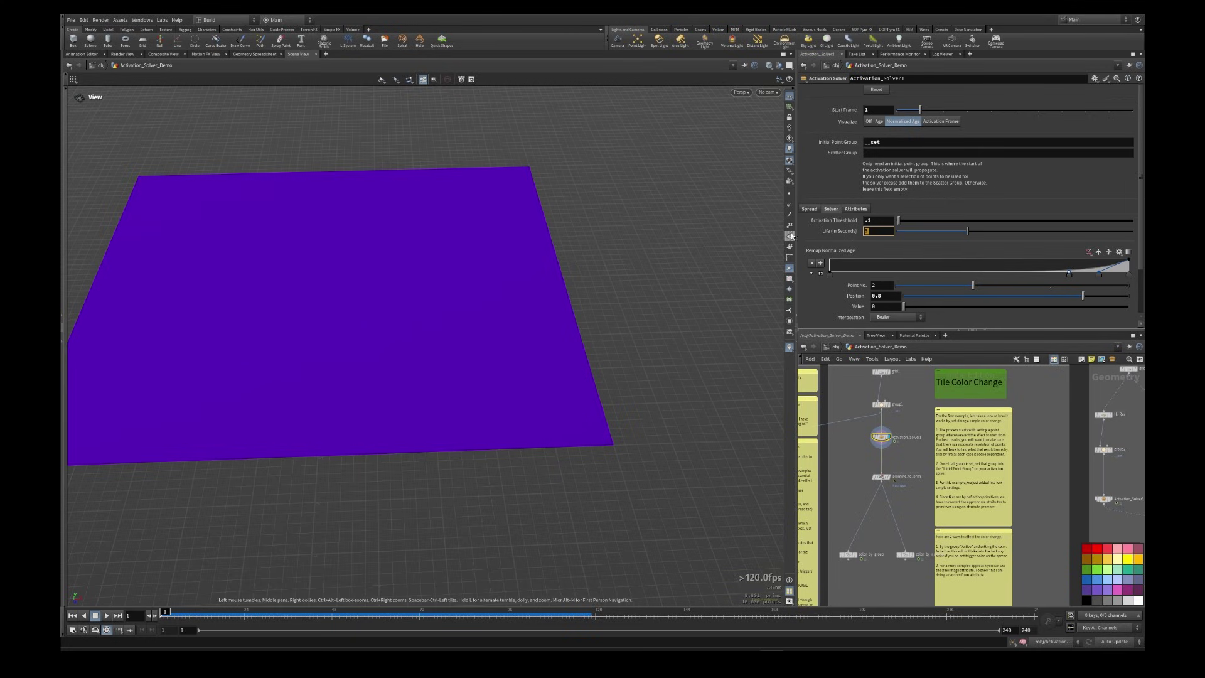
{"action": "type", "text": "1"}
{"action": "key", "text": "Return"}
{"action": "left_click", "coordinate": [106, 616]}
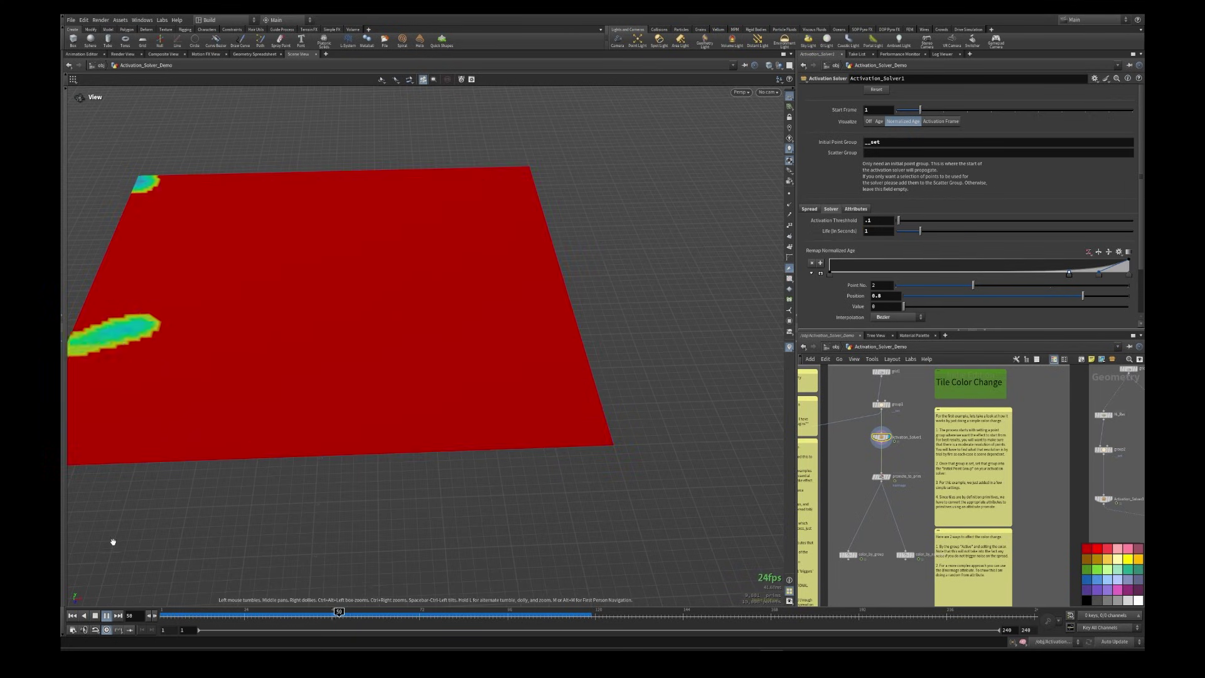
{"action": "left_click", "coordinate": [162, 615]}
Step: Flip the Remap Normalized Age ramp vertically and horizontally, then play and scrub the simulation to frame 20
{"action": "left_click", "coordinate": [1108, 251]}
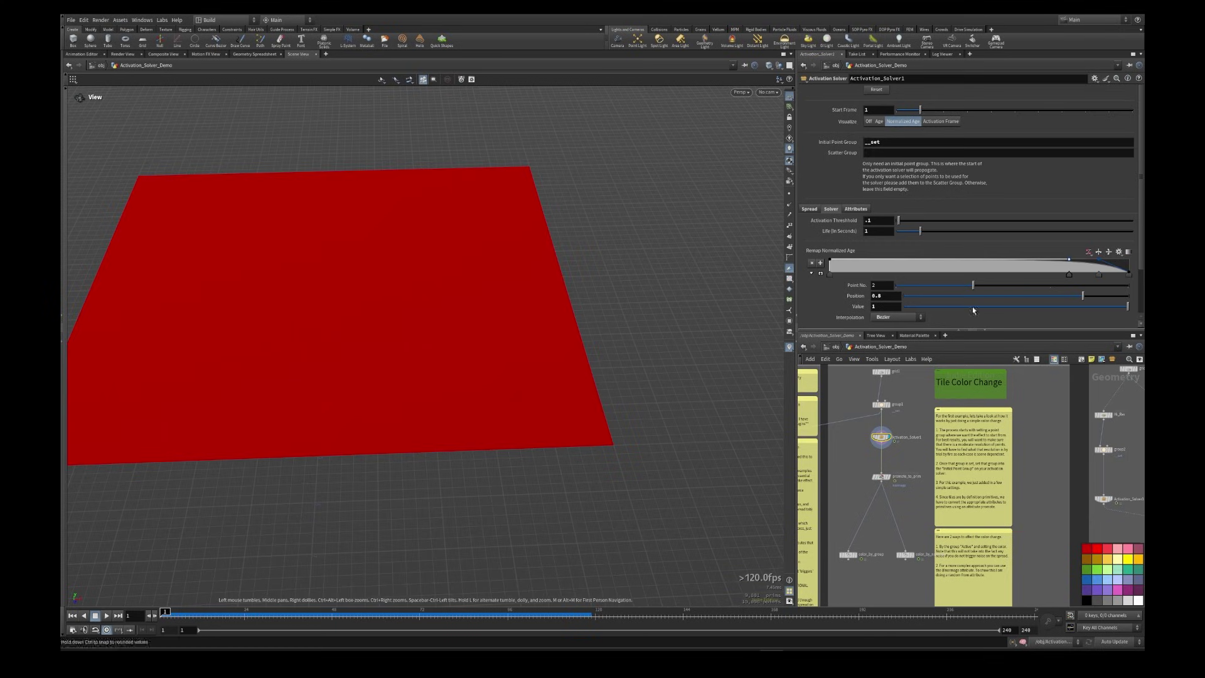
{"action": "left_click_drag", "start_coordinate": [1069, 259], "coordinate": [860, 259]}
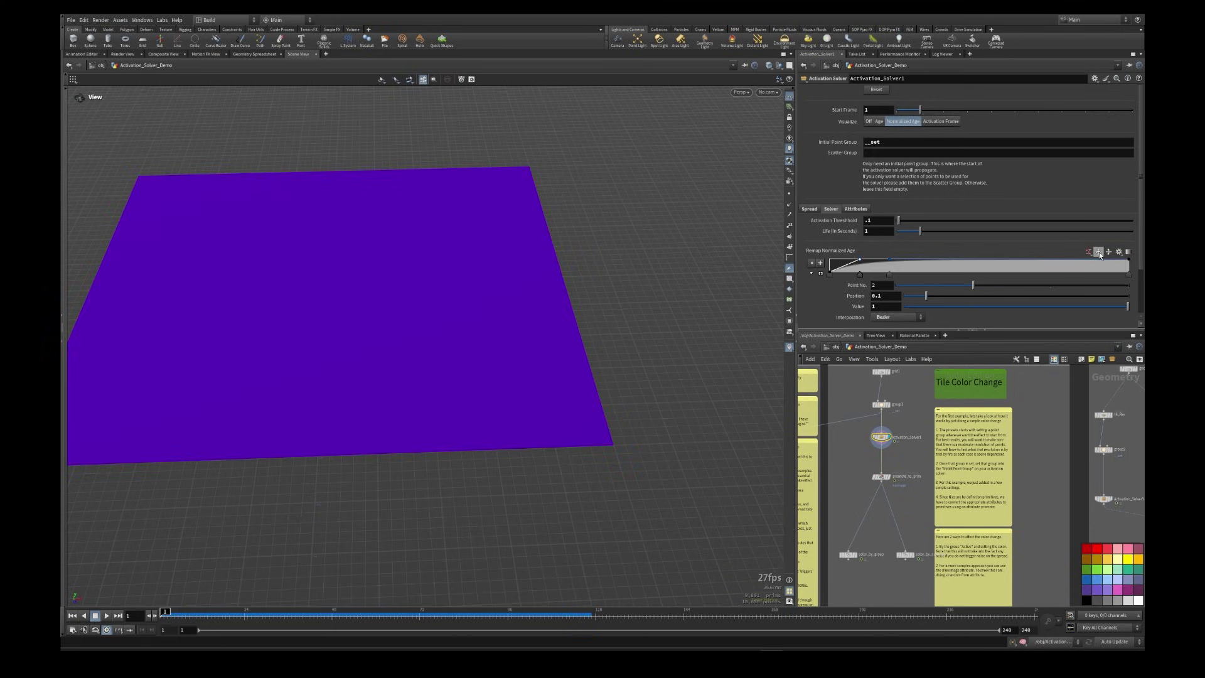
{"action": "left_click", "coordinate": [106, 615]}
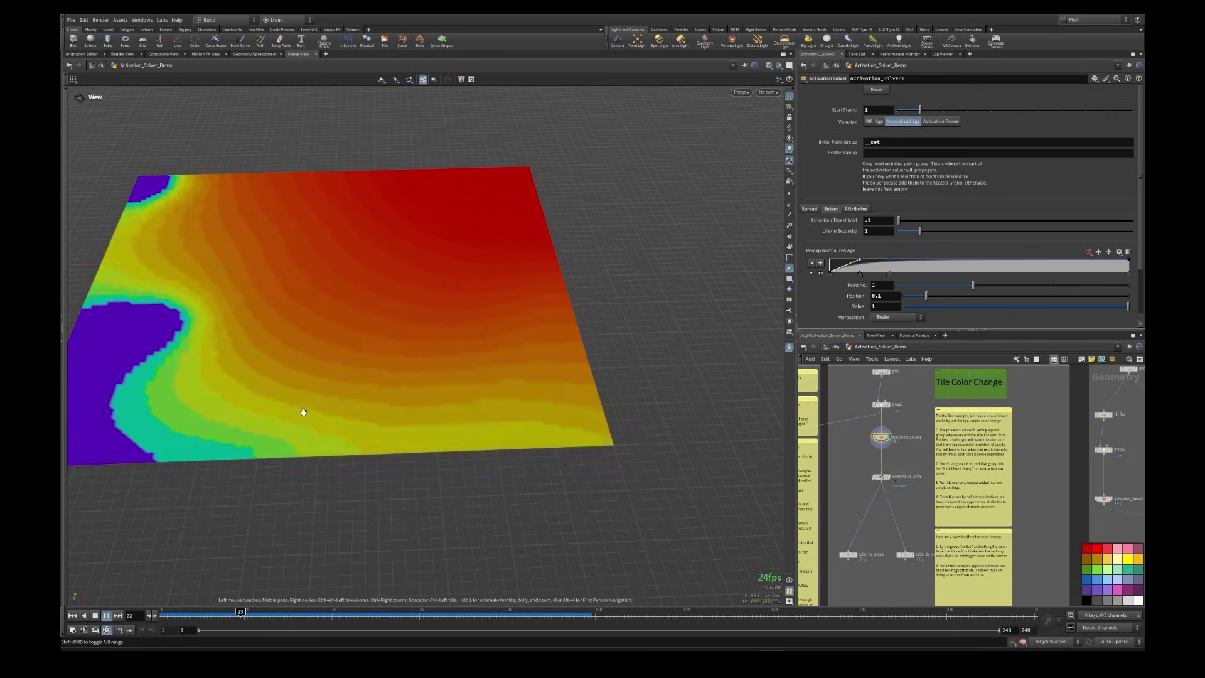
{"action": "left_click_drag", "start_coordinate": [162, 614], "coordinate": [232, 618]}
Step: Turn on Remove Inactive Points in the Solver parameters of Activation_Solver1
{"action": "scroll", "coordinate": [980, 178], "scroll_direction": "down", "scroll_amount": 3}
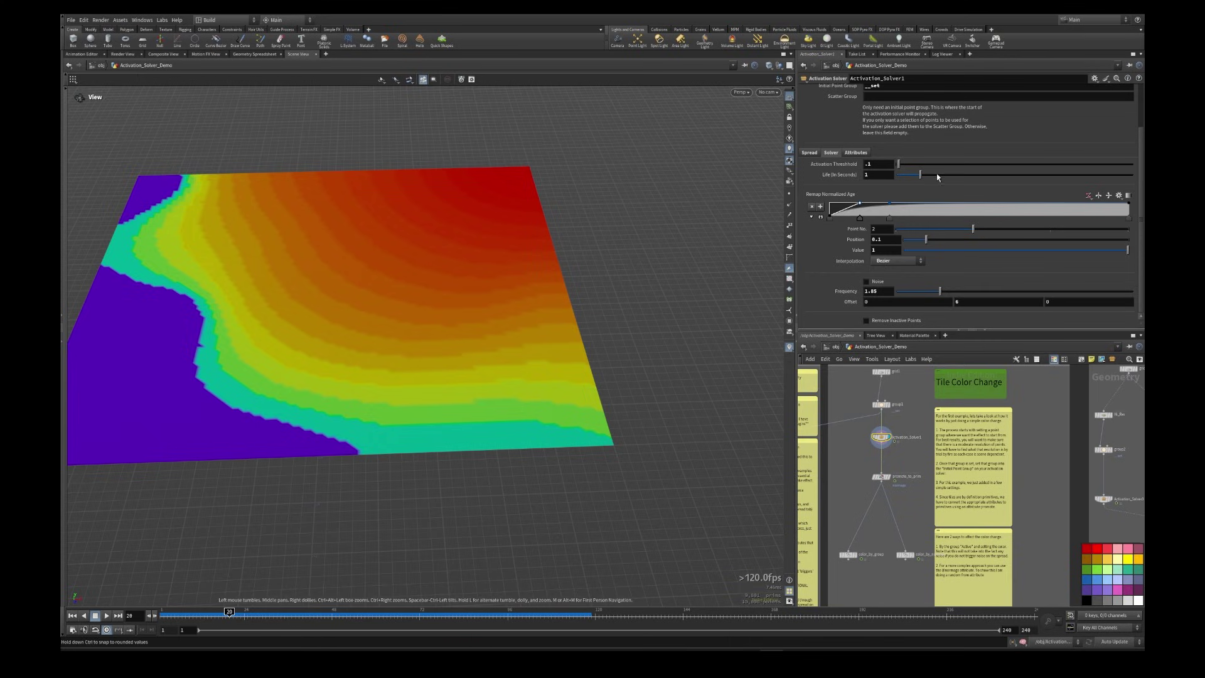
{"action": "double_click", "coordinate": [877, 174]}
{"action": "scroll", "coordinate": [897, 427], "scroll_direction": "up", "scroll_amount": 3}
{"action": "left_click", "coordinate": [867, 320]}
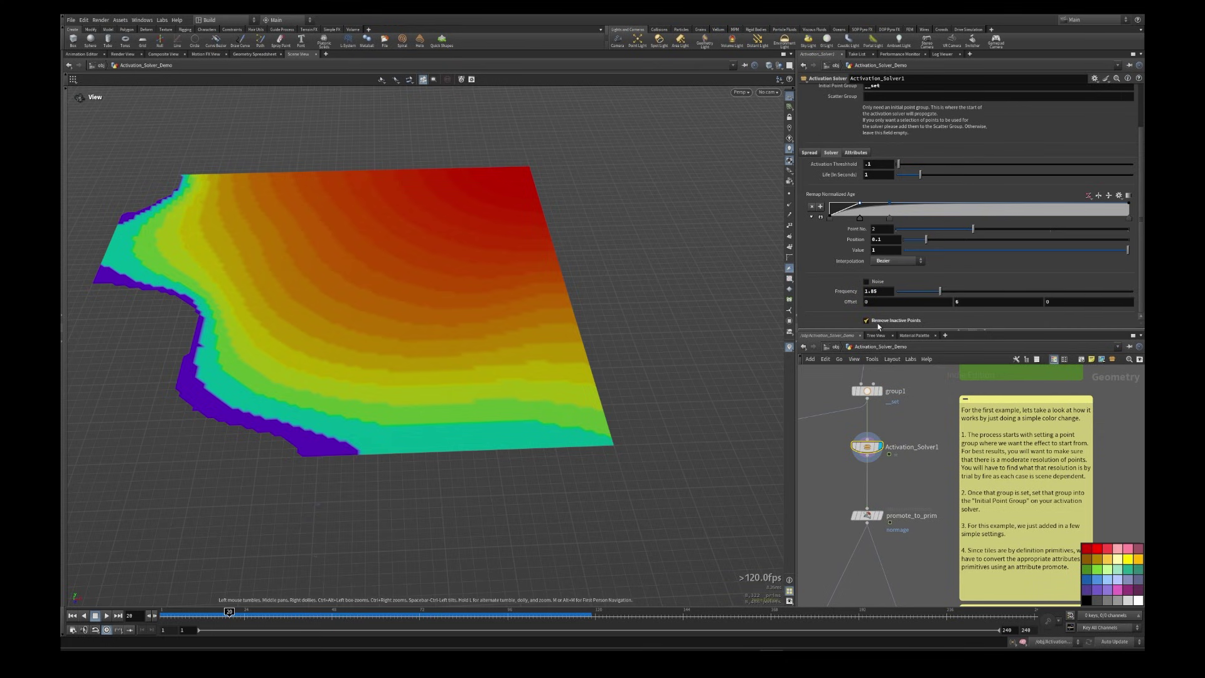
Step: Turn on the solver's Noise option, then replay from frame 1 and scrub to frame 22
{"action": "scroll", "coordinate": [959, 479], "scroll_direction": "down", "scroll_amount": 4}
{"action": "scroll", "coordinate": [879, 489], "scroll_direction": "up", "scroll_amount": 5}
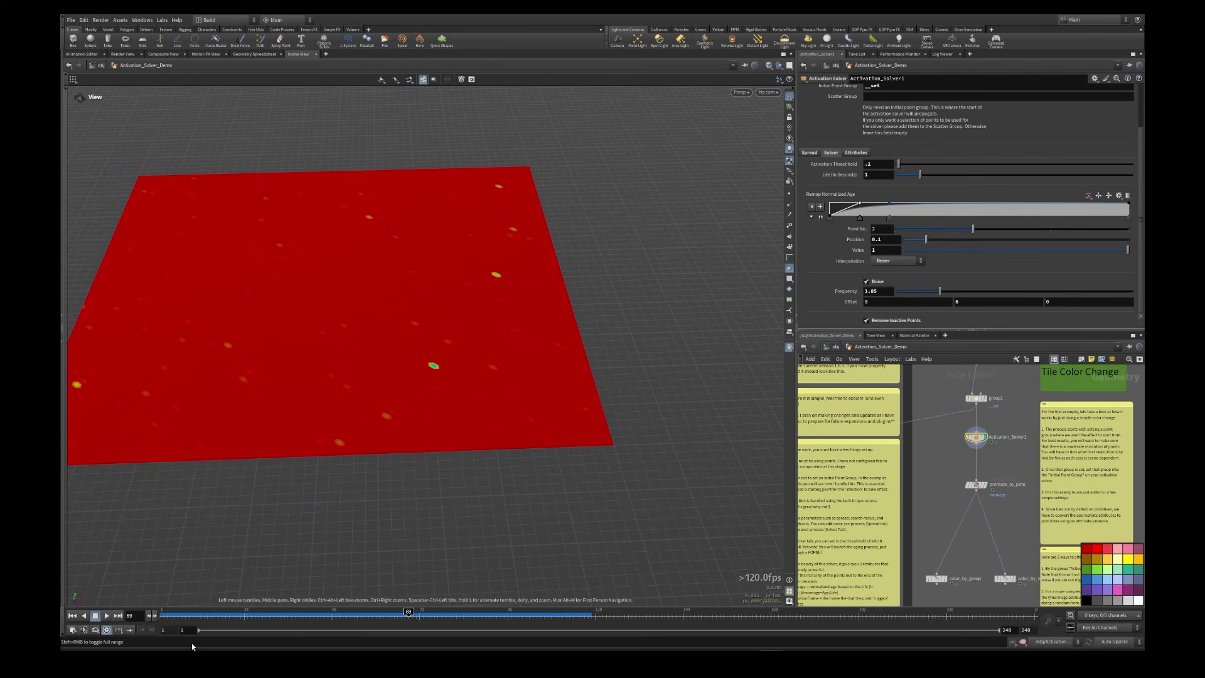
{"action": "left_click", "coordinate": [164, 615]}
{"action": "left_click", "coordinate": [111, 616]}
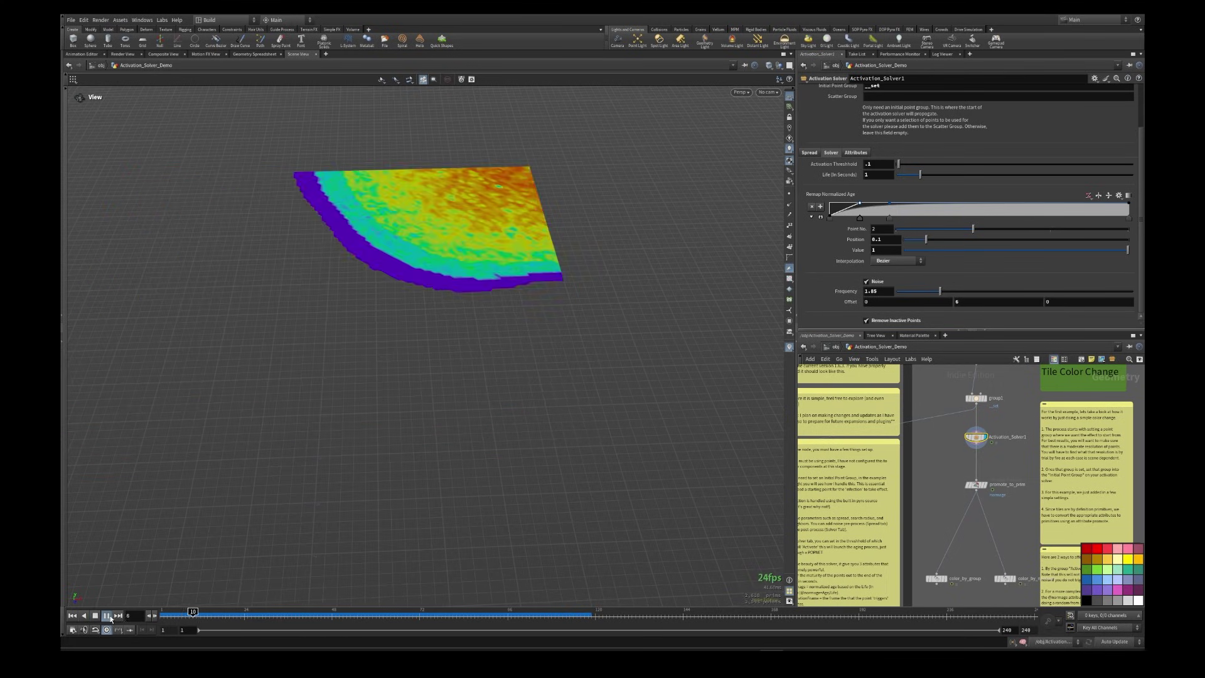
{"action": "left_click_drag", "start_coordinate": [177, 617], "coordinate": [240, 628]}
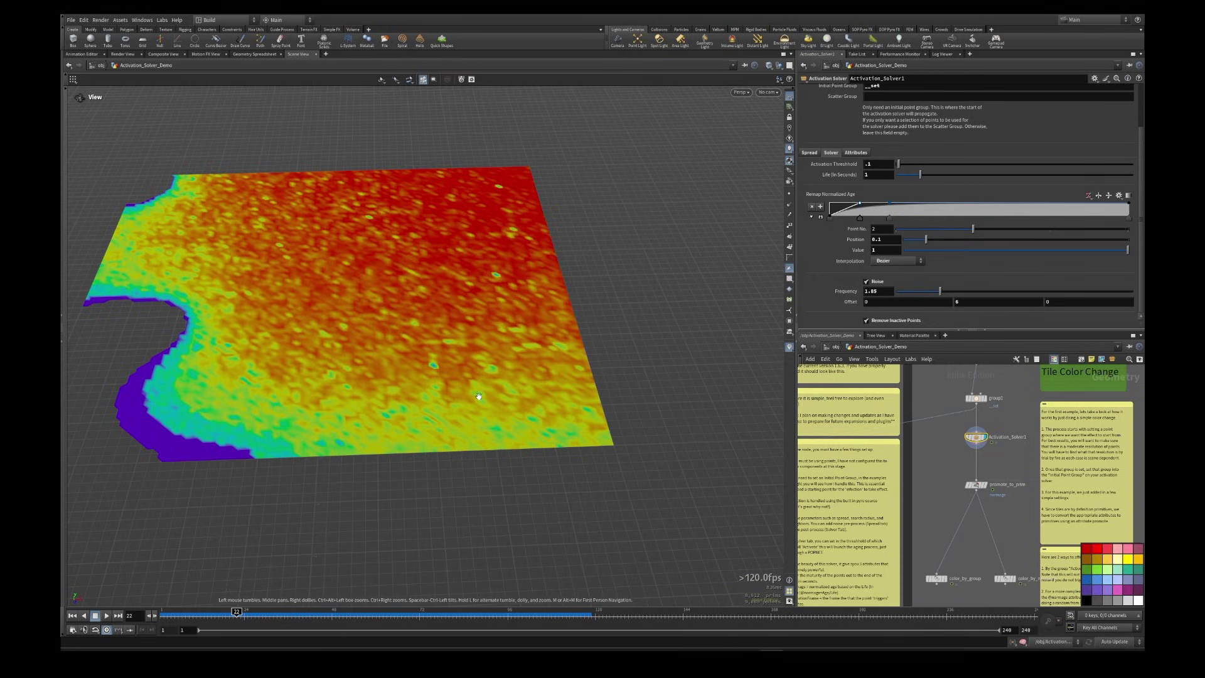
Step: Turn off the solver's Noise and Remove Inactive Points options
{"action": "left_click", "coordinate": [866, 283]}
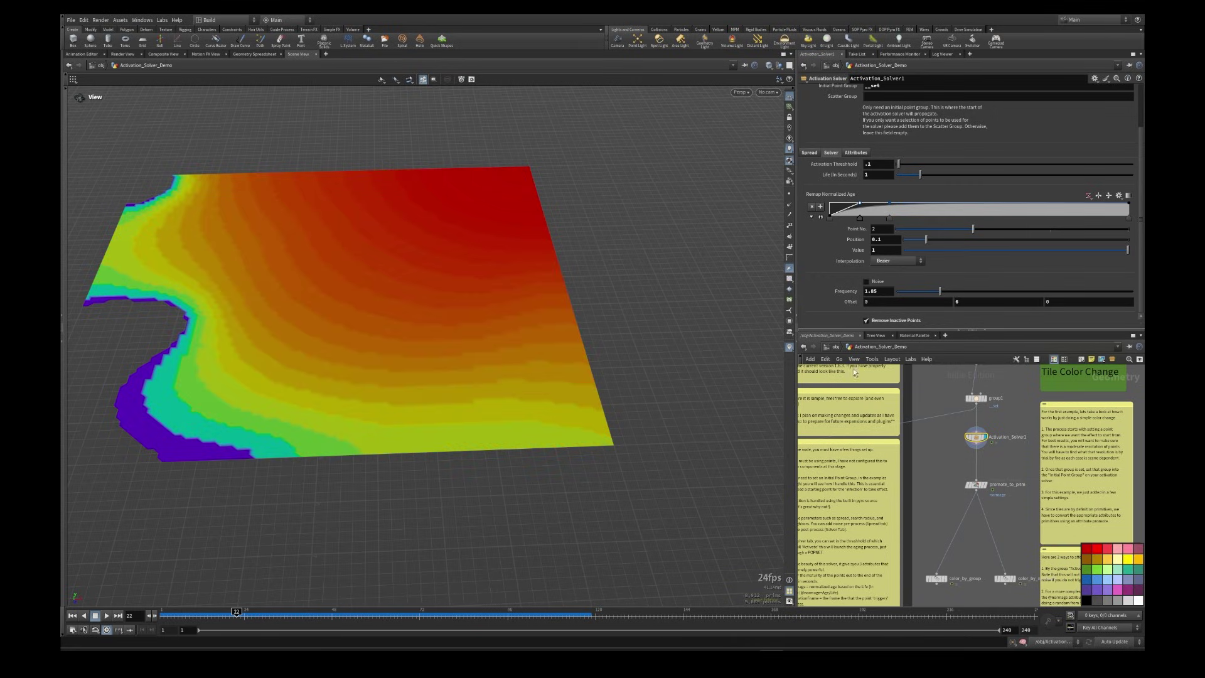
{"action": "left_click", "coordinate": [867, 321]}
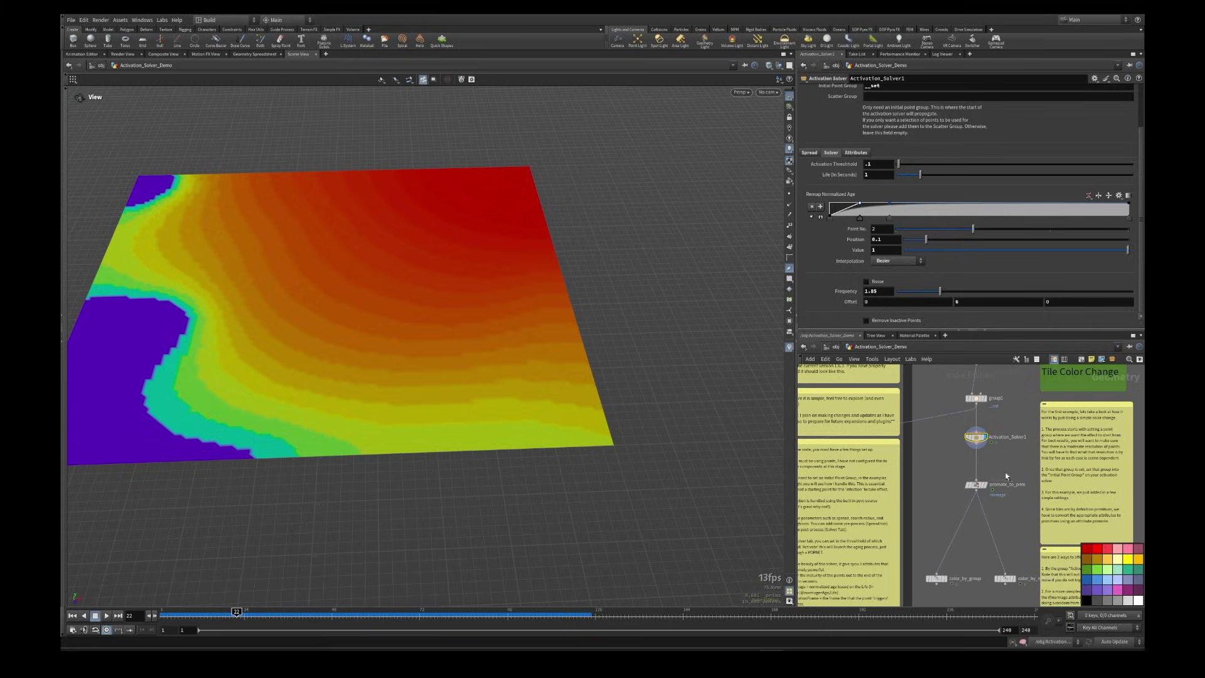
Step: Examine the Attribute Promote settings of the promote_to_prim node and return the simulation to frame 1
{"action": "left_click", "coordinate": [980, 485]}
{"action": "scroll", "coordinate": [1008, 505], "scroll_direction": "up", "scroll_amount": 5}
{"action": "middle_click_drag", "start_coordinate": [974, 424], "coordinate": [945, 602]}
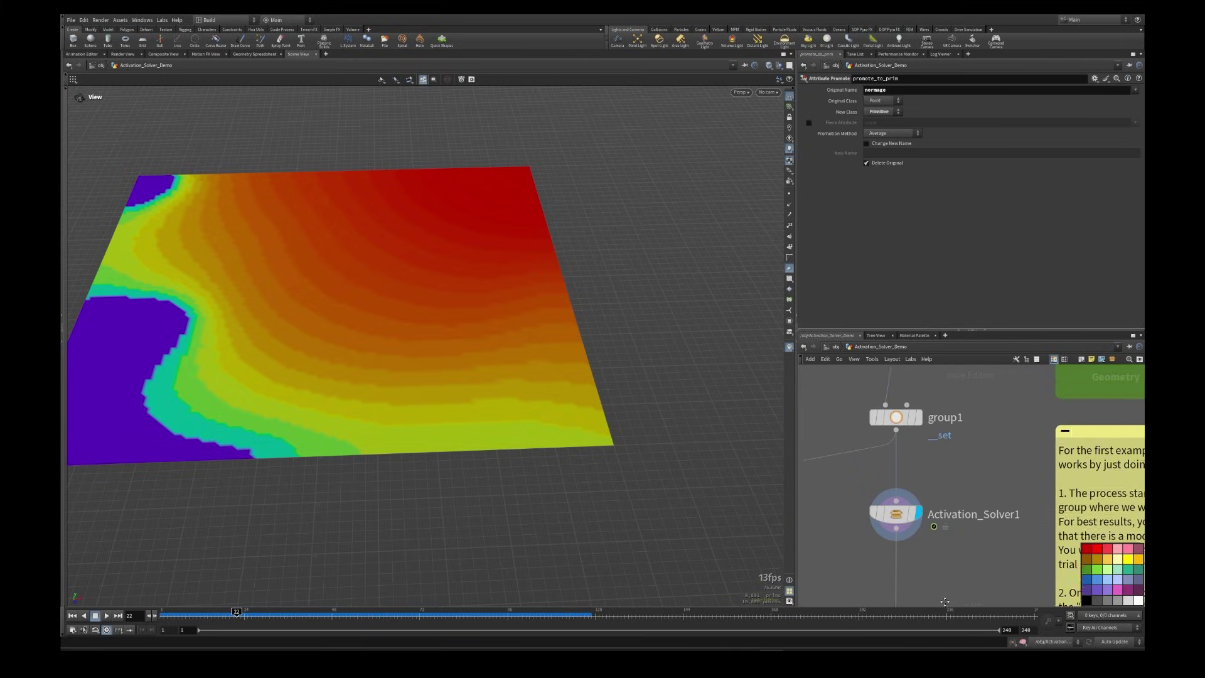
{"action": "scroll", "coordinate": [918, 467], "scroll_direction": "down", "scroll_amount": 4}
{"action": "middle_click_drag", "start_coordinate": [946, 521], "coordinate": [973, 540]}
{"action": "left_click_drag", "start_coordinate": [234, 615], "coordinate": [130, 617]}
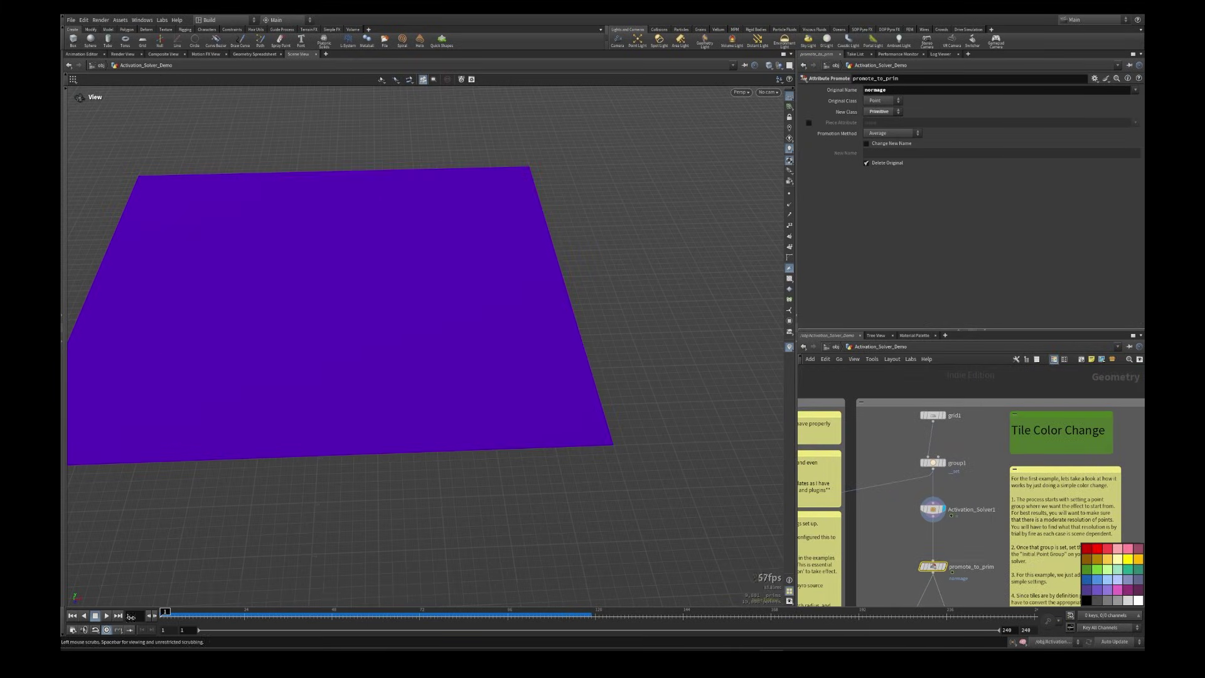
Step: Turn off the viewport visualization, then display the color_by_group node and play its color change
{"action": "left_click", "coordinate": [789, 348]}
{"action": "middle_click_drag", "start_coordinate": [982, 523], "coordinate": [985, 446]}
{"action": "scroll", "coordinate": [931, 566], "scroll_direction": "up", "scroll_amount": 4}
{"action": "middle_click_drag", "start_coordinate": [932, 565], "coordinate": [963, 399]}
{"action": "left_click", "coordinate": [907, 472]}
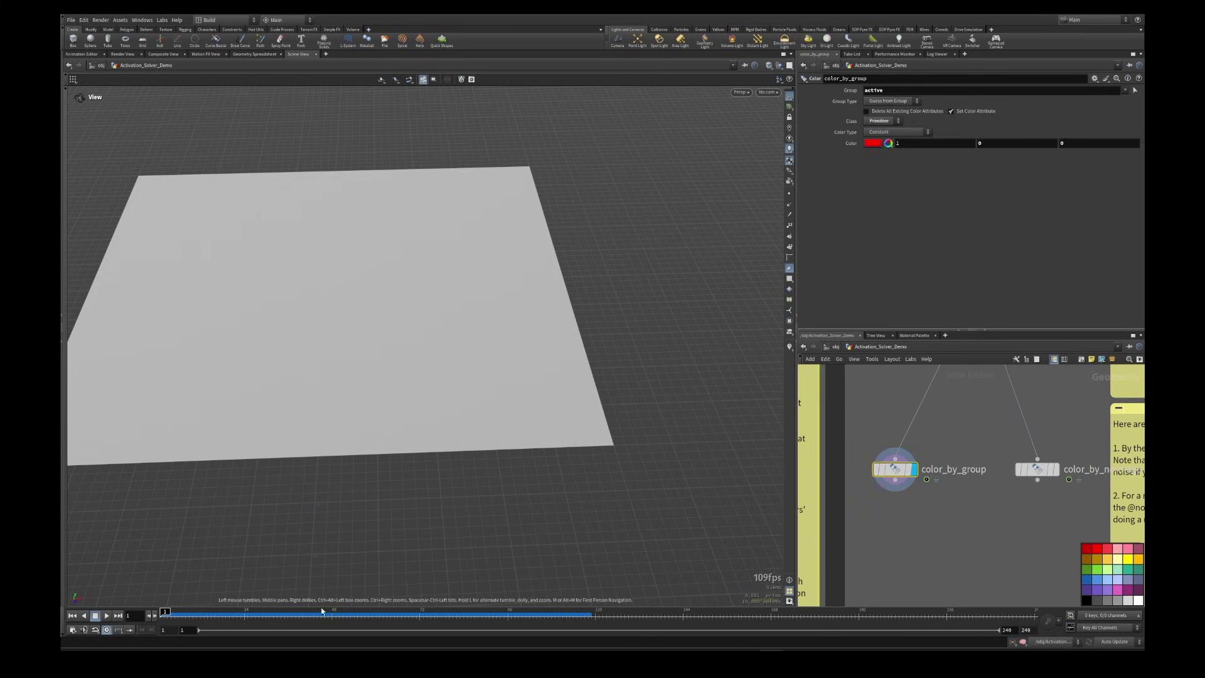
{"action": "left_click", "coordinate": [105, 616]}
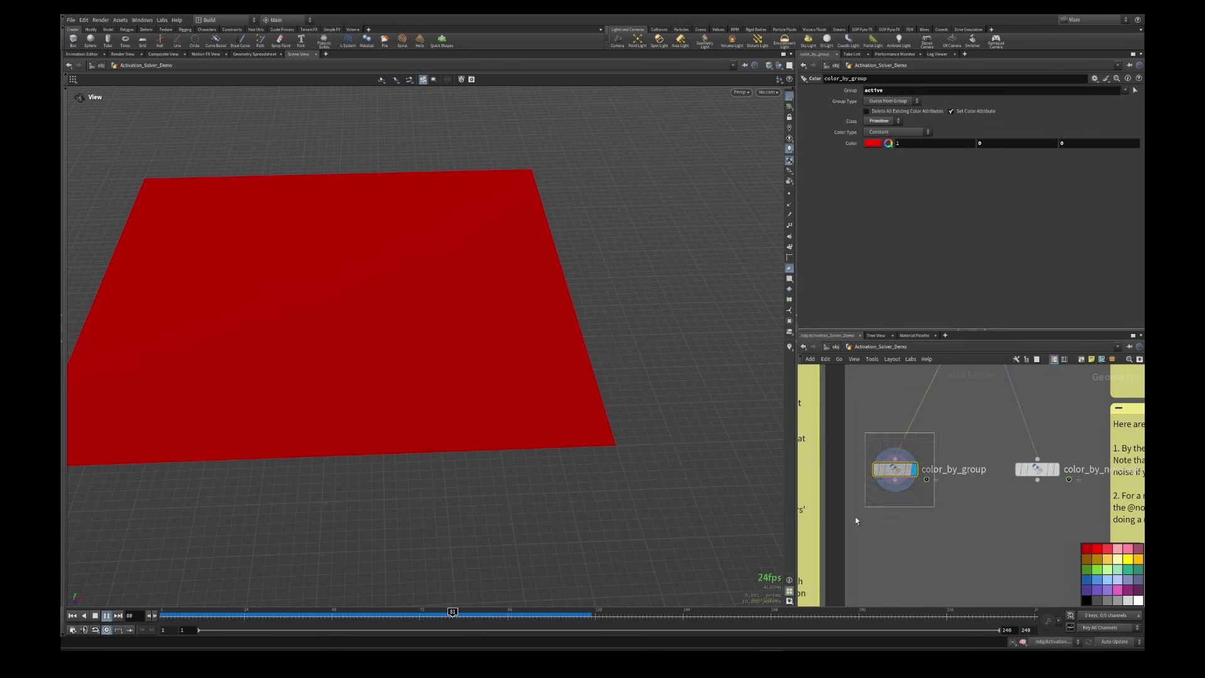
Step: Go back up the network and select Activation_Solver1 to show its Solver parameters
{"action": "middle_click_drag", "start_coordinate": [981, 375], "coordinate": [1000, 508]}
{"action": "left_click", "coordinate": [996, 421]}
{"action": "middle_click_drag", "start_coordinate": [1023, 373], "coordinate": [988, 553]}
{"action": "left_click", "coordinate": [961, 500]}
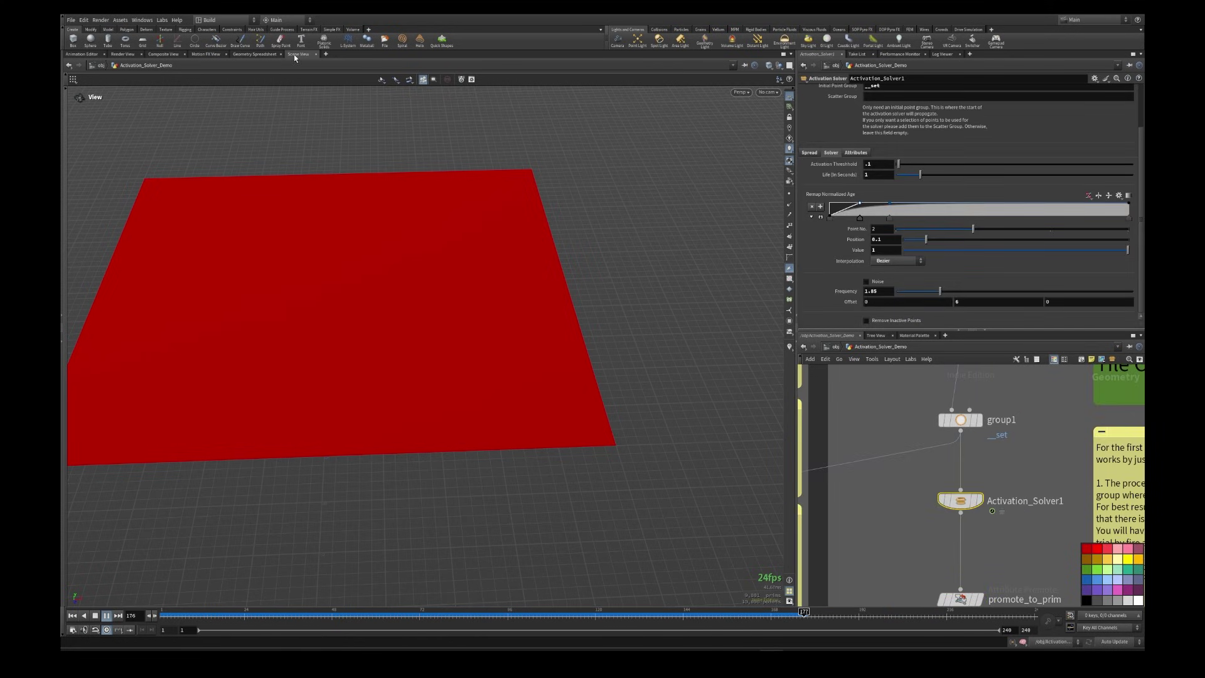
Step: Check Activation_Solver1's point attributes in the Geometry Spreadsheet, then return to the Scene View at frame 1
{"action": "left_click", "coordinate": [261, 54]}
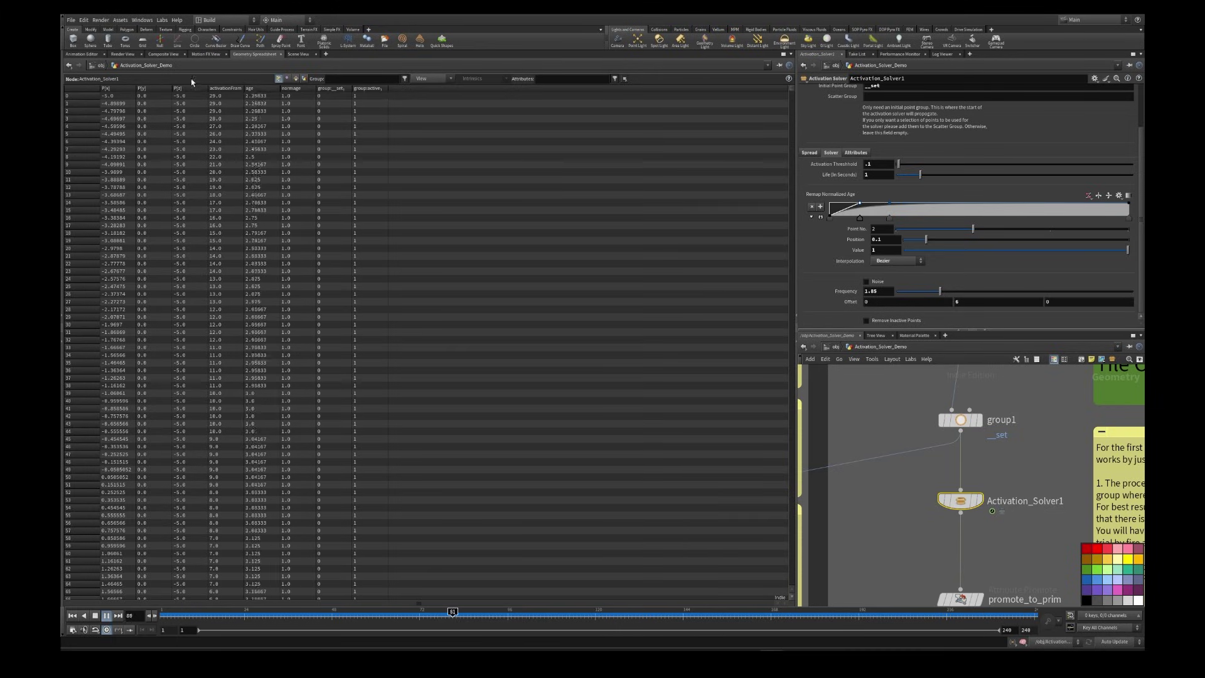
{"action": "left_click", "coordinate": [298, 54]}
{"action": "key", "text": "ctrl+Up"}
Step: Select the promote_to_prim node and examine its normage promotion settings alongside the color nodes below it
{"action": "middle_click_drag", "start_coordinate": [1014, 542], "coordinate": [1023, 455]}
{"action": "left_click", "coordinate": [969, 512]}
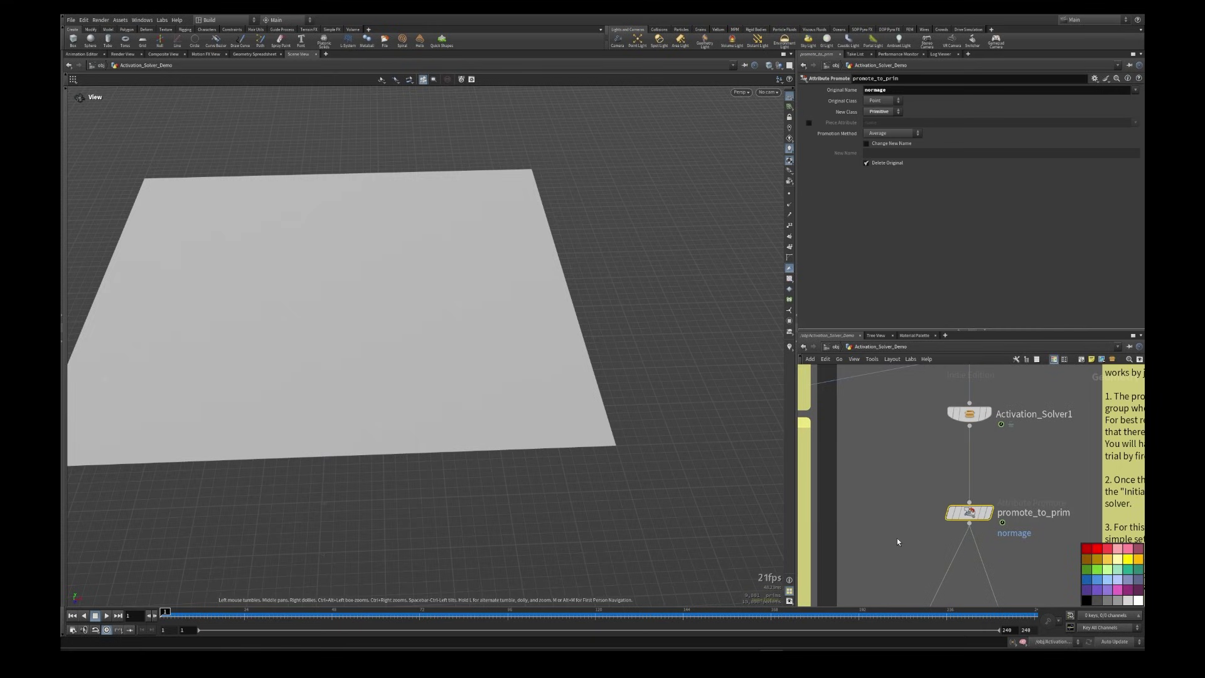
{"action": "middle_click_drag", "start_coordinate": [1064, 513], "coordinate": [1029, 285]}
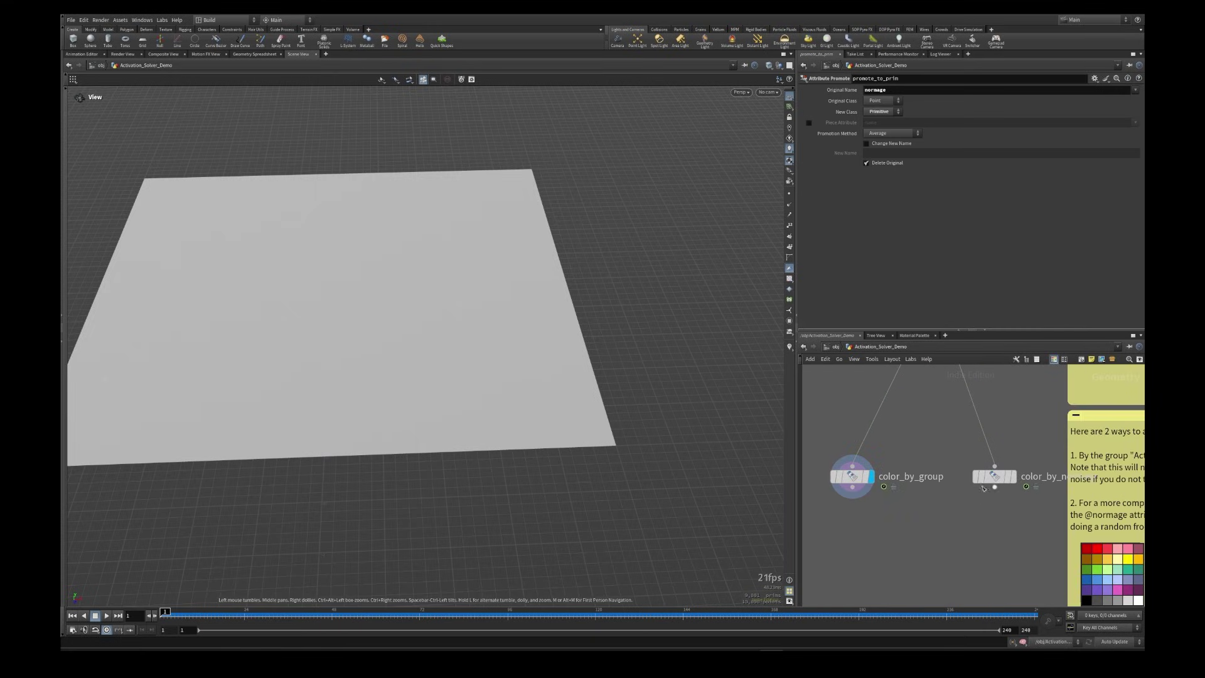
{"action": "left_click_drag", "start_coordinate": [1020, 449], "coordinate": [835, 497]}
{"action": "middle_click_drag", "start_coordinate": [992, 412], "coordinate": [973, 587]}
{"action": "left_click", "coordinate": [898, 460]}
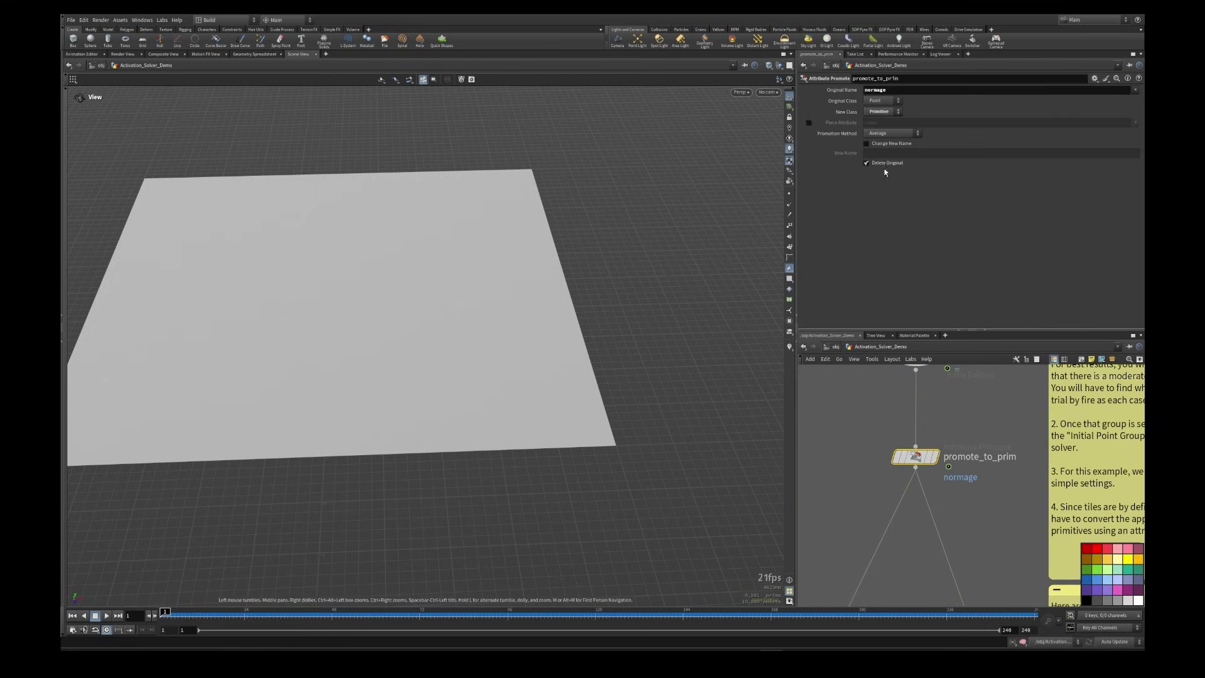
{"action": "left_click", "coordinate": [899, 92]}
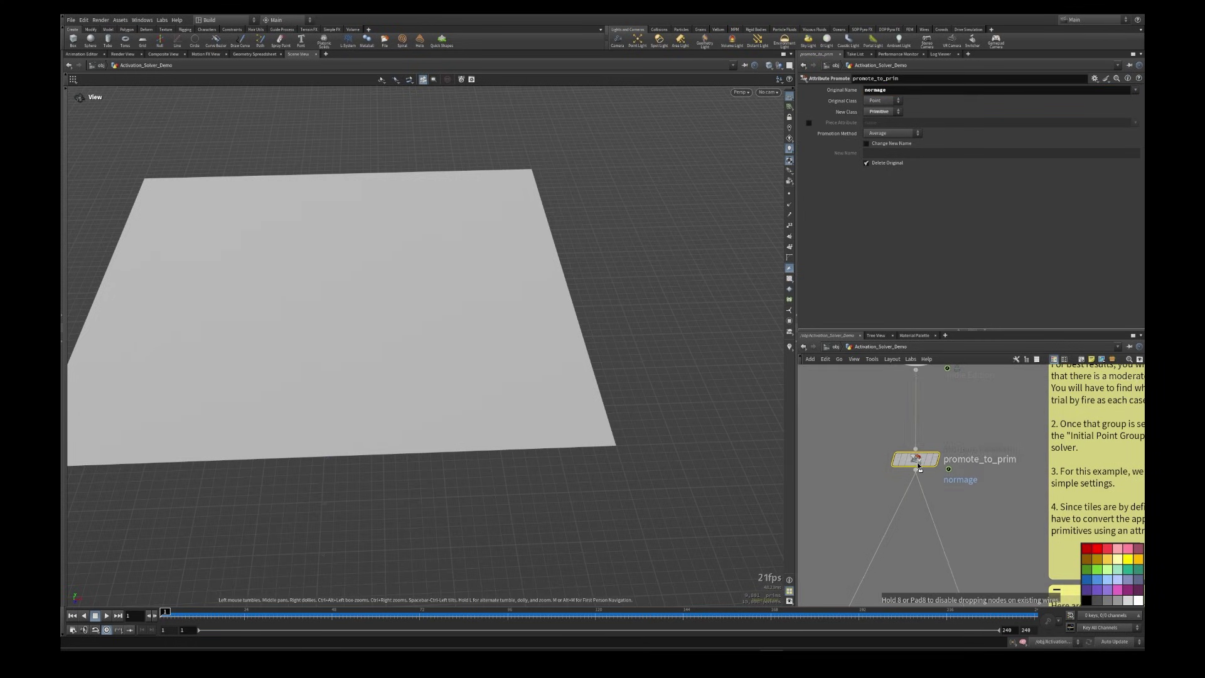
Step: Select the color_by_group node to show its settings and play its color change in the viewport
{"action": "middle_click_drag", "start_coordinate": [944, 577], "coordinate": [944, 479]}
{"action": "left_click", "coordinate": [850, 518]}
{"action": "middle_click_drag", "start_coordinate": [959, 402], "coordinate": [1019, 372]}
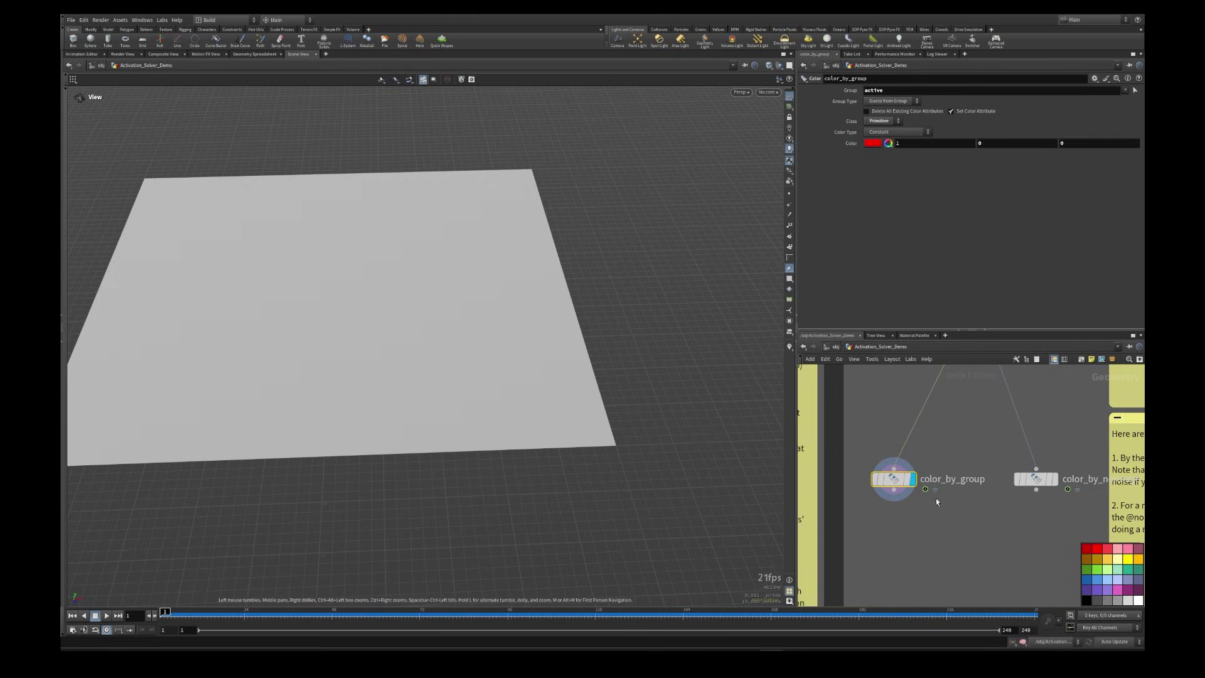
{"action": "left_click", "coordinate": [106, 615]}
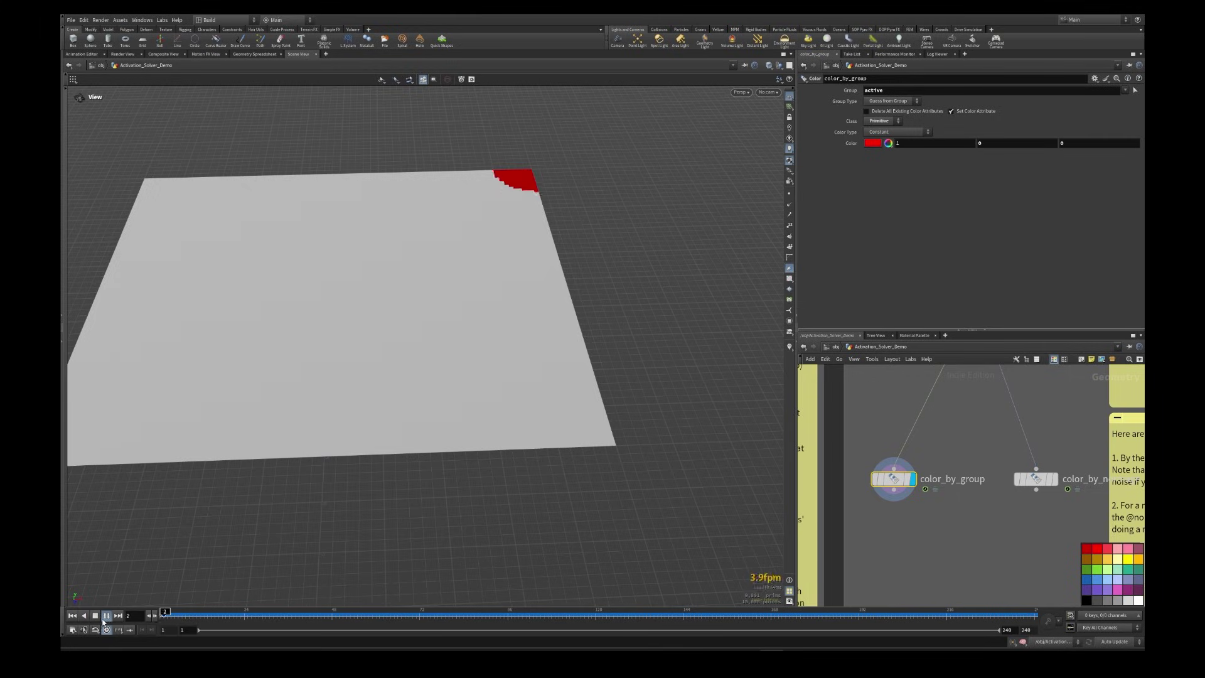
{"action": "left_click", "coordinate": [95, 615]}
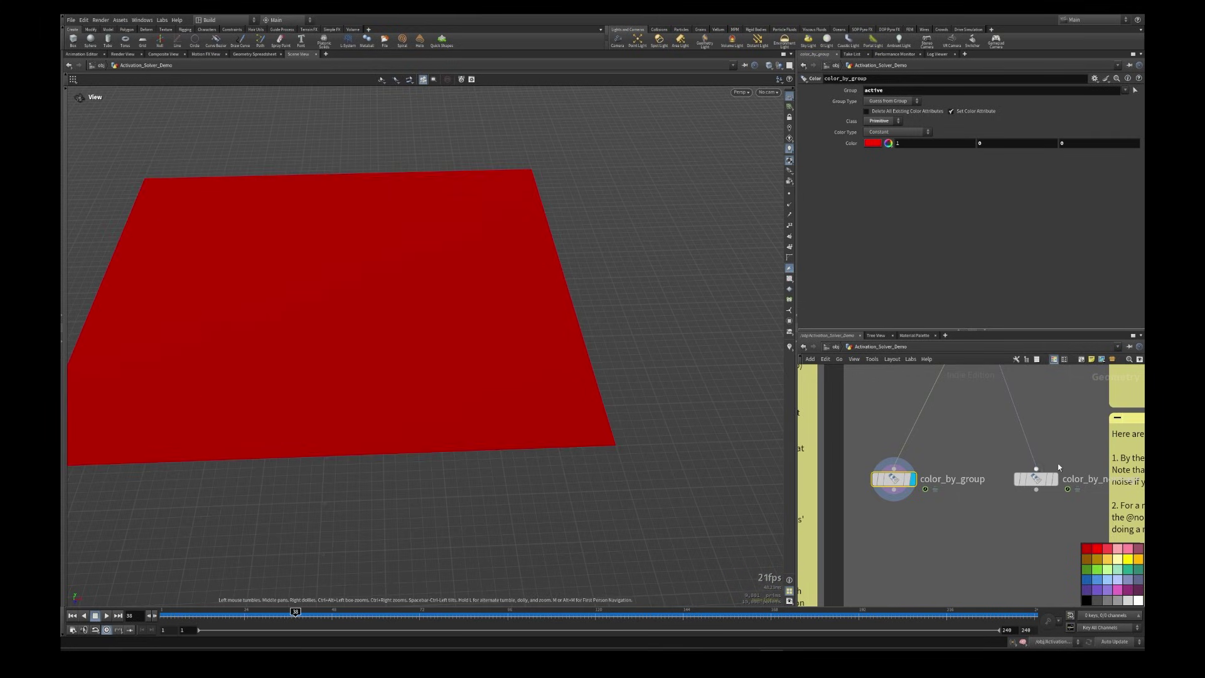
Step: Examine the color_by_normage node's color settings and display that node
{"action": "left_click", "coordinate": [1036, 479]}
{"action": "left_click_drag", "start_coordinate": [904, 143], "coordinate": [896, 143]}
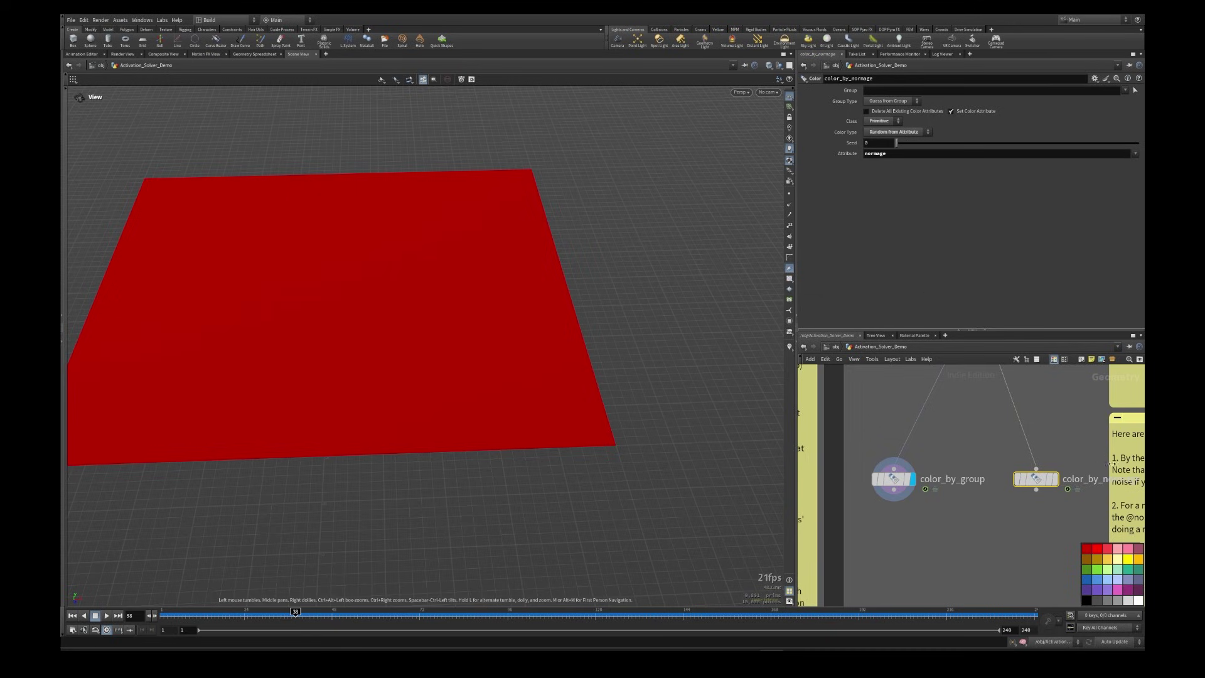
{"action": "left_click", "coordinate": [1057, 479]}
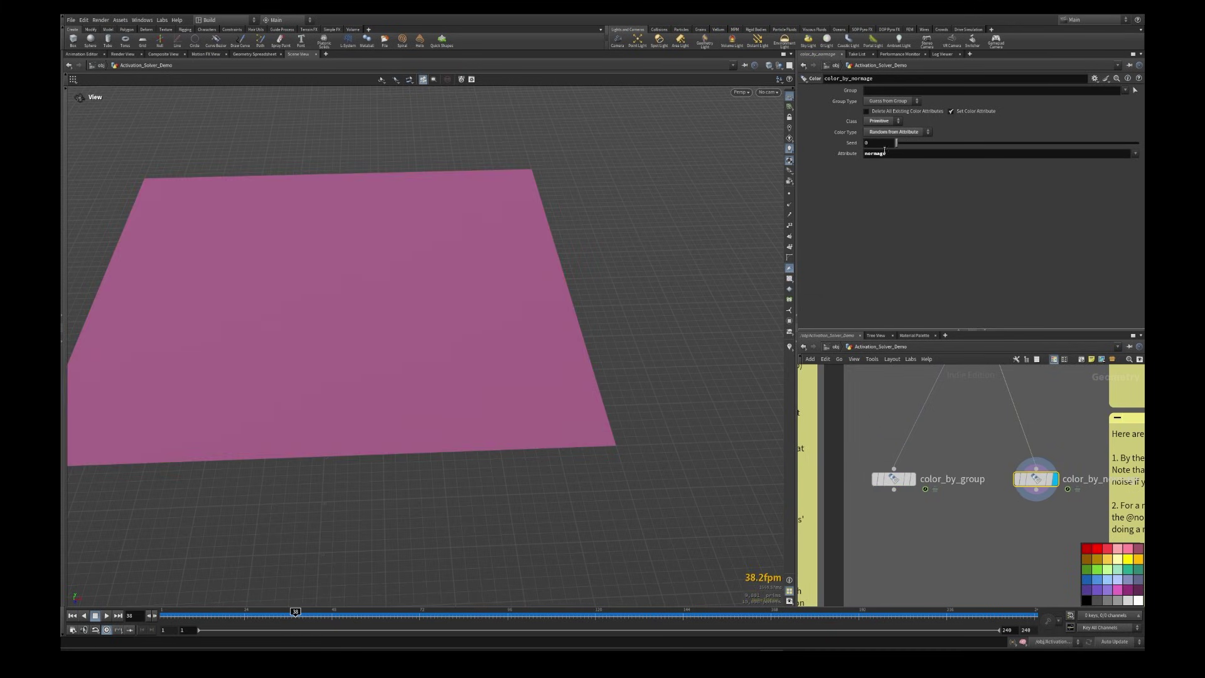
Step: Play the normage-based color change from frame 1 and scrub the timeline to frame 16
{"action": "left_click", "coordinate": [72, 616]}
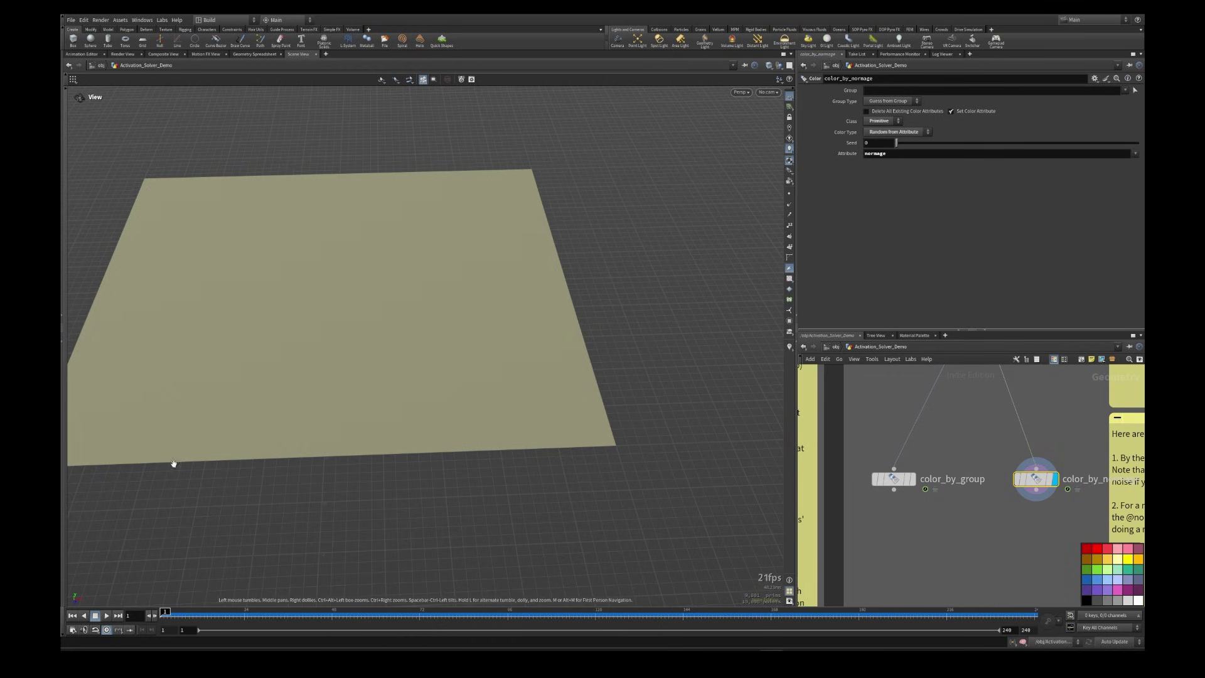
{"action": "left_click", "coordinate": [108, 616]}
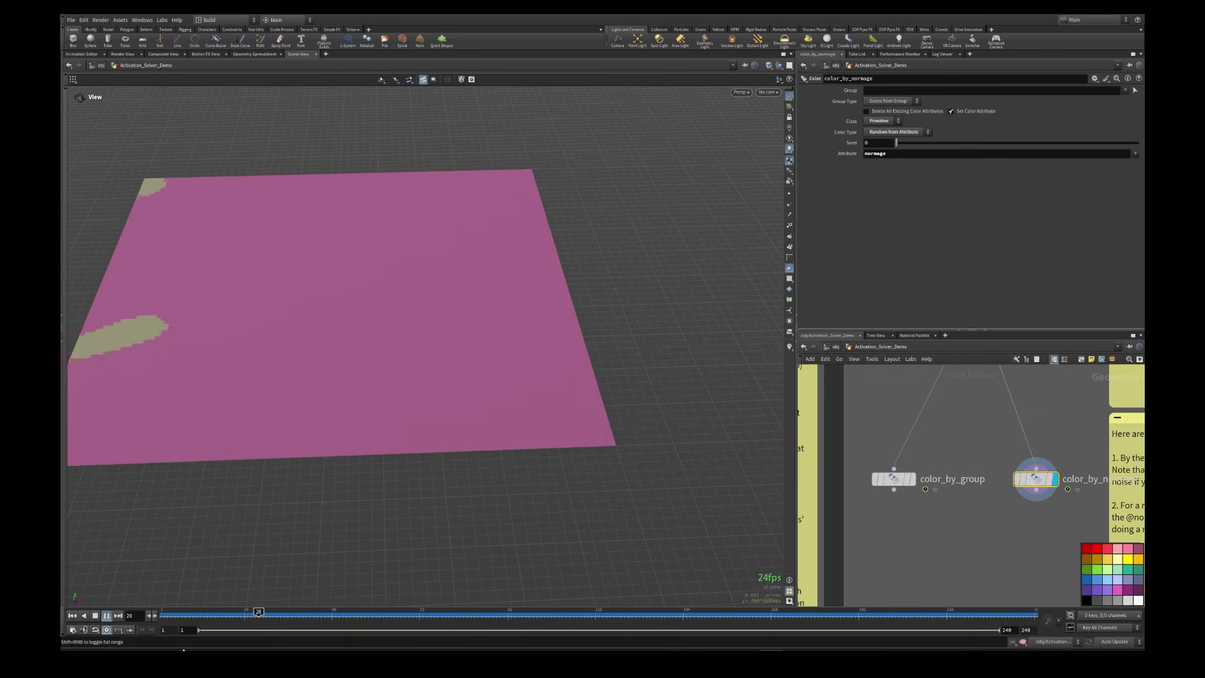
{"action": "left_click", "coordinate": [182, 615]}
{"action": "left_click_drag", "start_coordinate": [183, 615], "coordinate": [214, 616]}
{"action": "key", "text": "Up"}
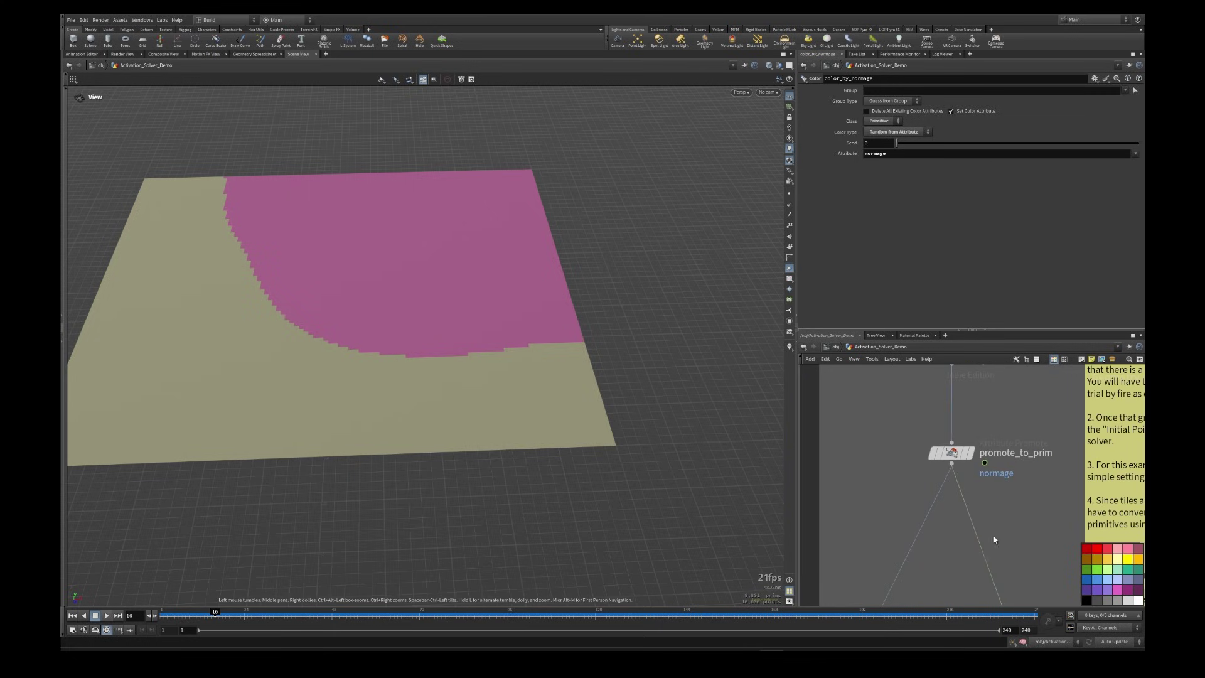
Step: Turn on the Noise option of Activation_Solver1 and replay the color change from frame 1
{"action": "left_click", "coordinate": [72, 615]}
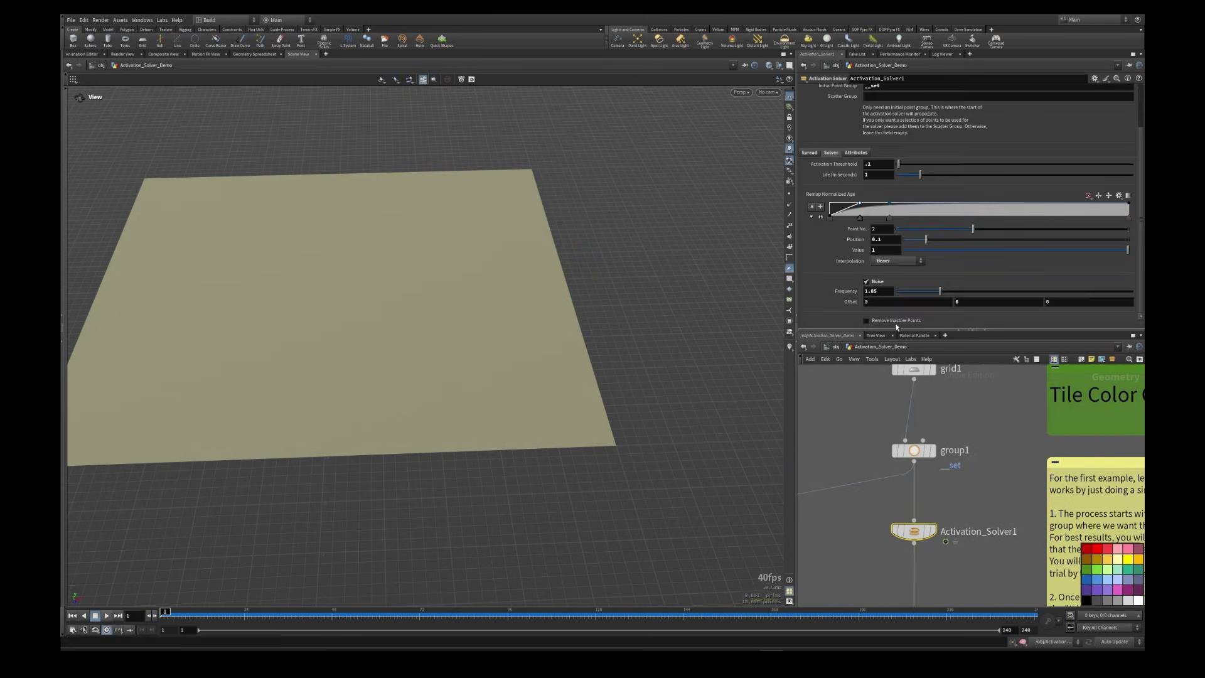
{"action": "left_click", "coordinate": [106, 616]}
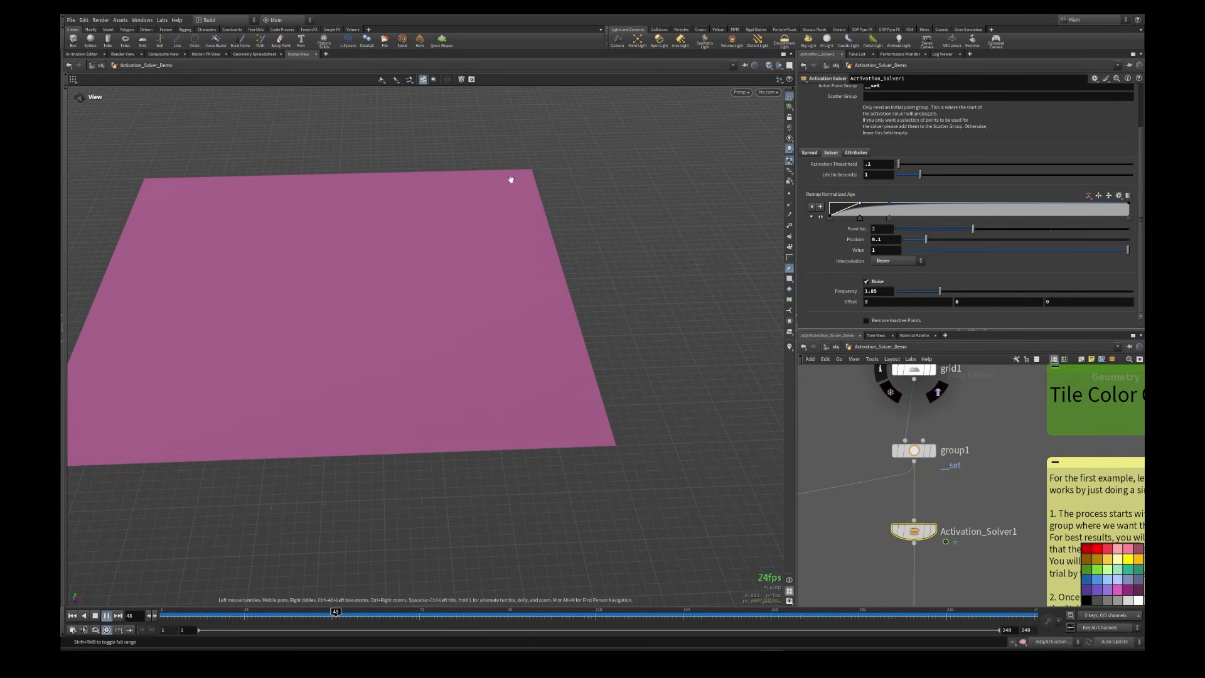
{"action": "key", "text": "Up"}
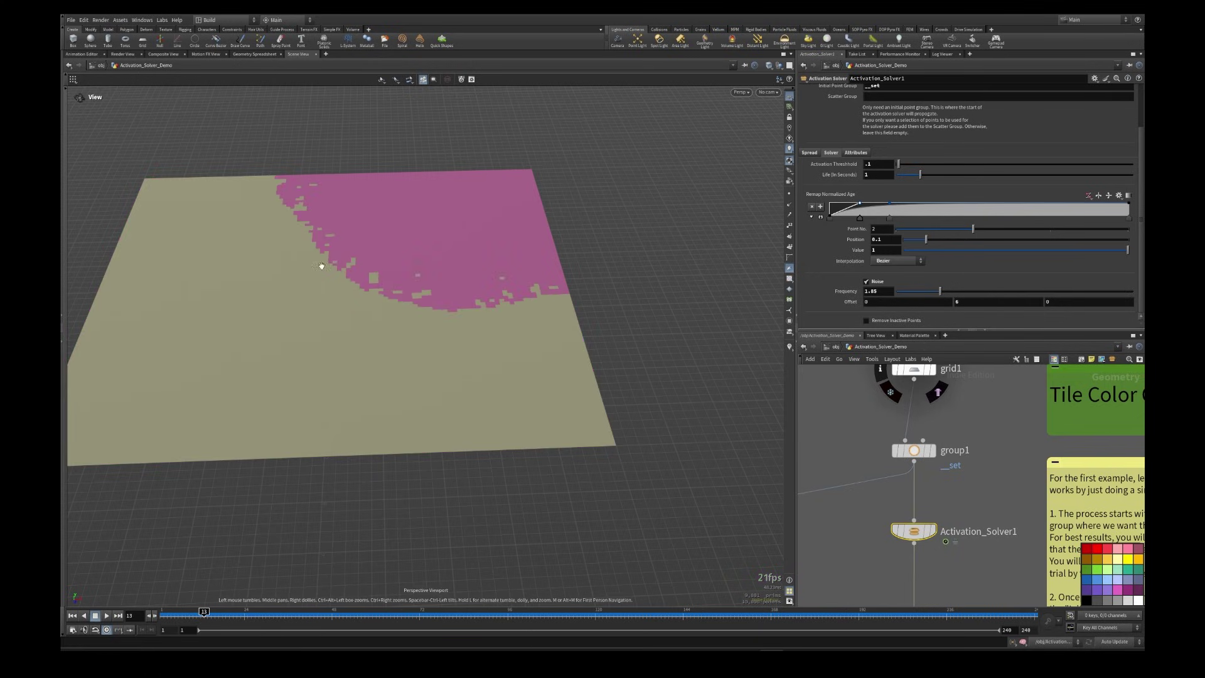
Step: Compare the color settings of the color_by_normage and color_by_group nodes
{"action": "scroll", "coordinate": [927, 475], "scroll_direction": "down", "scroll_amount": 3}
{"action": "middle_click_drag", "start_coordinate": [971, 539], "coordinate": [925, 371]}
{"action": "left_click", "coordinate": [902, 478]}
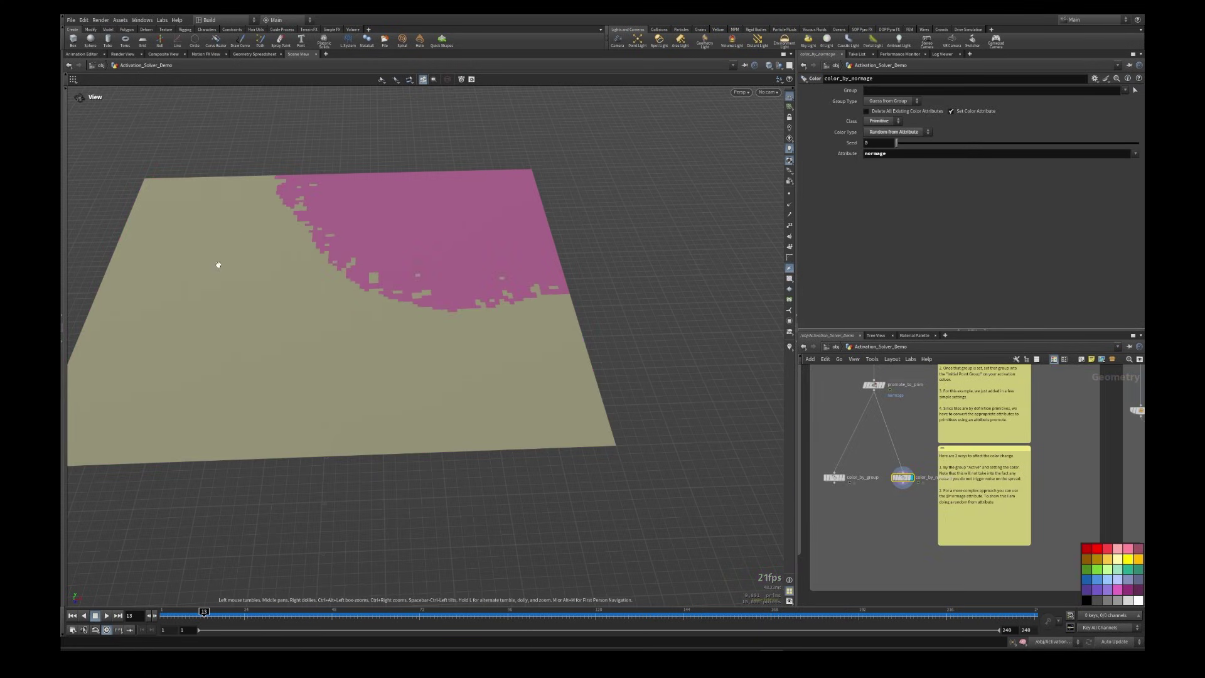
{"action": "scroll", "coordinate": [894, 482], "scroll_direction": "up", "scroll_amount": 4}
{"action": "middle_click_drag", "start_coordinate": [863, 519], "coordinate": [933, 535]}
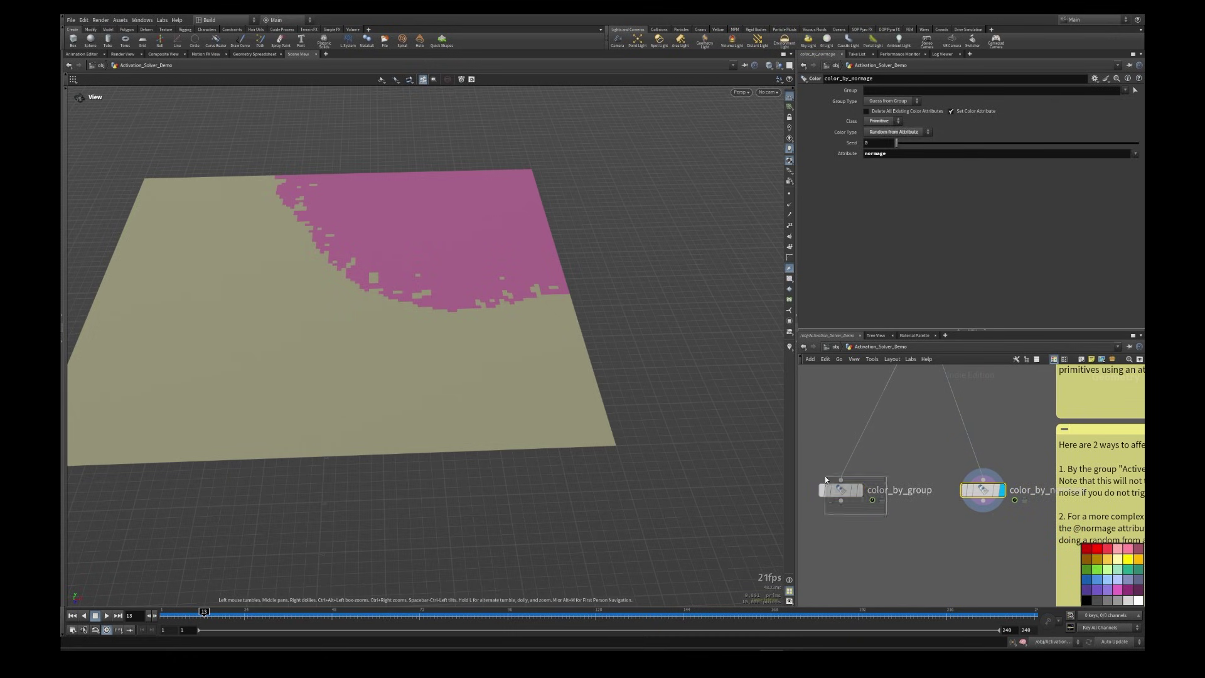
{"action": "left_click", "coordinate": [832, 486]}
Step: Go to the Carpet Bomb example and display its final pyrobakevolume1 node at frame 1
{"action": "middle_click_drag", "start_coordinate": [930, 402], "coordinate": [833, 571]}
{"action": "scroll", "coordinate": [896, 421], "scroll_direction": "down", "scroll_amount": 5}
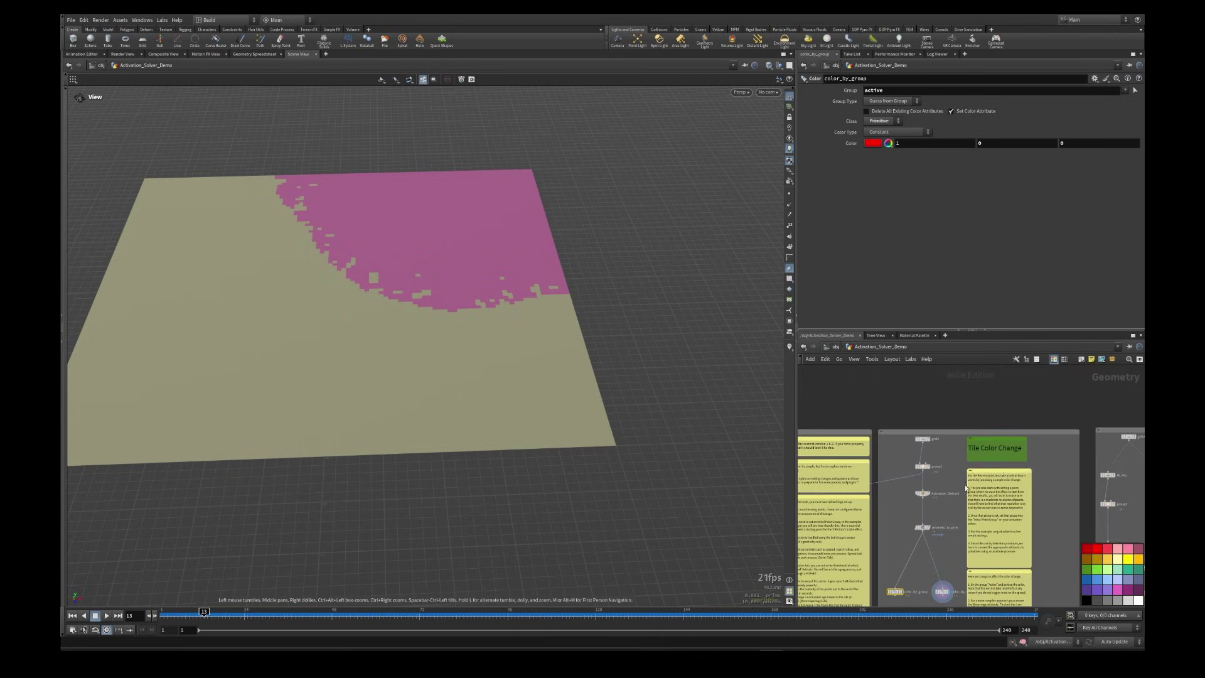
{"action": "middle_click_drag", "start_coordinate": [1045, 482], "coordinate": [782, 484]}
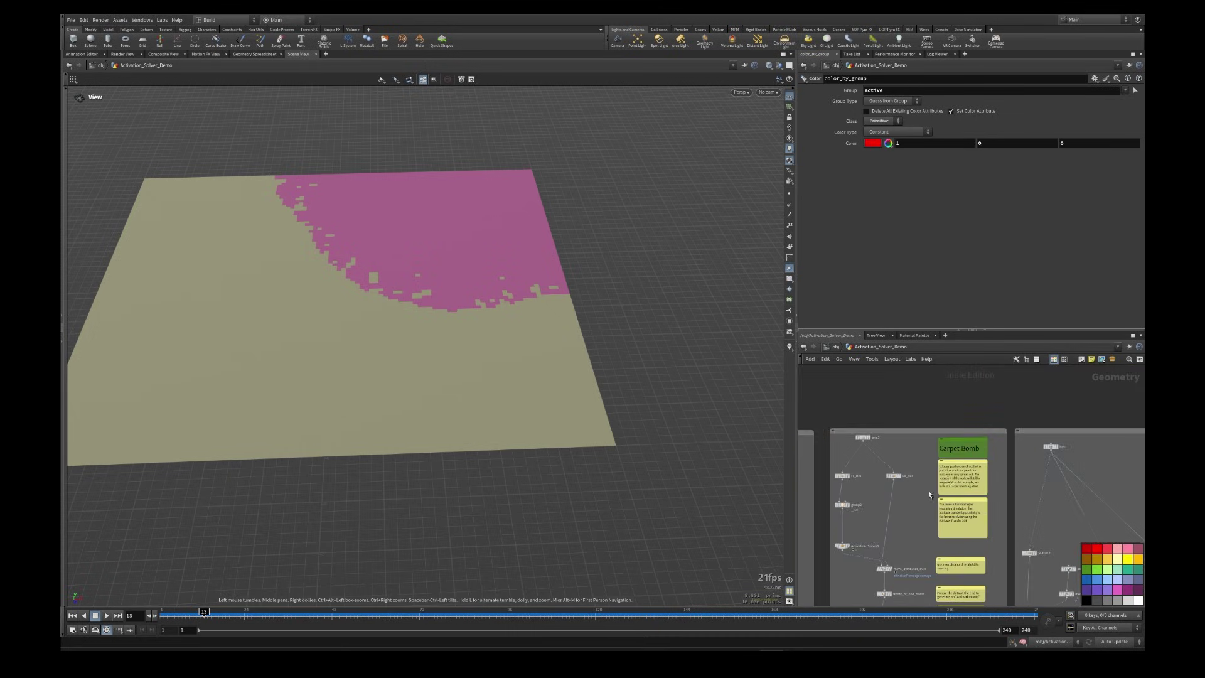
{"action": "scroll", "coordinate": [946, 481], "scroll_direction": "up", "scroll_amount": 4}
{"action": "middle_click_drag", "start_coordinate": [922, 441], "coordinate": [1016, 442]}
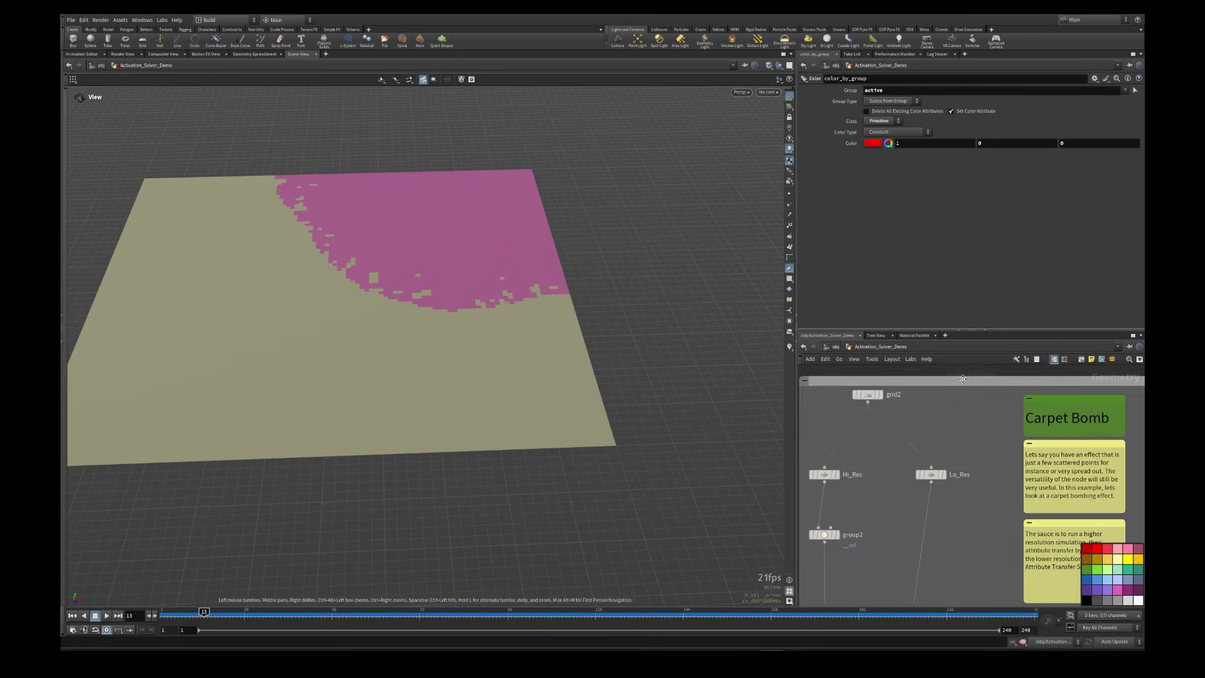
{"action": "left_click", "coordinate": [880, 394]}
{"action": "left_click", "coordinate": [866, 394]}
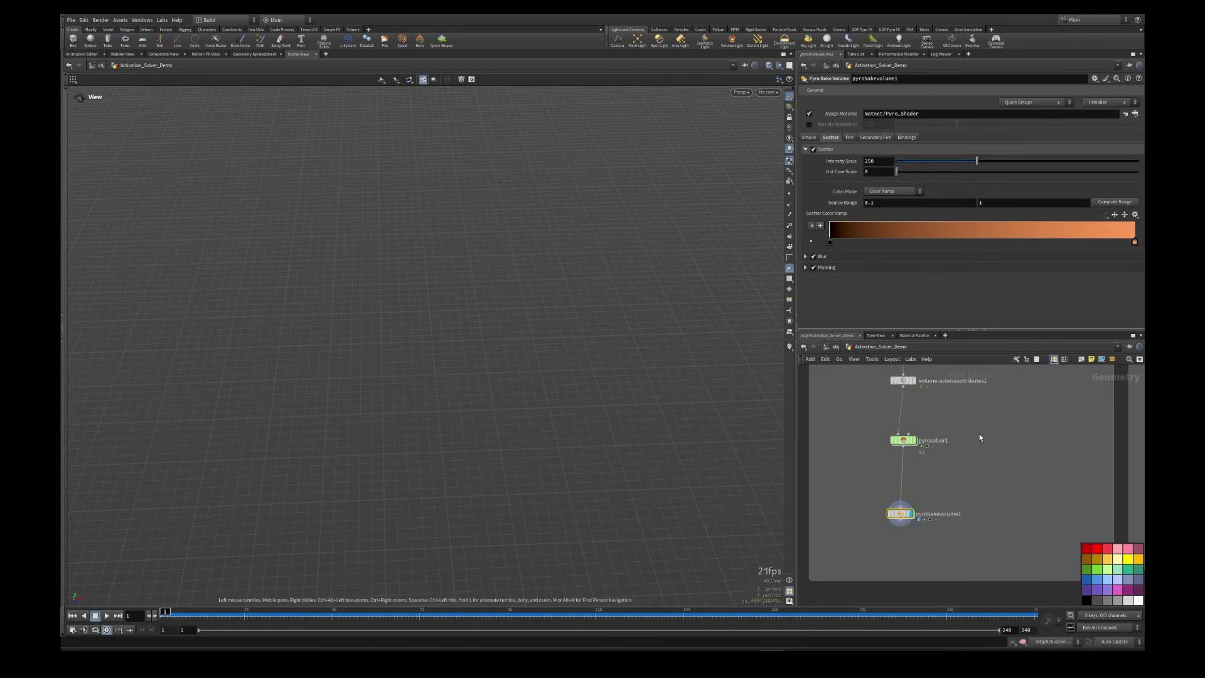
Step: Play the Carpet Bomb explosion with the whole effect in view, then return to frame 1
{"action": "left_click", "coordinate": [107, 617]}
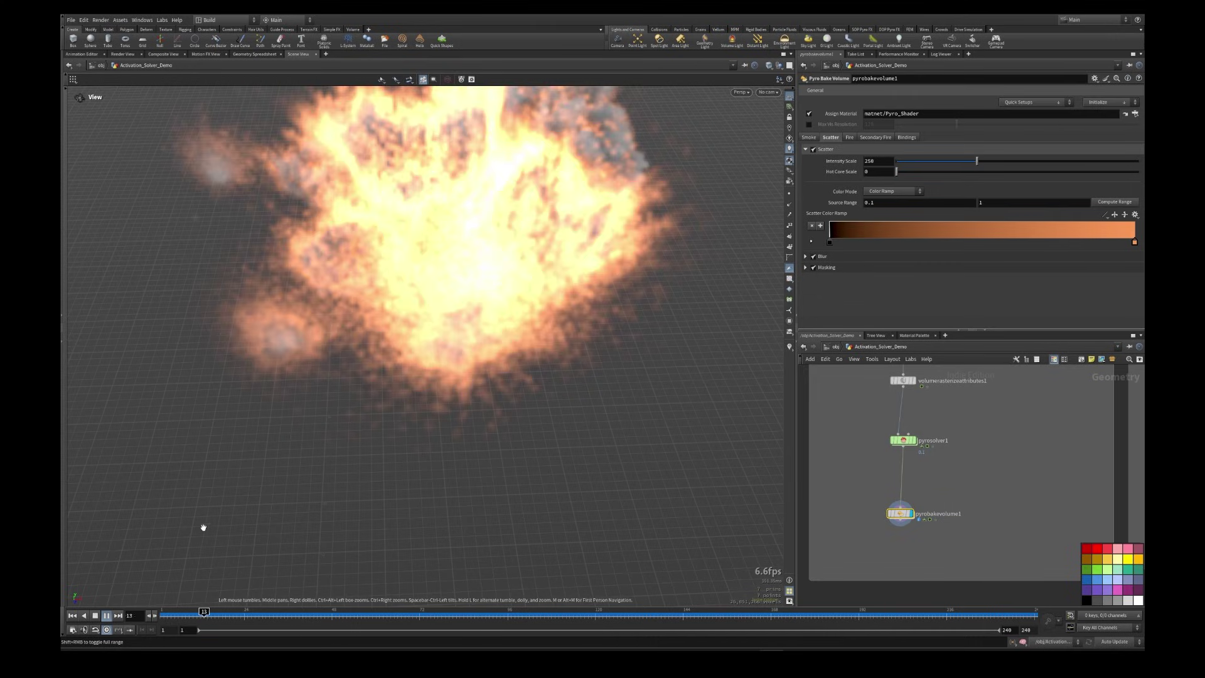
{"action": "right_click_drag", "start_coordinate": [478, 359], "coordinate": [177, 358]}
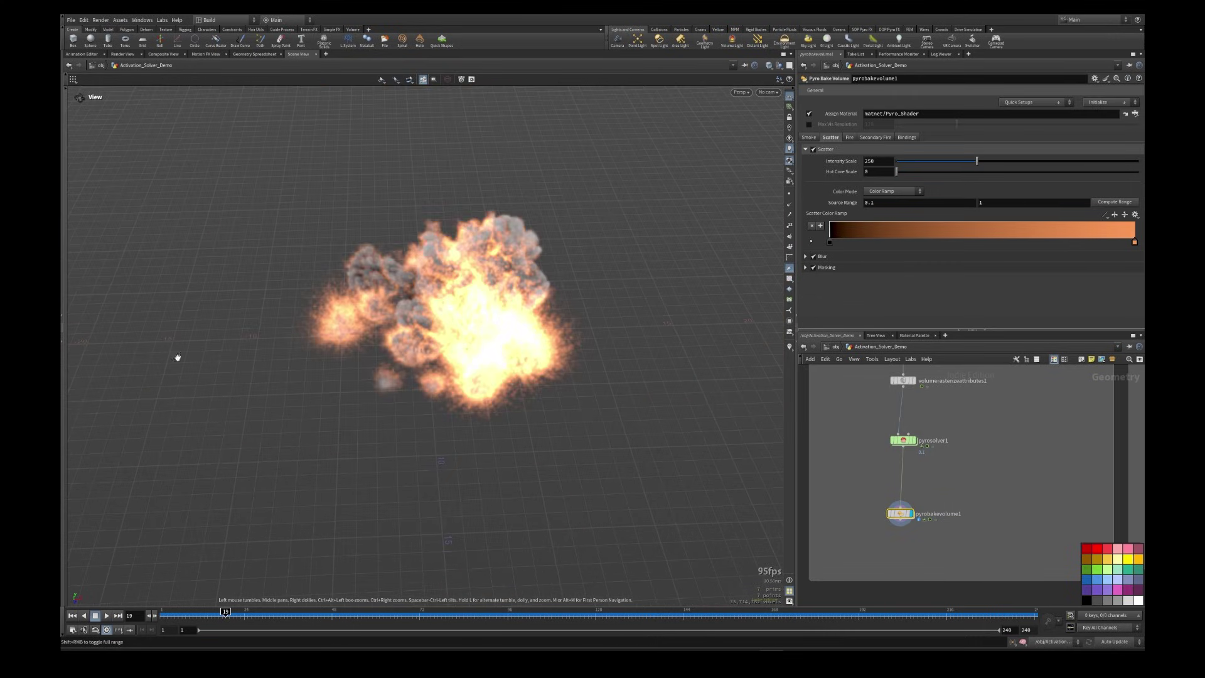
{"action": "left_click_drag", "start_coordinate": [226, 614], "coordinate": [114, 617]}
{"action": "left_click", "coordinate": [107, 615]}
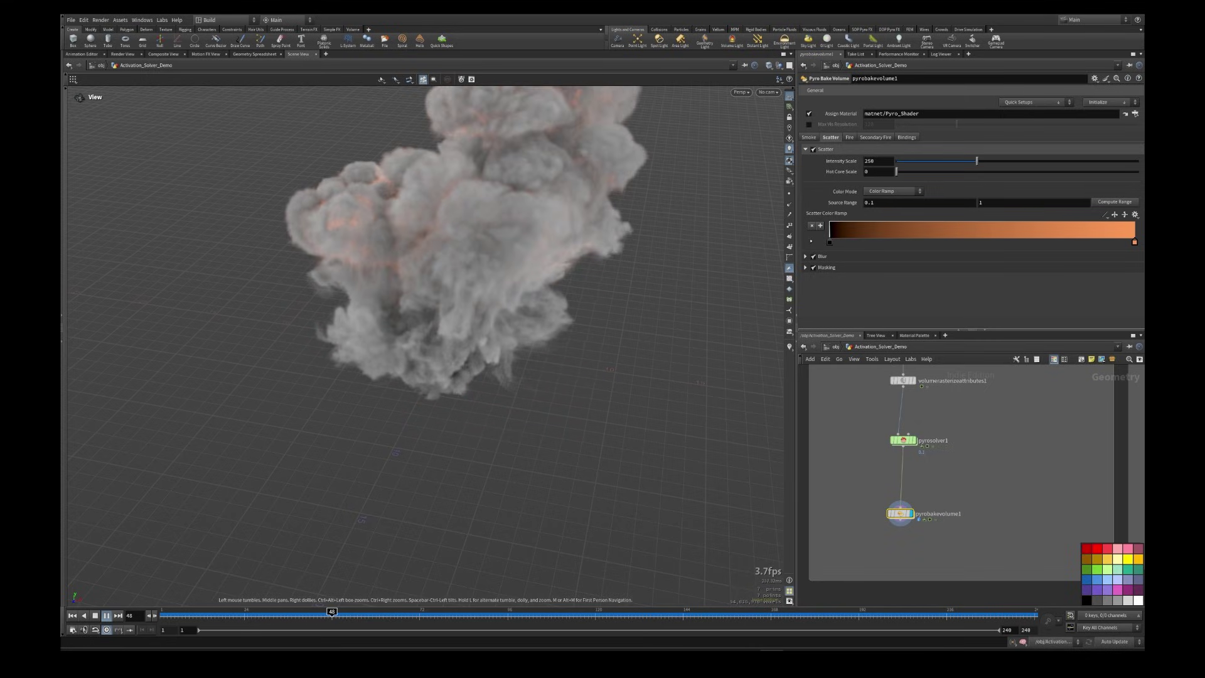
{"action": "left_click", "coordinate": [73, 616]}
Step: Go back to the start of the Carpet Bomb network and display the grid2 node
{"action": "middle_click_drag", "start_coordinate": [972, 451], "coordinate": [971, 544]}
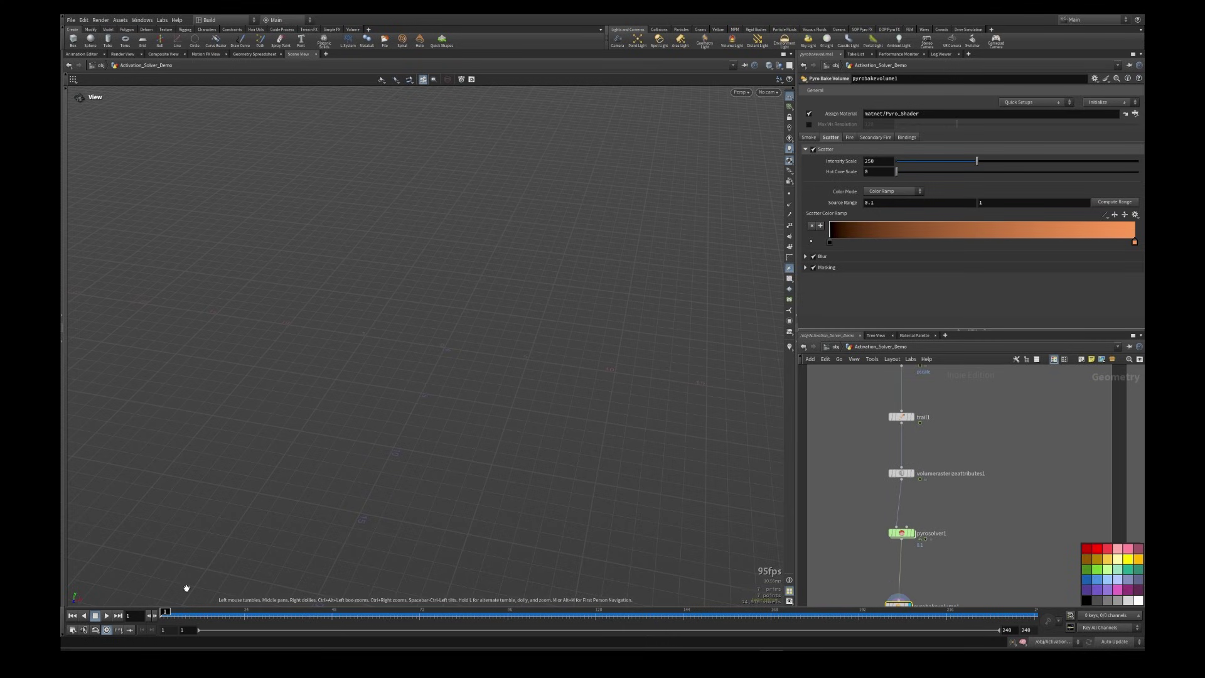
{"action": "scroll", "coordinate": [1016, 459], "scroll_direction": "down", "scroll_amount": 5}
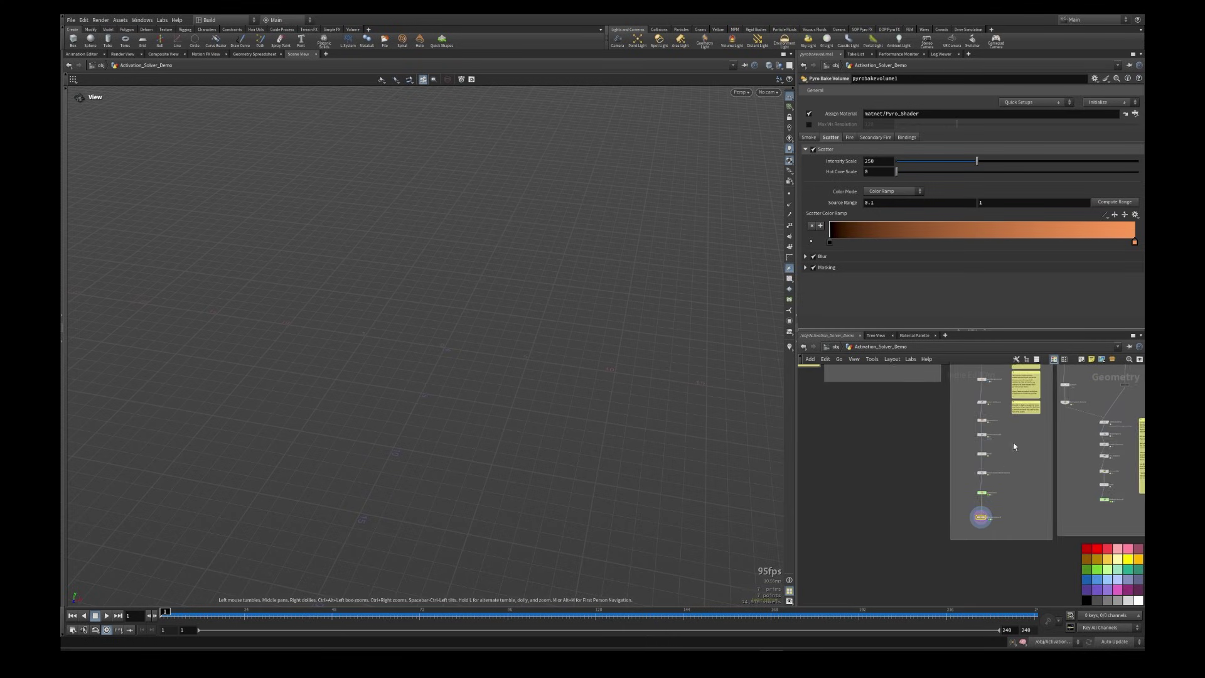
{"action": "middle_click_drag", "start_coordinate": [1013, 443], "coordinate": [1010, 590]}
{"action": "scroll", "coordinate": [973, 411], "scroll_direction": "up", "scroll_amount": 3}
{"action": "middle_click_drag", "start_coordinate": [982, 400], "coordinate": [973, 456]}
{"action": "left_click", "coordinate": [950, 441]}
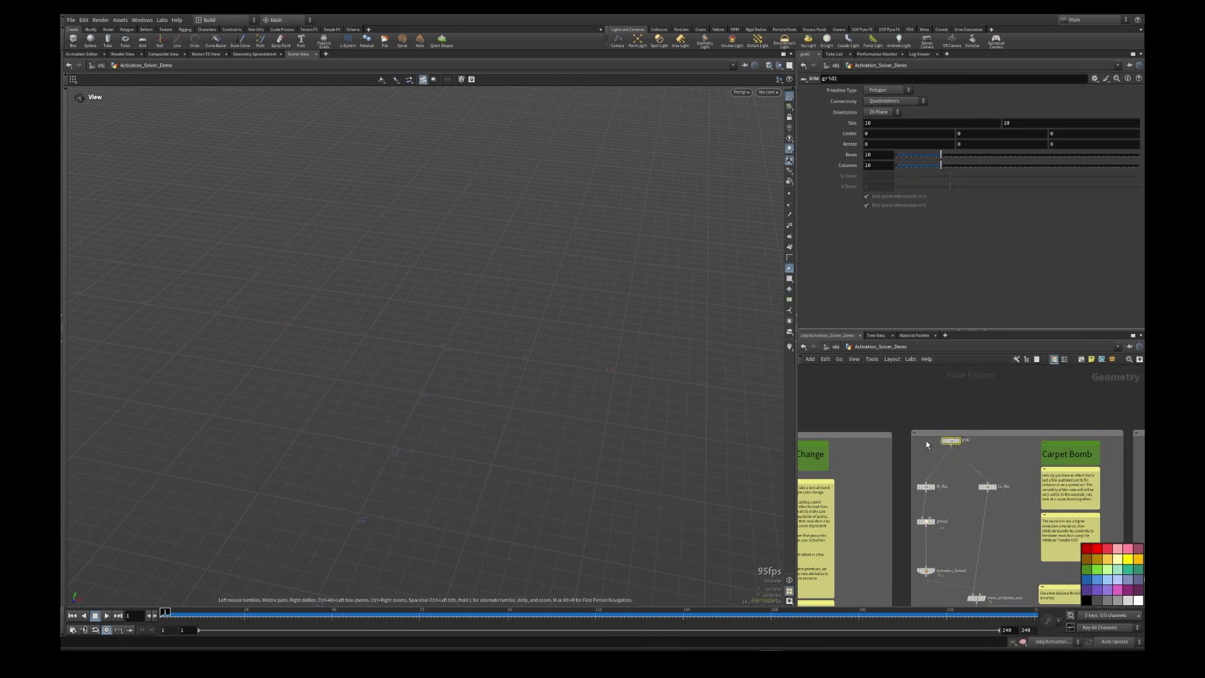
{"action": "left_click", "coordinate": [960, 440]}
Step: Check the Hi_Res scatter settings, then display the Lo_Res scatter node's points
{"action": "scroll", "coordinate": [949, 458], "scroll_direction": "up", "scroll_amount": 3}
{"action": "left_click_drag", "start_coordinate": [950, 462], "coordinate": [904, 490]}
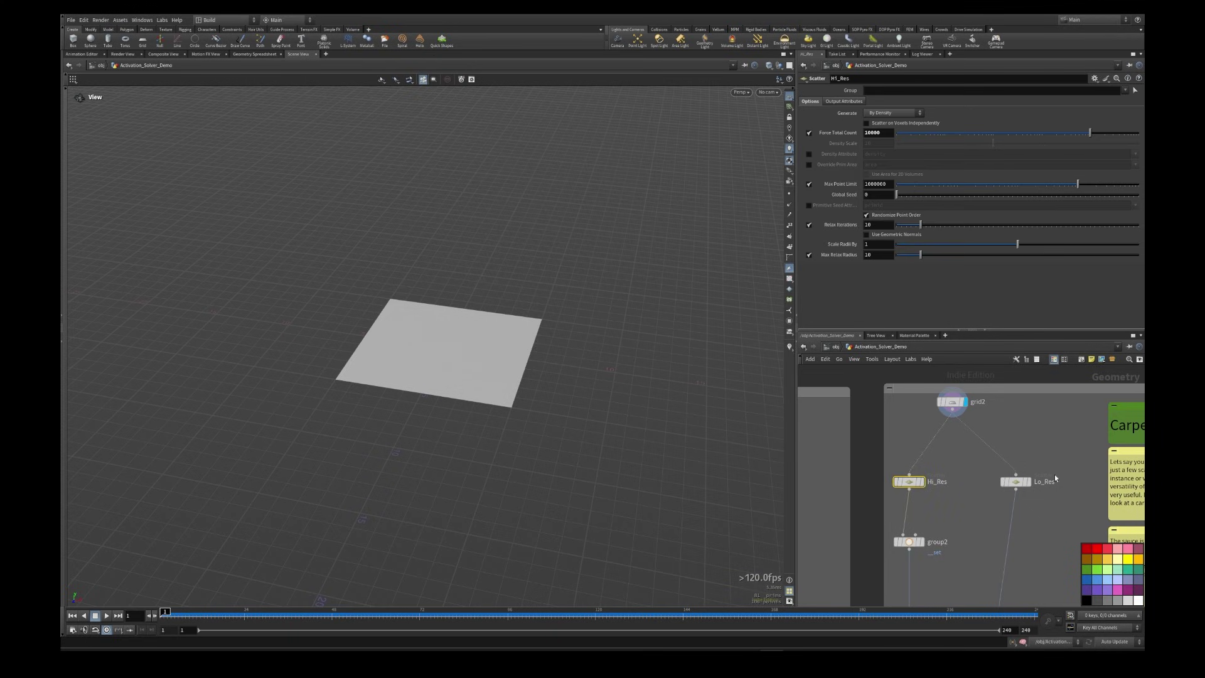
{"action": "middle_click_drag", "start_coordinate": [1055, 477], "coordinate": [957, 466]}
{"action": "left_click_drag", "start_coordinate": [949, 440], "coordinate": [910, 480]}
{"action": "left_click", "coordinate": [931, 471]}
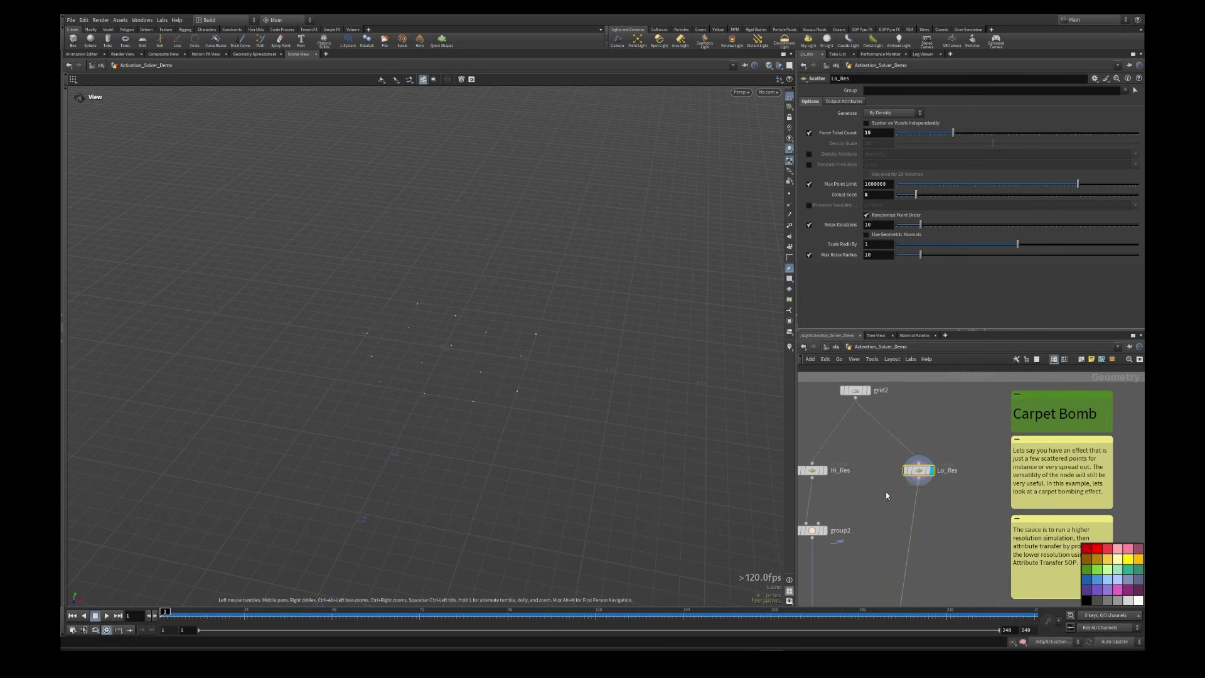
Step: Display the Hi_Res scatter node and inspect its dense points in the viewport and its place in the network
{"action": "scroll", "coordinate": [870, 482], "scroll_direction": "down", "scroll_amount": 3}
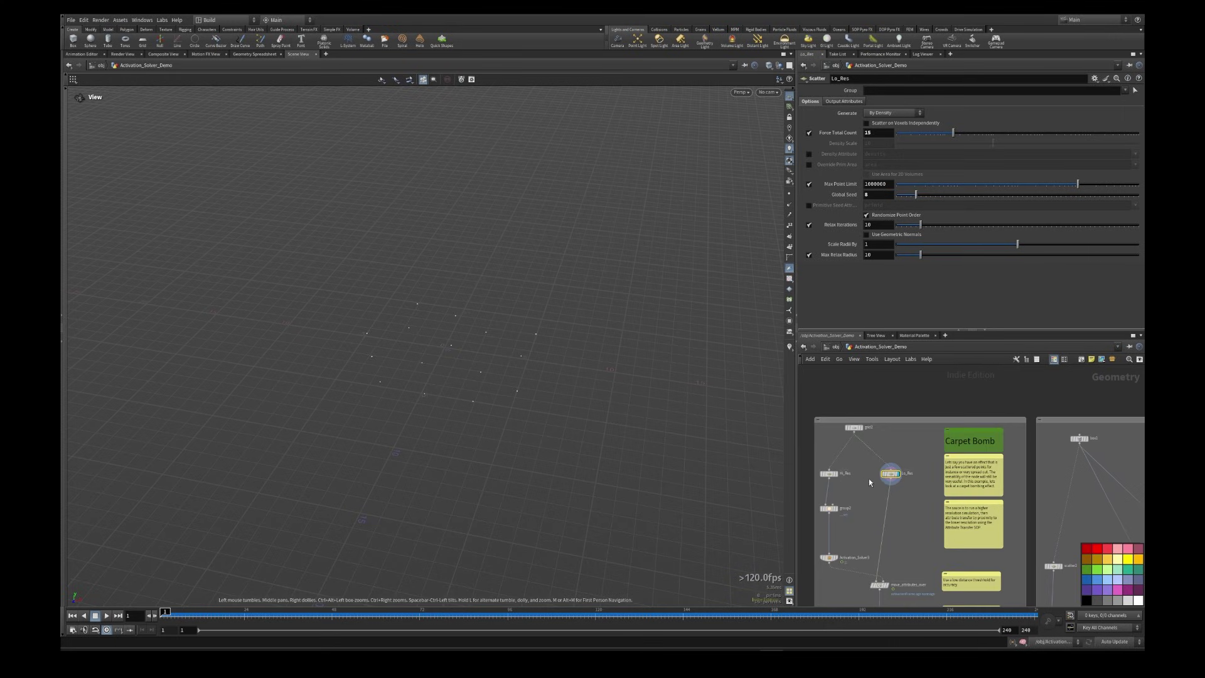
{"action": "scroll", "coordinate": [885, 559], "scroll_direction": "up", "scroll_amount": 4}
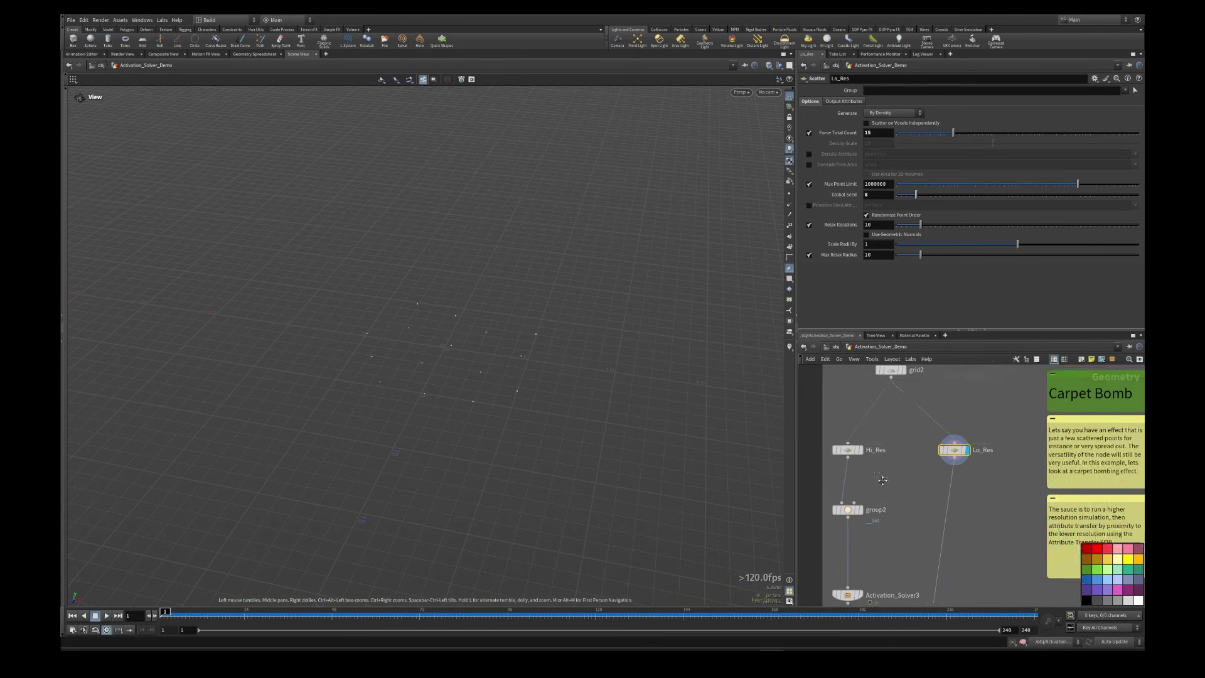
{"action": "left_click", "coordinate": [872, 427]}
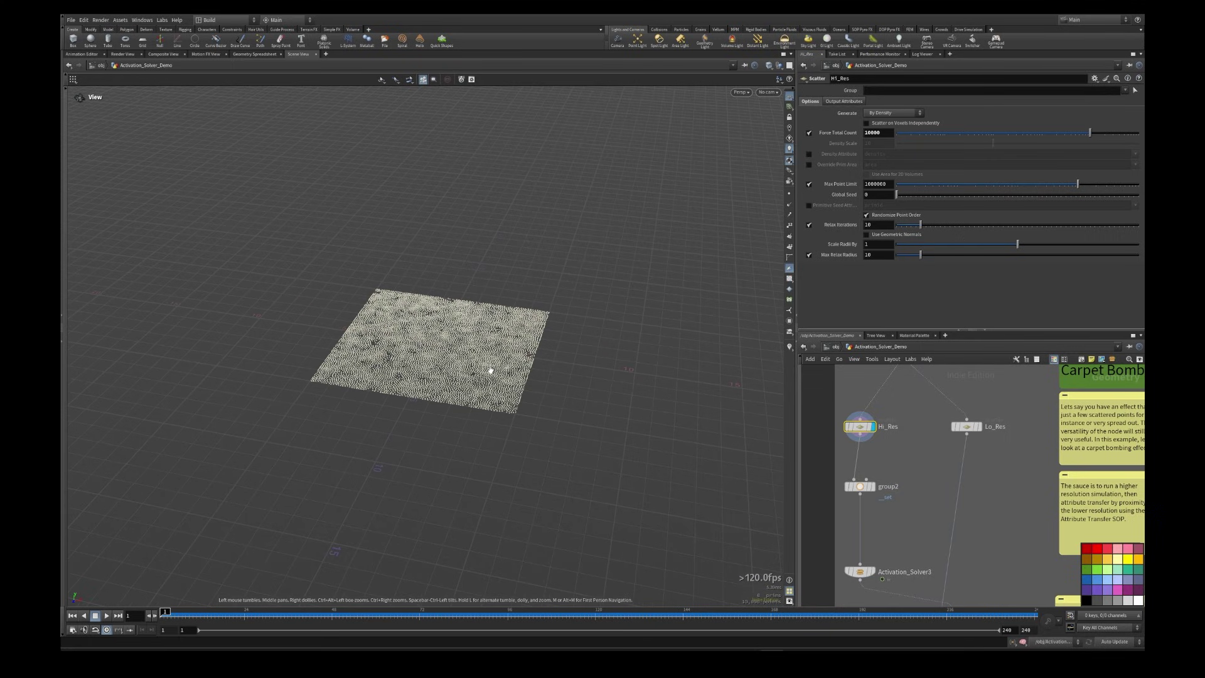
{"action": "left_click_drag", "start_coordinate": [491, 371], "coordinate": [527, 366]}
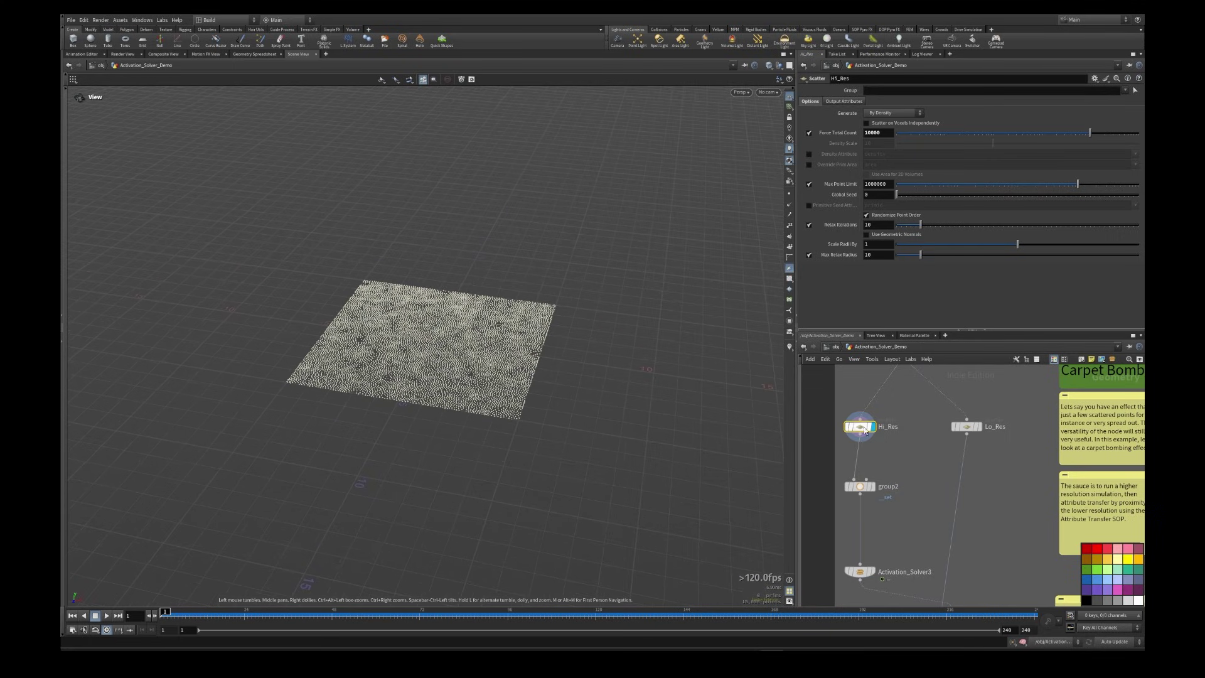
{"action": "scroll", "coordinate": [882, 464], "scroll_direction": "down", "scroll_amount": 6}
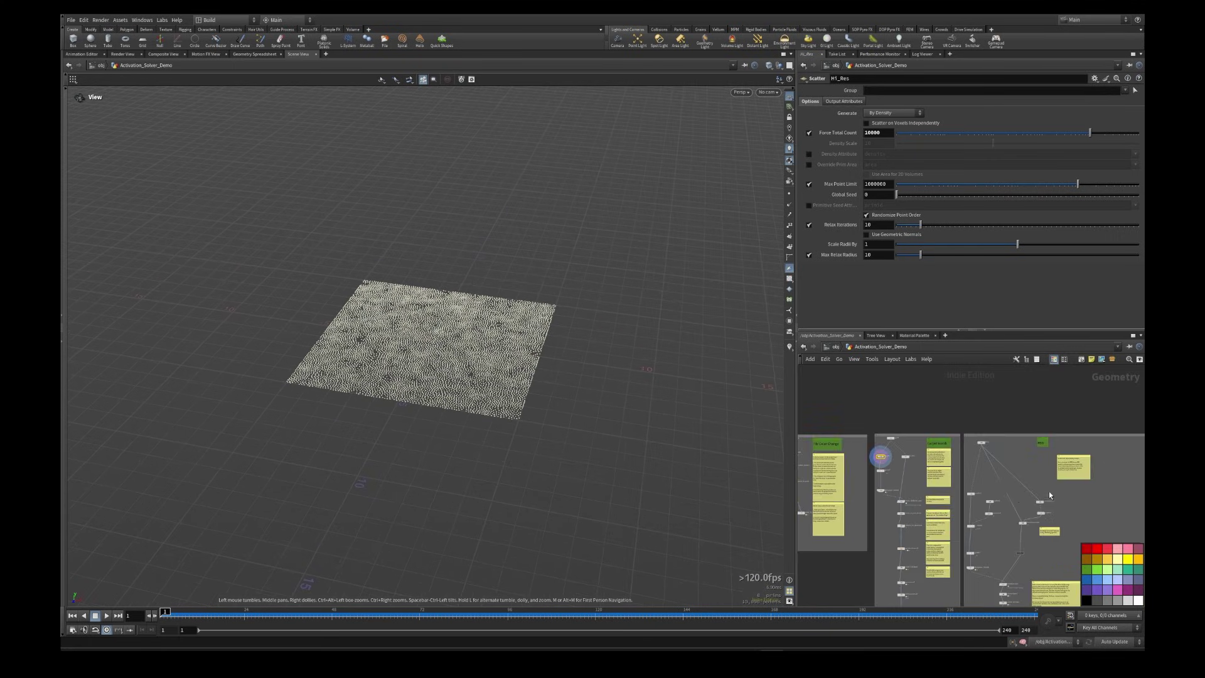
Step: Look across the neighbouring example networks as far as Growth, then return to the start of the Carpet Bomb network
{"action": "middle_click_drag", "start_coordinate": [1049, 495], "coordinate": [976, 477]}
{"action": "middle_click_drag", "start_coordinate": [1089, 465], "coordinate": [1129, 495]}
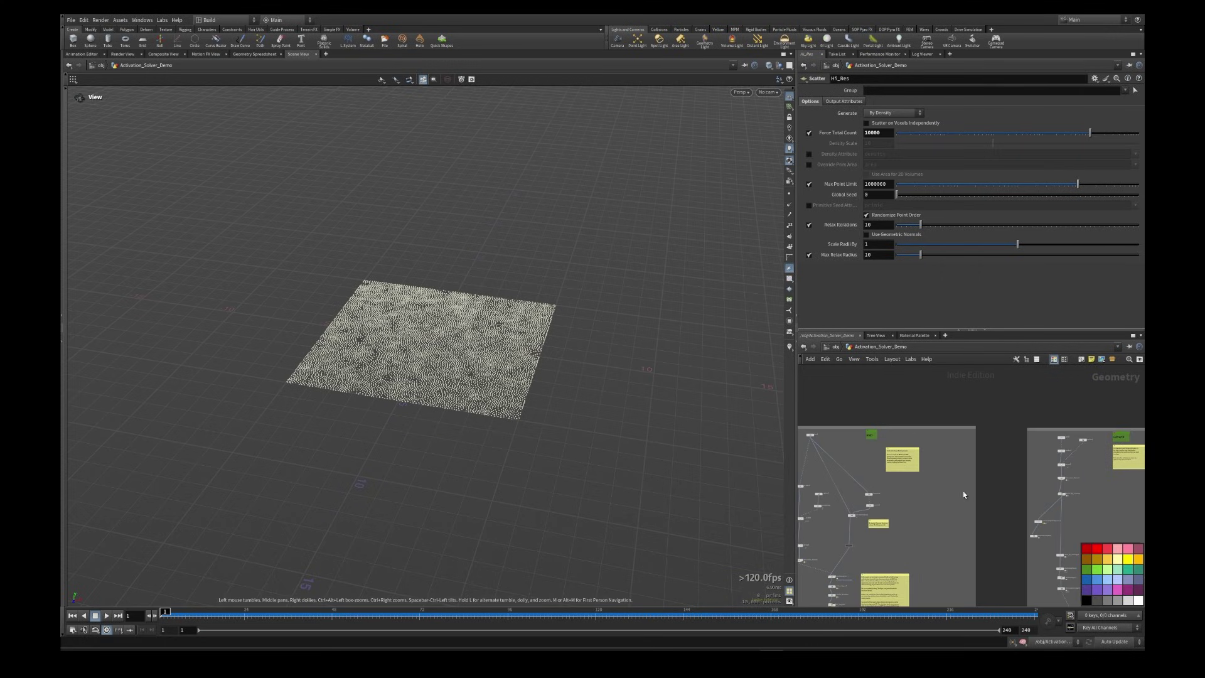
{"action": "scroll", "coordinate": [1074, 480], "scroll_direction": "up", "scroll_amount": 4}
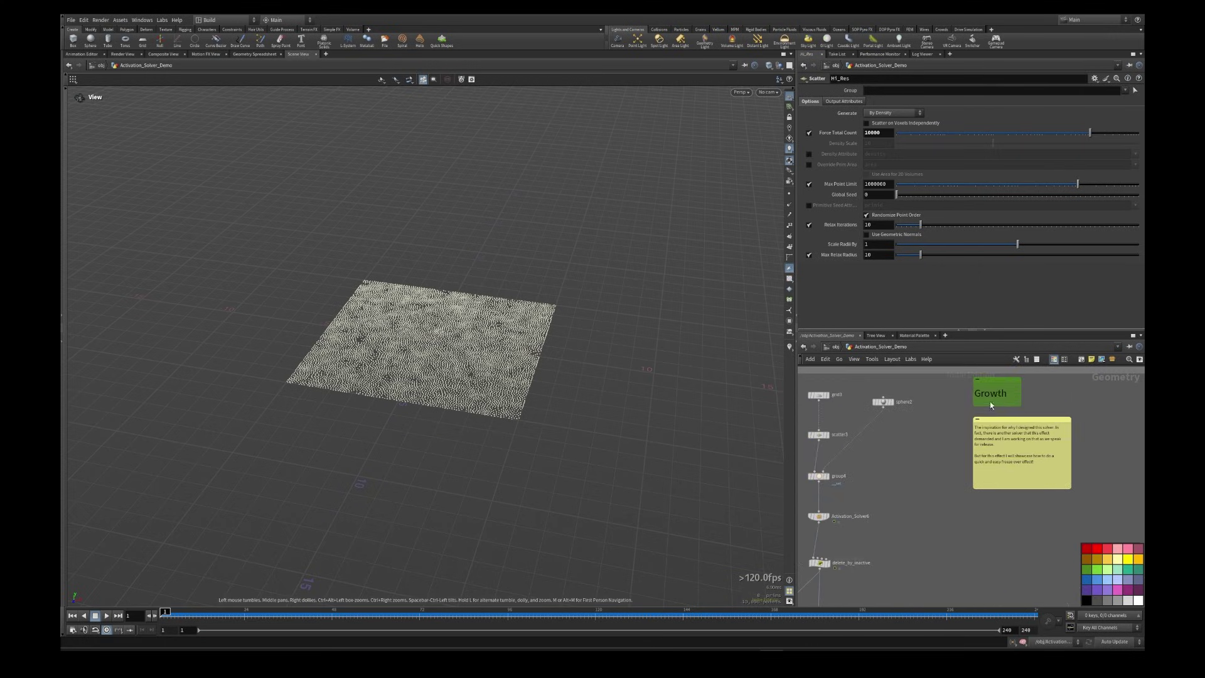
{"action": "scroll", "coordinate": [1000, 477], "scroll_direction": "down", "scroll_amount": 4}
{"action": "middle_click_drag", "start_coordinate": [837, 490], "coordinate": [1139, 465]}
{"action": "middle_click_drag", "start_coordinate": [799, 424], "coordinate": [917, 413]}
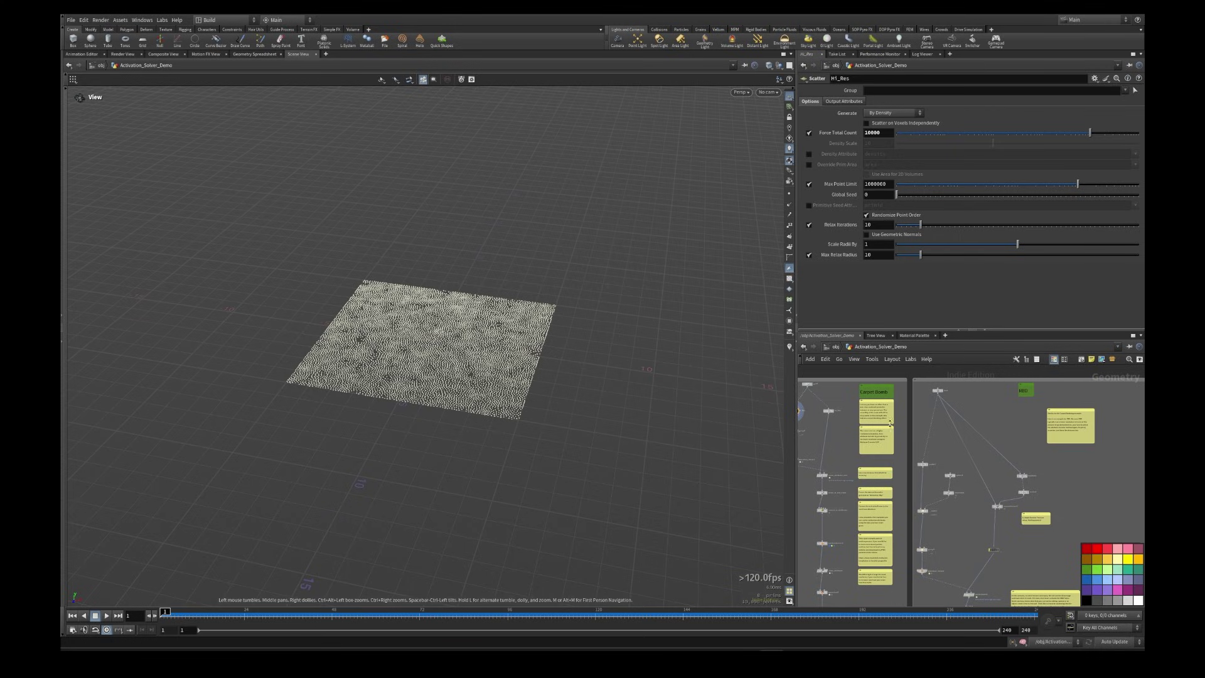
{"action": "middle_click_drag", "start_coordinate": [825, 453], "coordinate": [884, 451]}
{"action": "scroll", "coordinate": [898, 415], "scroll_direction": "up", "scroll_amount": 5}
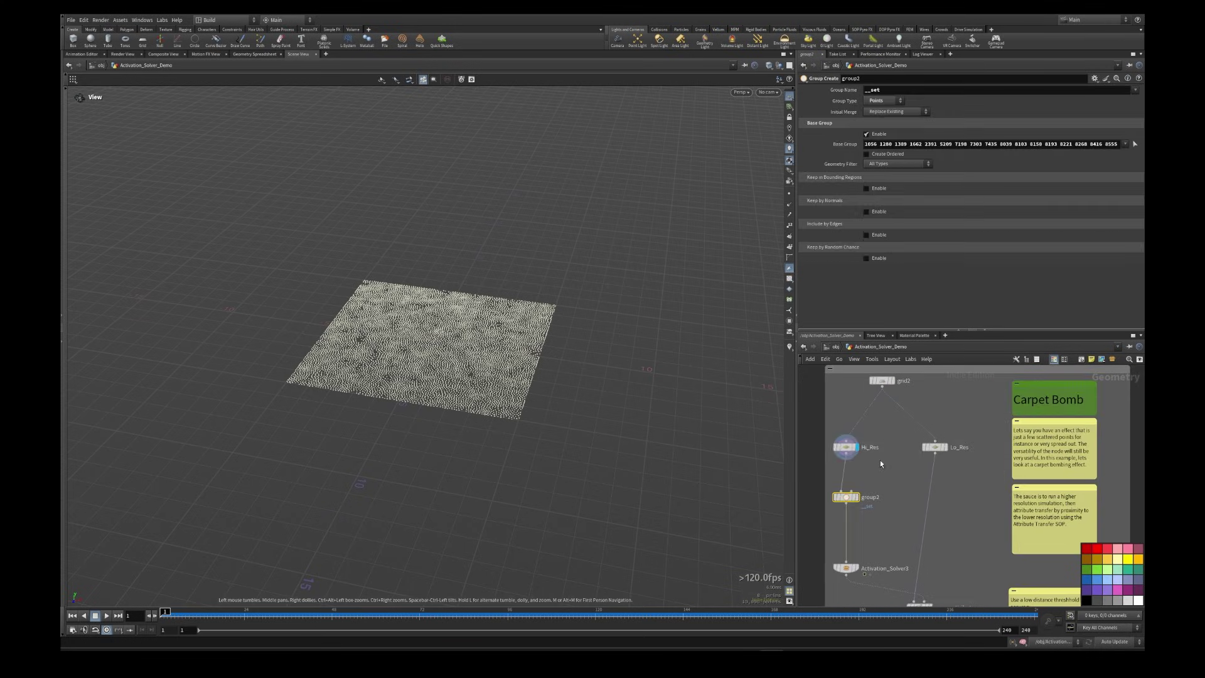
Step: Check the Carpet Bomb network's Hi_Res and grid nodes, then display group2 to see its starting points
{"action": "left_click", "coordinate": [849, 447]}
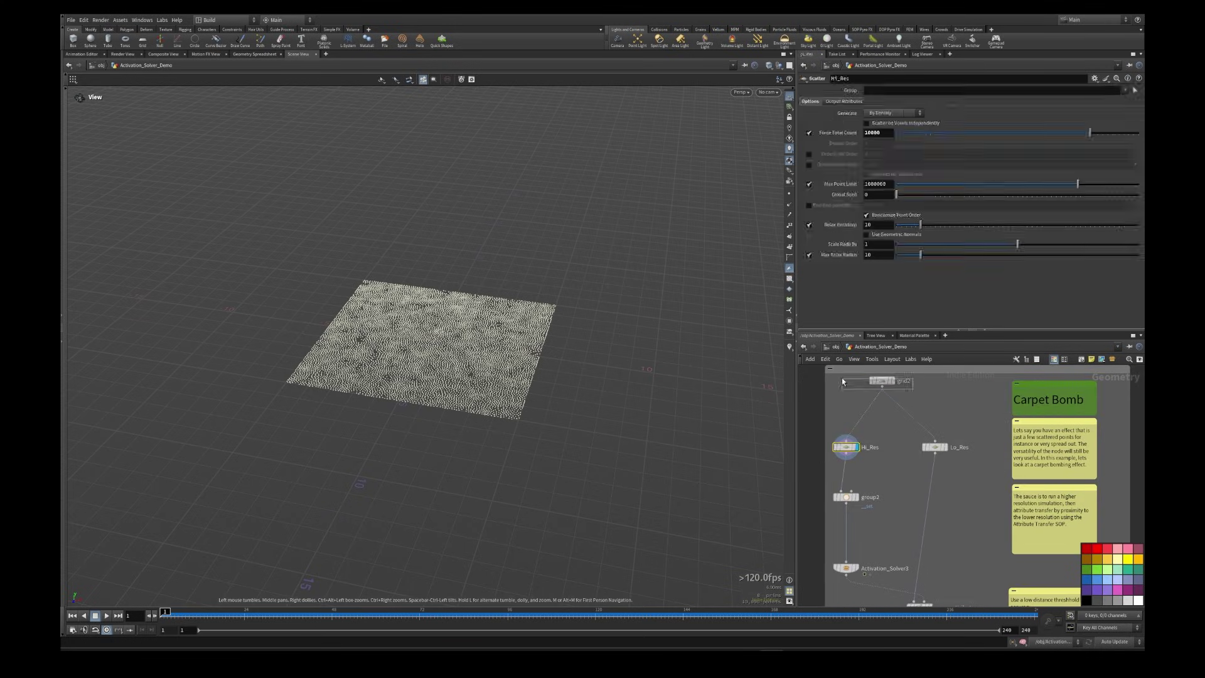
{"action": "left_click", "coordinate": [879, 380]}
{"action": "left_click", "coordinate": [850, 497]}
{"action": "left_click", "coordinate": [856, 497]}
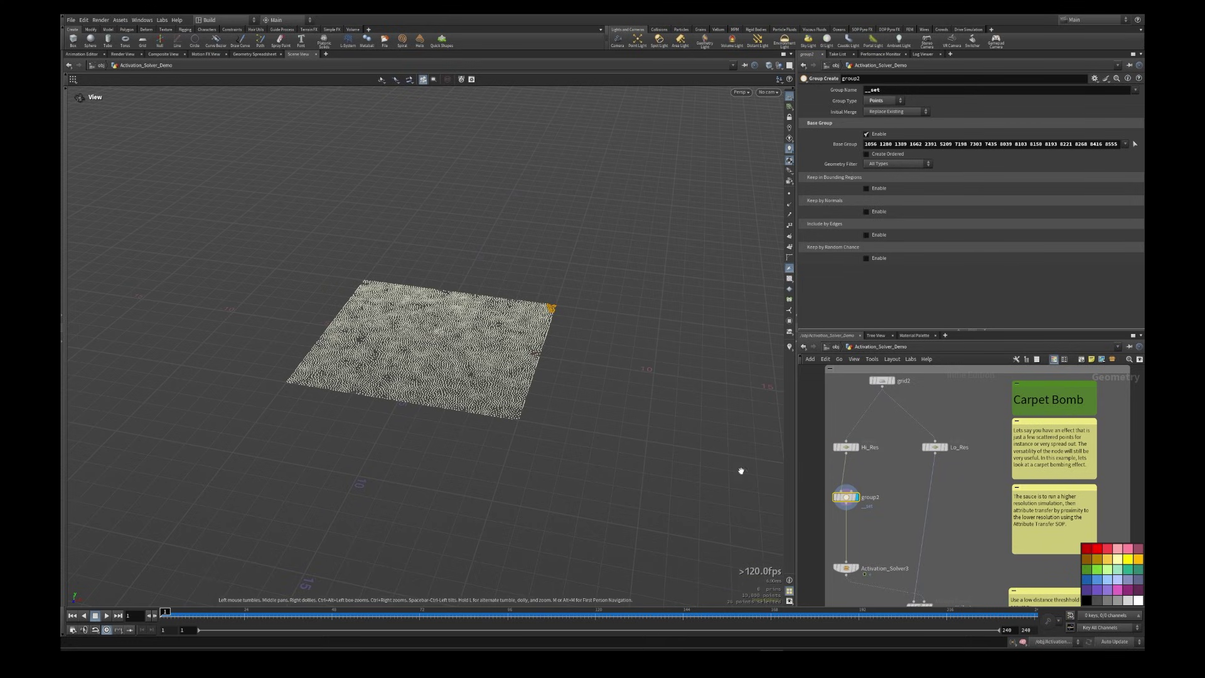
Step: Display Activation_Solver3, play its activation spreading over the points, and return to frame 1
{"action": "left_click", "coordinate": [846, 568]}
{"action": "left_click", "coordinate": [856, 568]}
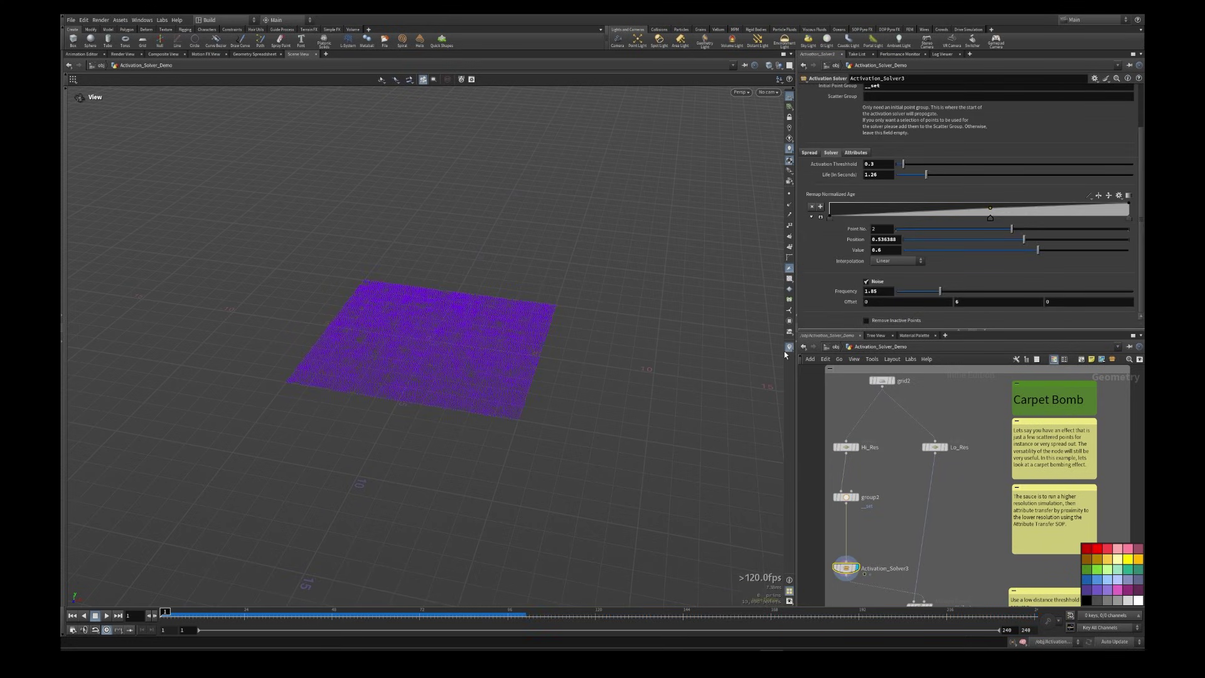
{"action": "left_click", "coordinate": [107, 616]}
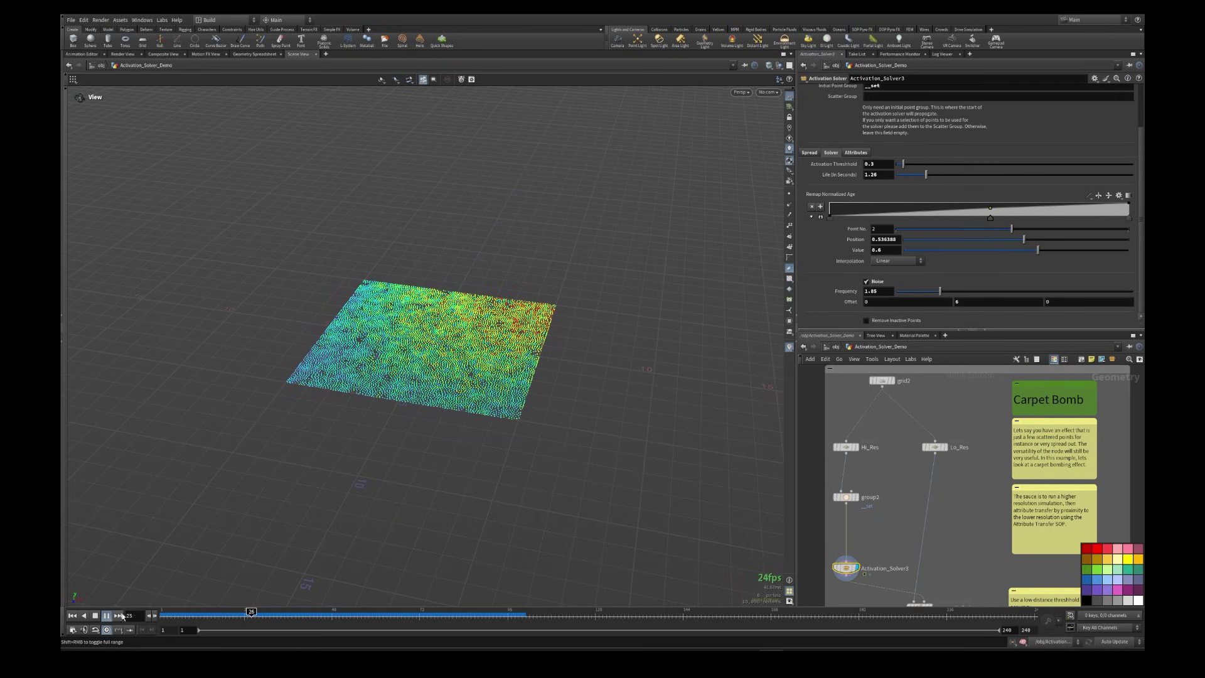
{"action": "left_click", "coordinate": [73, 616]}
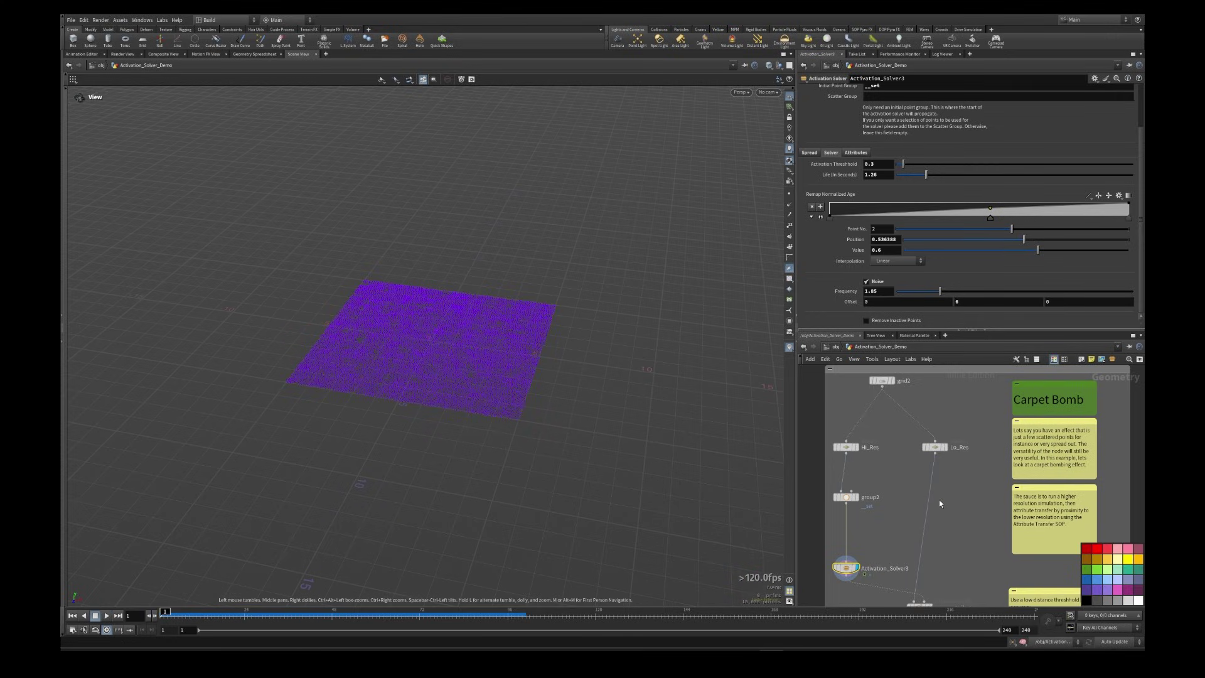
Step: Inspect the move_attributes_over node's transferred point attributes and its distance threshold condition
{"action": "middle_click_drag", "start_coordinate": [947, 587], "coordinate": [960, 475]}
{"action": "scroll", "coordinate": [960, 475], "scroll_direction": "up", "scroll_amount": 3}
{"action": "left_click", "coordinate": [965, 513]}
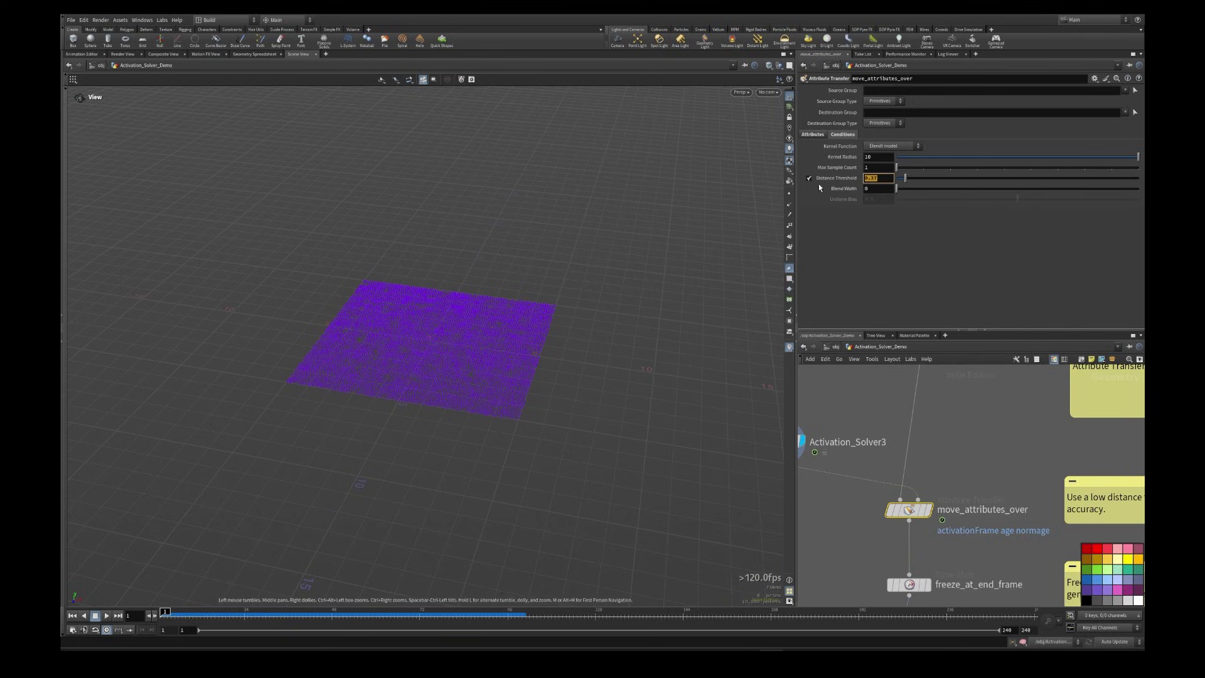
{"action": "left_click", "coordinate": [811, 136]}
{"action": "left_click_drag", "start_coordinate": [947, 168], "coordinate": [807, 171]}
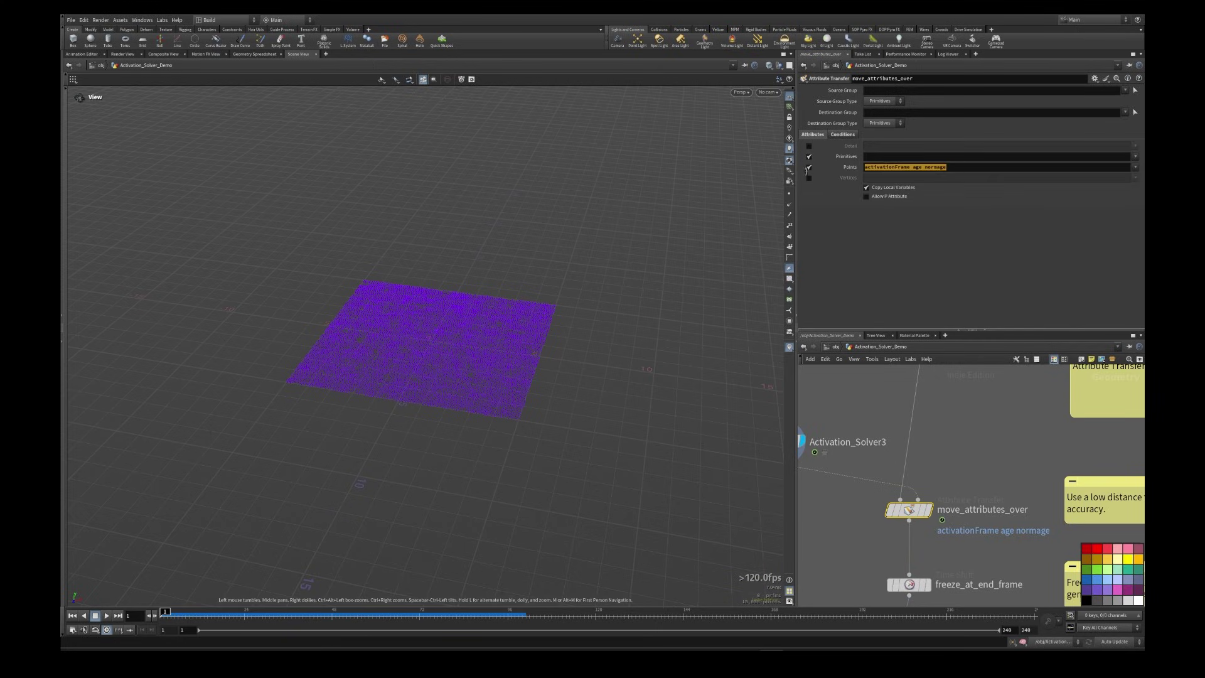
{"action": "left_click", "coordinate": [843, 134]}
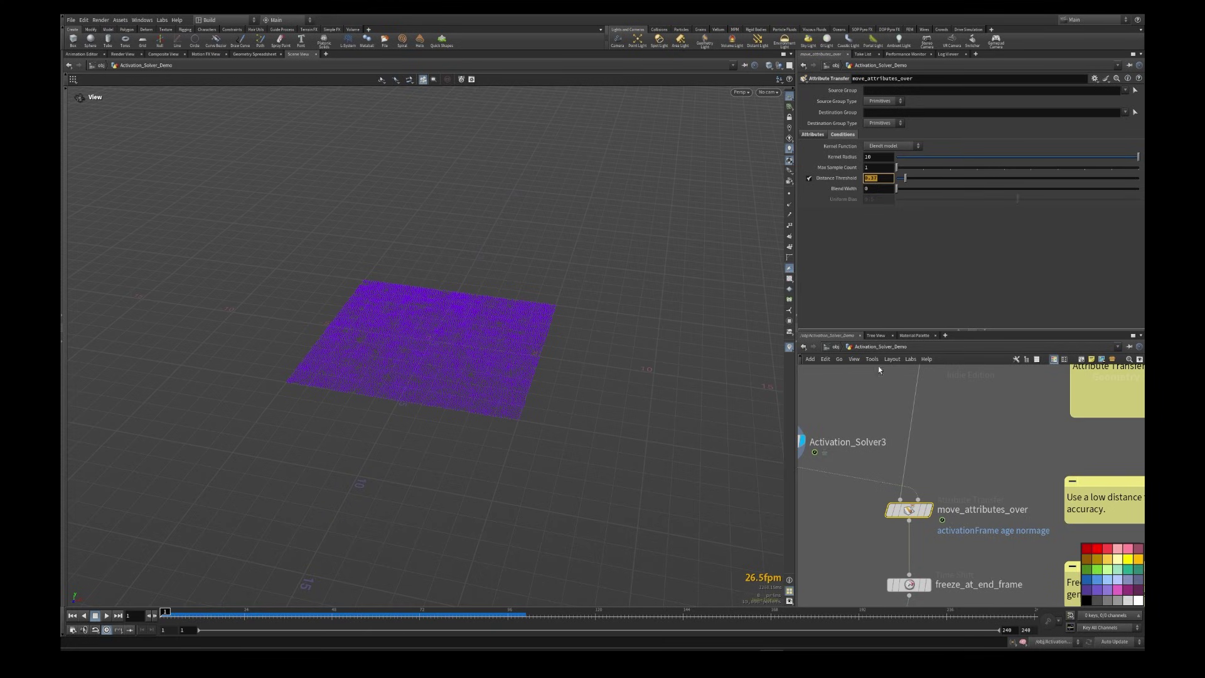
Step: Examine the freeze_at_end_frame Time Shift settings and the node's place between move_attributes_over and convert_to_startframe
{"action": "middle_click_drag", "start_coordinate": [878, 370], "coordinate": [864, 252]}
{"action": "left_click", "coordinate": [897, 483]}
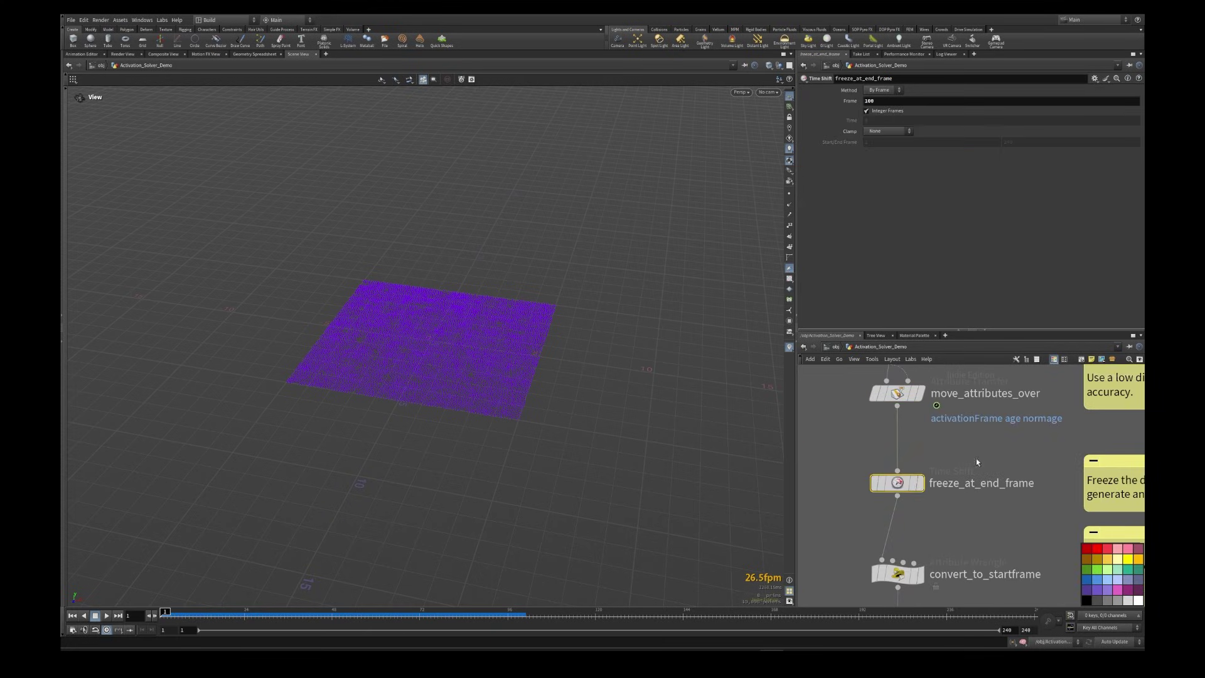
{"action": "middle_click_drag", "start_coordinate": [976, 462], "coordinate": [942, 402]}
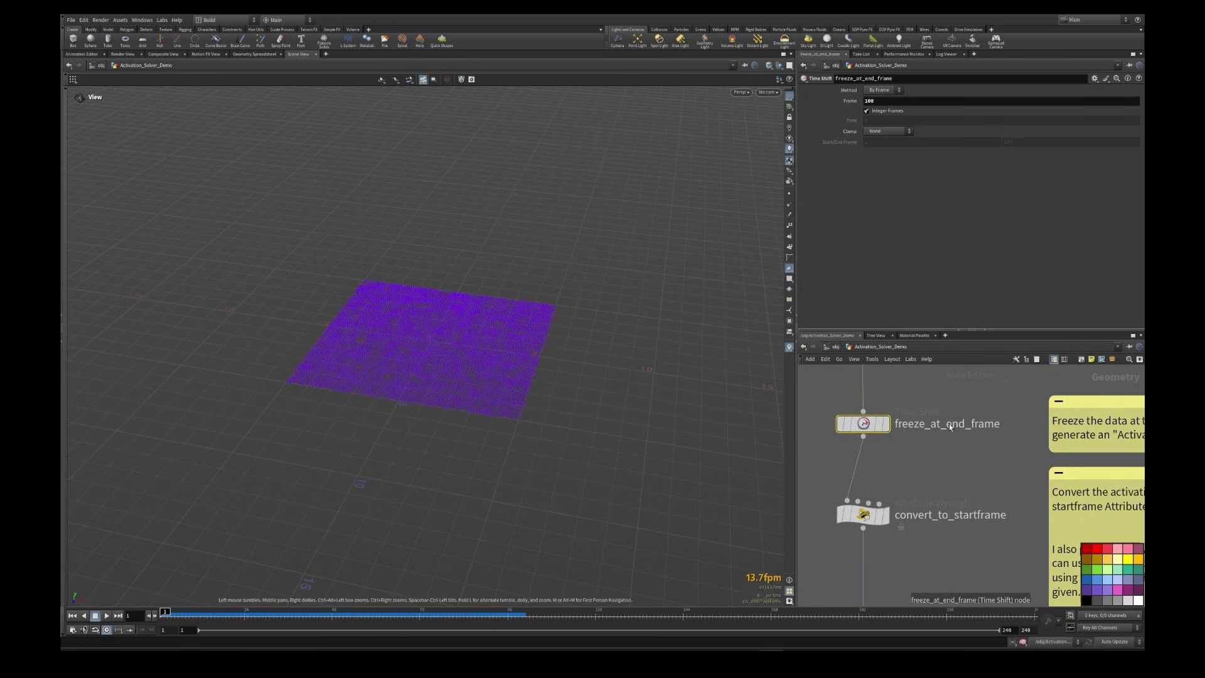
{"action": "middle_click_drag", "start_coordinate": [904, 455], "coordinate": [900, 518]}
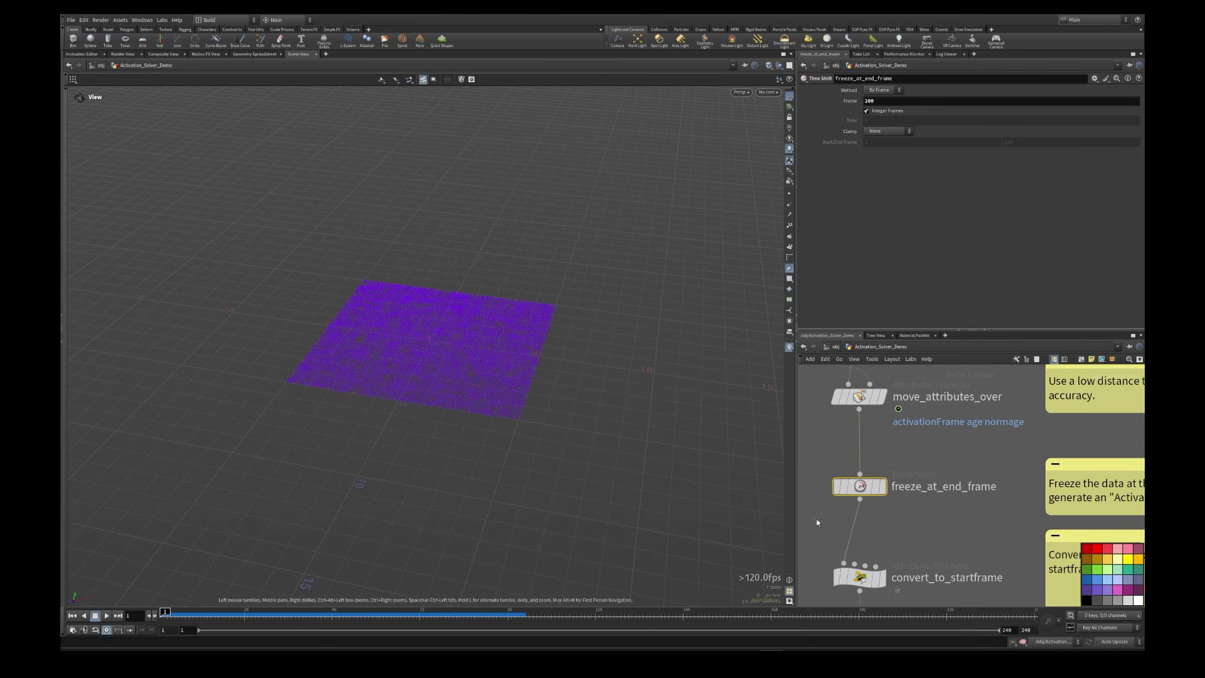
{"action": "middle_click_drag", "start_coordinate": [888, 425], "coordinate": [913, 513]}
{"action": "scroll", "coordinate": [913, 514], "scroll_direction": "down", "scroll_amount": 3}
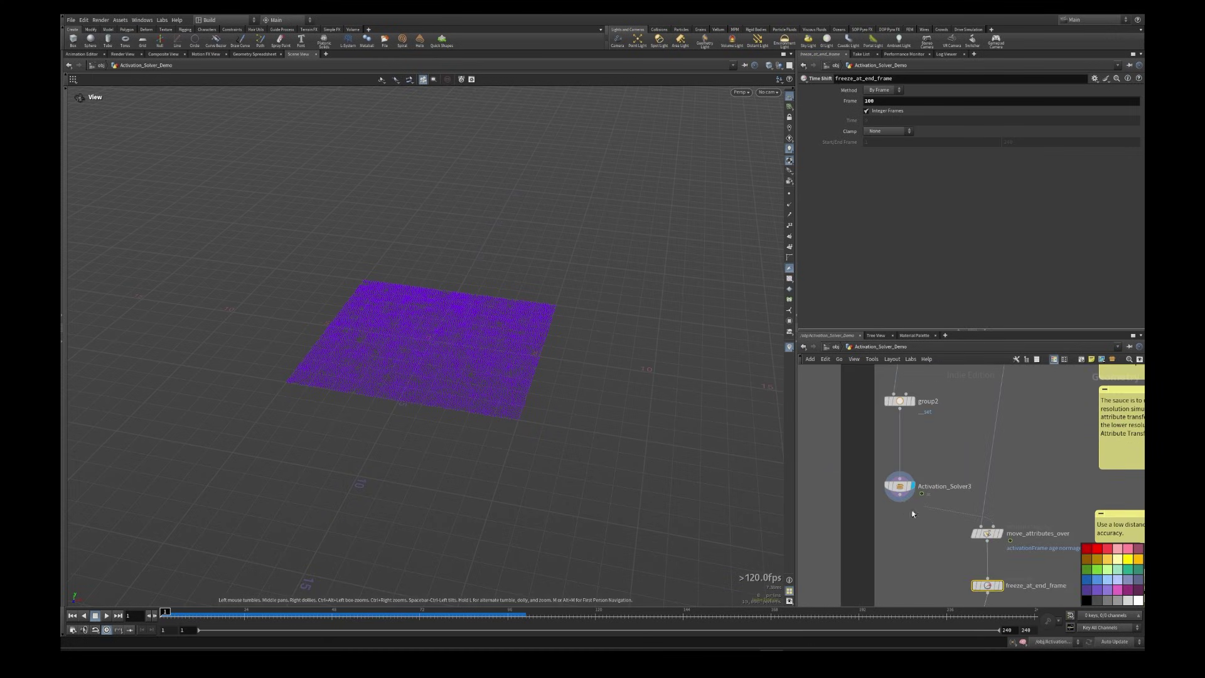
{"action": "middle_click_drag", "start_coordinate": [1004, 601], "coordinate": [939, 531]}
{"action": "scroll", "coordinate": [939, 531], "scroll_direction": "up", "scroll_amount": 3}
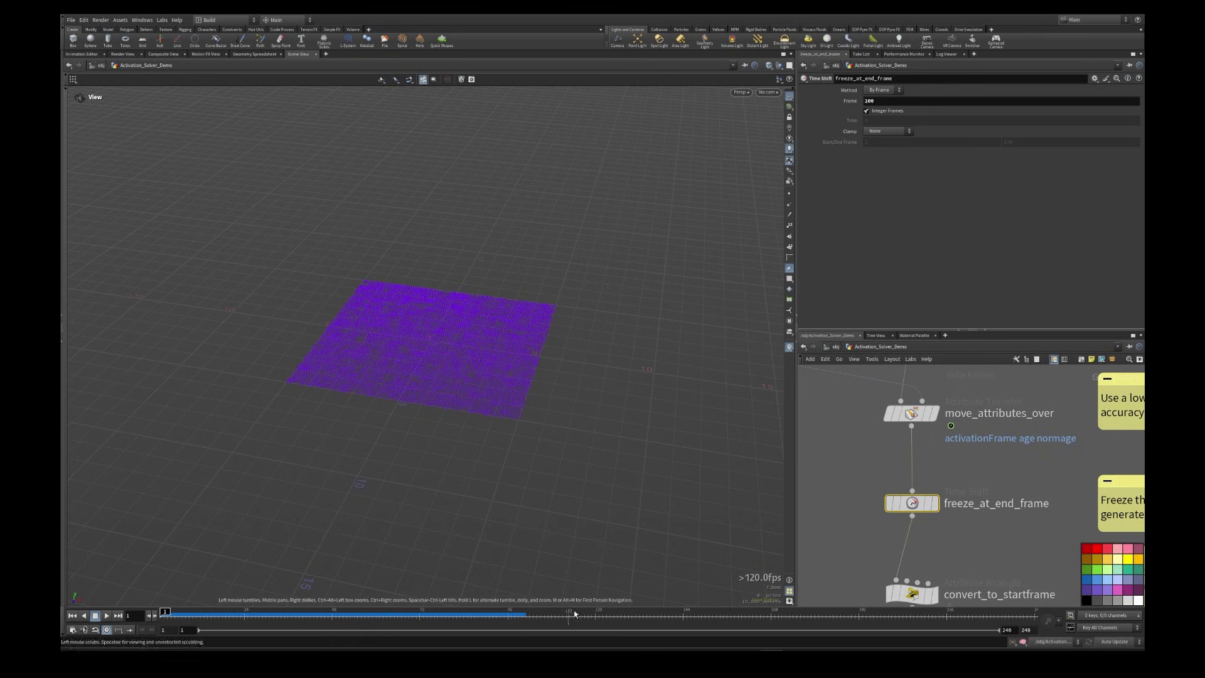
{"action": "middle_click_drag", "start_coordinate": [1005, 459], "coordinate": [1000, 441]}
{"action": "left_click_drag", "start_coordinate": [1000, 442], "coordinate": [804, 535]}
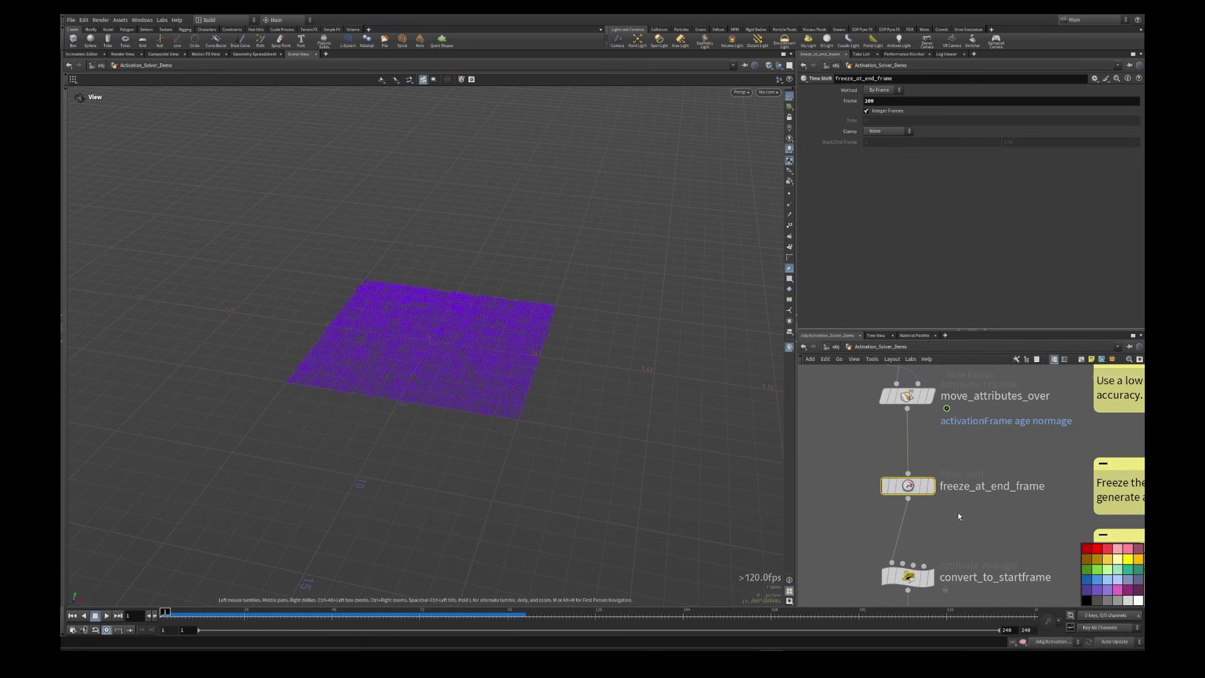
Step: Select the convert_to_startframe wrangle and examine its VEX code
{"action": "middle_click_drag", "start_coordinate": [969, 508], "coordinate": [909, 456]}
{"action": "left_click_drag", "start_coordinate": [939, 404], "coordinate": [836, 440]}
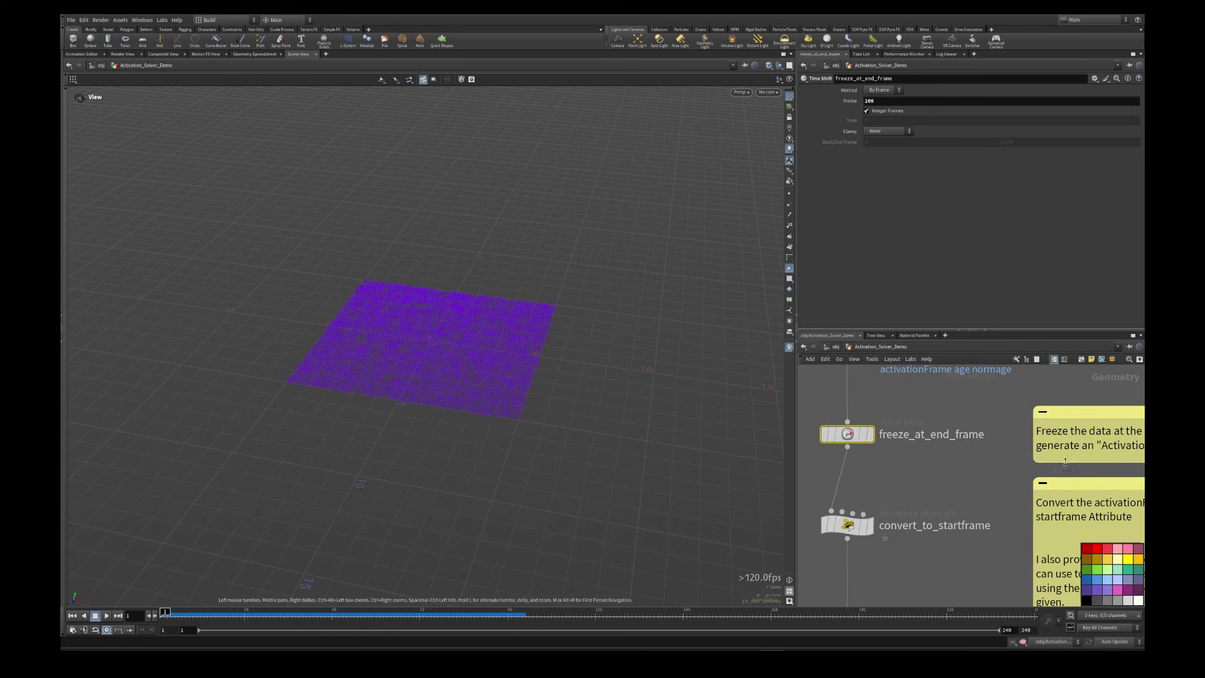
{"action": "mouse_move", "coordinate": [966, 476]}
{"action": "middle_mouse_down"}
{"action": "mouse_move", "coordinate": [874, 470]}
{"action": "mouse_move", "coordinate": [987, 477]}
{"action": "middle_mouse_up"}
{"action": "middle_click_drag", "start_coordinate": [910, 506], "coordinate": [958, 472]}
{"action": "left_click_drag", "start_coordinate": [959, 471], "coordinate": [861, 519]}
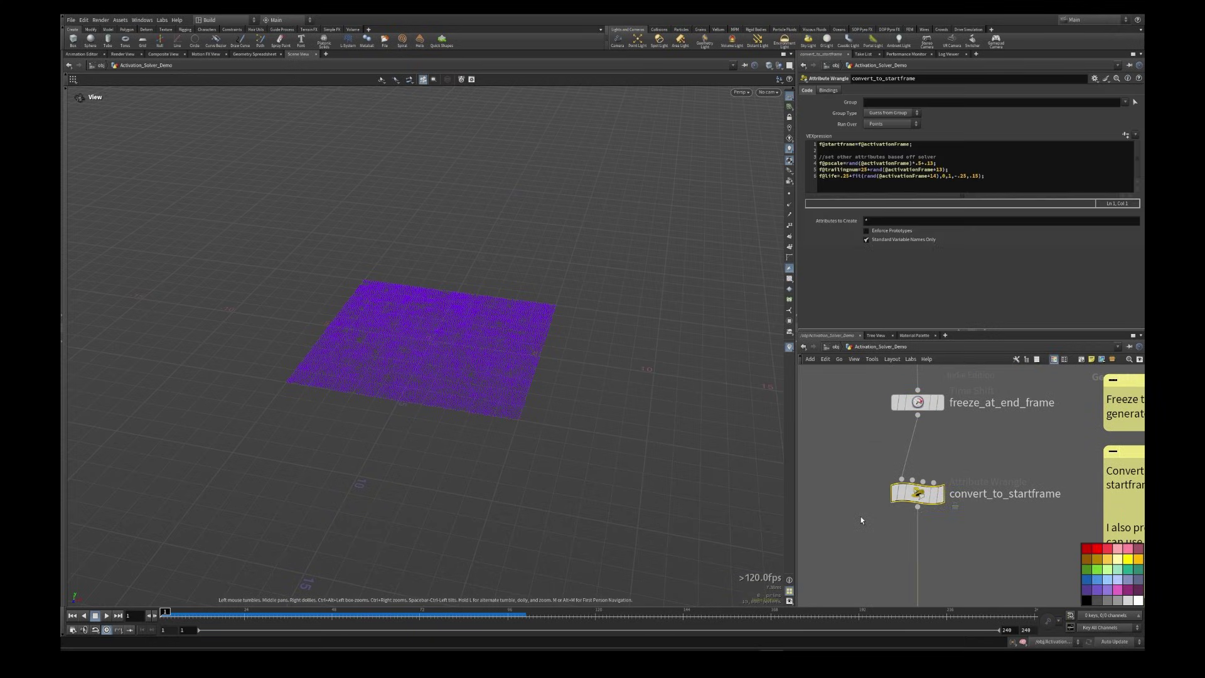
Step: Select freeze_at_end_frame and show its point attributes in the Geometry Spreadsheet
{"action": "left_click_drag", "start_coordinate": [946, 427], "coordinate": [868, 388]}
{"action": "left_click_drag", "start_coordinate": [981, 477], "coordinate": [862, 512]}
{"action": "left_click_drag", "start_coordinate": [952, 431], "coordinate": [869, 384]}
{"action": "left_click", "coordinate": [255, 54]}
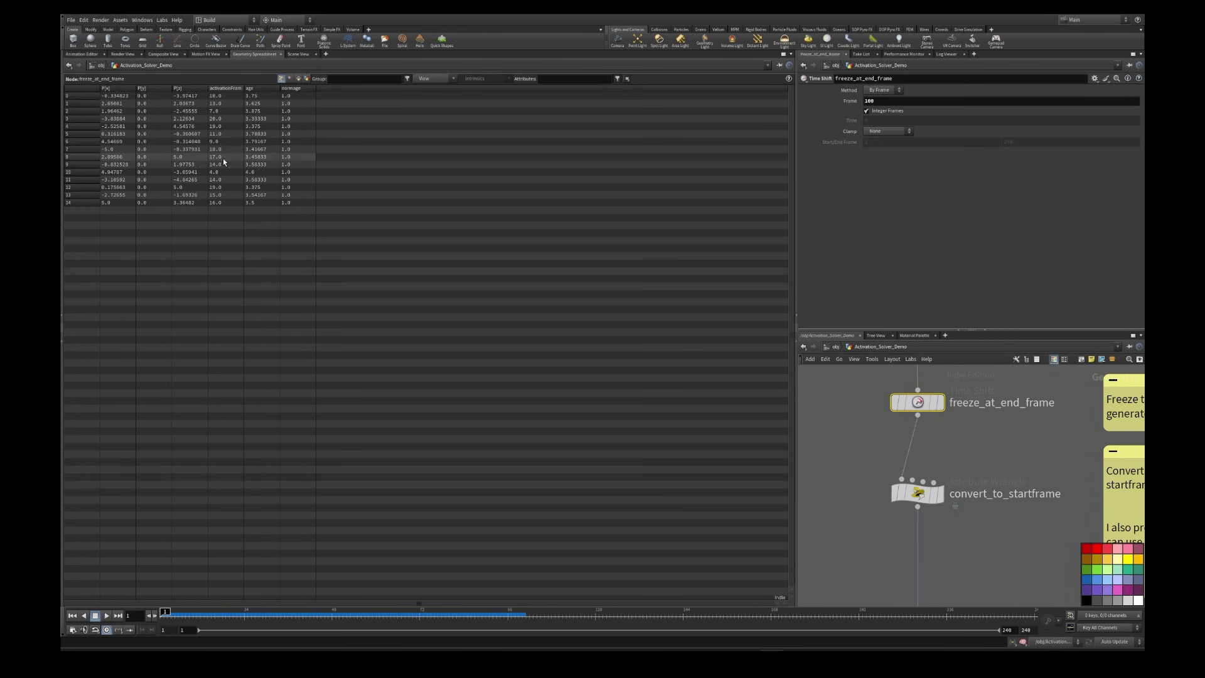
Step: Show convert_to_startframe's attributes in the spreadsheet and highlight the pscale, trailingnum and life lines in its code
{"action": "key", "text": "Down"}
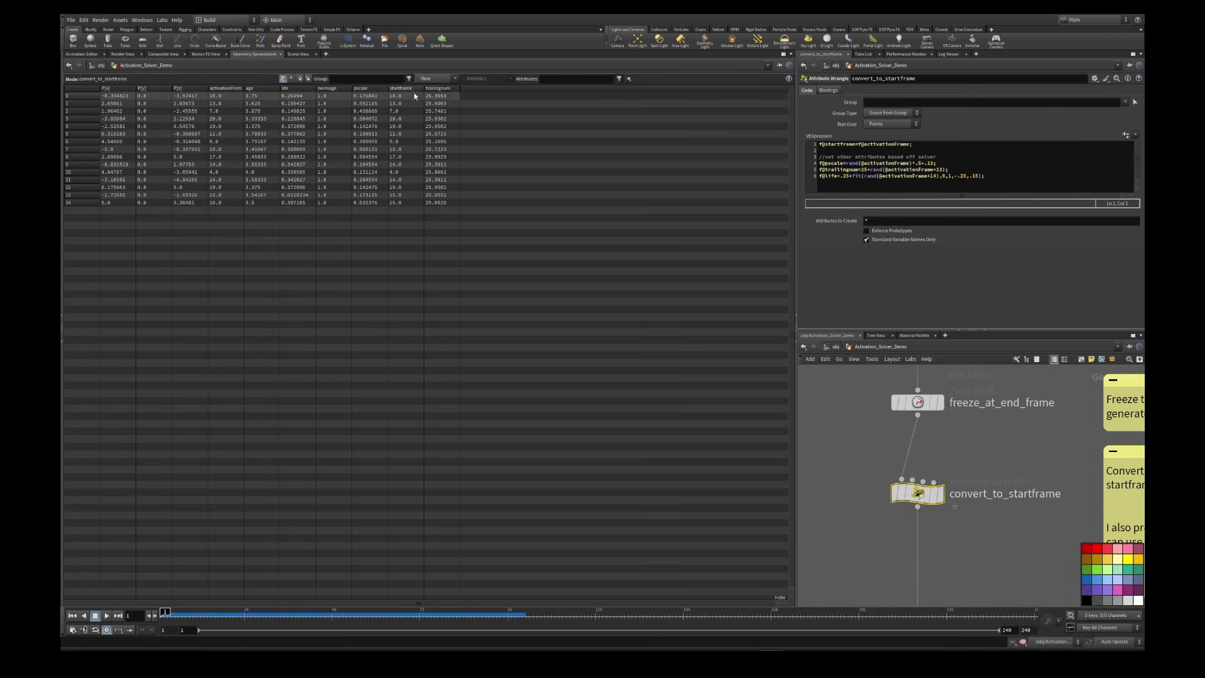
{"action": "left_click_drag", "start_coordinate": [985, 176], "coordinate": [813, 165]}
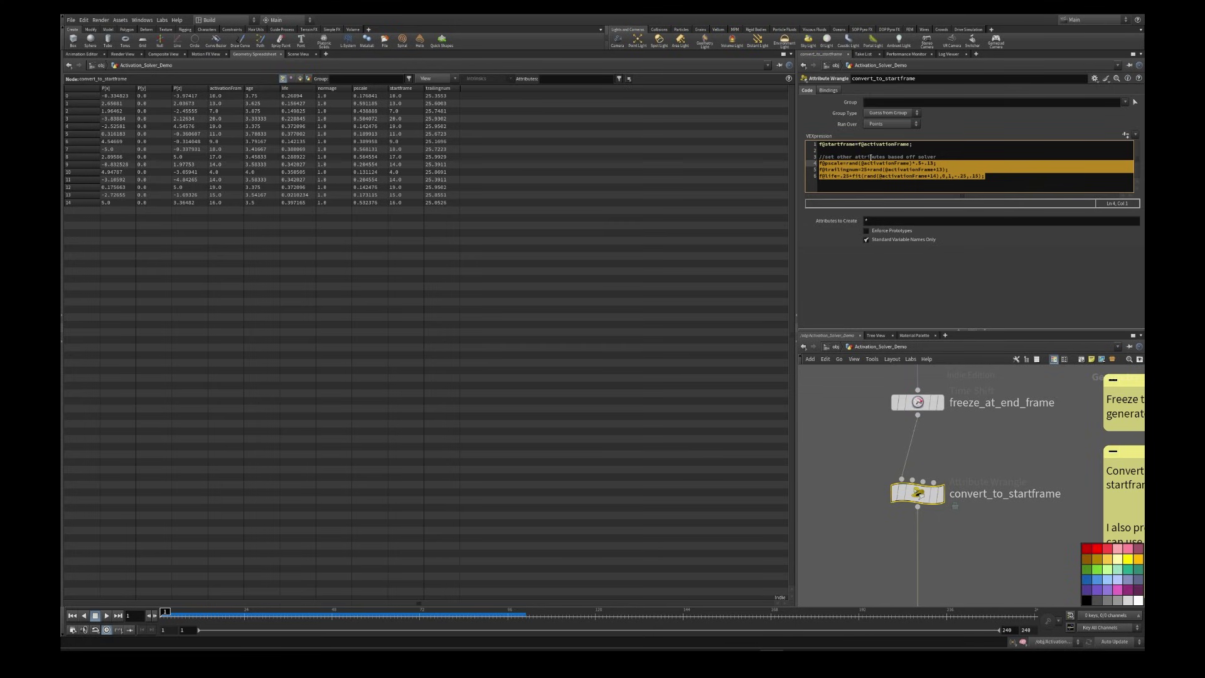
{"action": "left_click", "coordinate": [920, 164]}
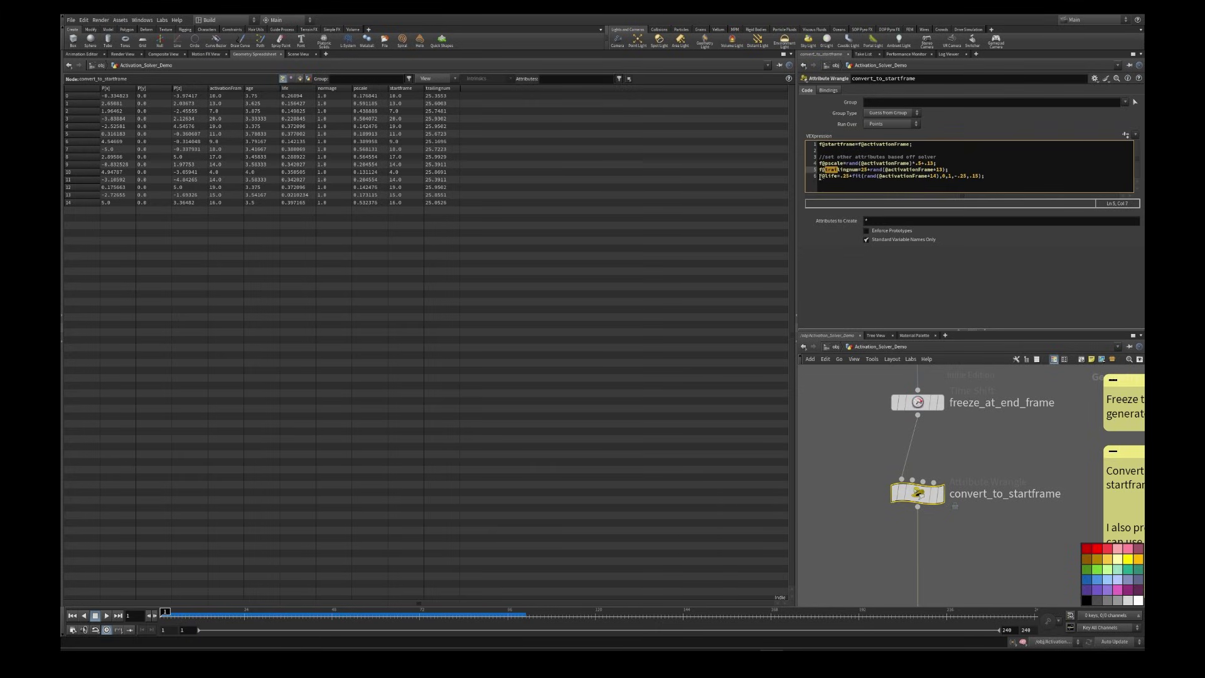
Step: Select pyroburstsource1 and review its burst shape and burst animation settings
{"action": "middle_click_drag", "start_coordinate": [993, 447], "coordinate": [995, 349]}
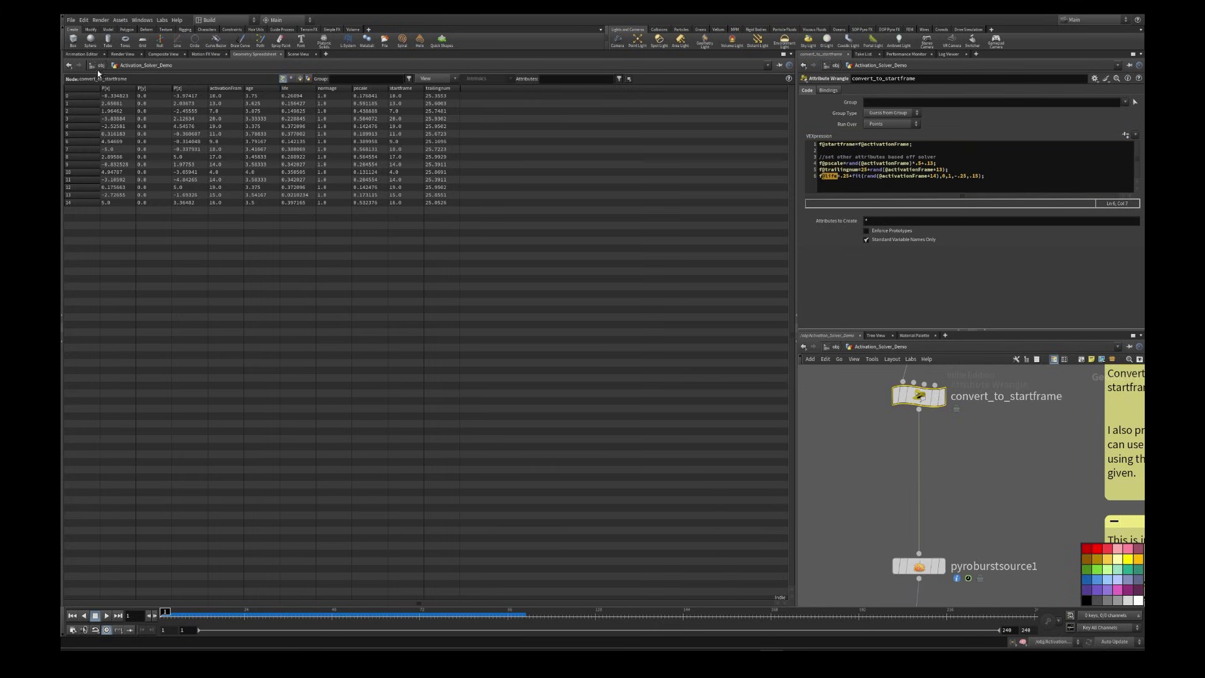
{"action": "left_click", "coordinate": [81, 54]}
{"action": "left_click_drag", "start_coordinate": [894, 499], "coordinate": [977, 578]}
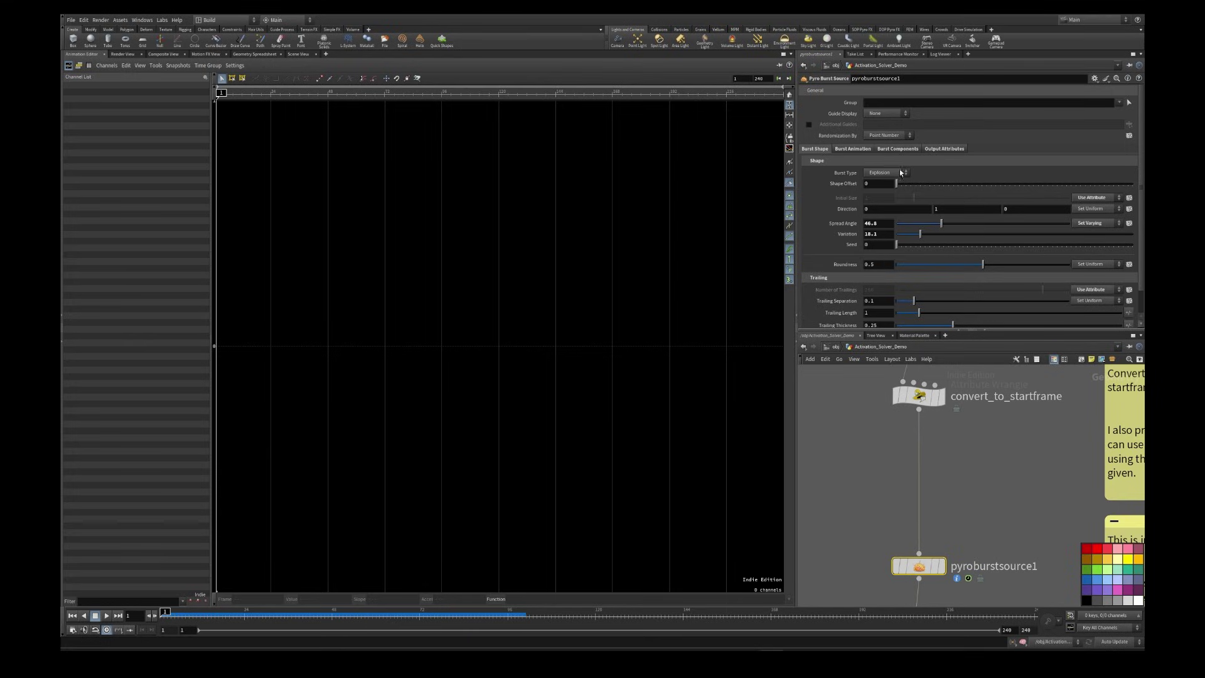
{"action": "left_click", "coordinate": [852, 149]}
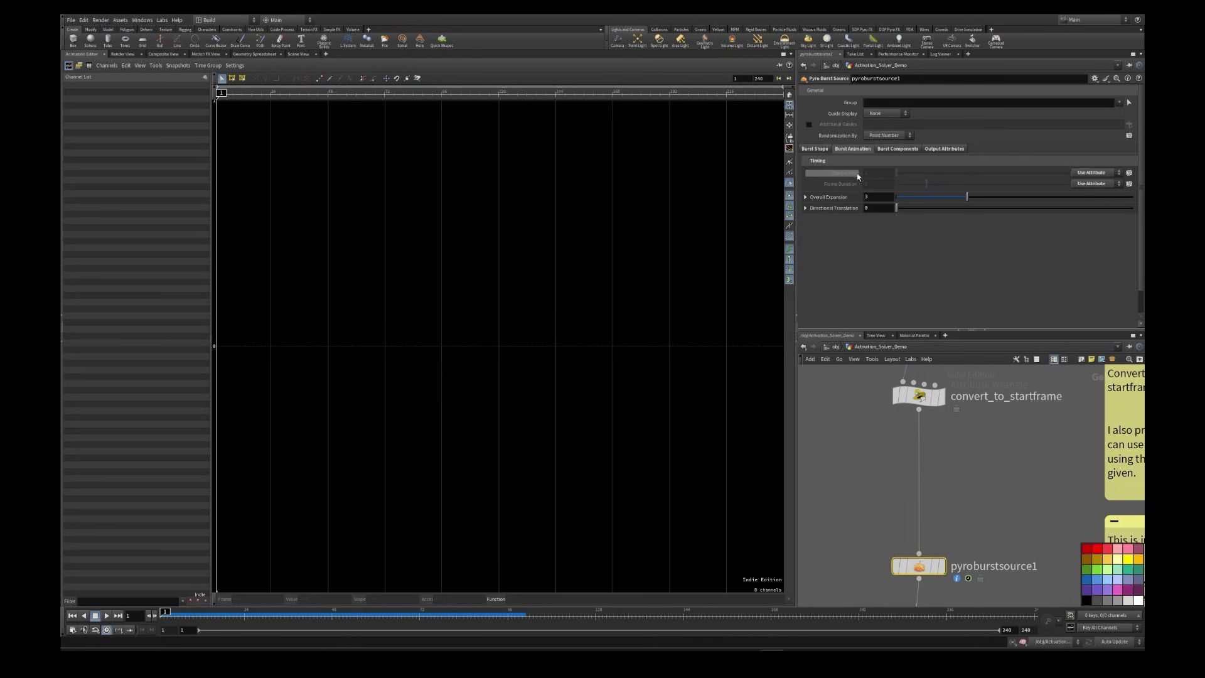
{"action": "left_click", "coordinate": [815, 150]}
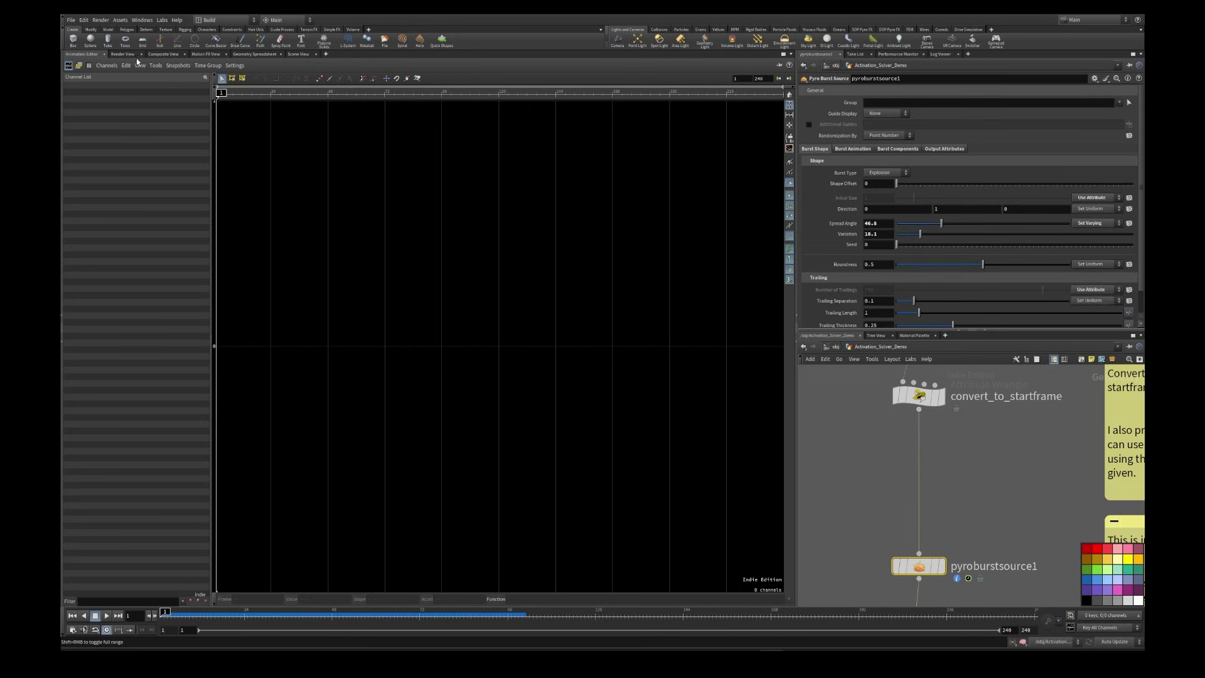
Step: Return to the 3D scene view, display pyroburstsource1, and play and scrub through its bursts
{"action": "left_click", "coordinate": [299, 54]}
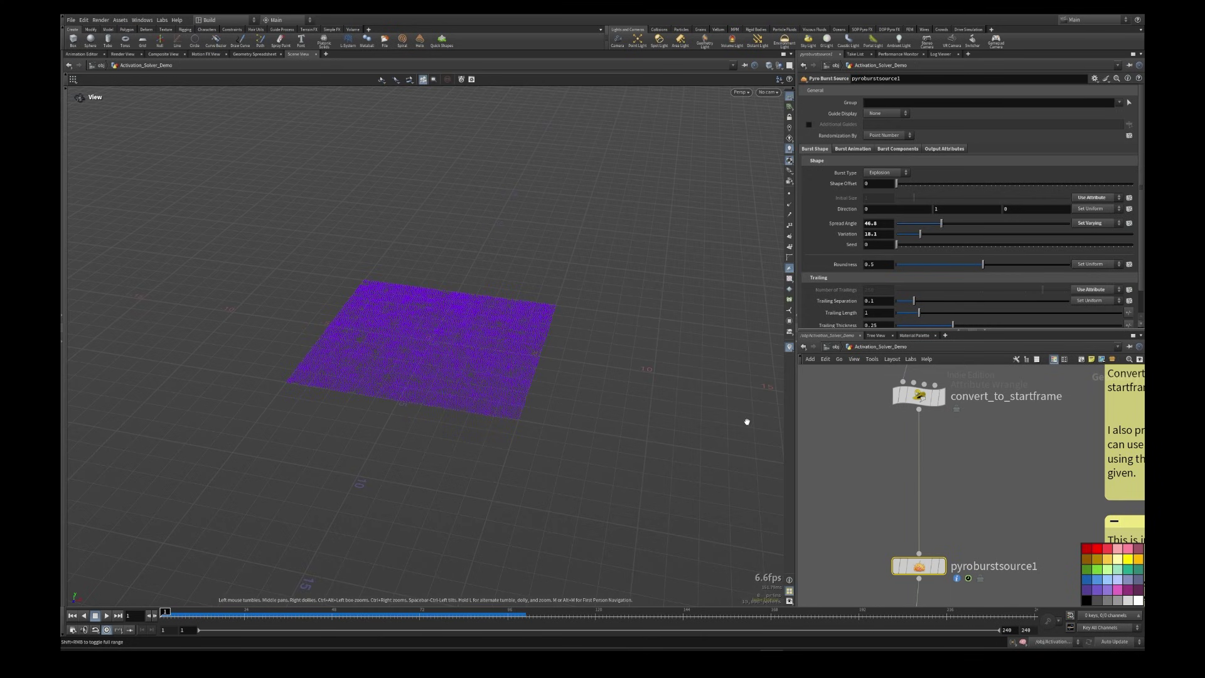
{"action": "middle_click_drag", "start_coordinate": [985, 533], "coordinate": [983, 444]}
{"action": "left_click", "coordinate": [938, 478]}
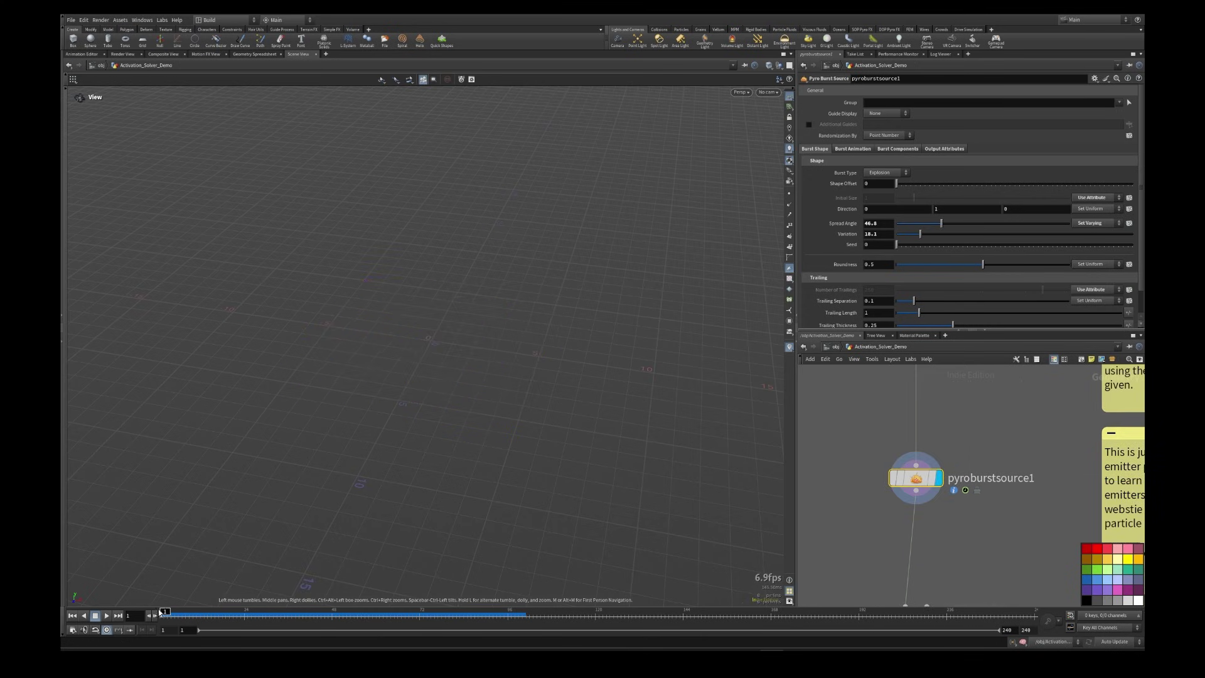
{"action": "left_click", "coordinate": [108, 616]}
{"action": "mouse_move", "coordinate": [206, 618]}
{"action": "left_mouse_down"}
{"action": "mouse_move", "coordinate": [164, 614]}
{"action": "mouse_move", "coordinate": [222, 613]}
{"action": "left_mouse_up"}
Step: Check the clean_attributes settings, then select the chain of nodes from it down to the pyro solver
{"action": "middle_click_drag", "start_coordinate": [976, 571], "coordinate": [983, 532]}
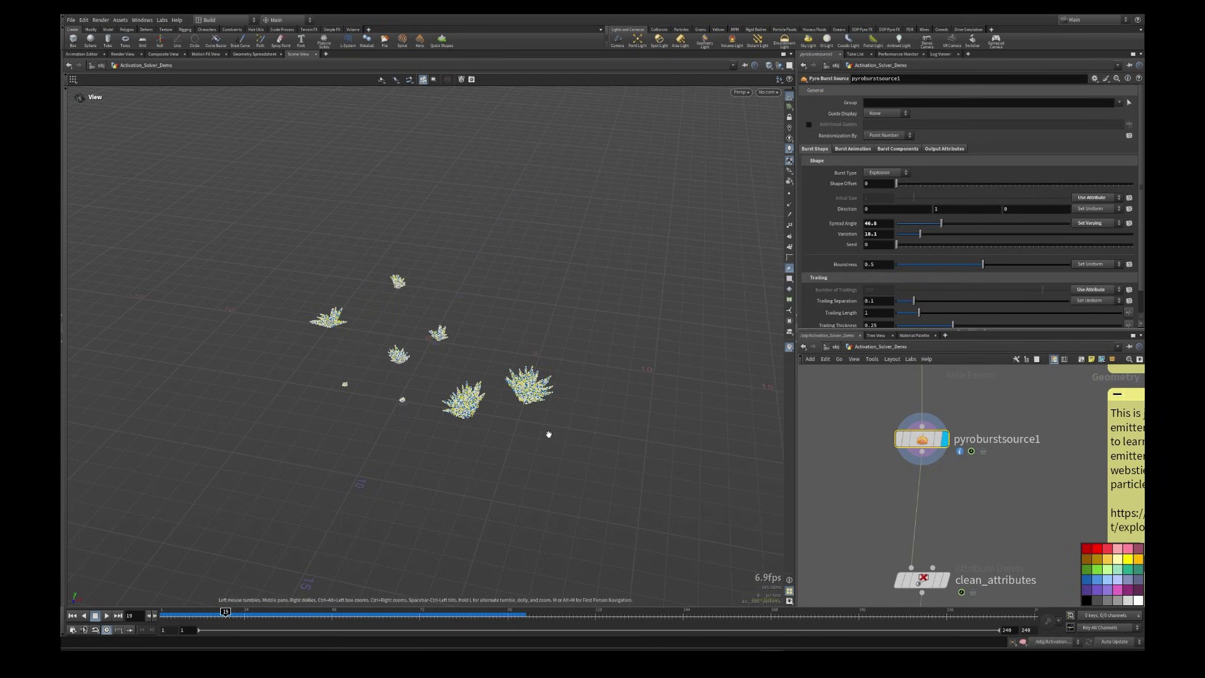
{"action": "left_click", "coordinate": [923, 511]}
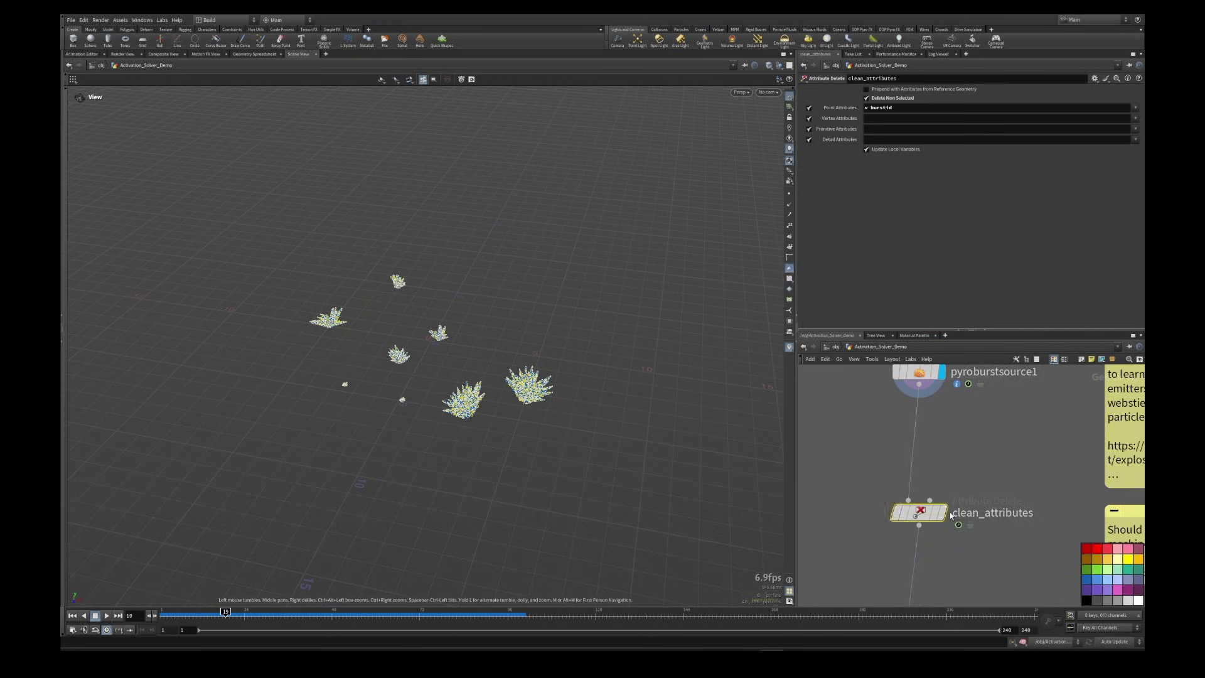
{"action": "scroll", "coordinate": [980, 559], "scroll_direction": "down", "scroll_amount": 3}
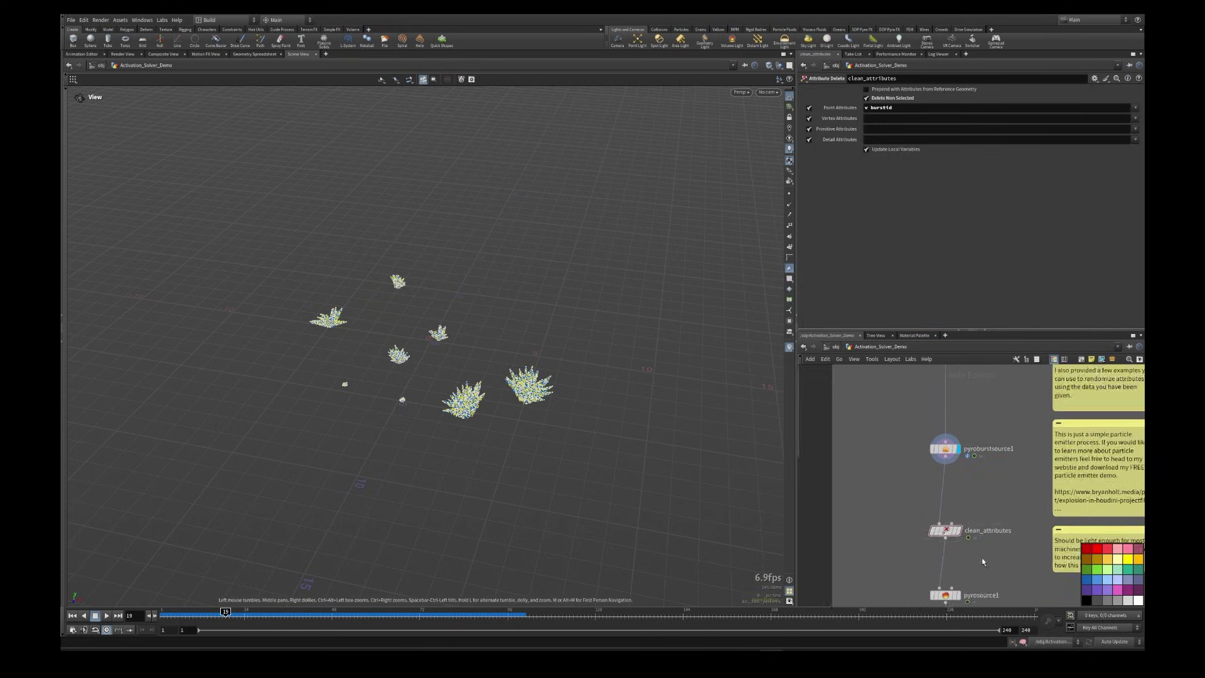
{"action": "middle_click_drag", "start_coordinate": [981, 560], "coordinate": [955, 382]}
{"action": "scroll", "coordinate": [953, 466], "scroll_direction": "down", "scroll_amount": 3}
{"action": "left_click", "coordinate": [932, 546]}
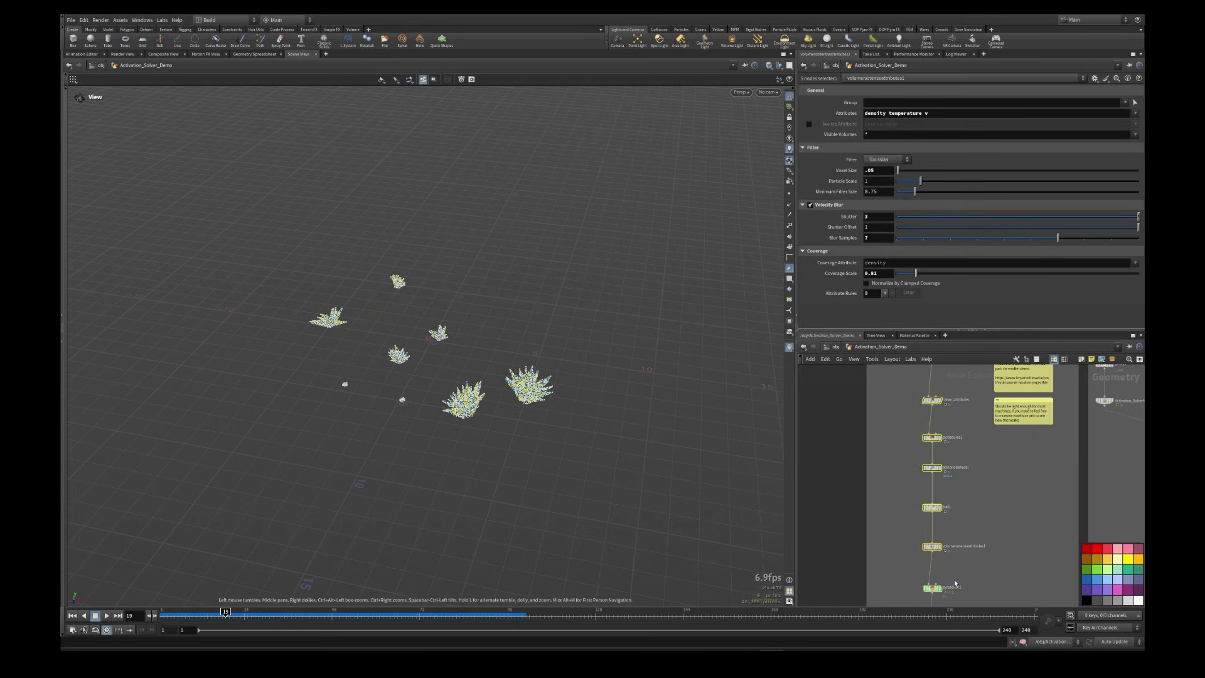
Step: Select pyrosolver1, then display pyrobakevolume1 to view the finished explosion
{"action": "scroll", "coordinate": [967, 446], "scroll_direction": "up", "scroll_amount": 5}
{"action": "left_click", "coordinate": [929, 486]}
{"action": "middle_click_drag", "start_coordinate": [969, 513], "coordinate": [970, 427]}
{"action": "left_click", "coordinate": [927, 506]}
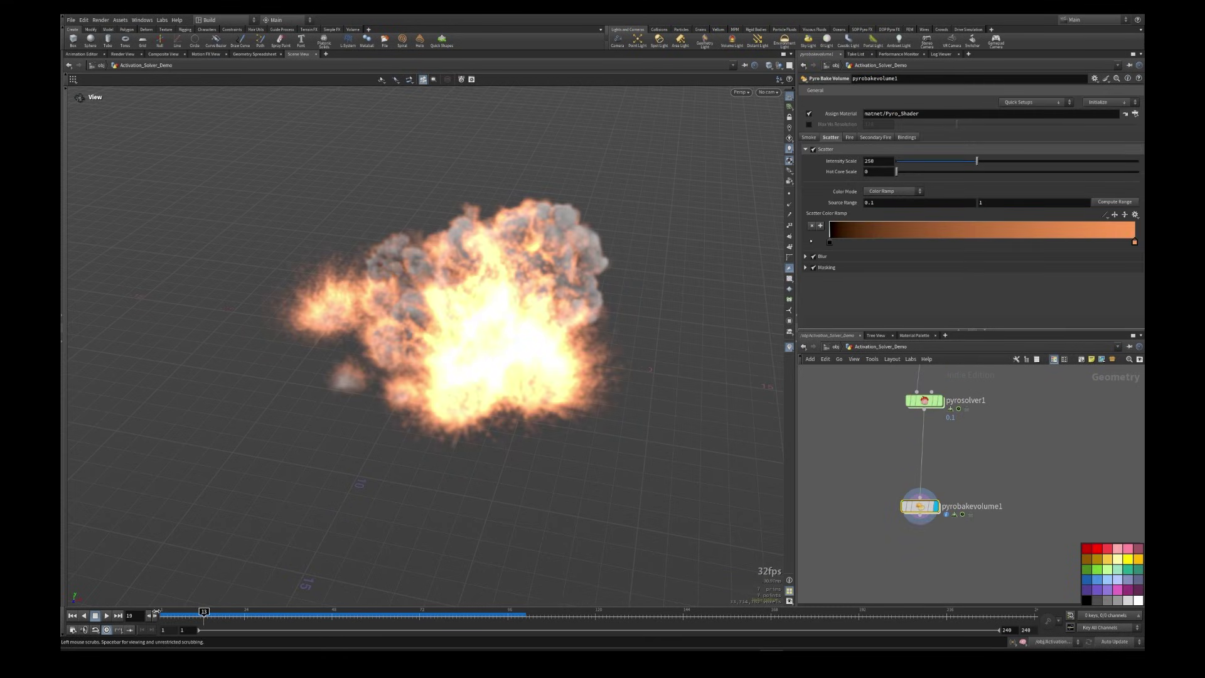
Step: Replay the finished explosion from its first frames and scrub through it
{"action": "left_click", "coordinate": [162, 614]}
{"action": "left_click", "coordinate": [107, 616]}
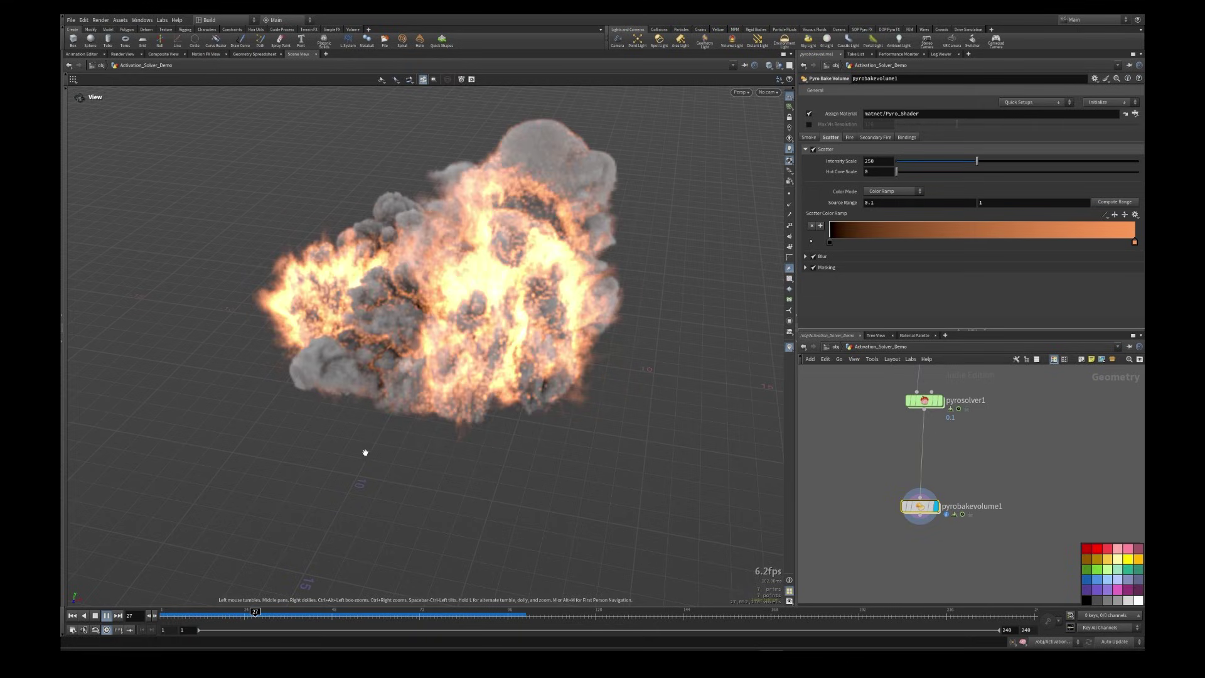
{"action": "left_click_drag", "start_coordinate": [182, 615], "coordinate": [361, 616]}
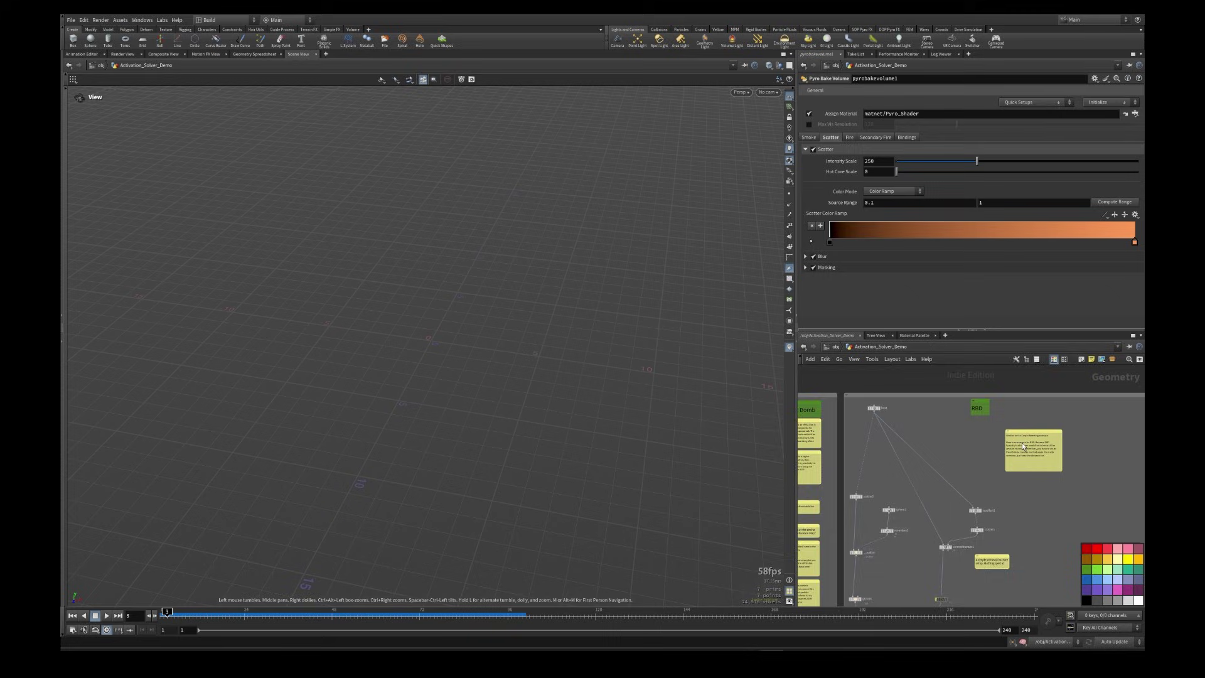
Step: Go to the RBD example network and display box1, the wall geometry
{"action": "scroll", "coordinate": [998, 447], "scroll_direction": "up", "scroll_amount": 3}
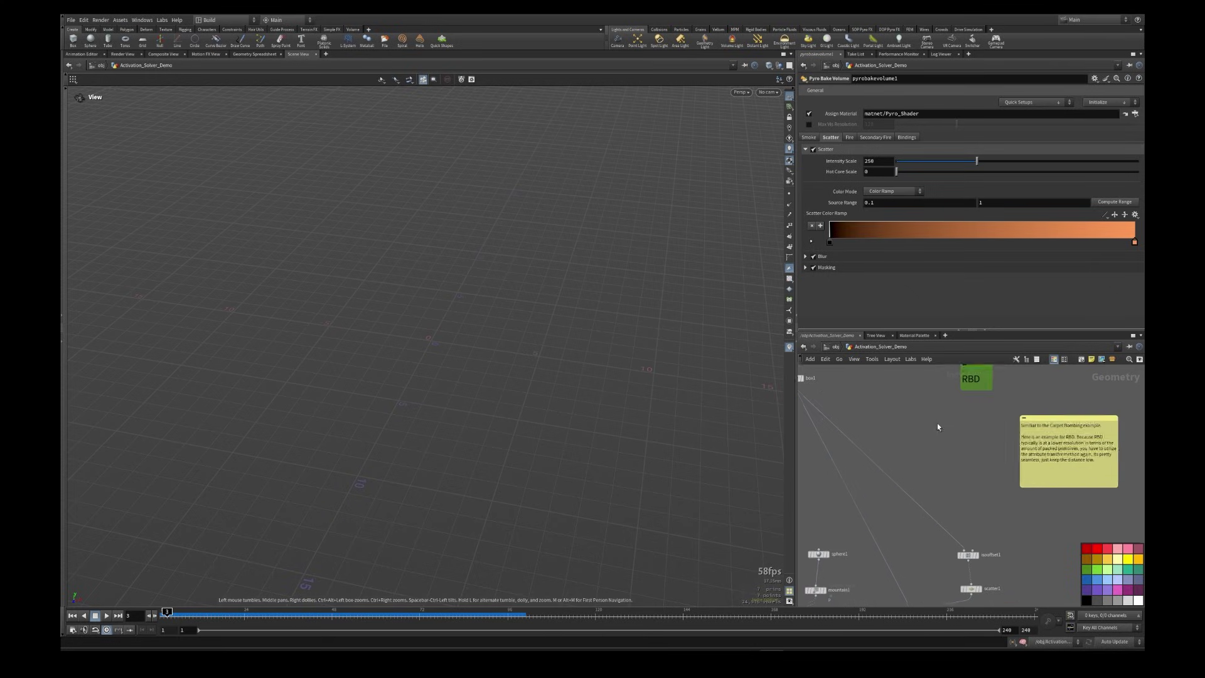
{"action": "middle_click_drag", "start_coordinate": [828, 398], "coordinate": [923, 477]}
{"action": "left_click", "coordinate": [895, 458]}
{"action": "middle_click_drag", "start_coordinate": [816, 471], "coordinate": [1108, 432]}
{"action": "scroll", "coordinate": [1027, 461], "scroll_direction": "down", "scroll_amount": 4}
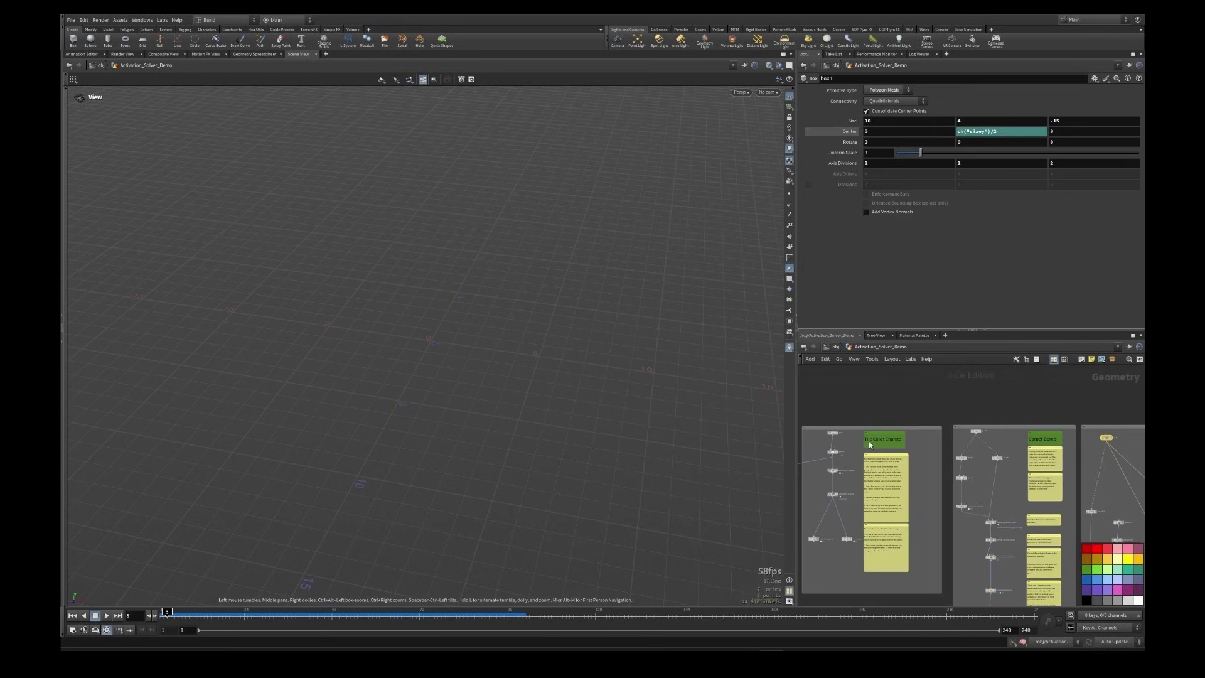
{"action": "scroll", "coordinate": [1054, 448], "scroll_direction": "up", "scroll_amount": 3}
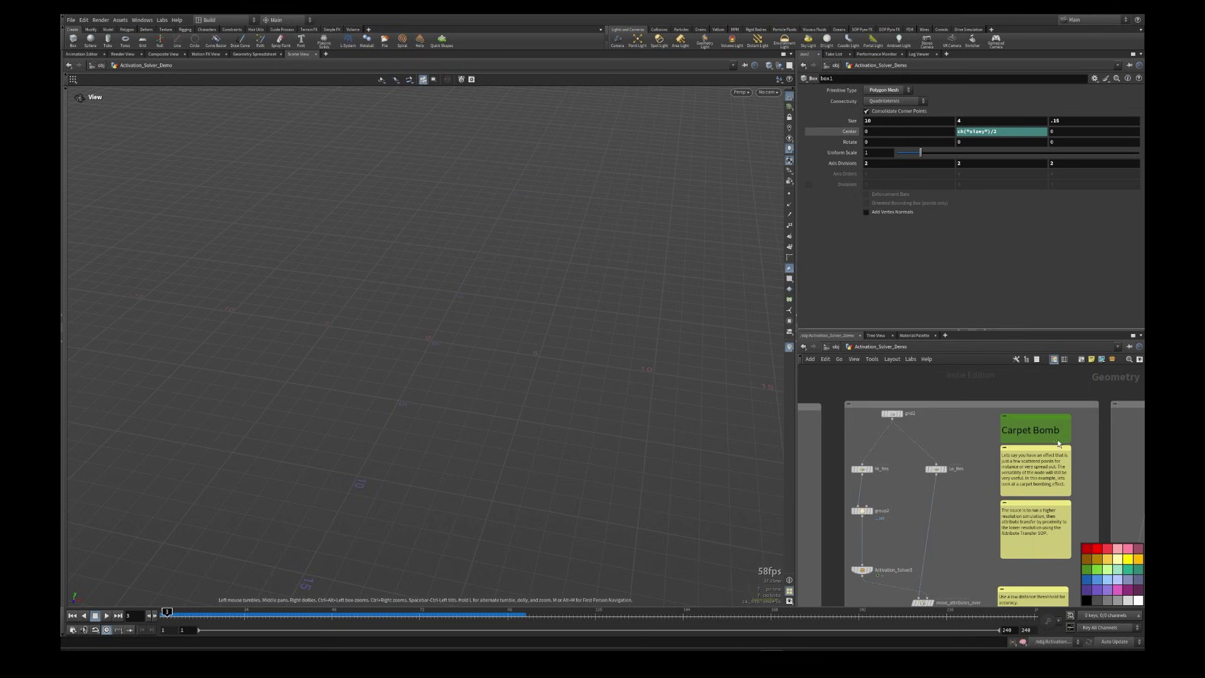
{"action": "middle_click_drag", "start_coordinate": [979, 442], "coordinate": [706, 421]}
{"action": "mouse_move", "coordinate": [1005, 440]}
{"action": "middle_mouse_down"}
{"action": "mouse_move", "coordinate": [921, 433]}
{"action": "mouse_move", "coordinate": [988, 437]}
{"action": "middle_mouse_up"}
{"action": "left_click", "coordinate": [981, 412]}
{"action": "scroll", "coordinate": [902, 406], "scroll_direction": "up", "scroll_amount": 2}
{"action": "left_click", "coordinate": [905, 403]}
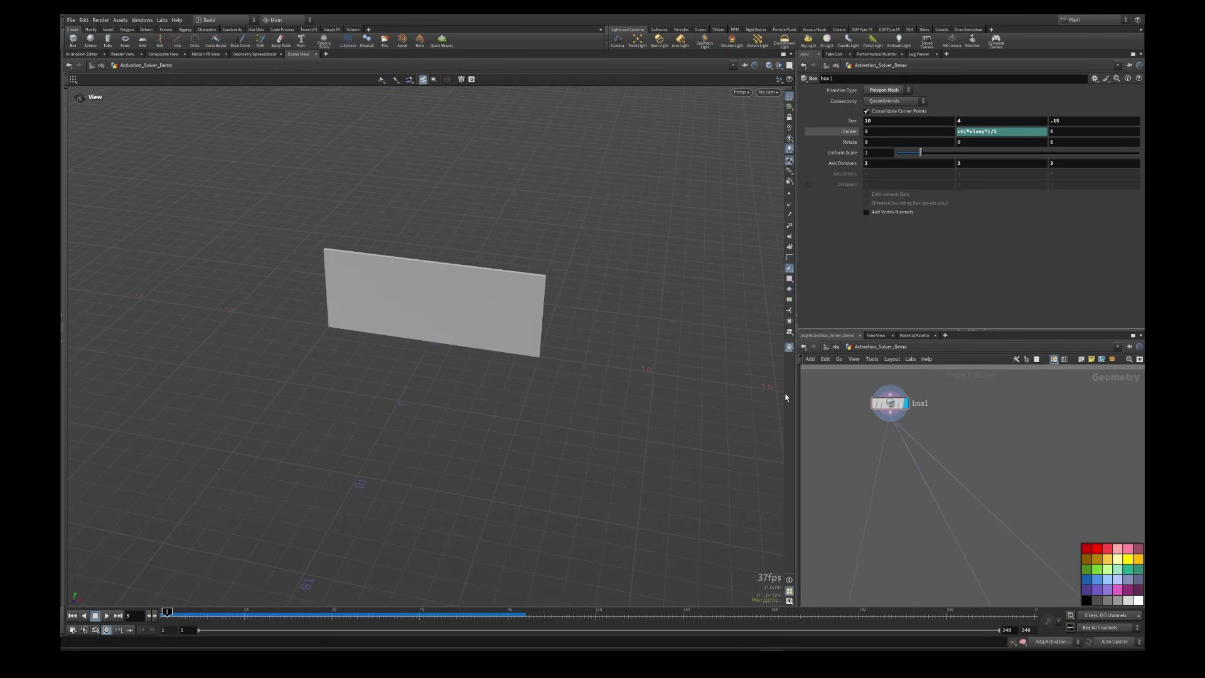
Step: Display scatter2 to view the points scattered over the wall
{"action": "scroll", "coordinate": [968, 451], "scroll_direction": "down", "scroll_amount": 3}
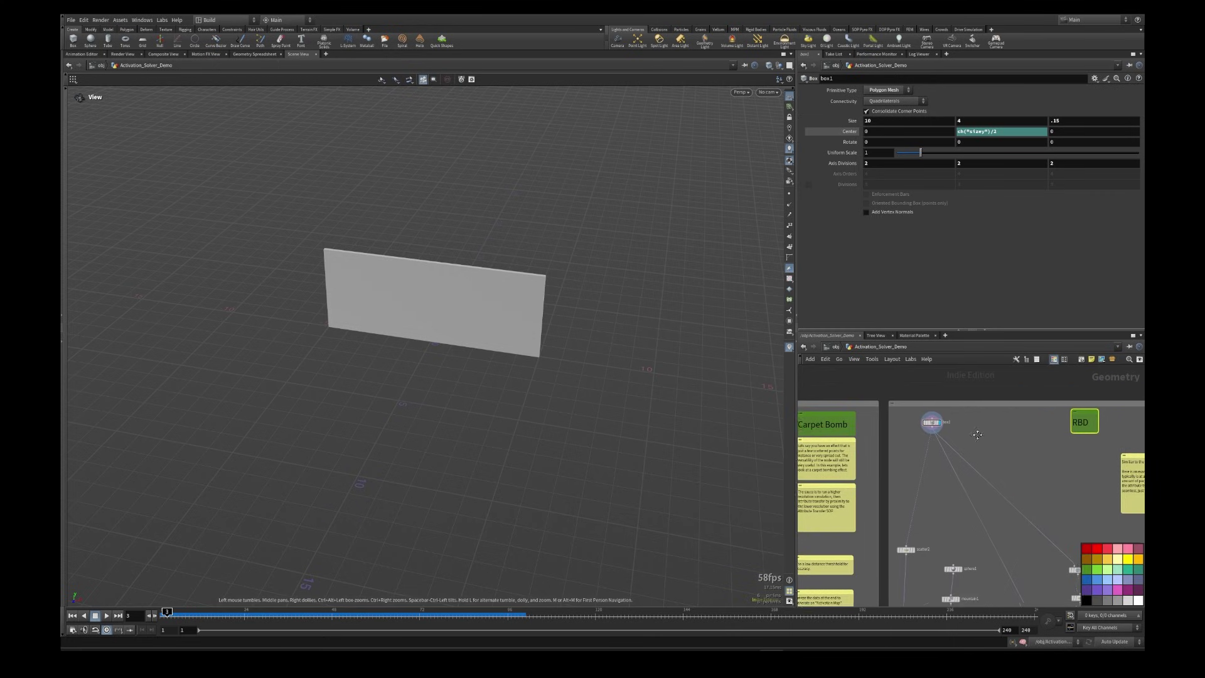
{"action": "middle_click_drag", "start_coordinate": [940, 538], "coordinate": [947, 400]}
{"action": "scroll", "coordinate": [946, 400], "scroll_direction": "up", "scroll_amount": 2}
{"action": "left_click", "coordinate": [906, 425]}
{"action": "left_click", "coordinate": [917, 424]}
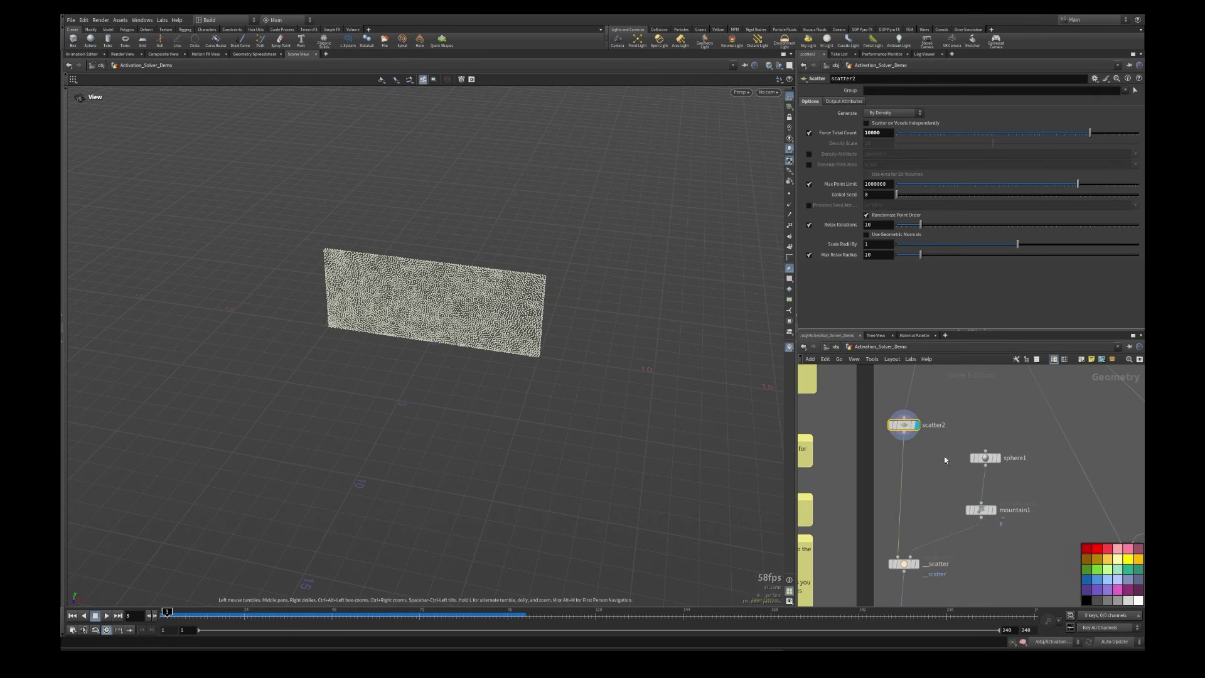
Step: Display the __scatter group node and inspect its grouped points on the wall up close from the front
{"action": "scroll", "coordinate": [932, 443], "scroll_direction": "down", "scroll_amount": 5}
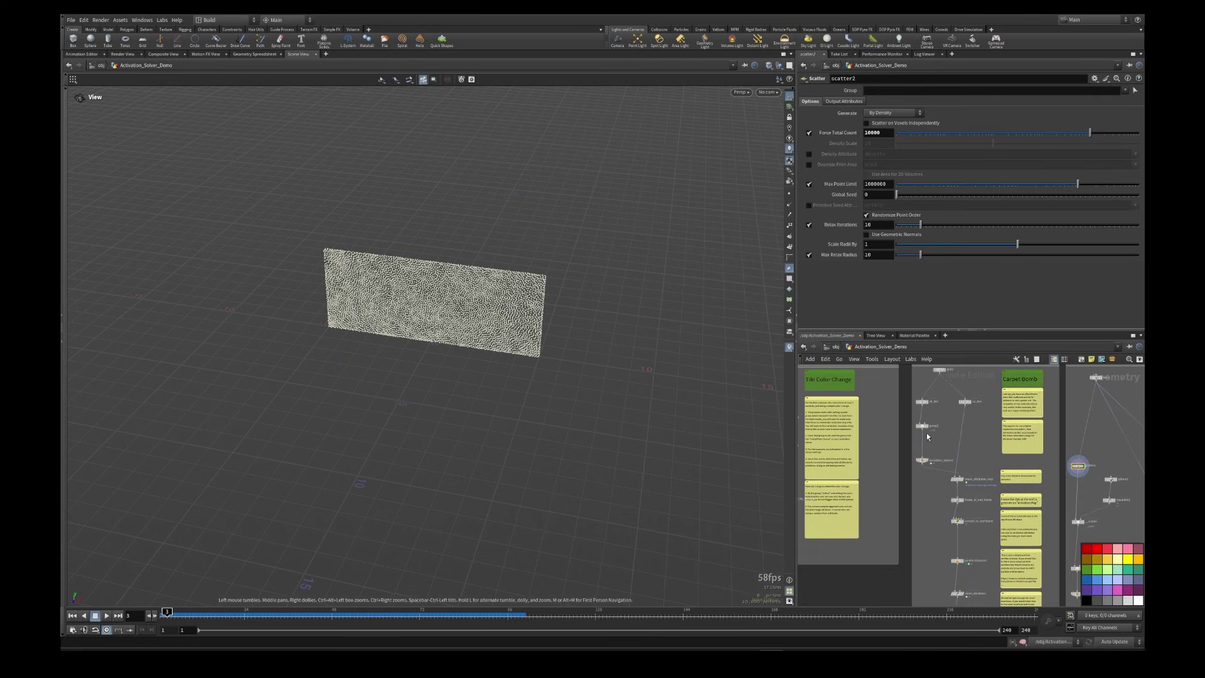
{"action": "scroll", "coordinate": [1112, 527], "scroll_direction": "up", "scroll_amount": 4}
{"action": "middle_click_drag", "start_coordinate": [1108, 527], "coordinate": [977, 425]}
{"action": "middle_click_drag", "start_coordinate": [966, 490], "coordinate": [970, 526]}
{"action": "left_click", "coordinate": [931, 445]}
{"action": "left_click", "coordinate": [924, 460]}
{"action": "left_click", "coordinate": [939, 461]}
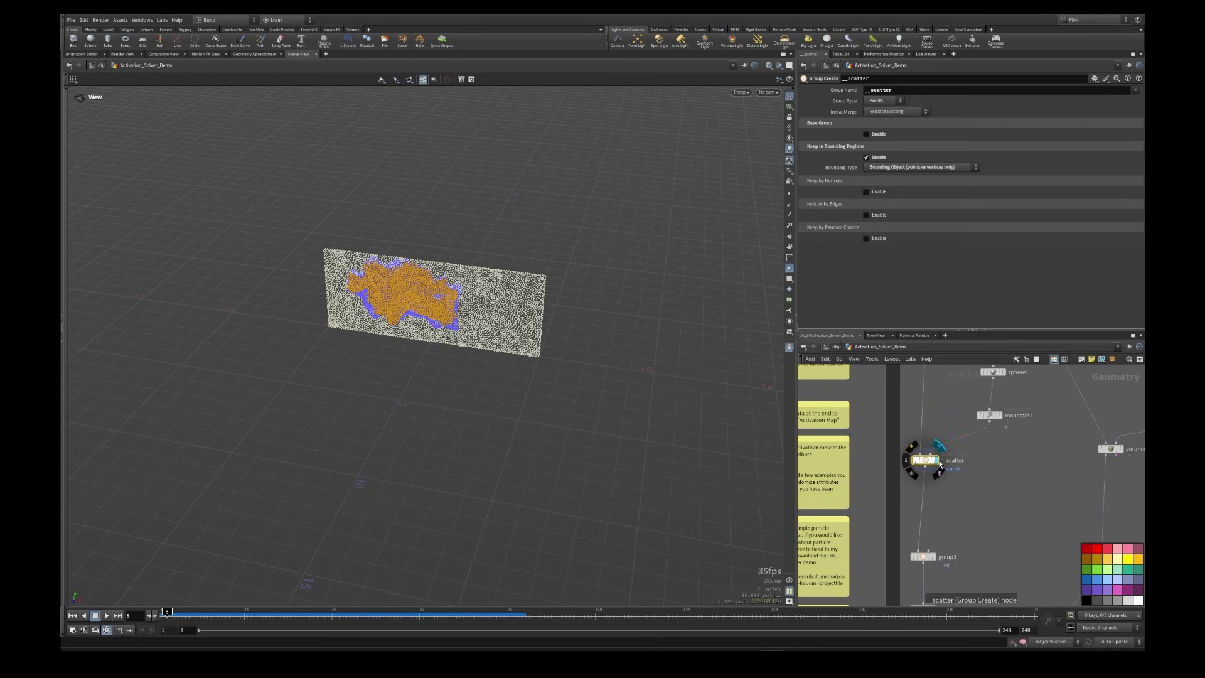
{"action": "left_click_drag", "start_coordinate": [490, 346], "coordinate": [393, 291]}
{"action": "right_click_drag", "start_coordinate": [393, 291], "coordinate": [508, 303]}
{"action": "left_click_drag", "start_coordinate": [508, 304], "coordinate": [468, 295]}
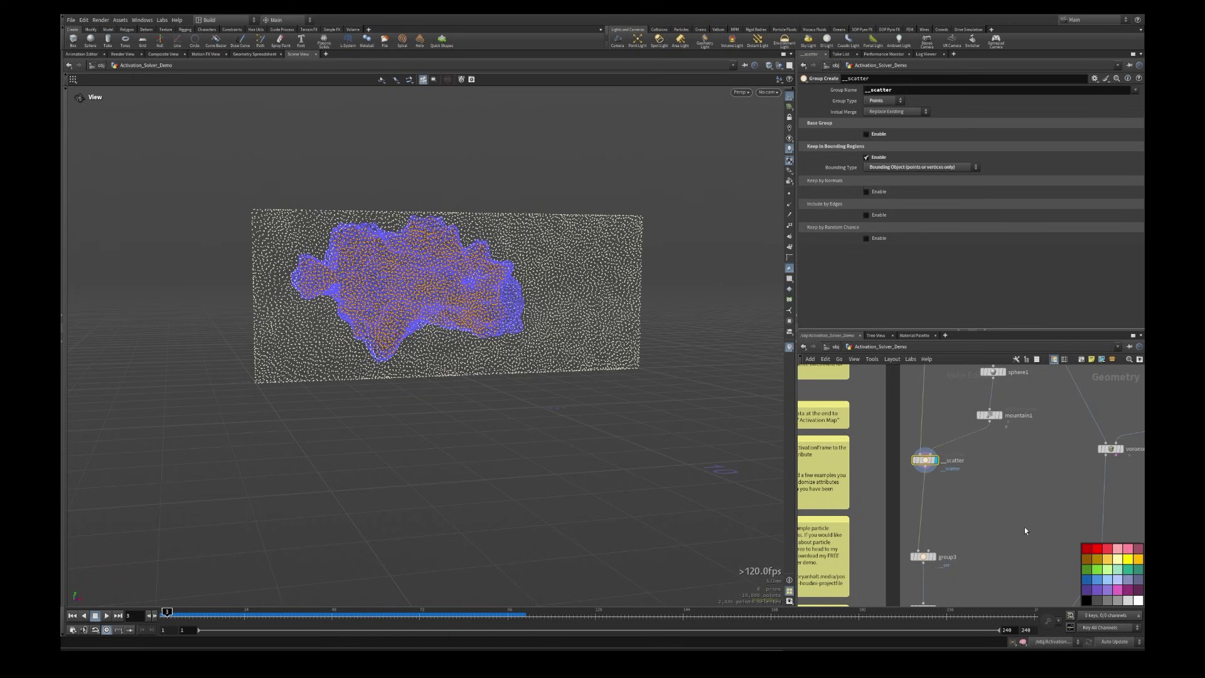
Step: Select Activation_Solver4 and review its Initial Point Group and Scatter Group settings
{"action": "scroll", "coordinate": [1016, 524], "scroll_direction": "down", "scroll_amount": 3}
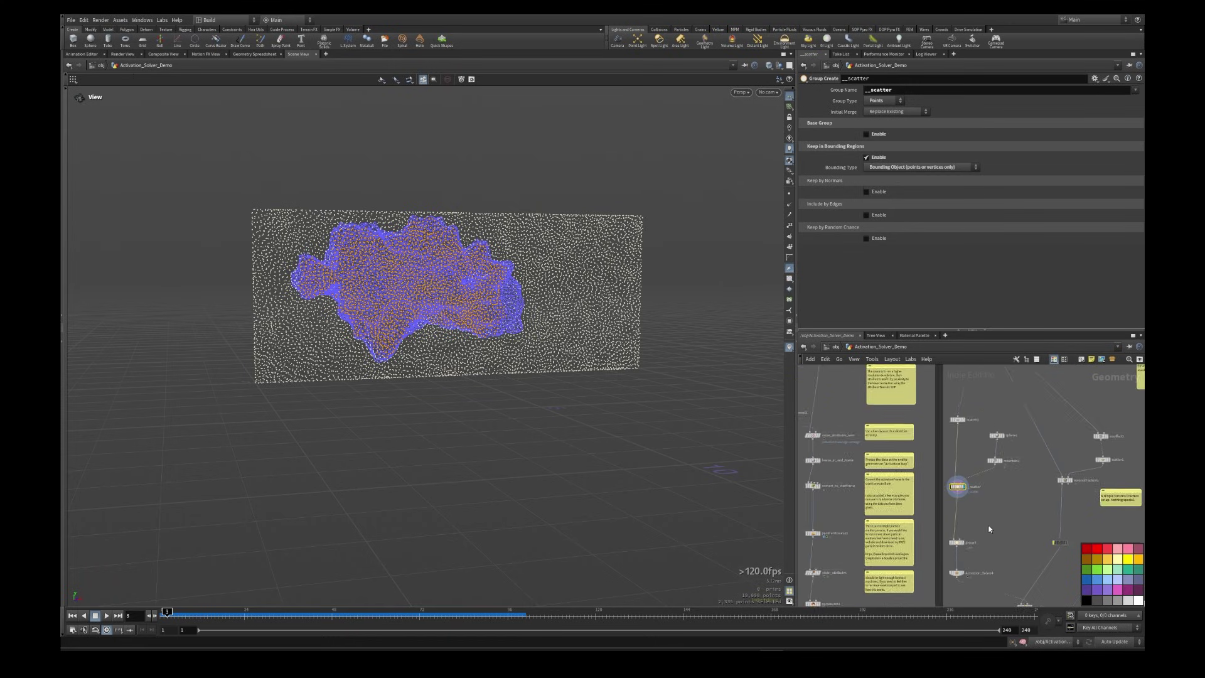
{"action": "left_click", "coordinate": [947, 514]}
{"action": "scroll", "coordinate": [896, 262], "scroll_direction": "up", "scroll_amount": 2}
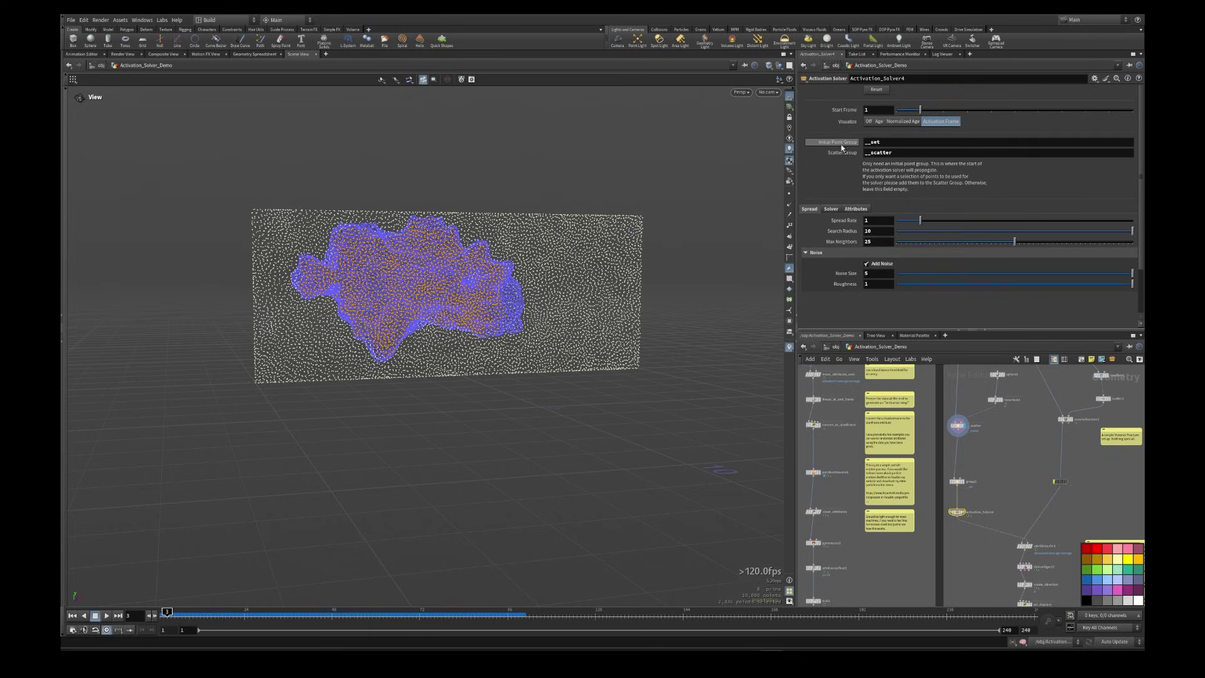
{"action": "left_click", "coordinate": [893, 143]}
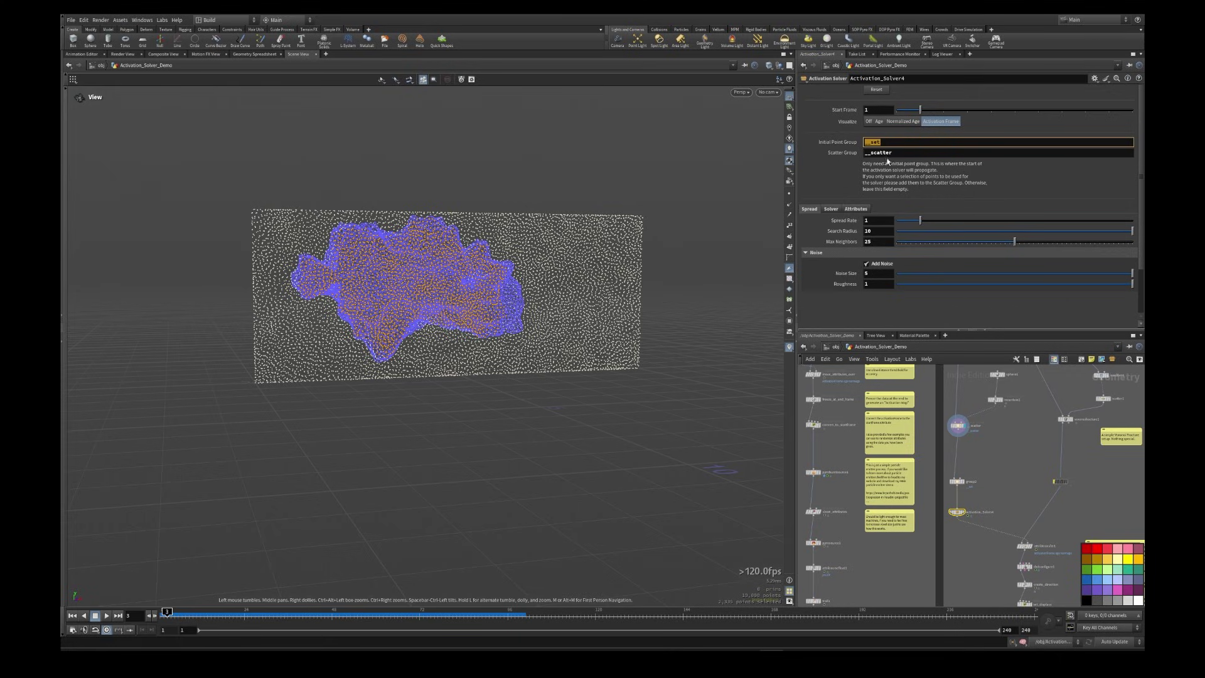
{"action": "key", "text": "Tab"}
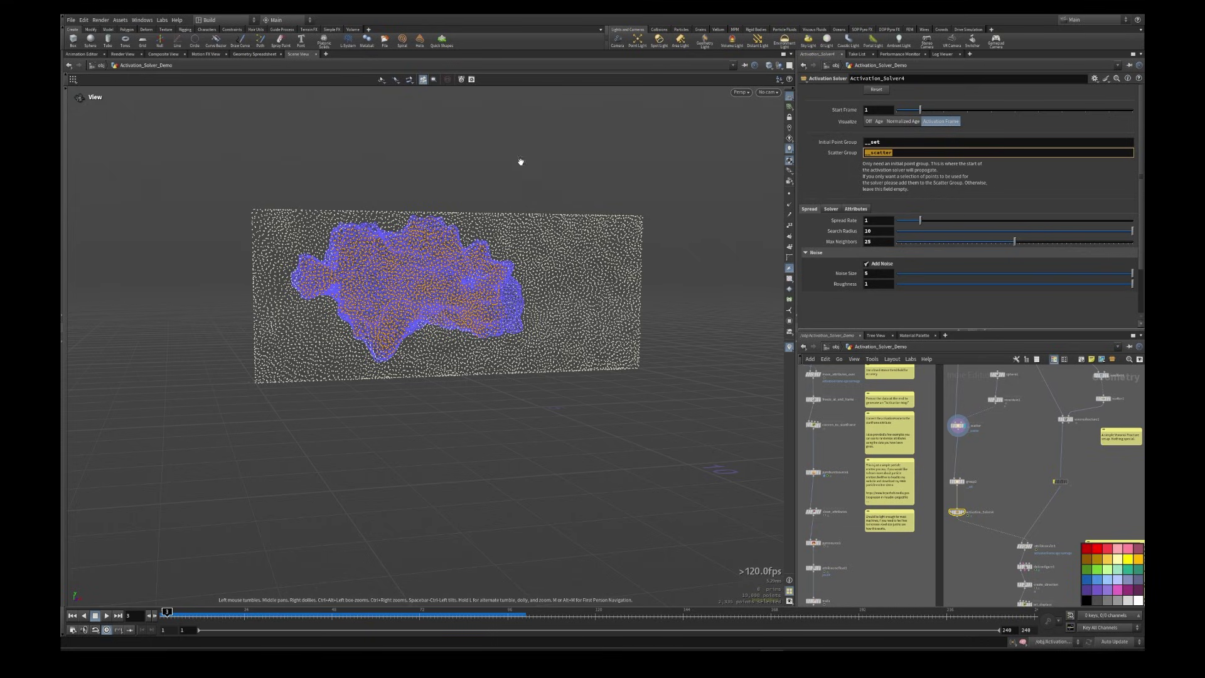
{"action": "scroll", "coordinate": [966, 439], "scroll_direction": "up", "scroll_amount": 2}
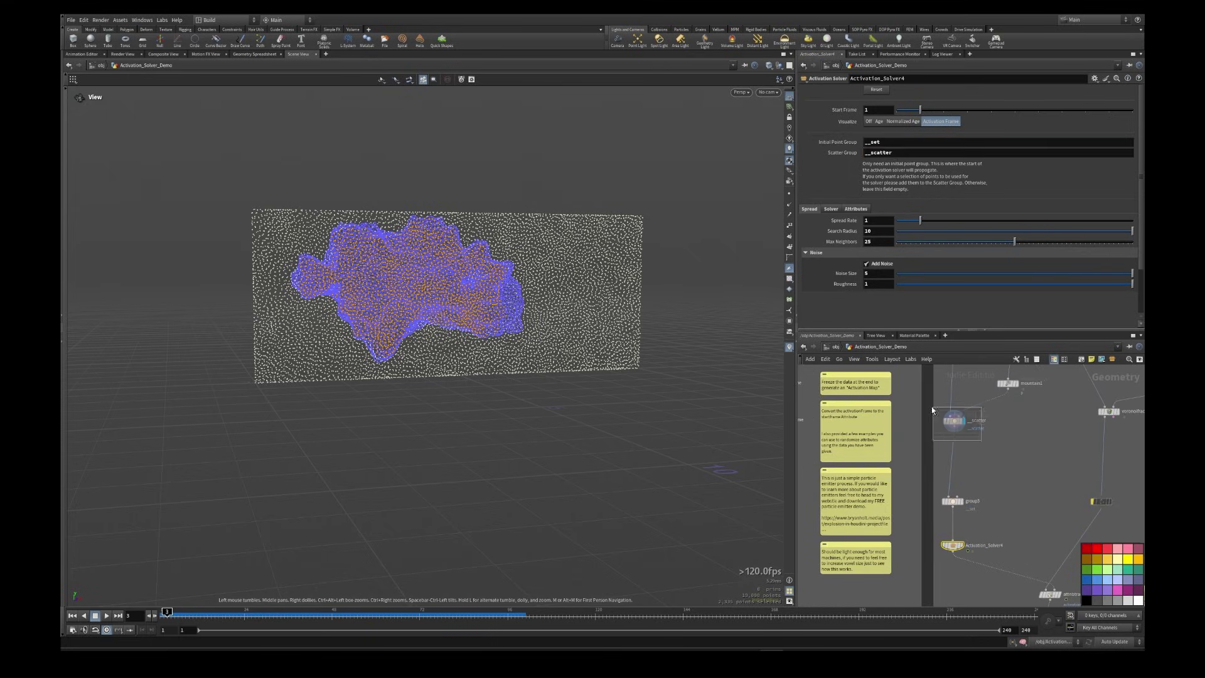
Step: Check the __scatter and group3 settings, and display group3 to view the starting points
{"action": "left_click", "coordinate": [954, 420]}
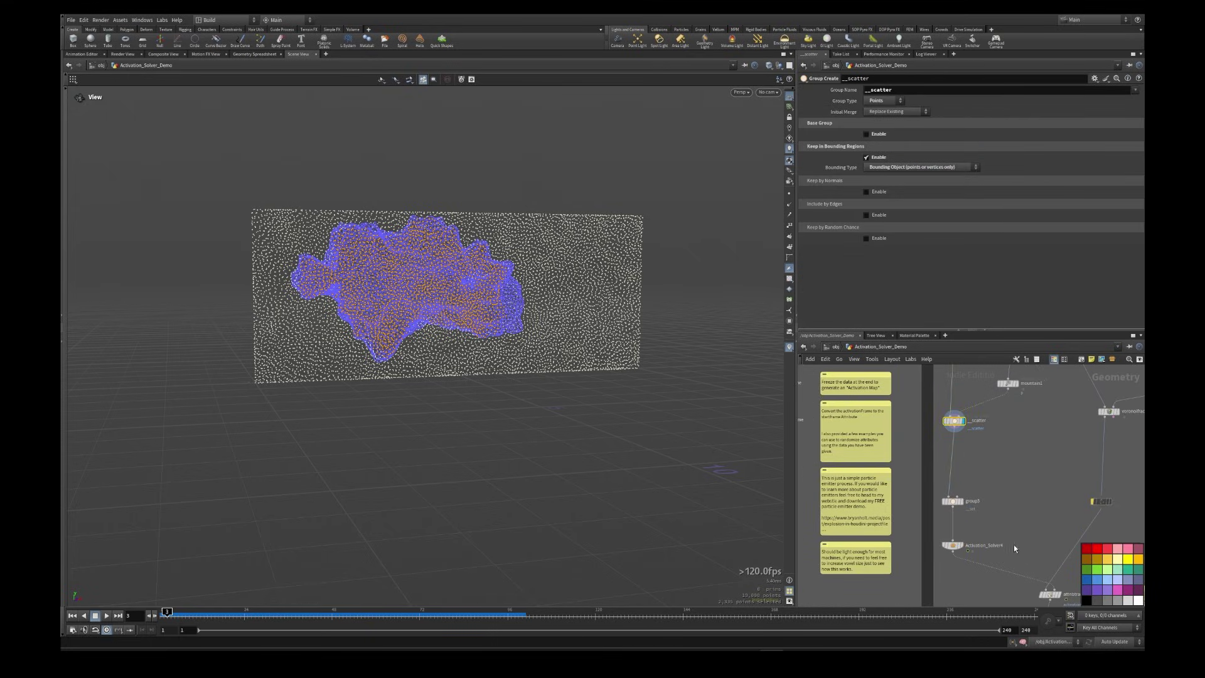
{"action": "left_click", "coordinate": [952, 501]}
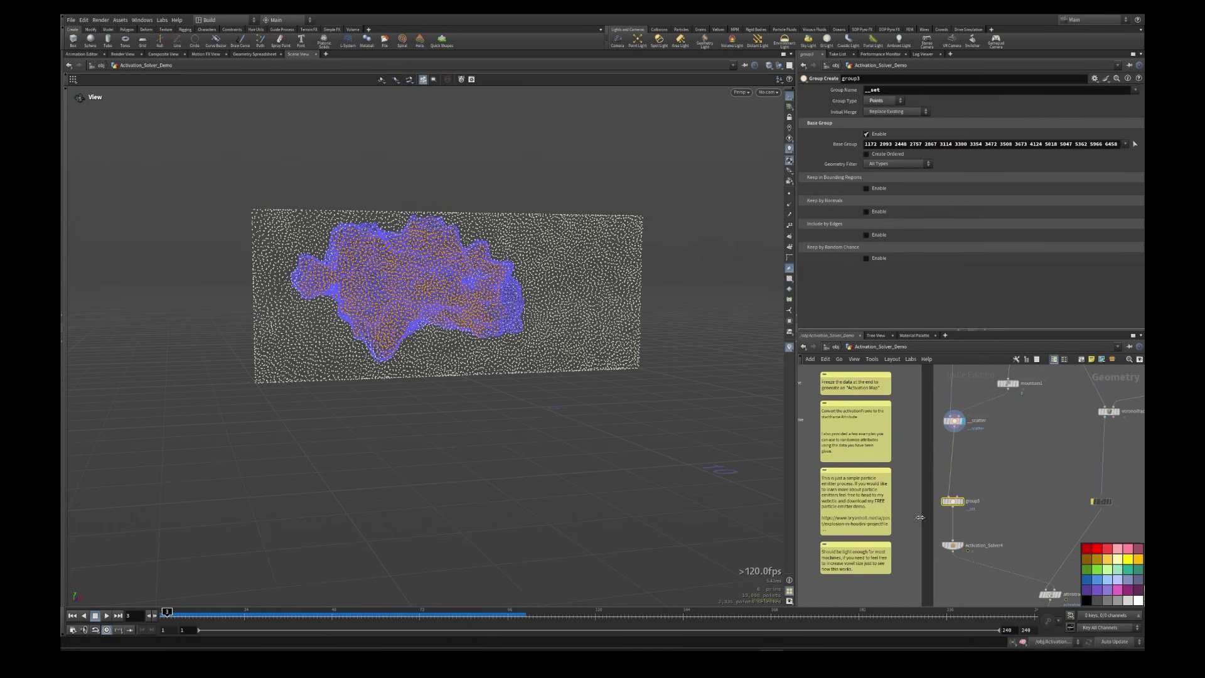
{"action": "left_click", "coordinate": [964, 500]}
Step: Display Activation_Solver4 and play the activation spreading through the scatter group
{"action": "left_click", "coordinate": [952, 545]}
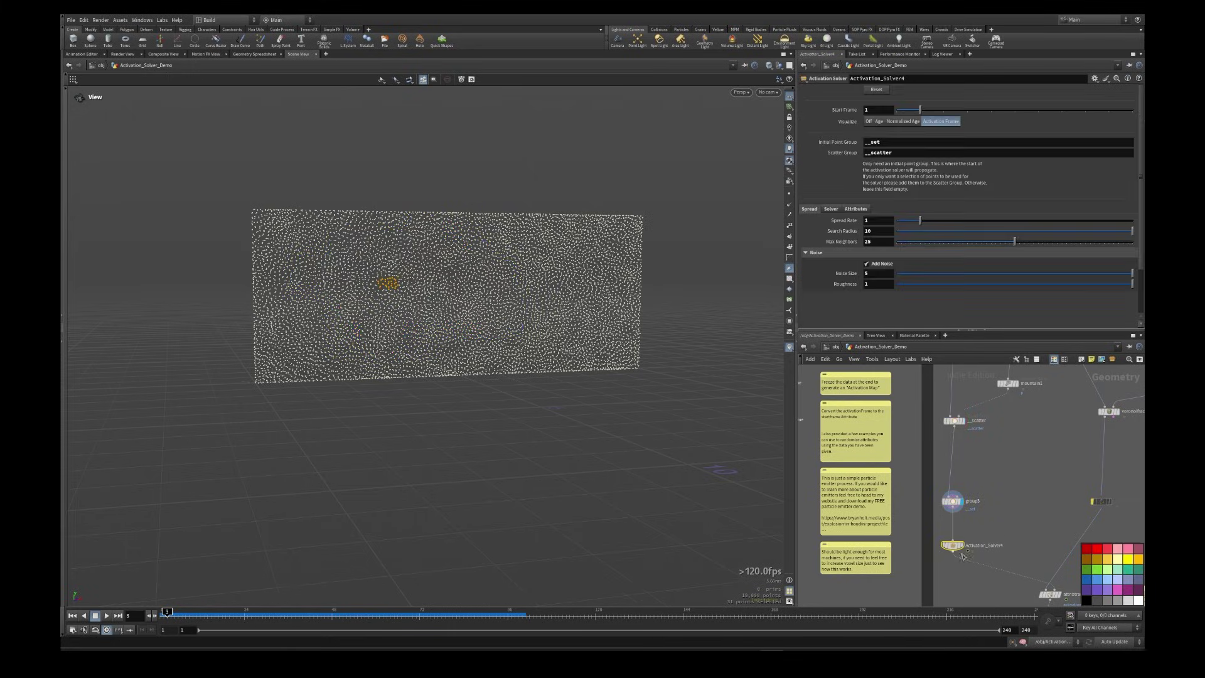
{"action": "left_click", "coordinate": [964, 545]}
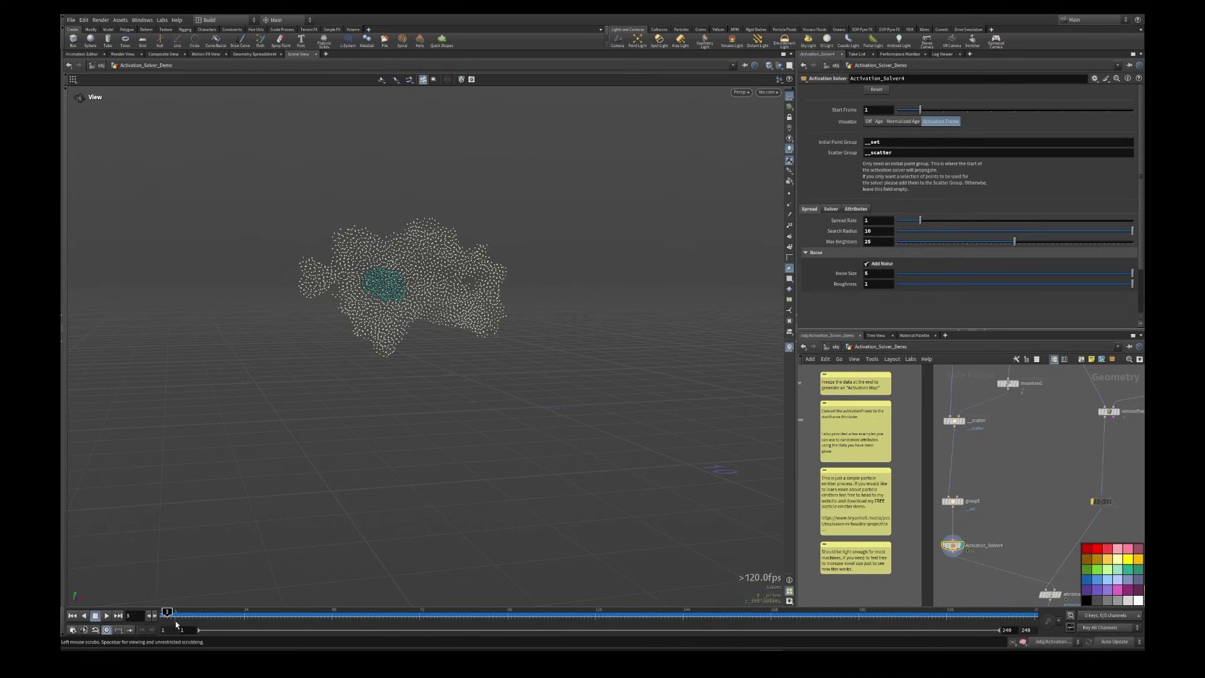
{"action": "left_click", "coordinate": [107, 615]}
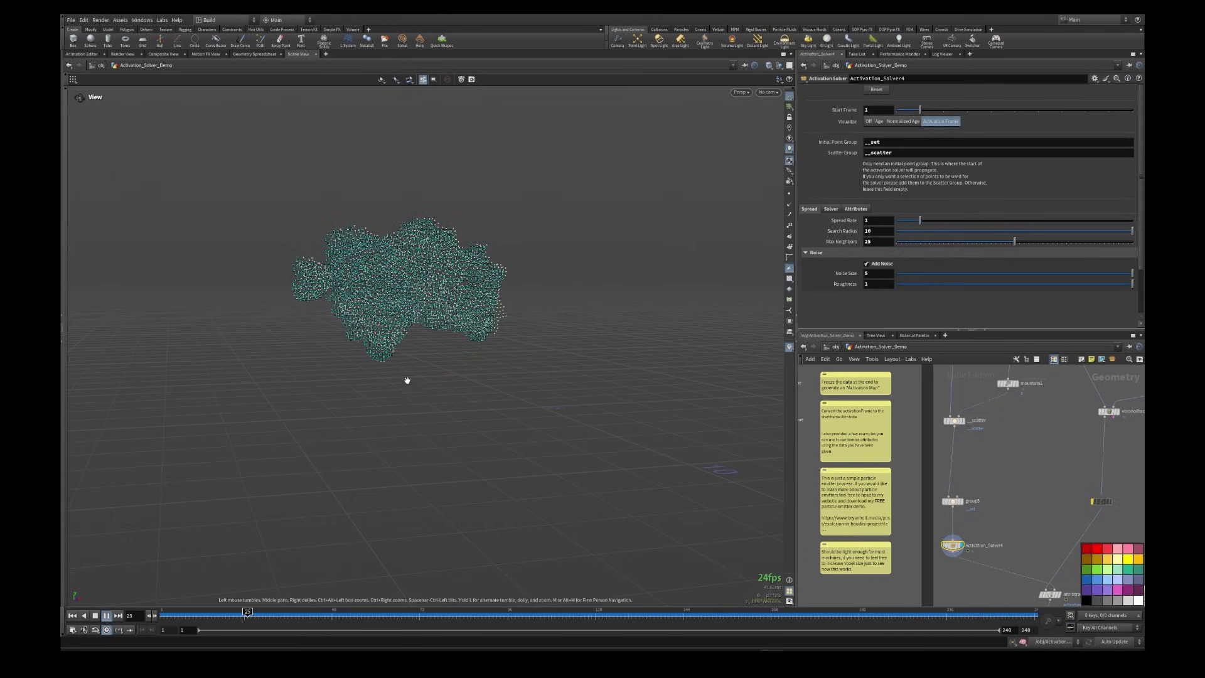
Step: Set Activation_Solver4 to visualize Normalized Age, and replay and scrub through the spread
{"action": "left_click", "coordinate": [905, 123]}
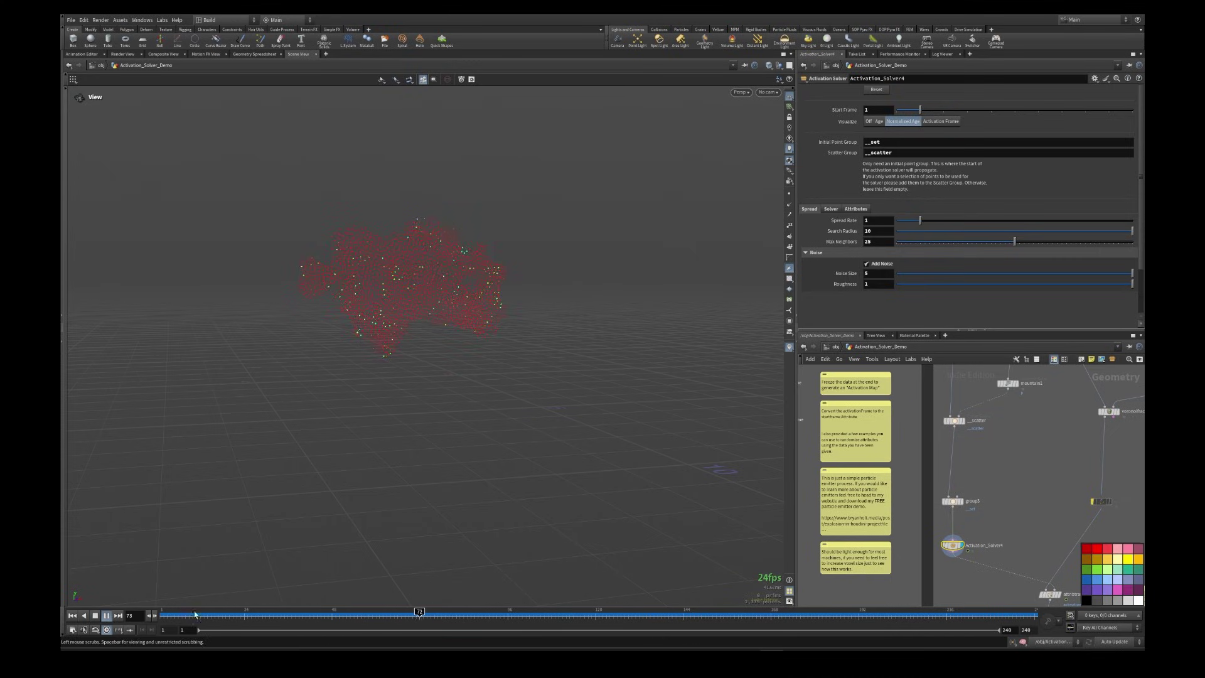
{"action": "left_click", "coordinate": [94, 615]}
{"action": "left_click", "coordinate": [107, 616]}
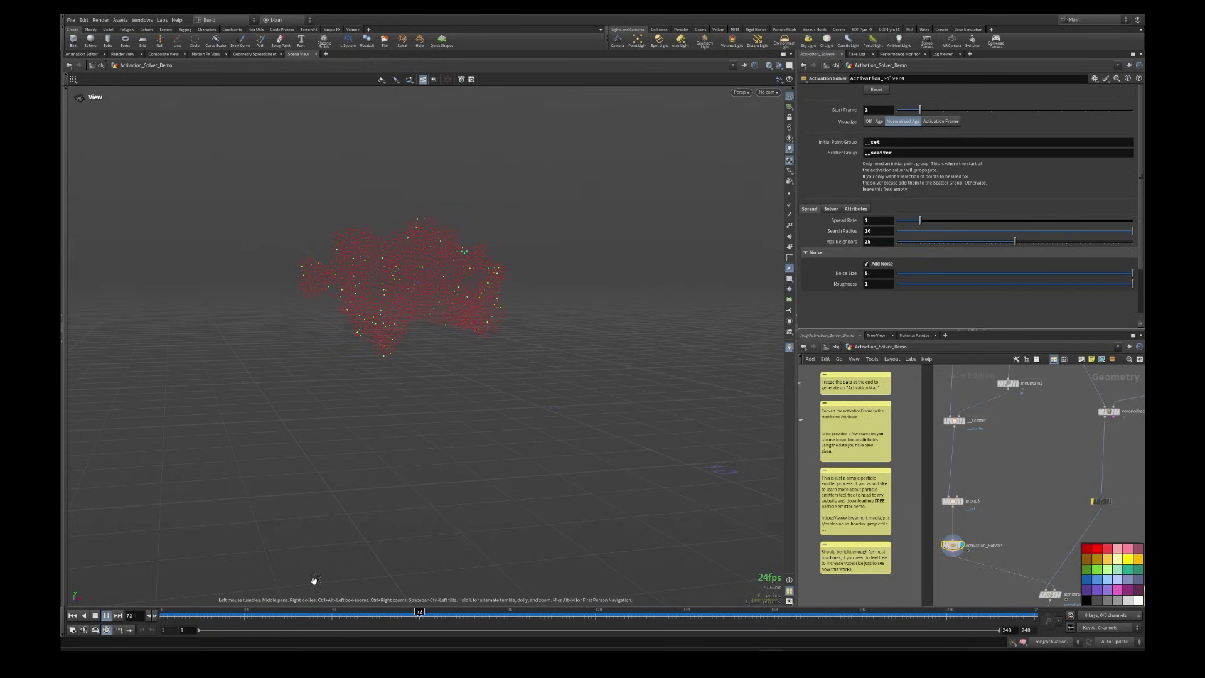
{"action": "left_click_drag", "start_coordinate": [191, 616], "coordinate": [474, 616]}
Step: Display voronoifracture1 and show the fractured wall in wireframe
{"action": "middle_click_drag", "start_coordinate": [1031, 492], "coordinate": [875, 613]}
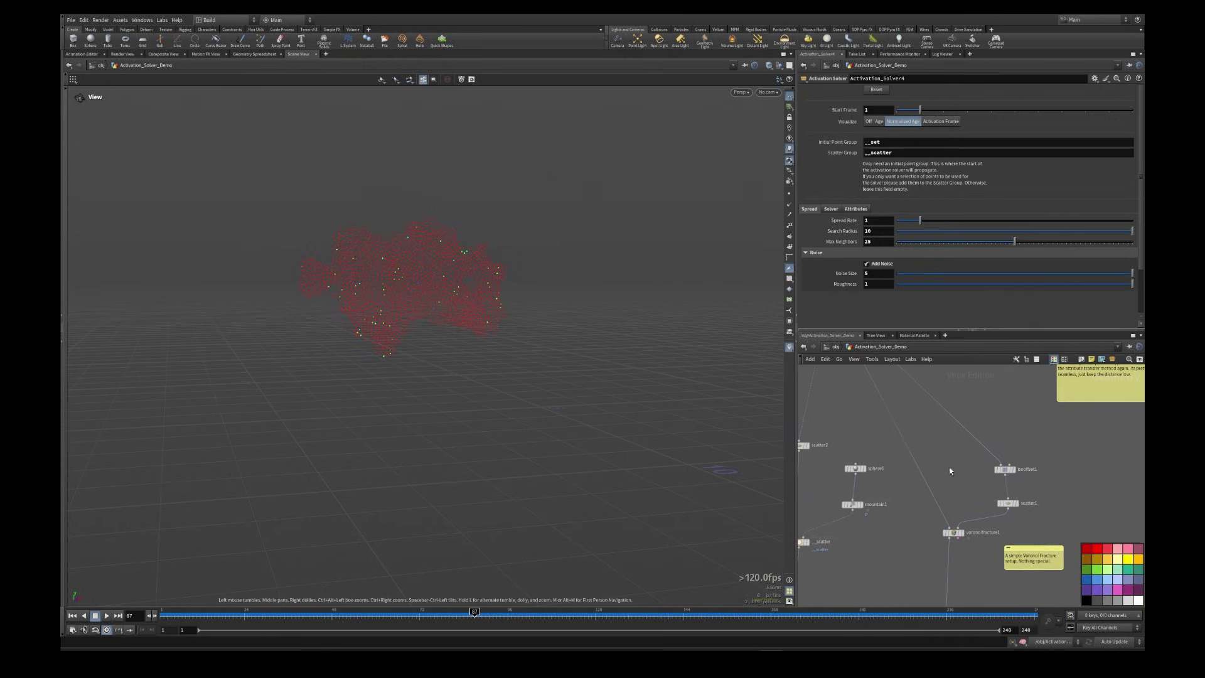
{"action": "left_click", "coordinate": [961, 533]}
{"action": "left_click", "coordinate": [953, 533]}
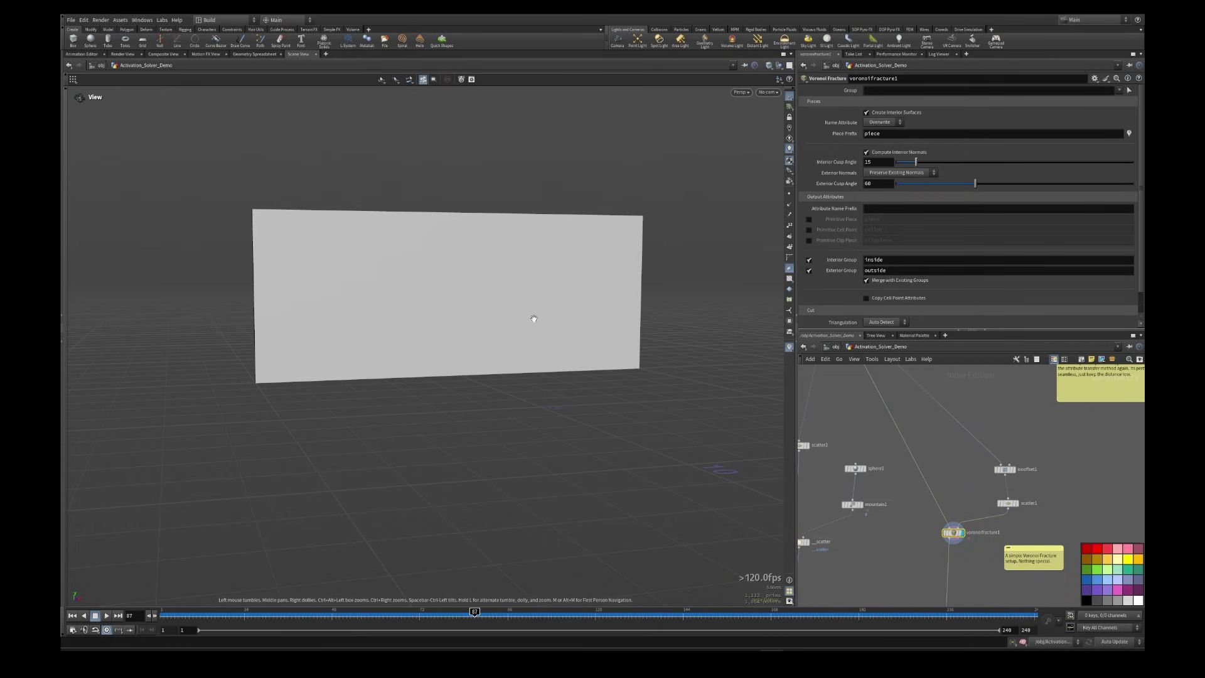
{"action": "key", "text": "w"}
Step: Select attribtransfer1 and review its distance threshold and the point attributes it transfers
{"action": "middle_click_drag", "start_coordinate": [992, 554], "coordinate": [983, 383]}
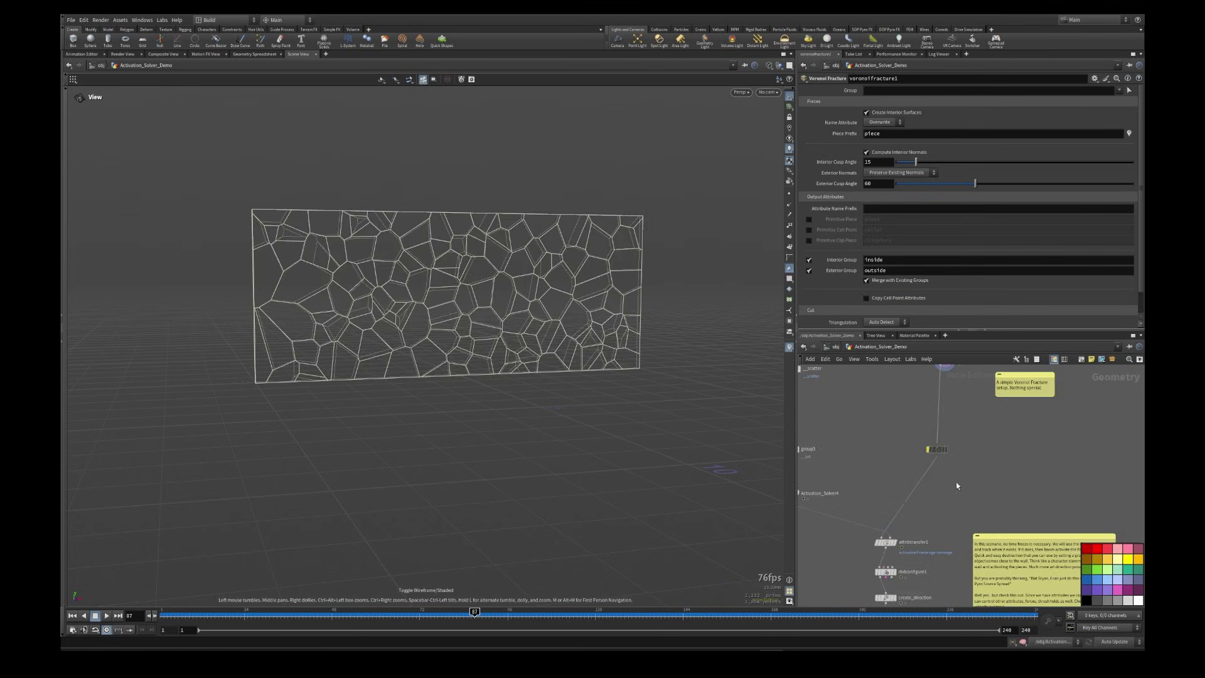
{"action": "middle_click_drag", "start_coordinate": [958, 487], "coordinate": [975, 430]}
{"action": "scroll", "coordinate": [945, 481], "scroll_direction": "up", "scroll_amount": 3}
{"action": "middle_click_drag", "start_coordinate": [892, 496], "coordinate": [986, 517]}
{"action": "left_click", "coordinate": [936, 487]}
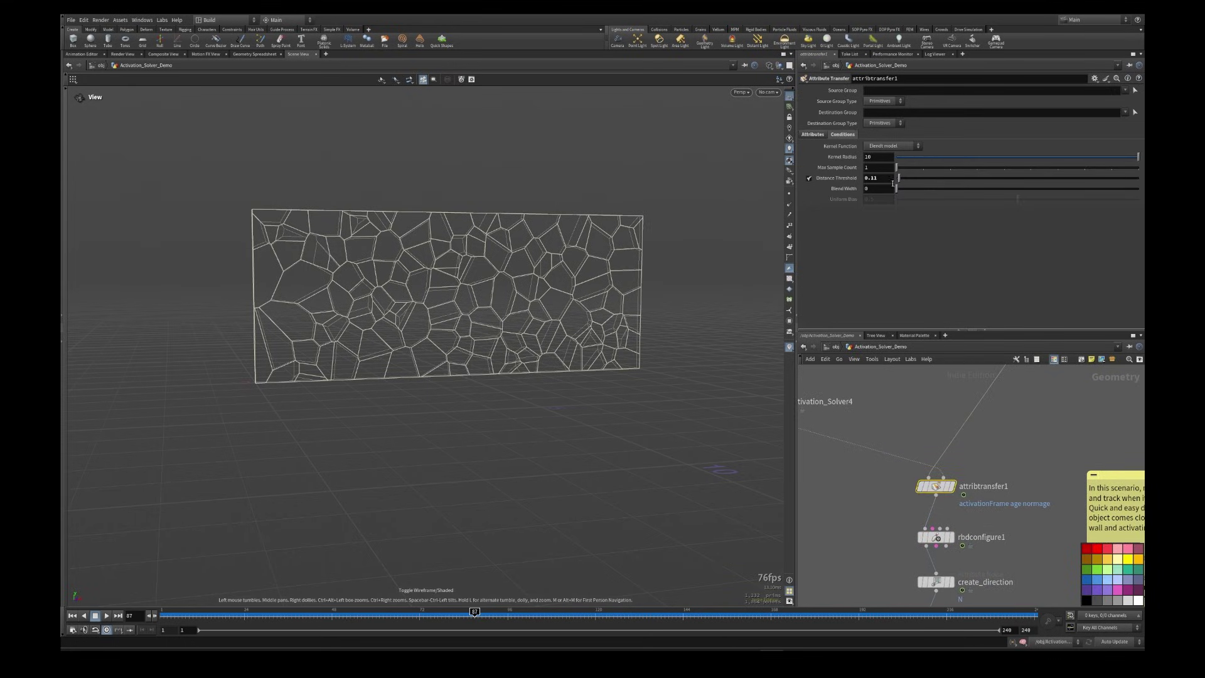
{"action": "left_click_drag", "start_coordinate": [891, 180], "coordinate": [670, 183]}
{"action": "left_click", "coordinate": [807, 137]}
{"action": "left_click_drag", "start_coordinate": [954, 167], "coordinate": [766, 172]}
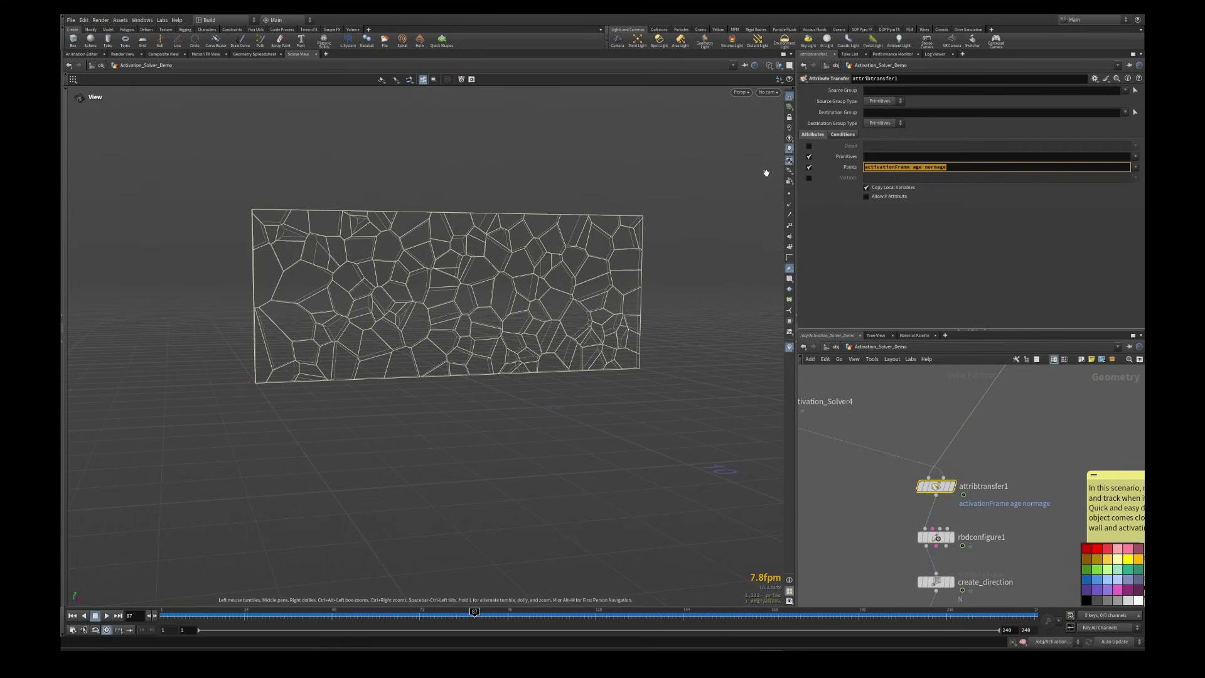
Step: Display rbdconfigure1 and return the timeline to frame 1
{"action": "middle_click_drag", "start_coordinate": [995, 477], "coordinate": [999, 387]}
{"action": "left_click", "coordinate": [932, 450]}
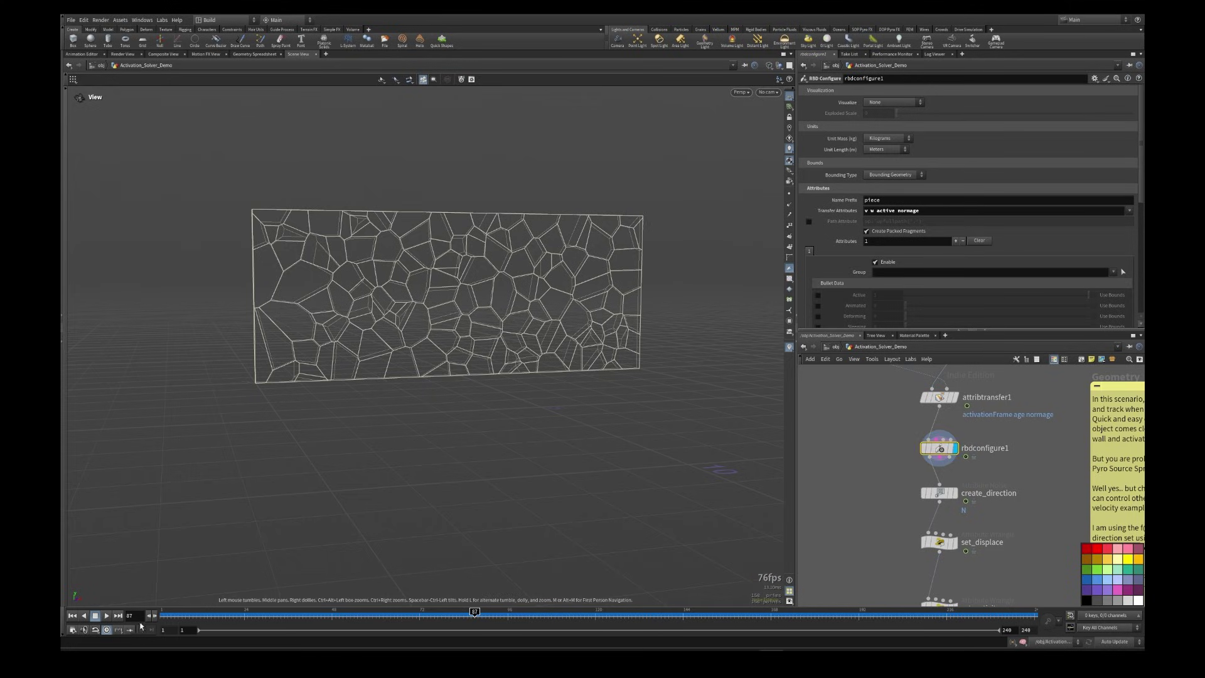
{"action": "left_click", "coordinate": [161, 611]}
{"action": "key", "text": "Down"}
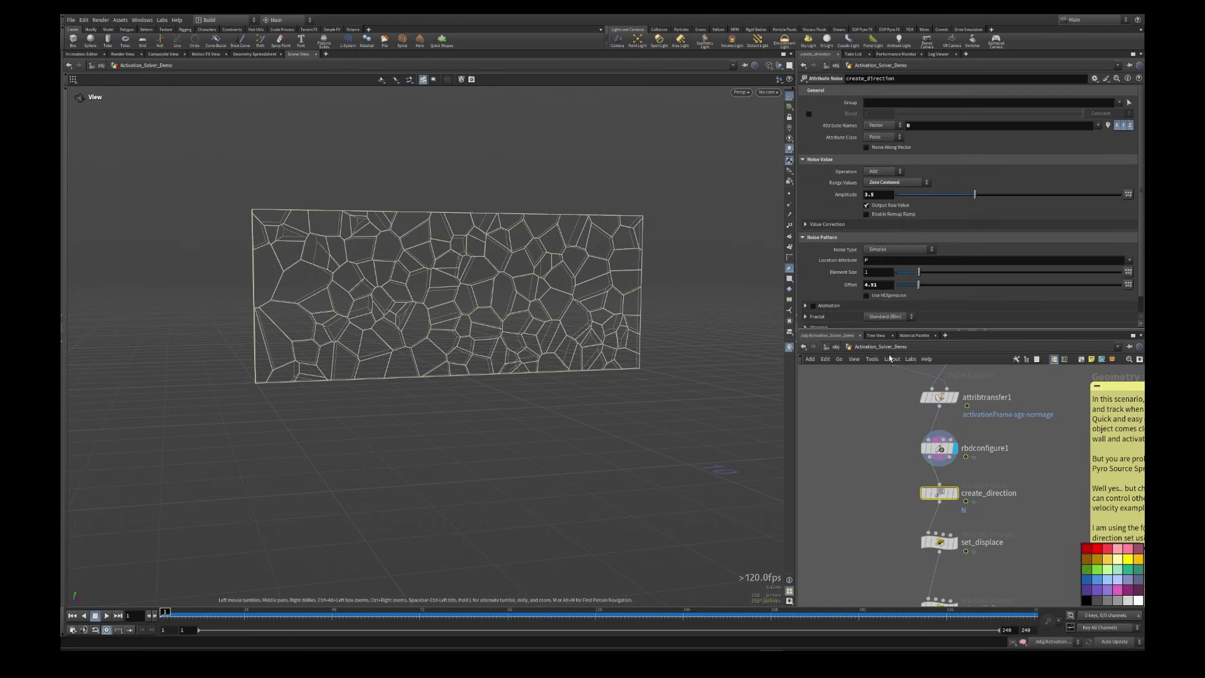
Step: Display create_direction and inspect its point attributes in the node info
{"action": "left_click_drag", "start_coordinate": [990, 480], "coordinate": [886, 500]}
{"action": "left_click", "coordinate": [954, 492]}
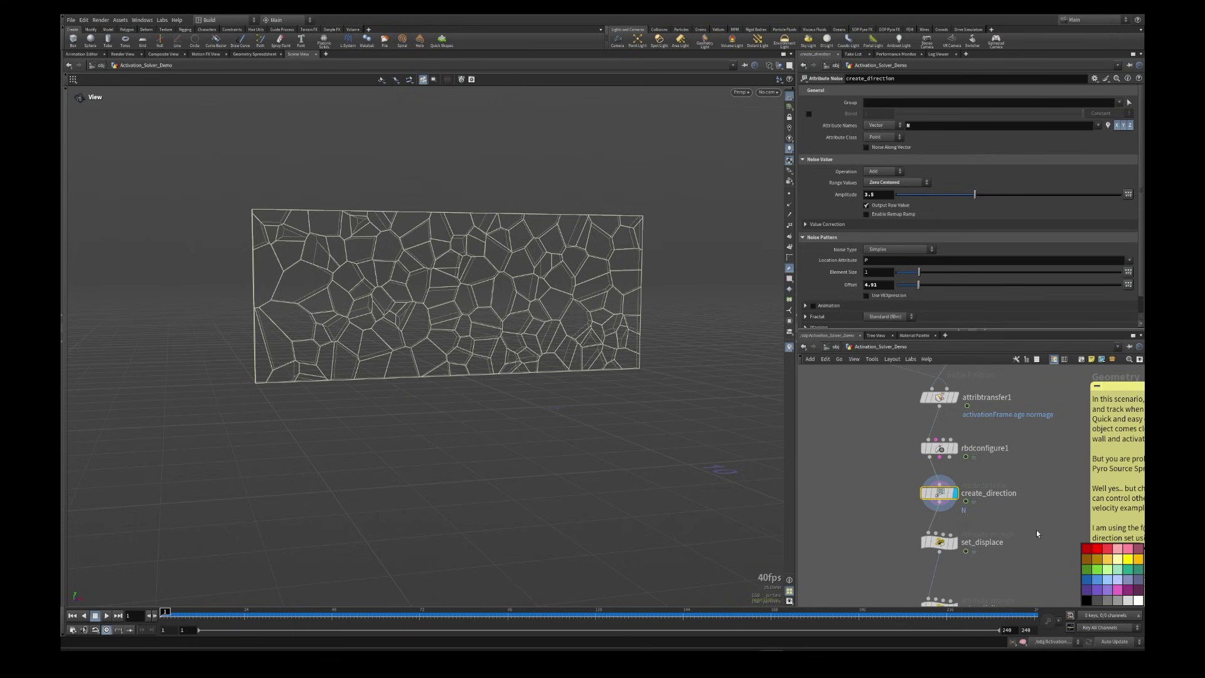
{"action": "middle_click_drag", "start_coordinate": [1020, 532], "coordinate": [963, 478]}
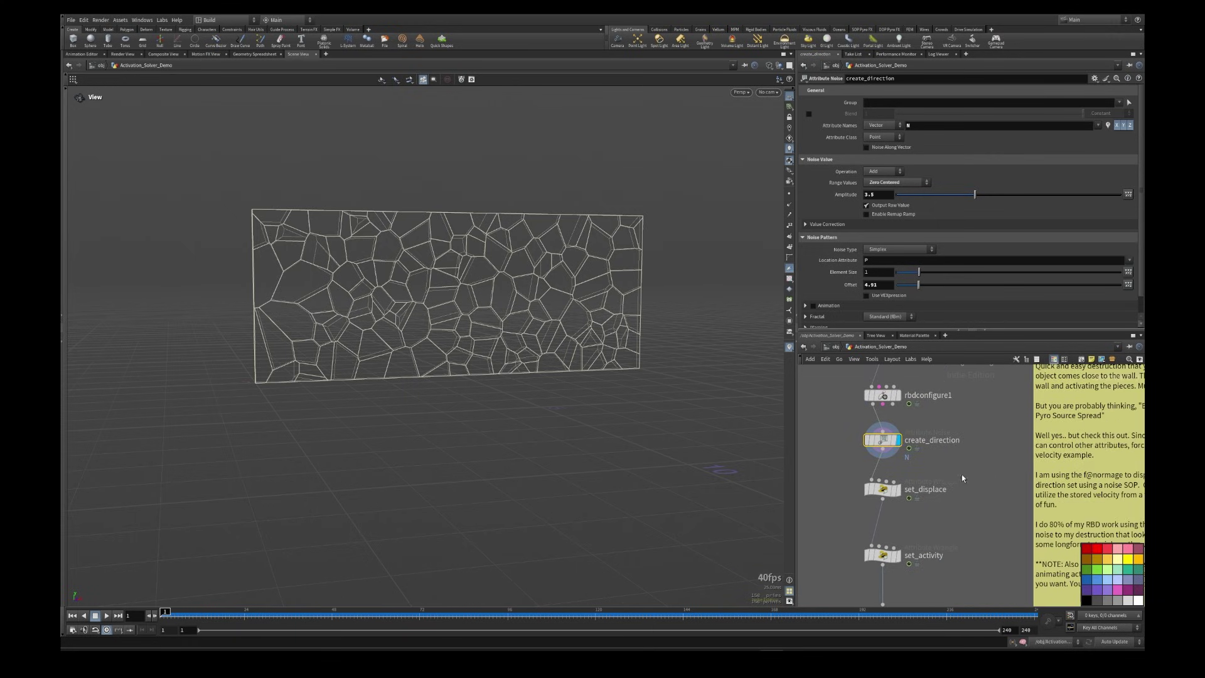
{"action": "left_click", "coordinate": [856, 437]}
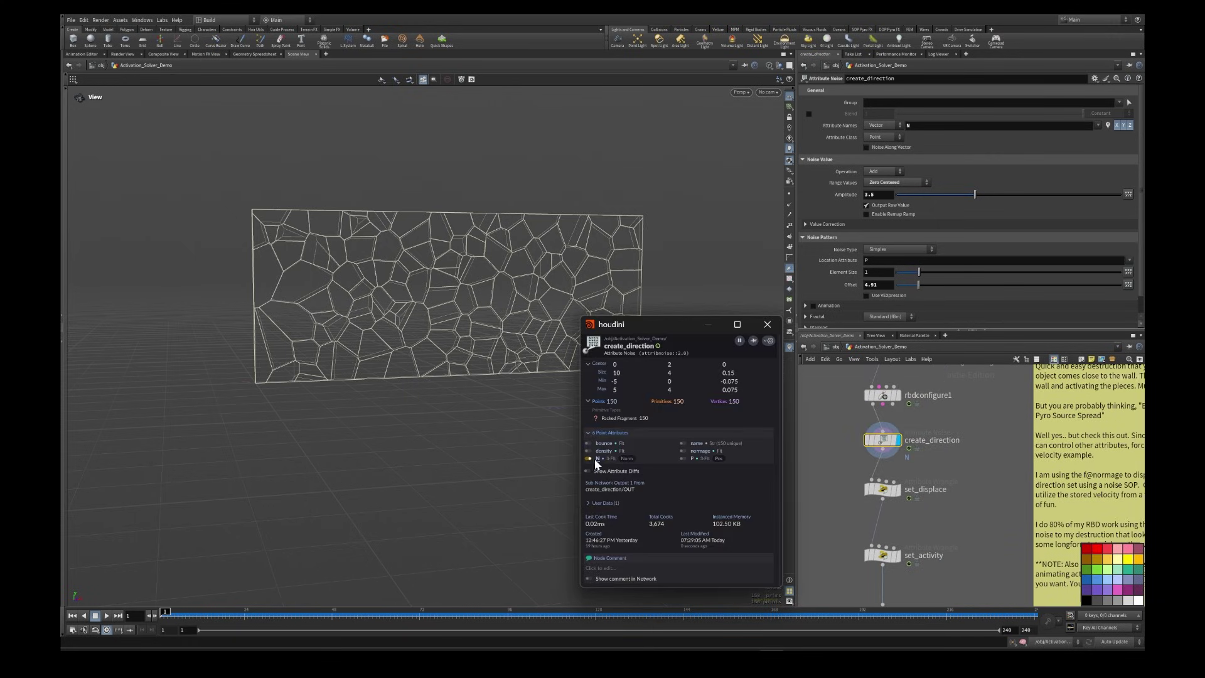
{"action": "left_click", "coordinate": [768, 324]}
Step: Place an Add node in the network beside create_direction
{"action": "scroll", "coordinate": [952, 517], "scroll_direction": "down", "scroll_amount": 3}
{"action": "key", "text": "Tab"}
{"action": "type", "text": "null"}
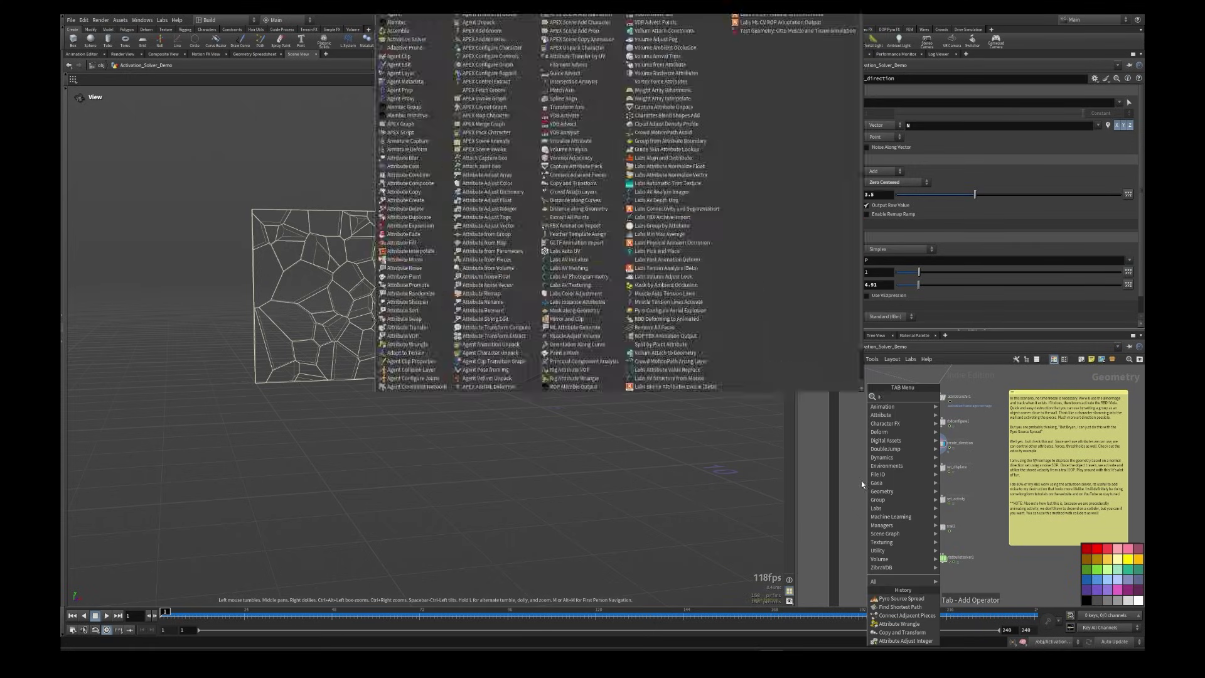
{"action": "left_click", "coordinate": [973, 399]}
{"action": "scroll", "coordinate": [887, 450], "scroll_direction": "up", "scroll_amount": 2}
{"action": "left_click", "coordinate": [890, 465]}
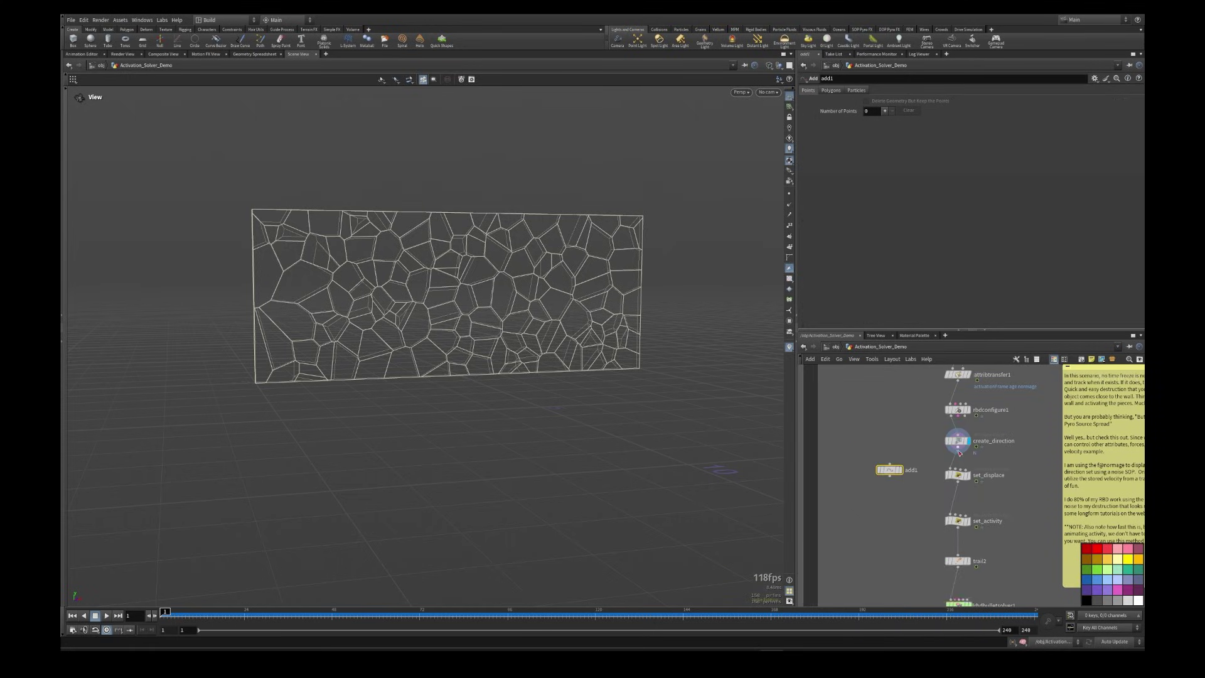
Step: Connect create_direction to add1, display add1, and delete its geometry but keep the points to inspect the direction vectors
{"action": "double_click", "coordinate": [907, 470]}
{"action": "left_click", "coordinate": [900, 470]}
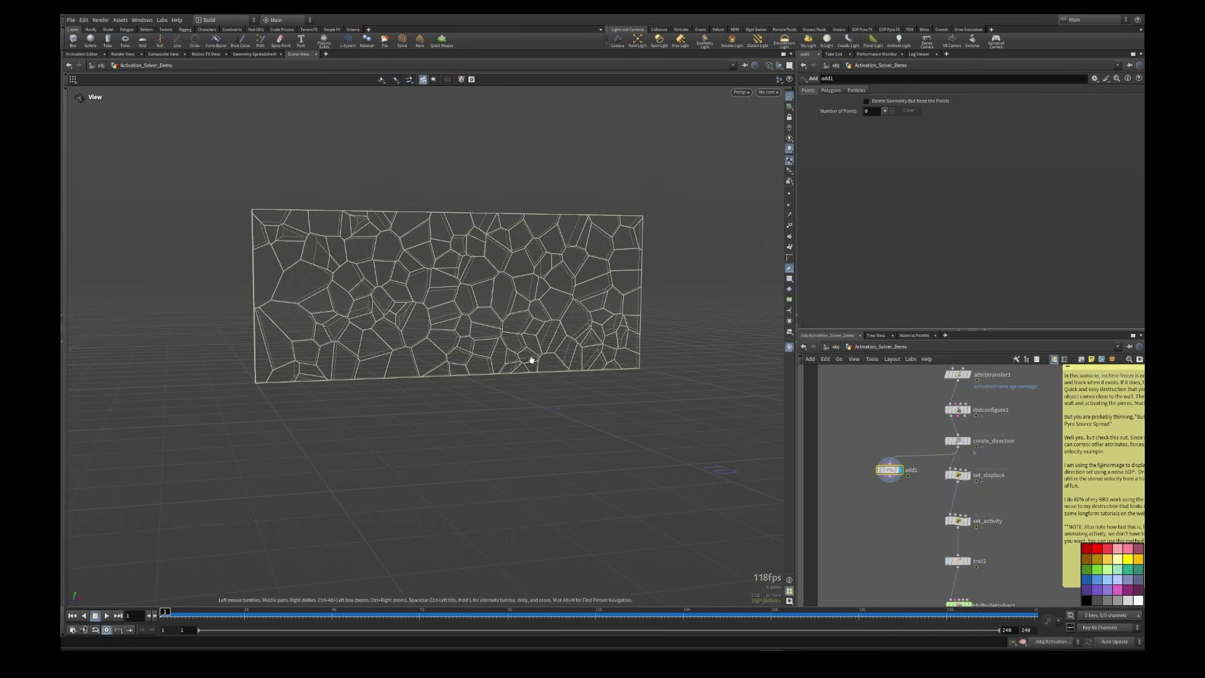
{"action": "left_click_drag", "start_coordinate": [532, 361], "coordinate": [559, 347]}
{"action": "left_click", "coordinate": [866, 101]}
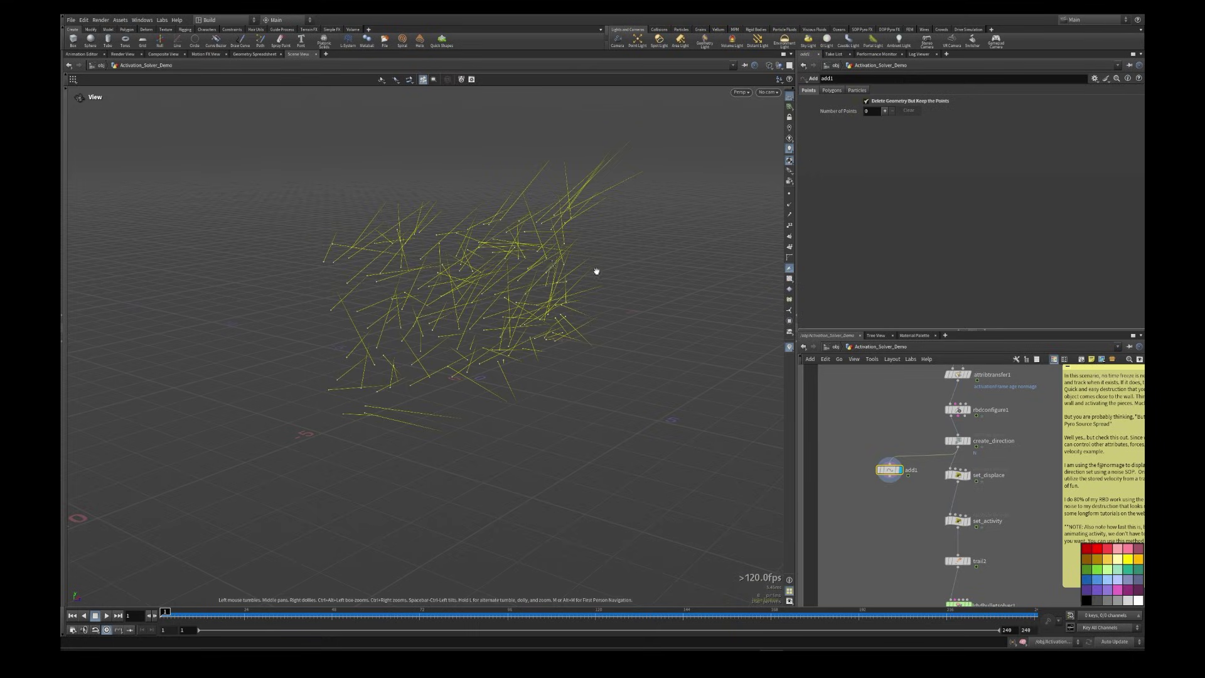
{"action": "left_click_drag", "start_coordinate": [597, 269], "coordinate": [574, 251]}
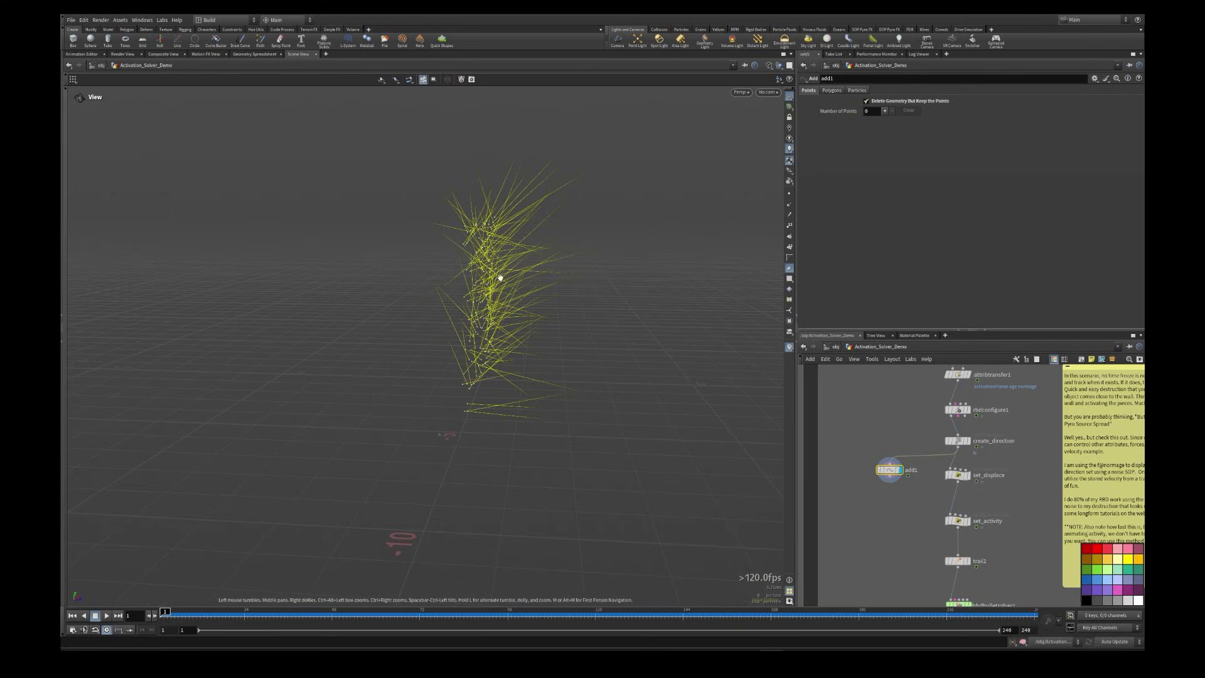
{"action": "scroll", "coordinate": [917, 507], "scroll_direction": "up", "scroll_amount": 3}
Step: Display set_displace, review its normage-based displacement code, and play the animation of the fractured wall pieces
{"action": "left_click", "coordinate": [952, 464], "text": "shift"}
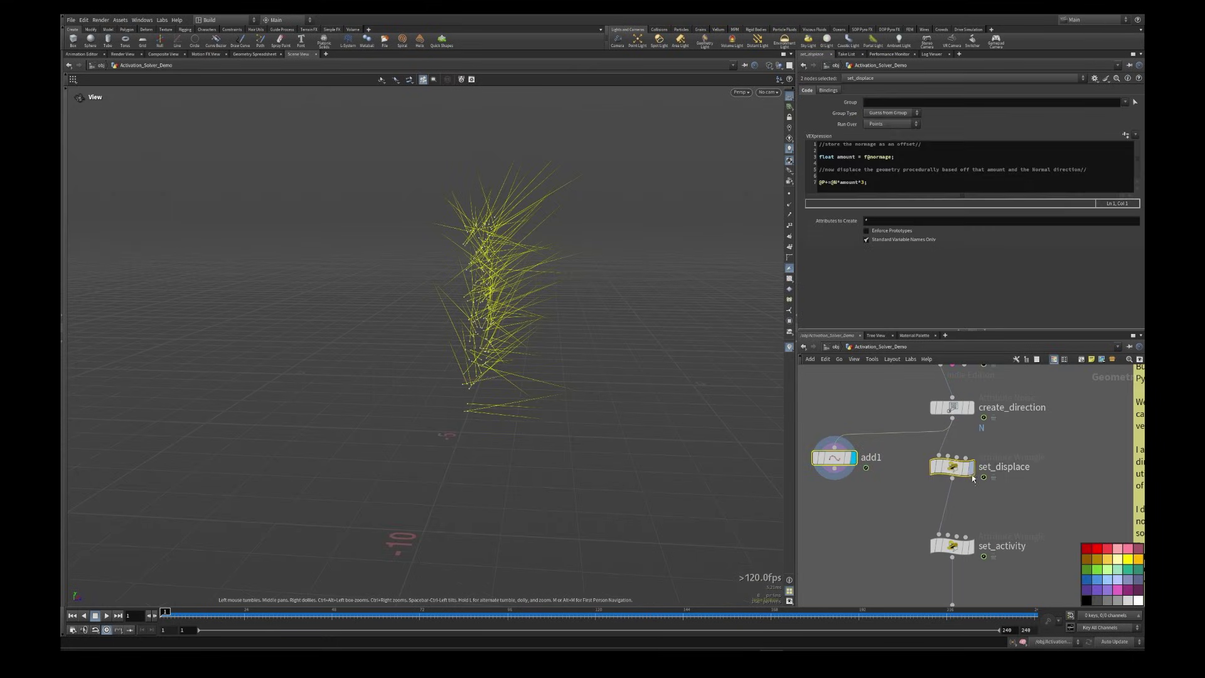
{"action": "left_click", "coordinate": [971, 466]}
{"action": "left_click_drag", "start_coordinate": [531, 305], "coordinate": [227, 598]}
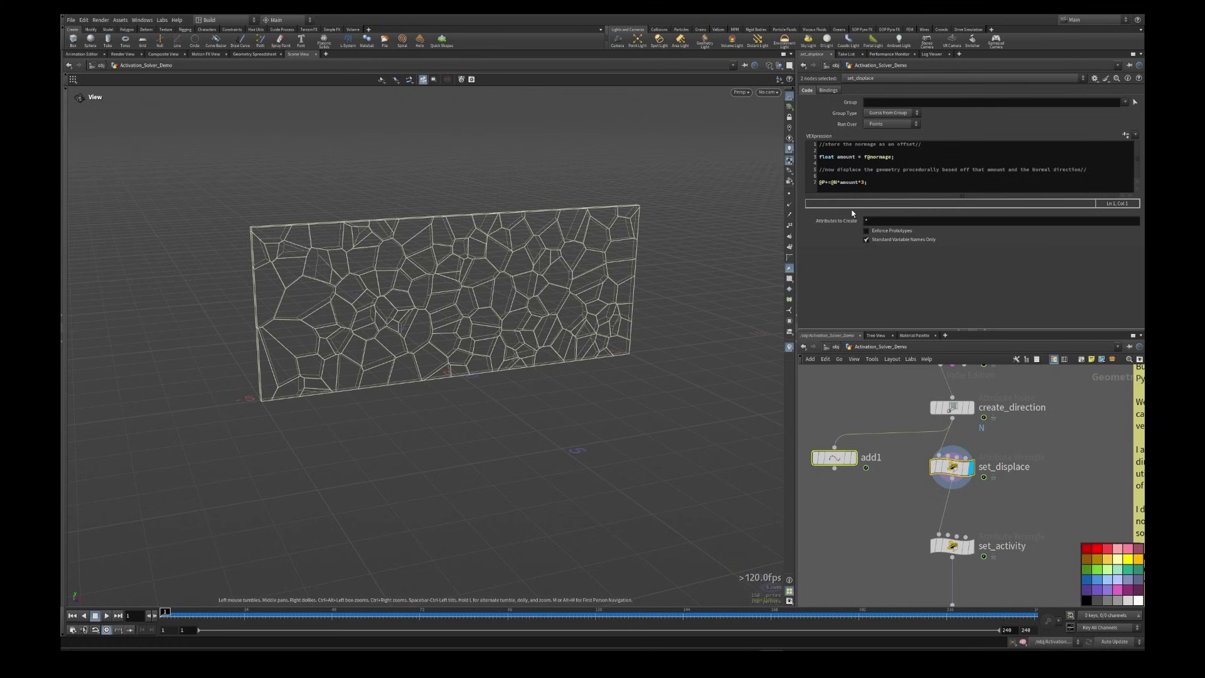
{"action": "left_click_drag", "start_coordinate": [892, 157], "coordinate": [882, 158]}
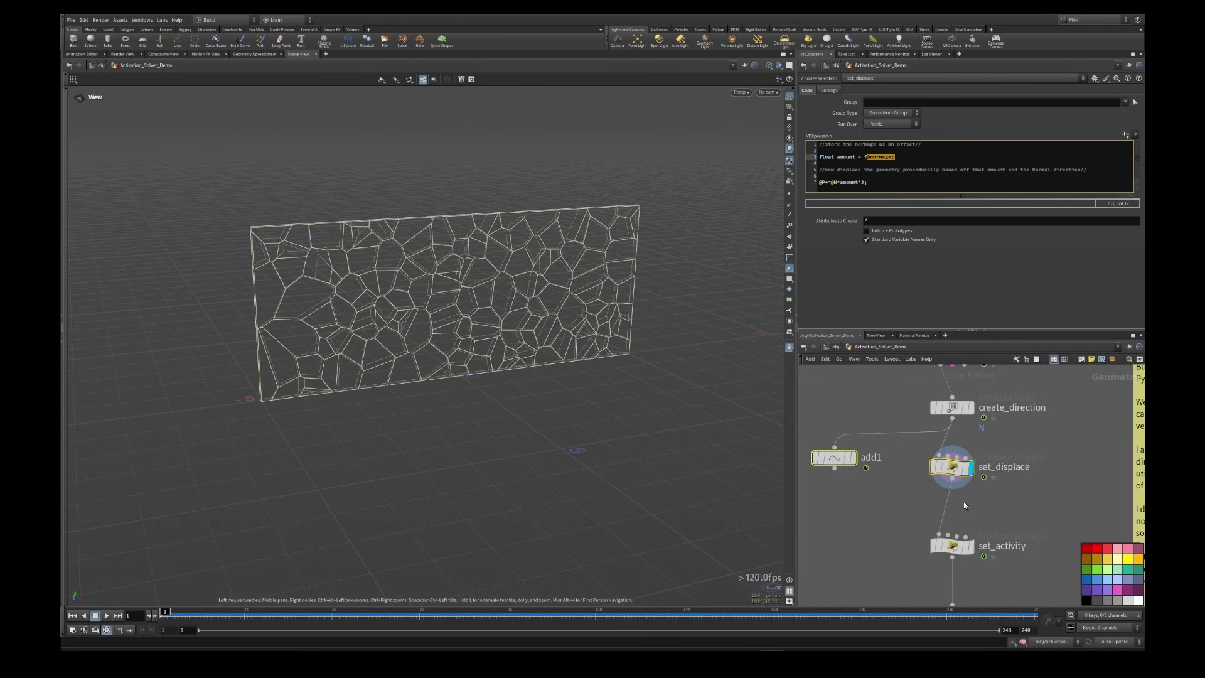
{"action": "scroll", "coordinate": [963, 502], "scroll_direction": "down", "scroll_amount": 5}
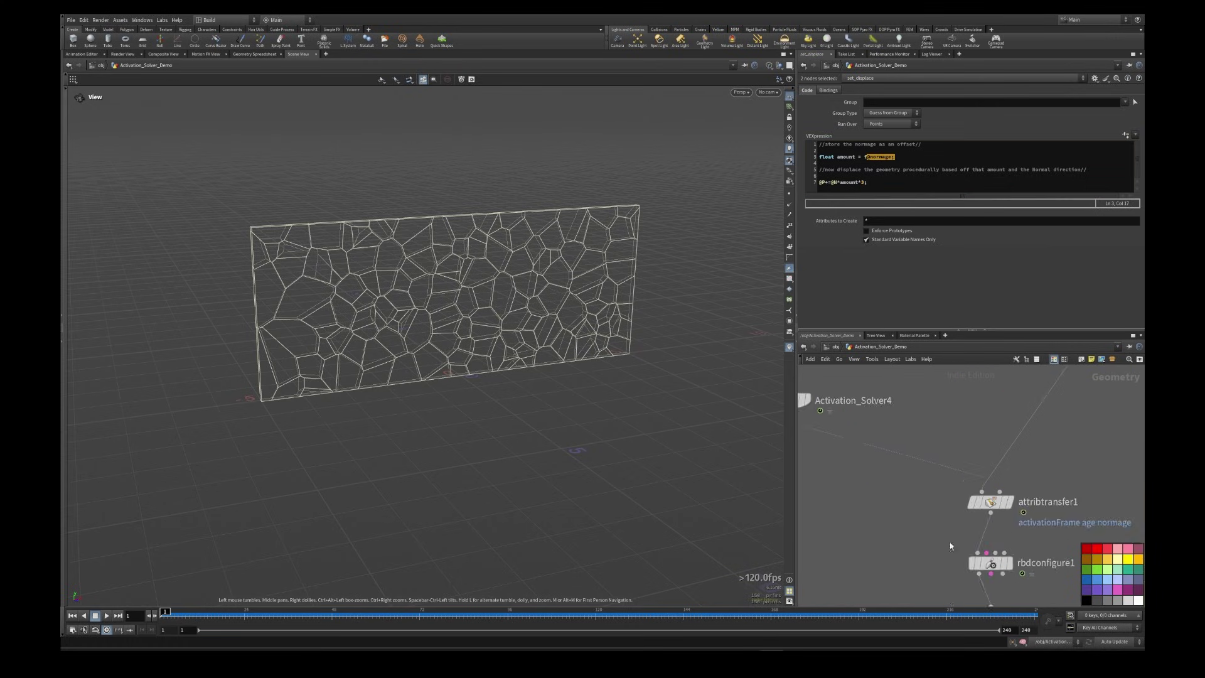
{"action": "left_click", "coordinate": [106, 616]}
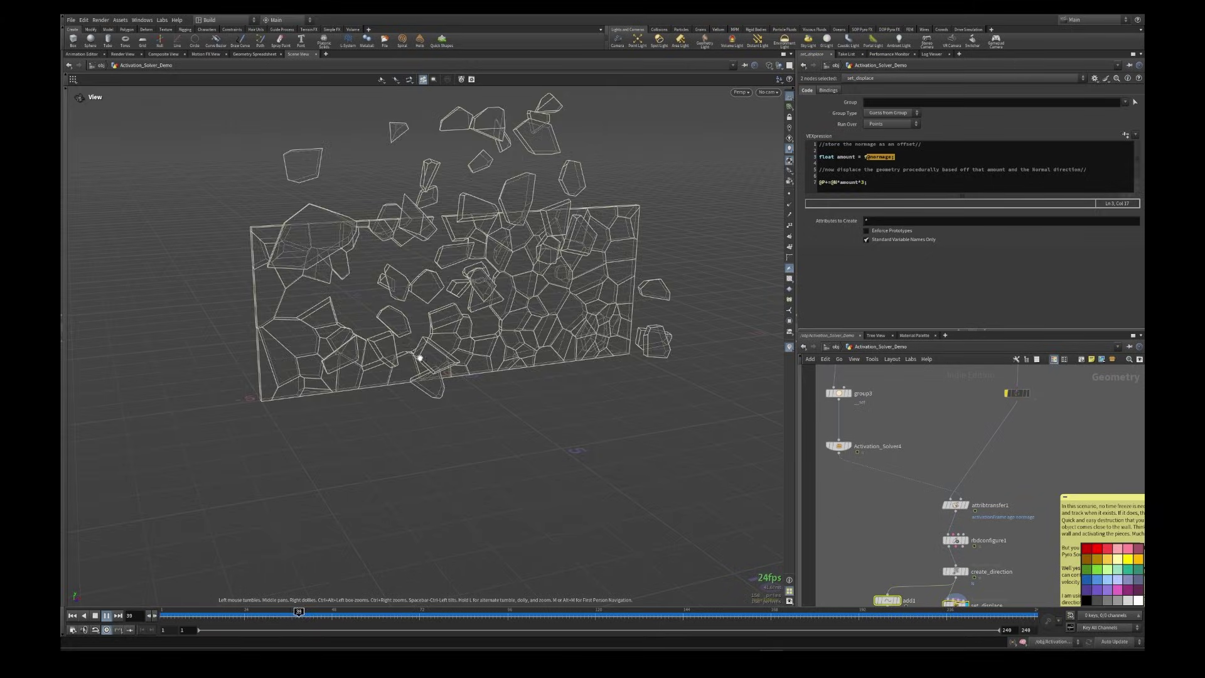
Step: Display set_activity at frame 1 and examine how its code sets the active and animated attributes
{"action": "scroll", "coordinate": [420, 358], "scroll_direction": "down", "scroll_amount": 5}
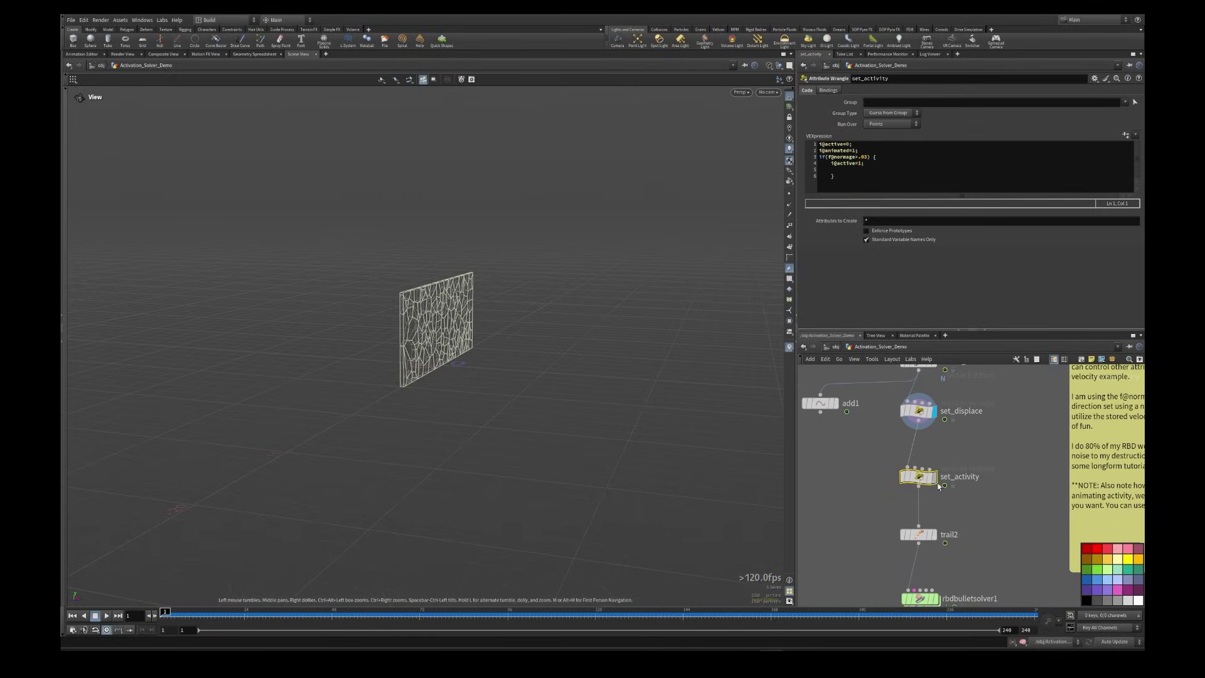
{"action": "left_click", "coordinate": [927, 175]}
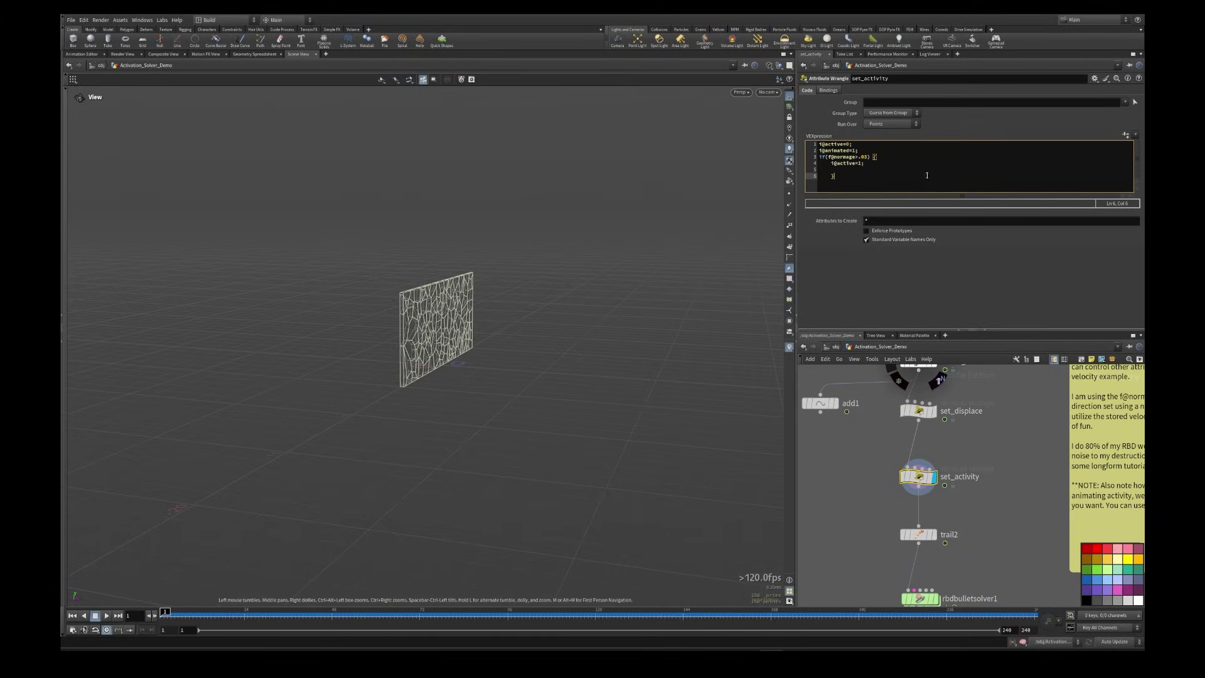
{"action": "mouse_move", "coordinate": [863, 146]}
{"action": "left_mouse_down"}
{"action": "mouse_move", "coordinate": [824, 144]}
{"action": "mouse_move", "coordinate": [859, 157]}
{"action": "left_mouse_up"}
Step: Display trail2 and review its Compute Velocity settings
{"action": "middle_click_drag", "start_coordinate": [981, 520], "coordinate": [979, 442]}
{"action": "left_click", "coordinate": [923, 458]}
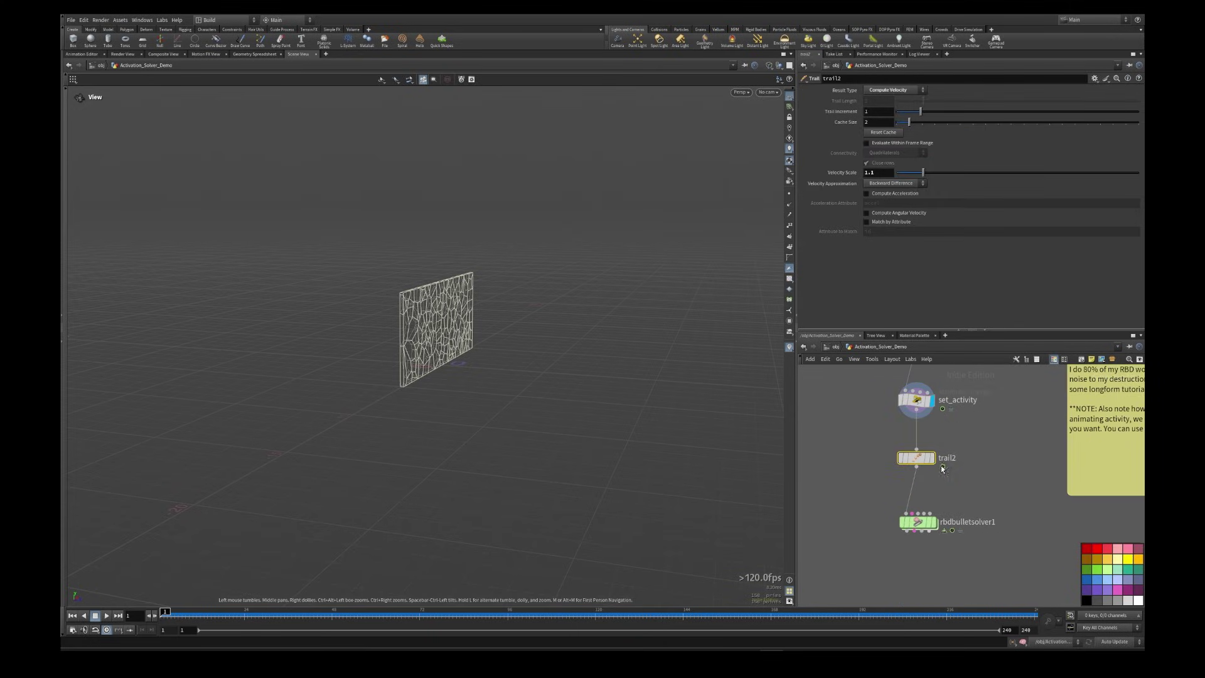
{"action": "left_click", "coordinate": [933, 458]}
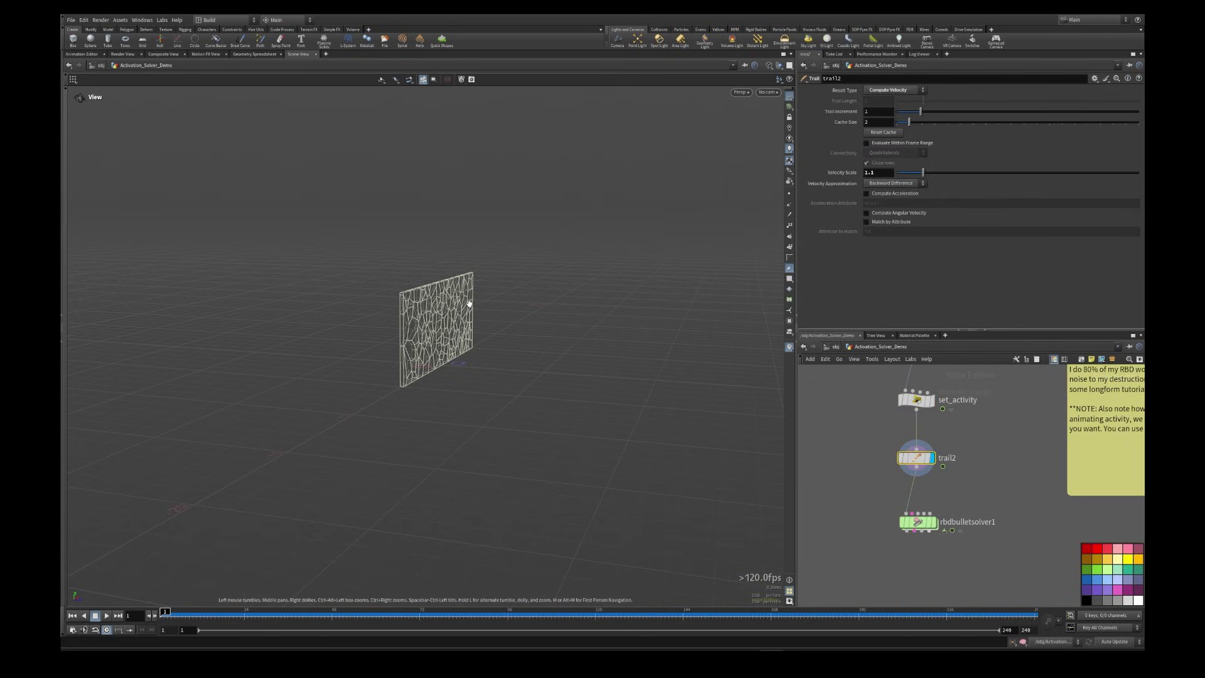
Step: Display rbdbulletsolver1, inspect the wall destruction during playback from several angles, and return to the first frame
{"action": "left_click", "coordinate": [916, 522]}
{"action": "left_click", "coordinate": [933, 522]}
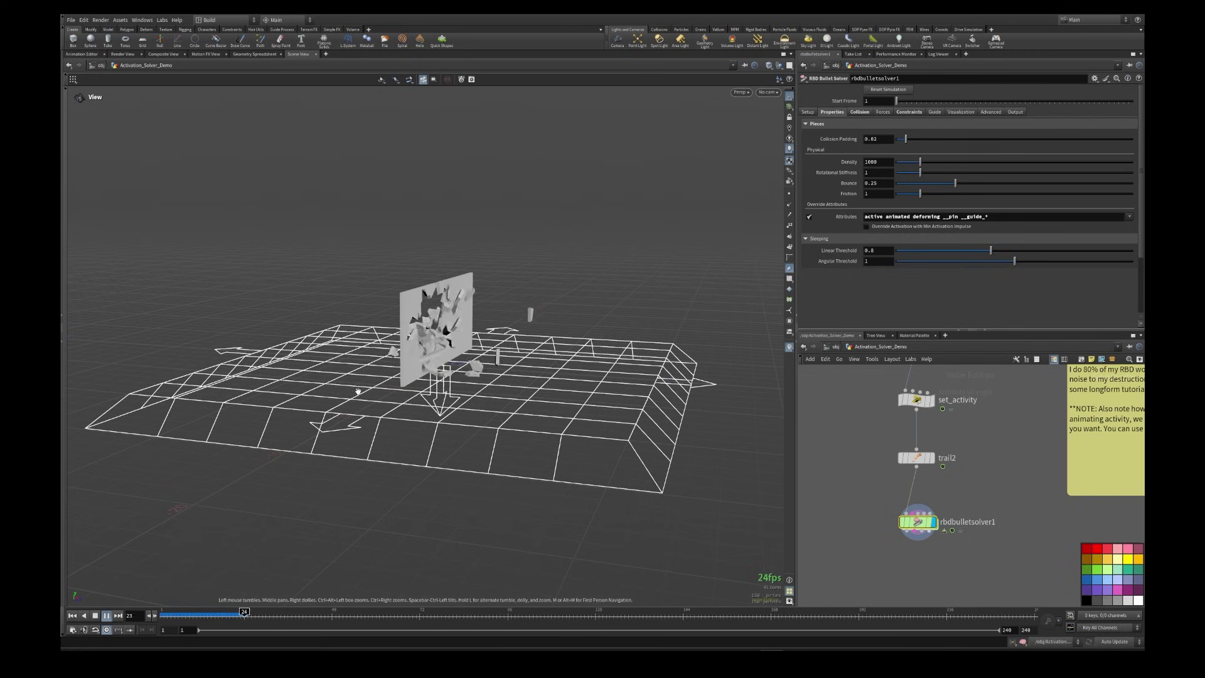
{"action": "left_click_drag", "start_coordinate": [463, 411], "coordinate": [419, 367]}
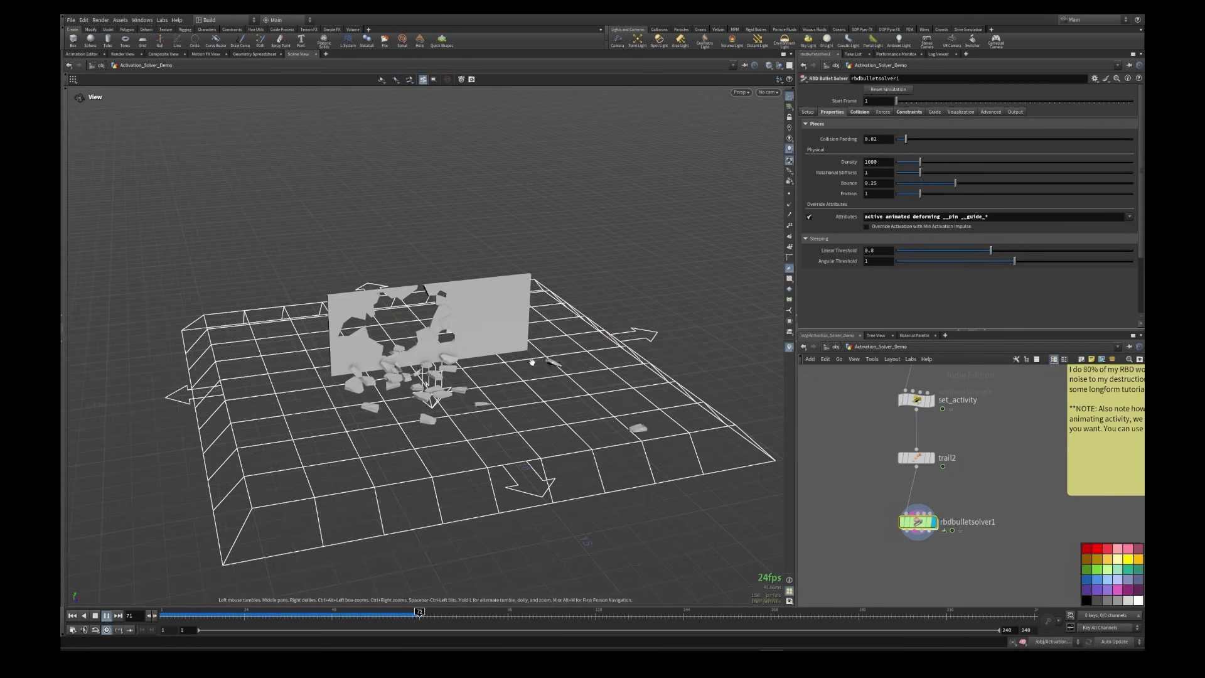
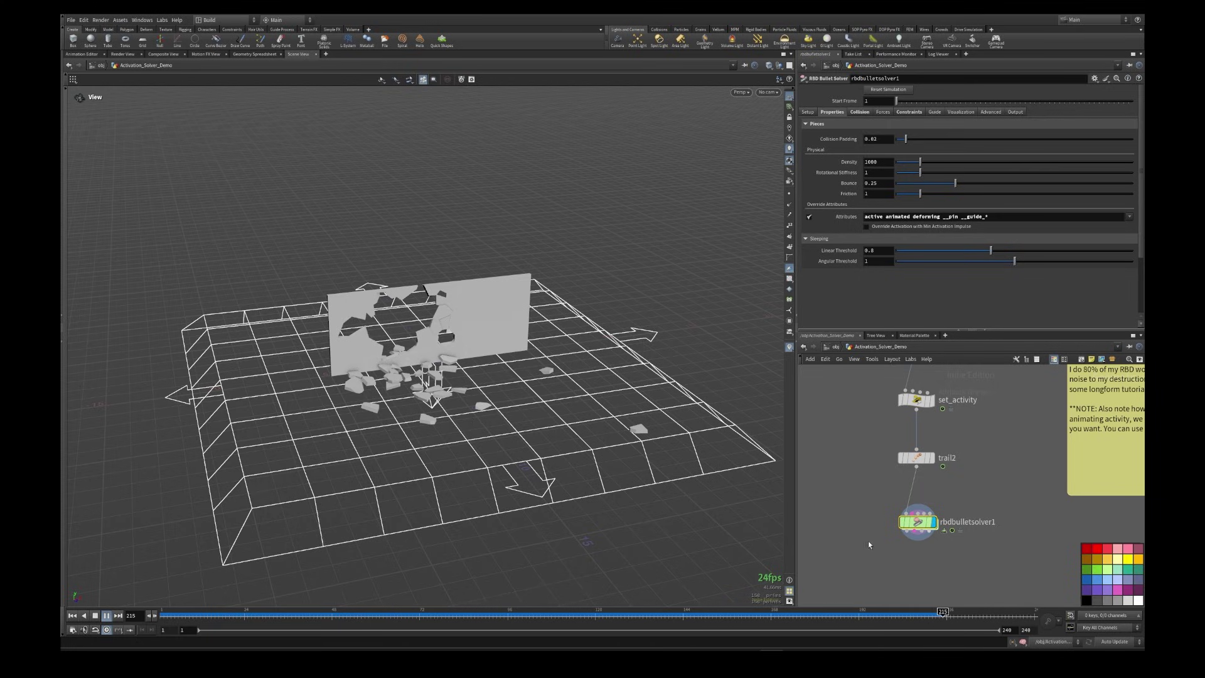
{"action": "left_click_drag", "start_coordinate": [431, 330], "coordinate": [496, 303]}
{"action": "scroll", "coordinate": [477, 321], "scroll_direction": "up", "scroll_amount": 4}
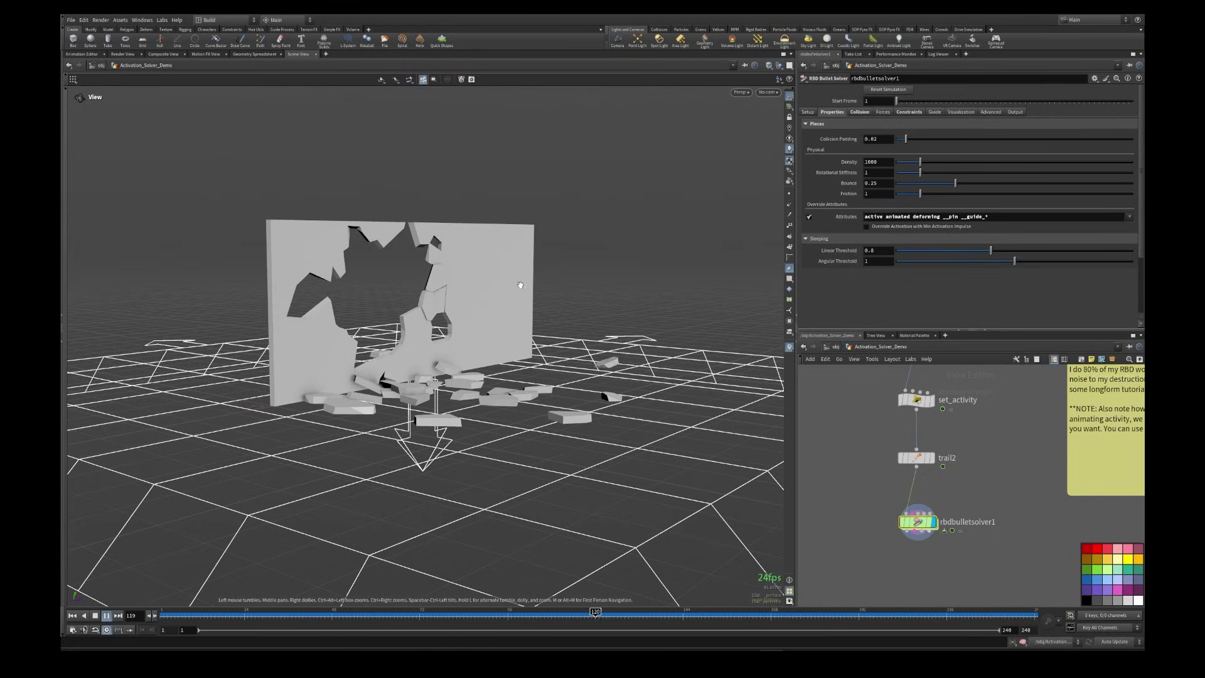
{"action": "left_click", "coordinate": [72, 615]}
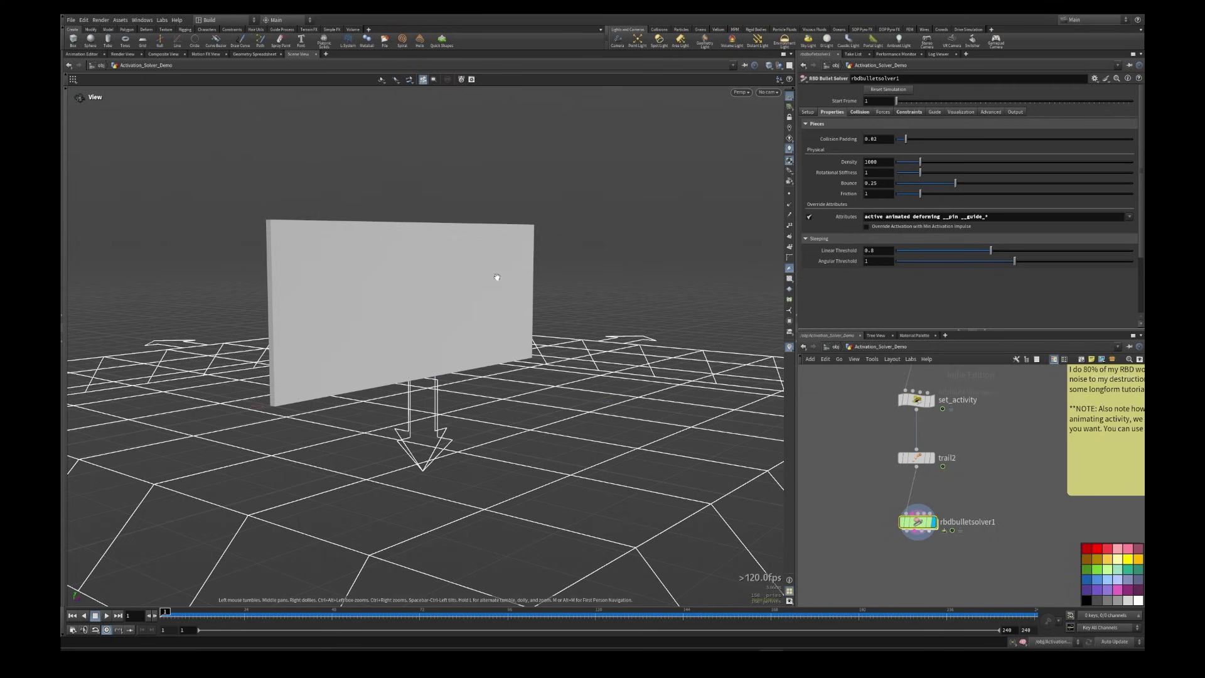
Step: Locate the Growth example network beside the RBD wall setup
{"action": "key", "text": "h"}
{"action": "middle_click_drag", "start_coordinate": [1103, 430], "coordinate": [936, 457]}
{"action": "scroll", "coordinate": [862, 485], "scroll_direction": "down", "scroll_amount": 3}
{"action": "scroll", "coordinate": [930, 483], "scroll_direction": "up", "scroll_amount": 5}
{"action": "middle_click_drag", "start_coordinate": [982, 507], "coordinate": [879, 553]}
{"action": "scroll", "coordinate": [910, 528], "scroll_direction": "down", "scroll_amount": 5}
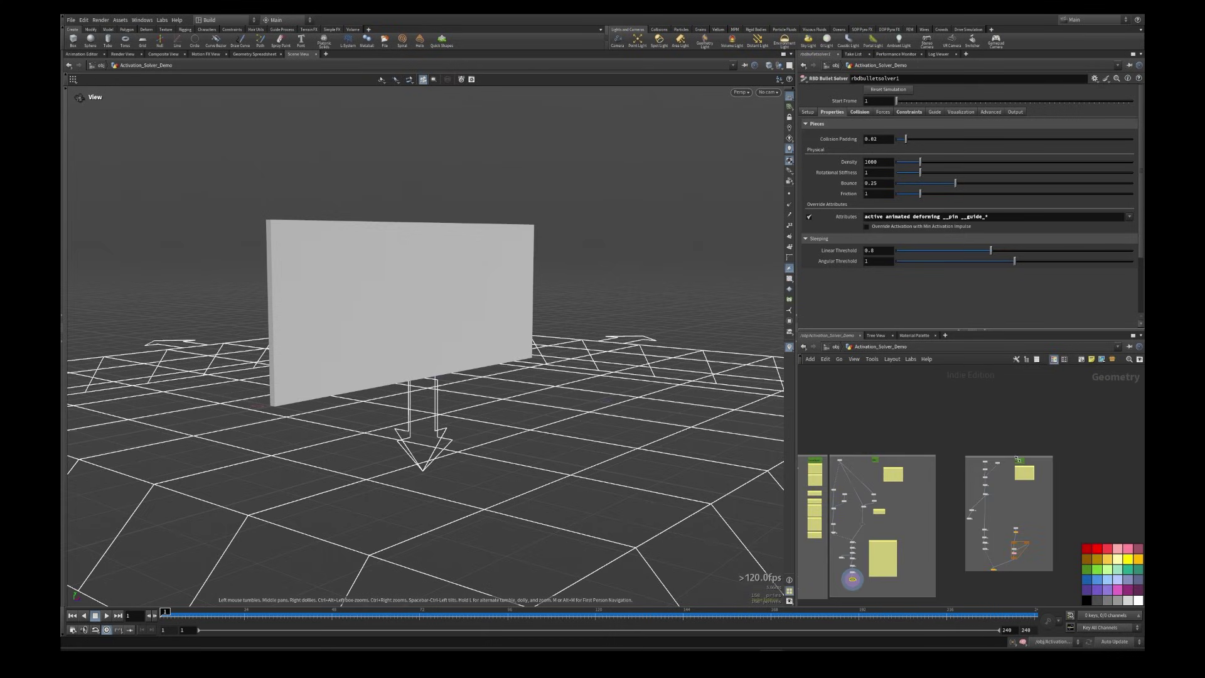
{"action": "left_click_drag", "start_coordinate": [1014, 457], "coordinate": [986, 458]}
{"action": "scroll", "coordinate": [921, 452], "scroll_direction": "up", "scroll_amount": 8}
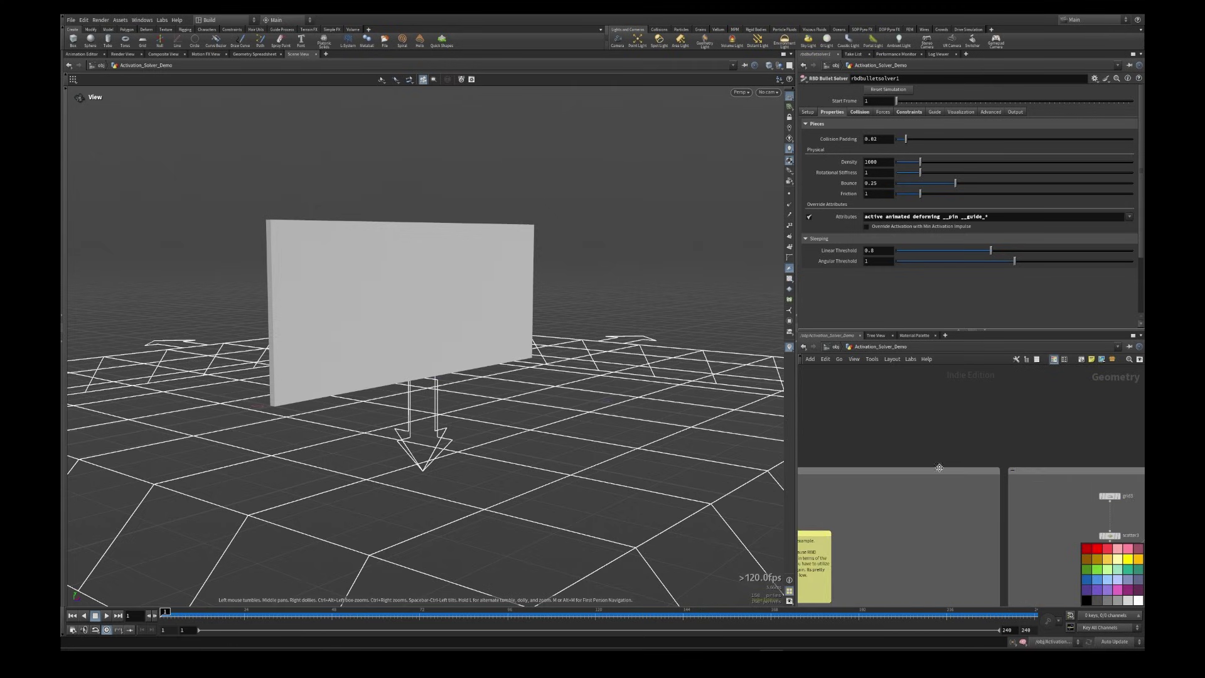
{"action": "middle_click_drag", "start_coordinate": [943, 558], "coordinate": [698, 400]}
{"action": "middle_click_drag", "start_coordinate": [995, 378], "coordinate": [1057, 434]}
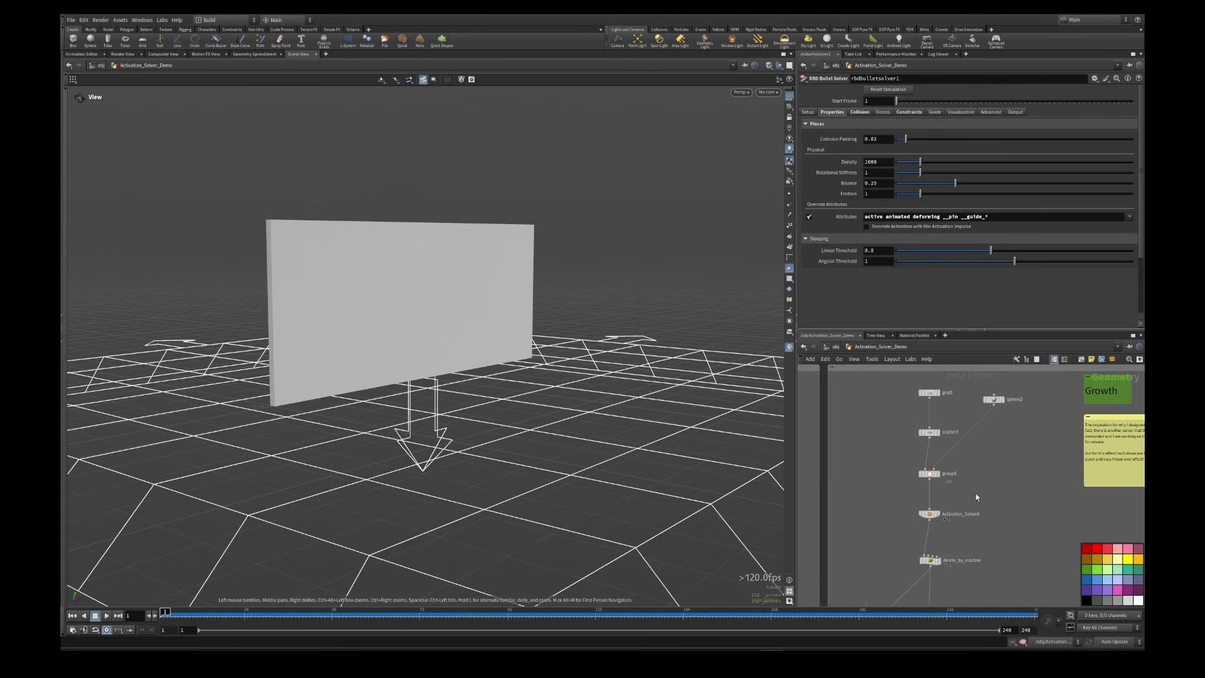
Step: Look over the Growth network from grid3 through the pscale wrangle to the copytopoints1 settings
{"action": "left_click", "coordinate": [930, 393]}
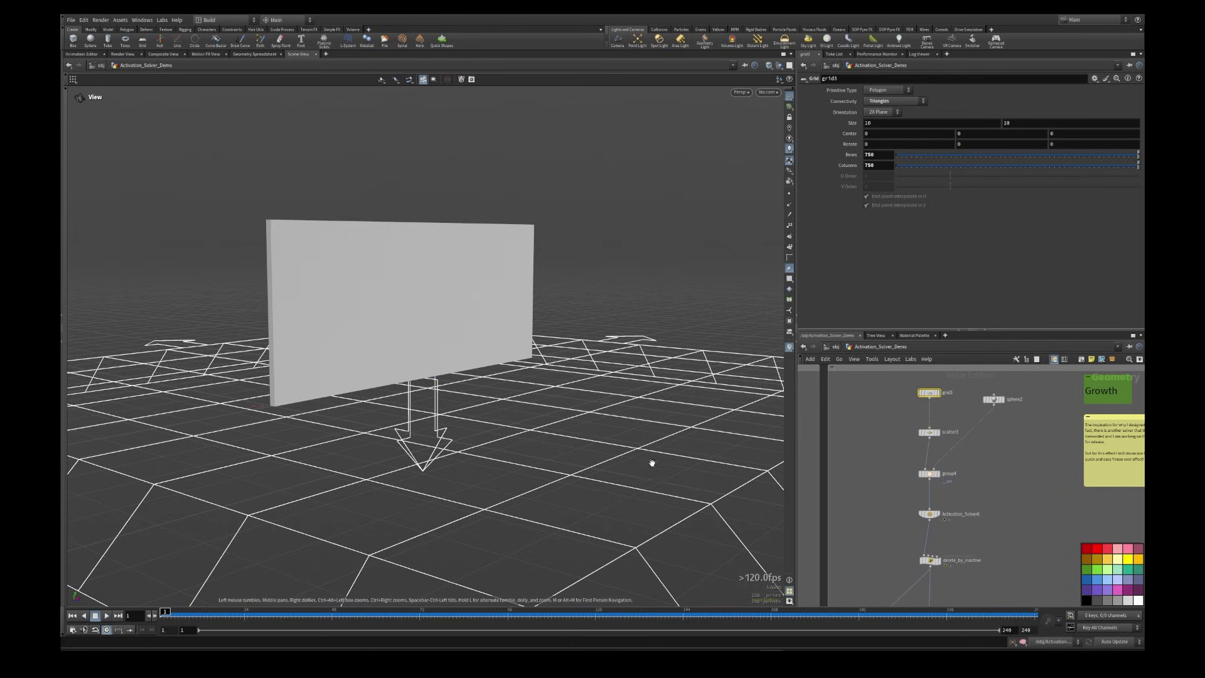
{"action": "middle_click_drag", "start_coordinate": [1071, 490], "coordinate": [1071, 382]}
{"action": "scroll", "coordinate": [1054, 508], "scroll_direction": "down", "scroll_amount": 5}
{"action": "middle_click_drag", "start_coordinate": [1048, 516], "coordinate": [1025, 397]}
{"action": "left_click", "coordinate": [969, 488]}
{"action": "middle_click_drag", "start_coordinate": [1031, 602], "coordinate": [977, 530]}
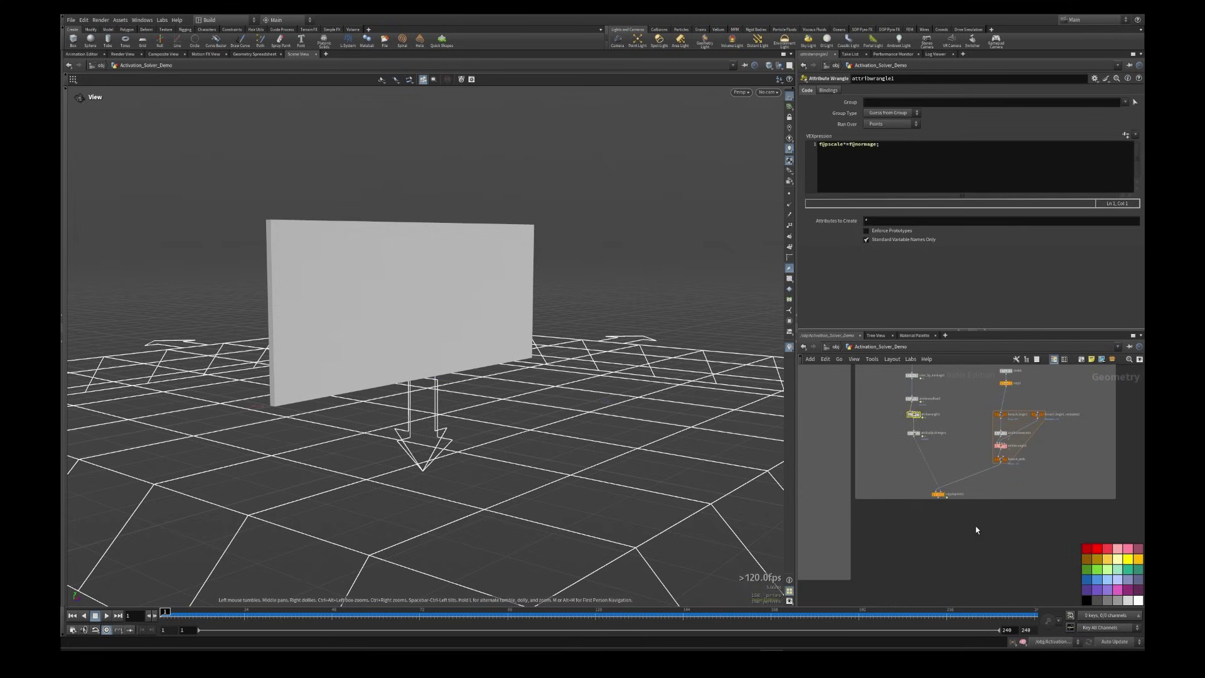
{"action": "left_click", "coordinate": [938, 494]}
{"action": "middle_click_drag", "start_coordinate": [969, 451], "coordinate": [952, 506]}
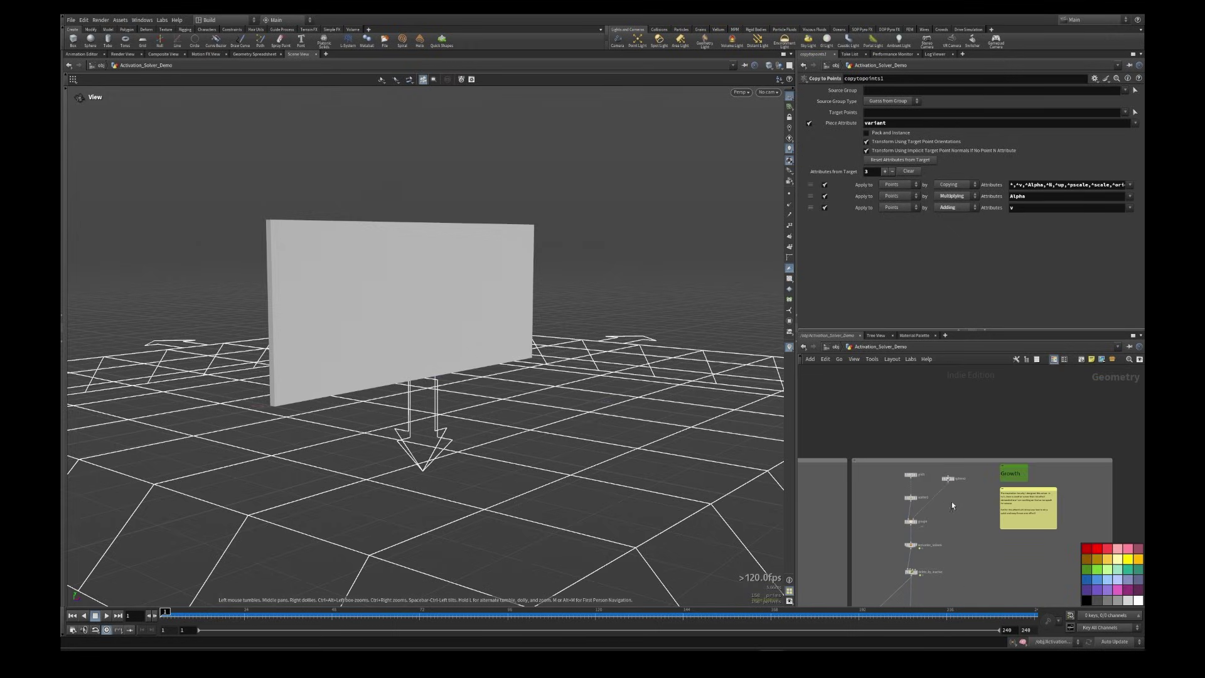
Step: Display grid3 and hide the yellow vector markers so the plain grid surface can be inspected
{"action": "left_click", "coordinate": [911, 475]}
{"action": "scroll", "coordinate": [939, 457], "scroll_direction": "up", "scroll_amount": 5}
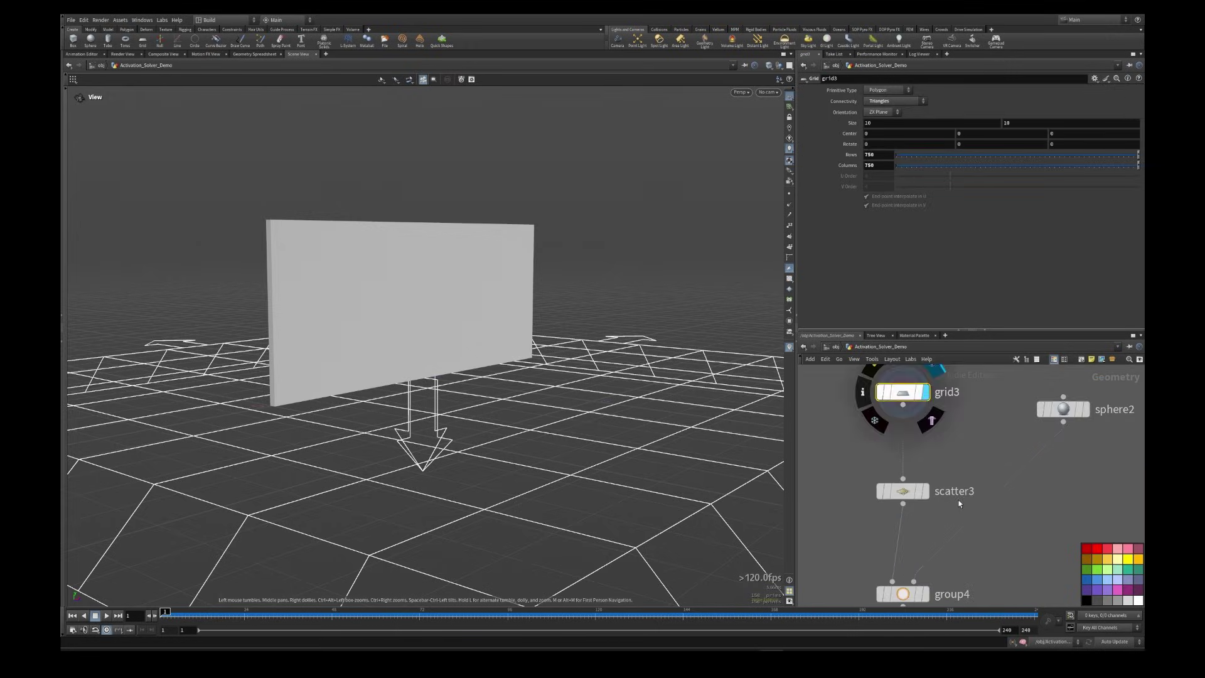
{"action": "left_click", "coordinate": [925, 391]}
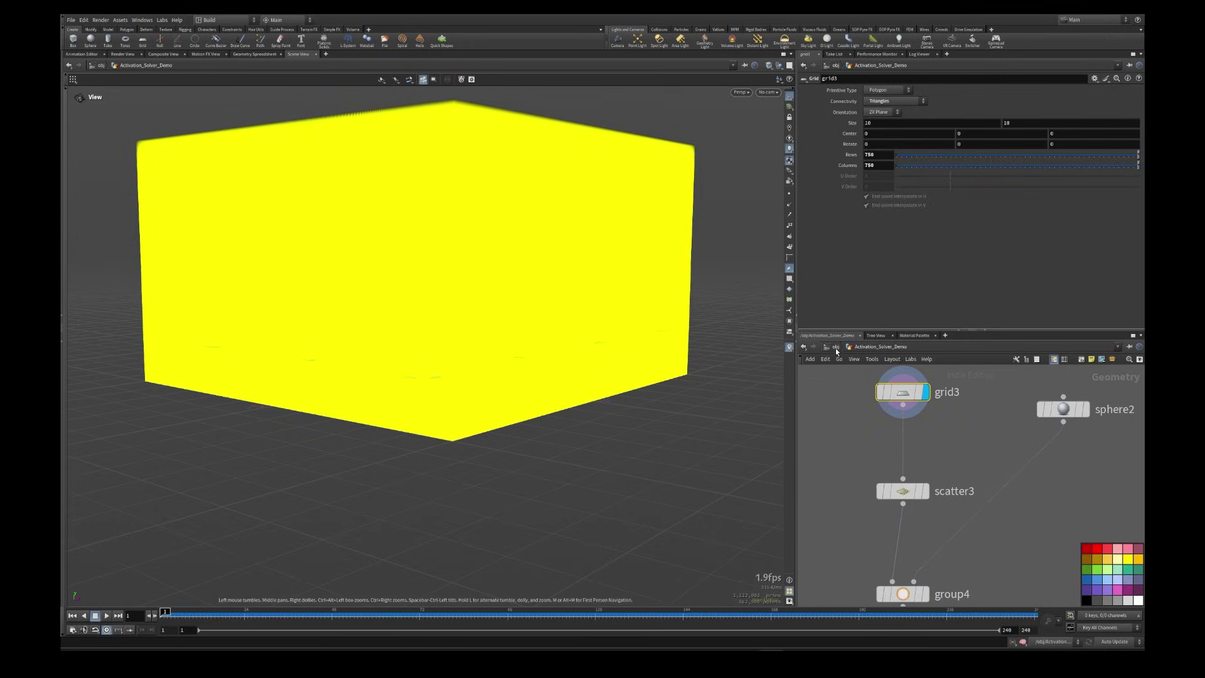
{"action": "left_click", "coordinate": [790, 347]}
{"action": "left_click_drag", "start_coordinate": [519, 356], "coordinate": [541, 408]}
{"action": "scroll", "coordinate": [565, 392], "scroll_direction": "down", "scroll_amount": 2}
Step: Review the grid3 resolution and scatter3 total point count, and display the scatter3 output
{"action": "left_click", "coordinate": [862, 392]}
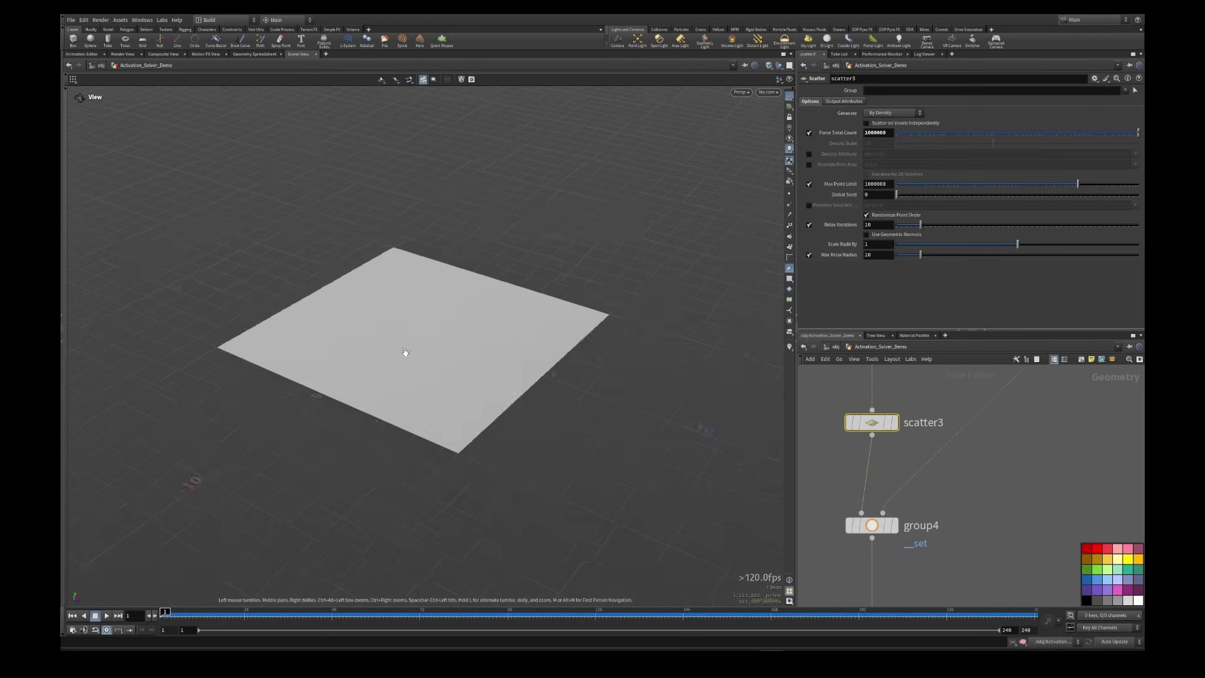
{"action": "scroll", "coordinate": [440, 332], "scroll_direction": "up", "scroll_amount": 3}
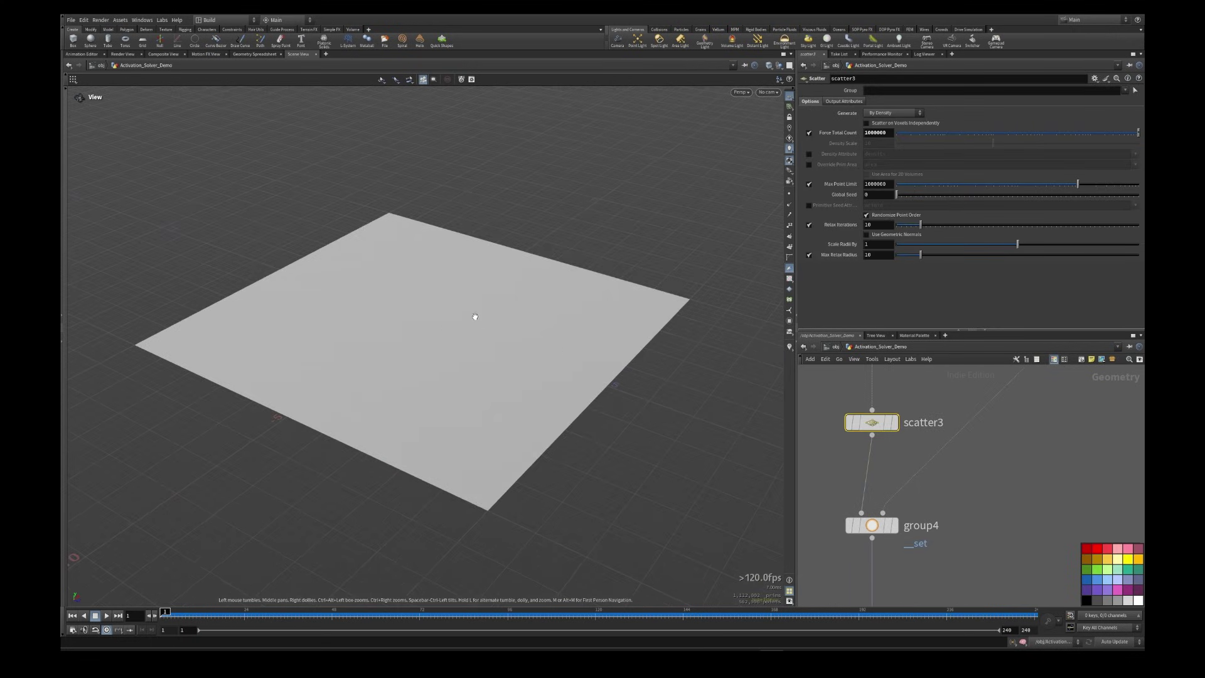
{"action": "middle_click_drag", "start_coordinate": [908, 405], "coordinate": [897, 542]}
{"action": "left_click_drag", "start_coordinate": [818, 457], "coordinate": [817, 456]}
{"action": "middle_click_drag", "start_coordinate": [912, 533], "coordinate": [925, 468]}
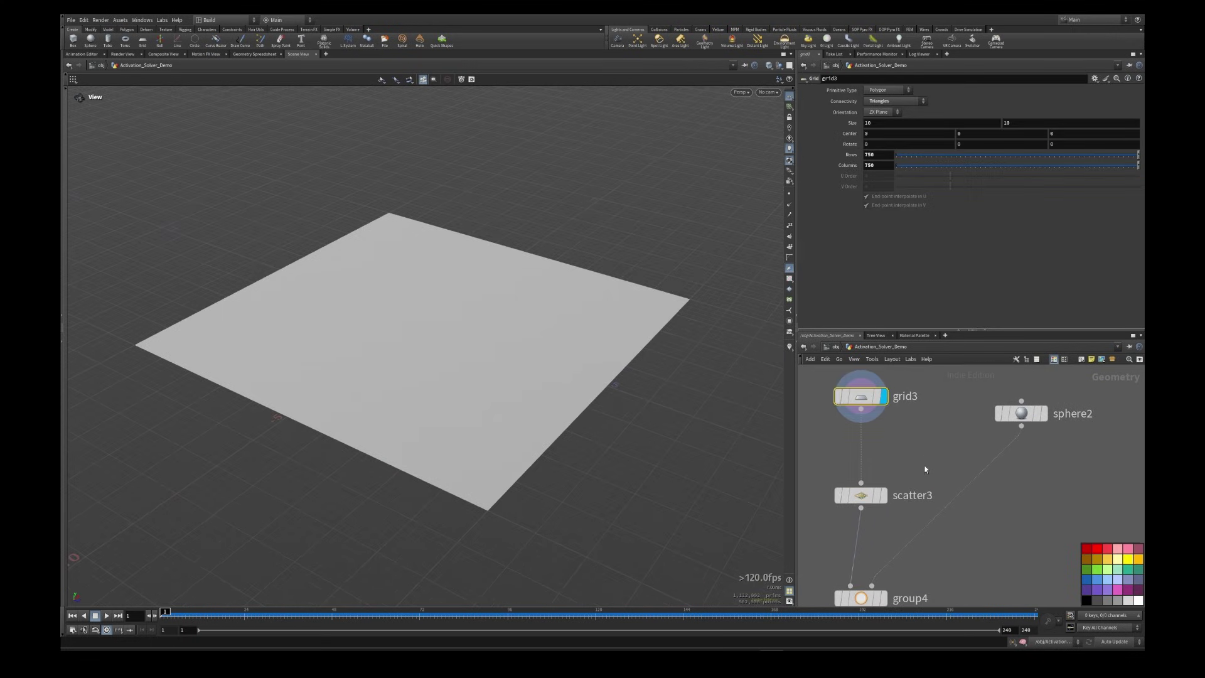
{"action": "left_click", "coordinate": [866, 495]}
{"action": "left_click", "coordinate": [882, 495]}
Step: Display group4 and inspect the initial point group defined by sphere2
{"action": "middle_click_drag", "start_coordinate": [939, 573], "coordinate": [947, 509]}
{"action": "left_click_drag", "start_coordinate": [947, 506], "coordinate": [882, 535]}
{"action": "left_click_drag", "start_coordinate": [929, 405], "coordinate": [884, 430]}
{"action": "left_click_drag", "start_coordinate": [960, 485], "coordinate": [894, 537]}
{"action": "left_click", "coordinate": [890, 533]}
Step: Display Activation_Solver6, play the activation spreading across the scattered points, and scrub through the early frames
{"action": "middle_click_drag", "start_coordinate": [950, 578], "coordinate": [955, 401]}
{"action": "scroll", "coordinate": [942, 466], "scroll_direction": "down", "scroll_amount": 3}
{"action": "left_click", "coordinate": [955, 402]}
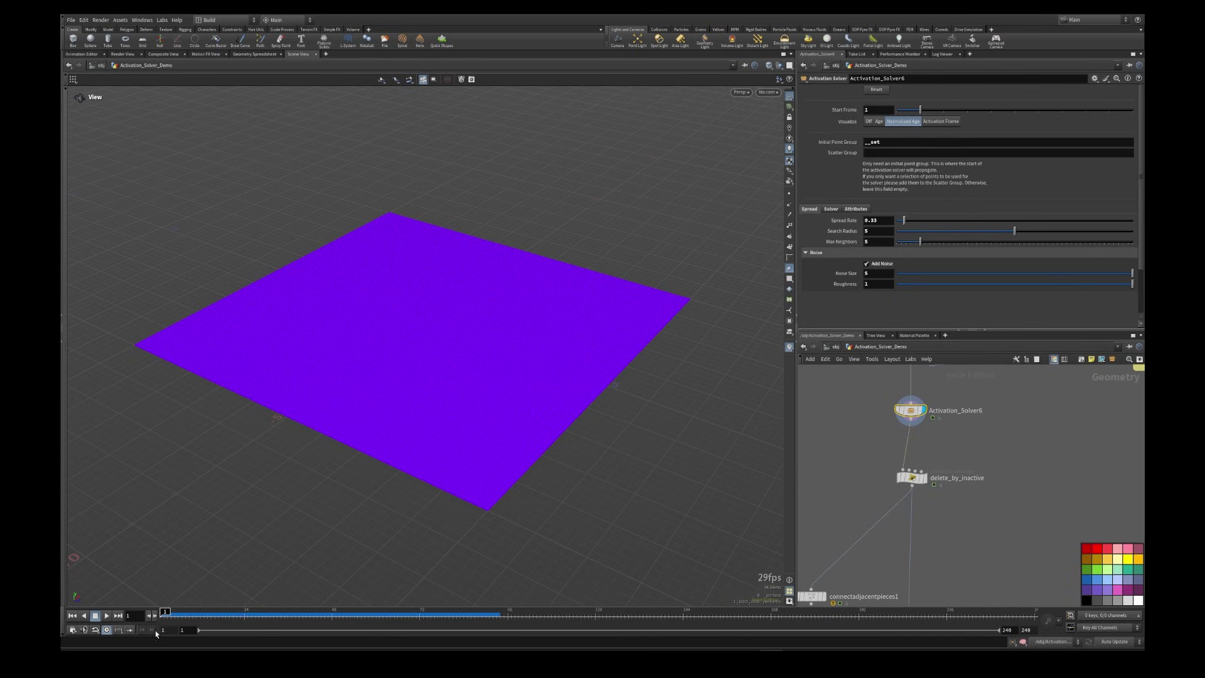
{"action": "left_click", "coordinate": [106, 615]}
{"action": "scroll", "coordinate": [424, 321], "scroll_direction": "up", "scroll_amount": 3}
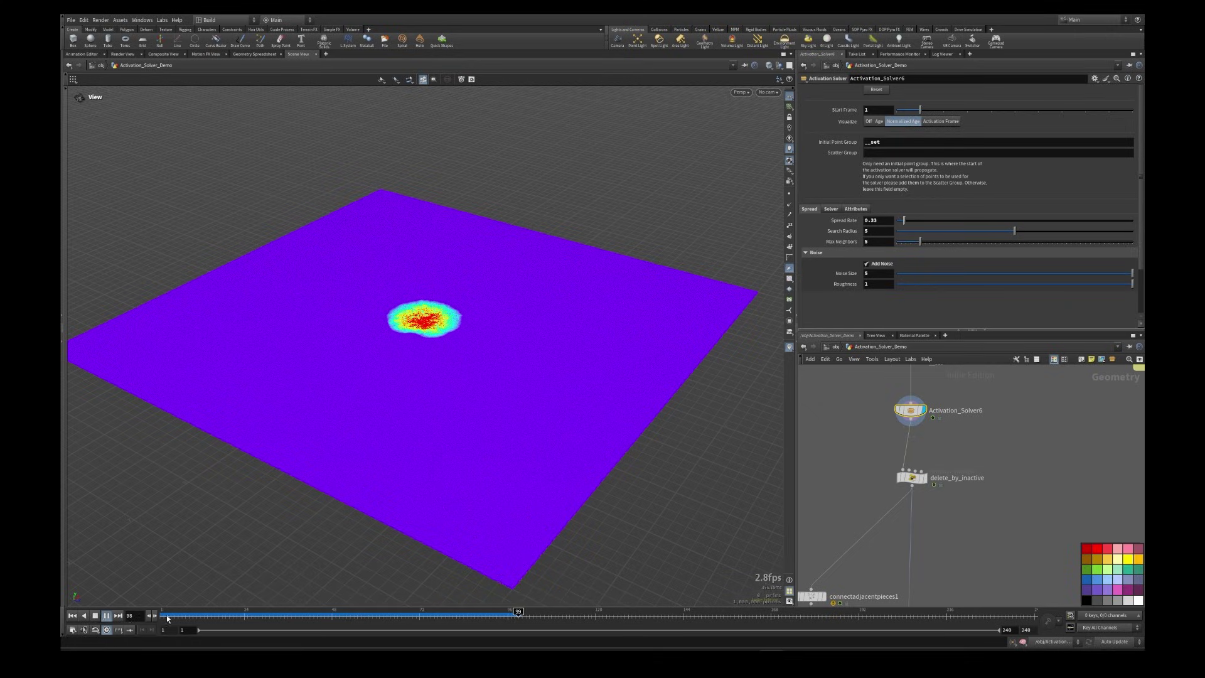
{"action": "left_click", "coordinate": [189, 613]}
{"action": "left_click_drag", "start_coordinate": [189, 616], "coordinate": [221, 615]}
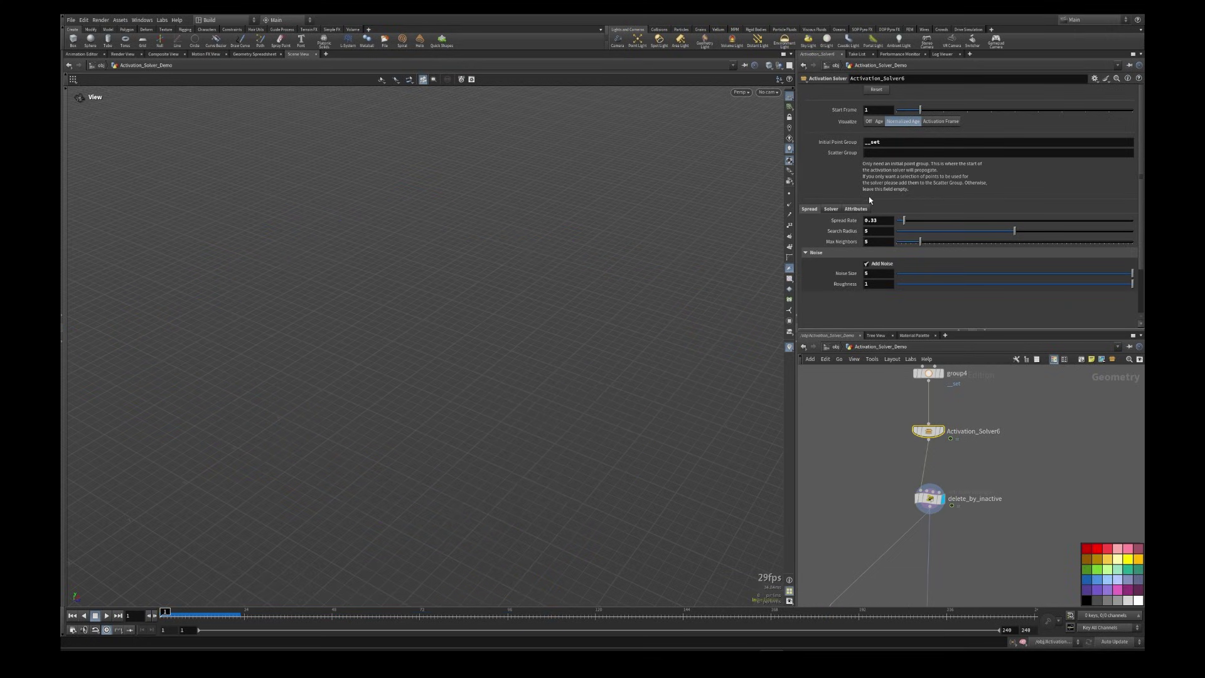
Step: Check the output attribute options and solver settings of Activation_Solver6
{"action": "left_click", "coordinate": [856, 208]}
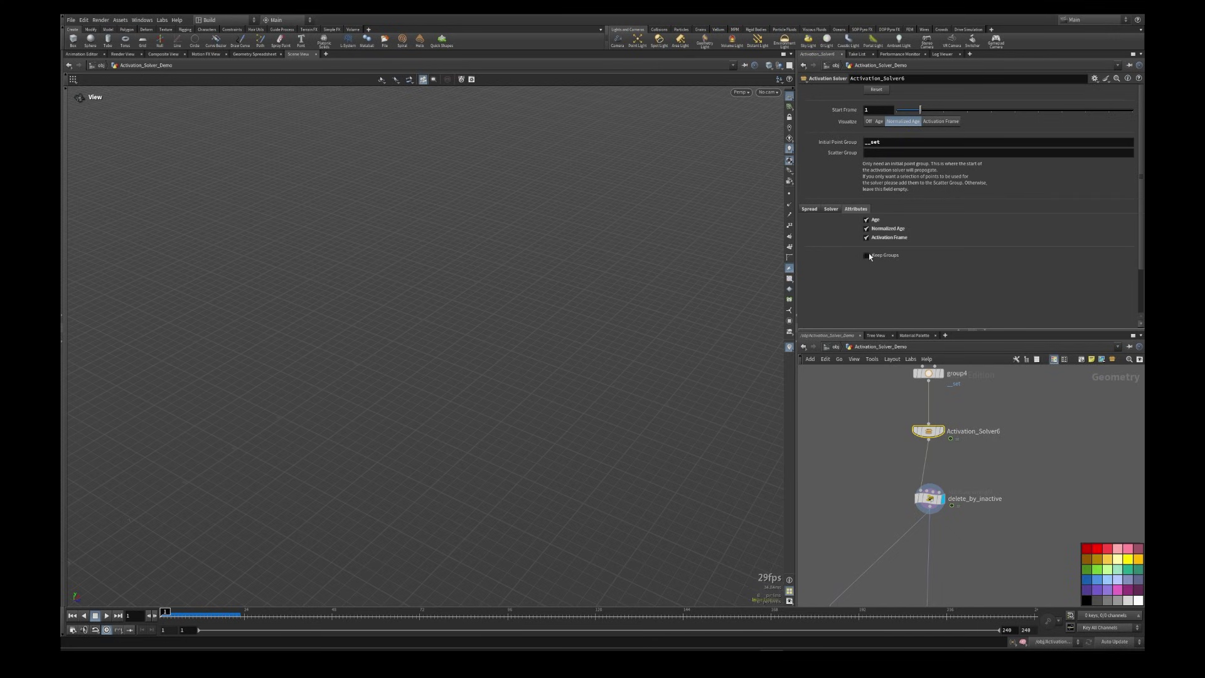
{"action": "left_click", "coordinate": [830, 208]}
{"action": "scroll", "coordinate": [878, 263], "scroll_direction": "down", "scroll_amount": 3}
Step: Examine the point removal code in delete_by_inactive and compare it with the Remove Inactive Points option of Activation_Solver6
{"action": "left_click", "coordinate": [929, 499]}
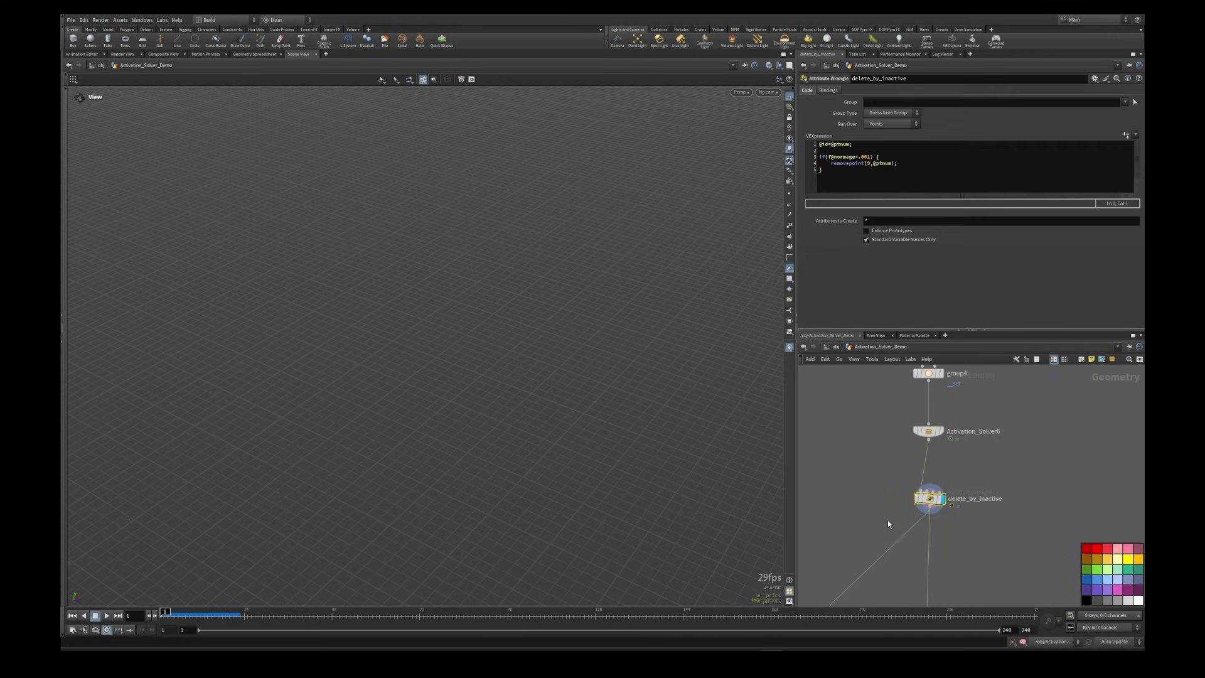
{"action": "left_click_drag", "start_coordinate": [899, 163], "coordinate": [819, 143]}
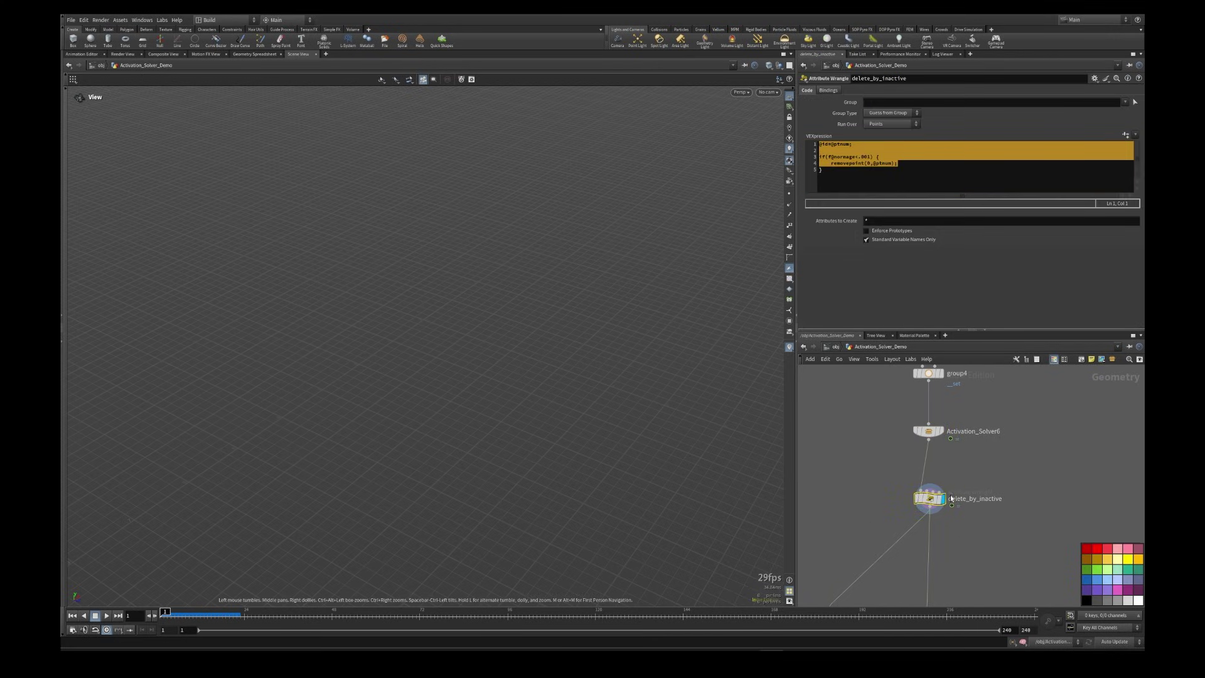
{"action": "left_click_drag", "start_coordinate": [1007, 405], "coordinate": [845, 429]}
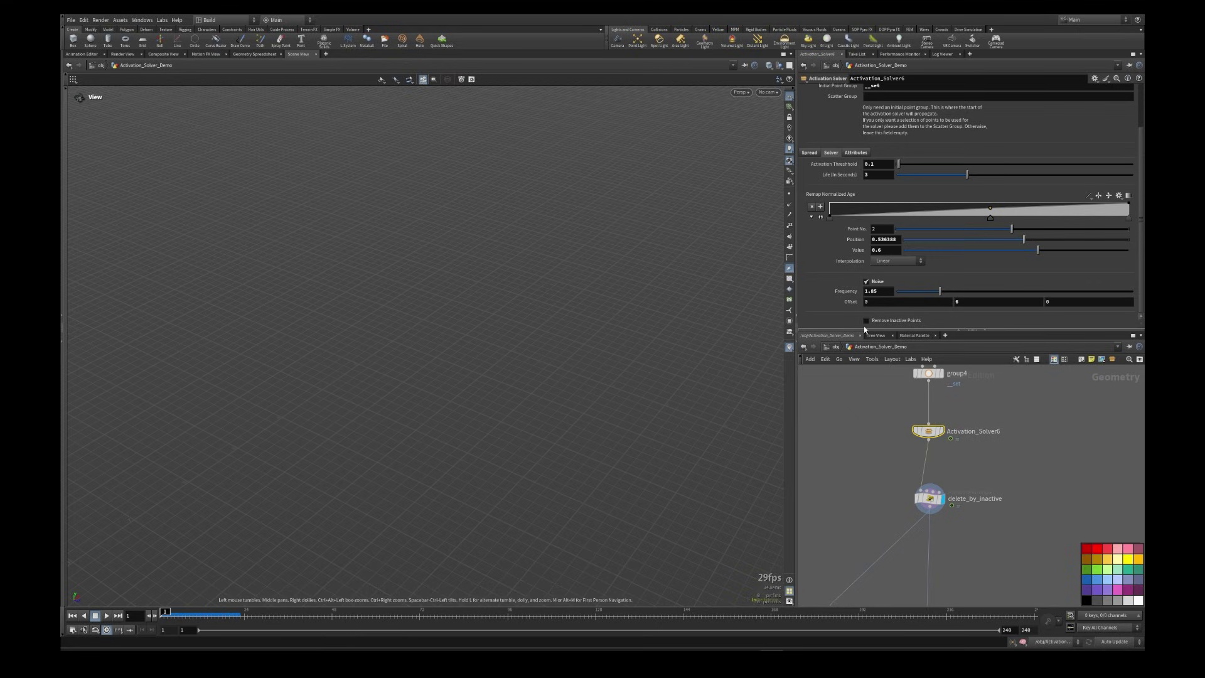
Step: Compare the settings of Activation_Solver6 with the delete_by_inactive code and play the remaining points briefly
{"action": "left_click_drag", "start_coordinate": [998, 460], "coordinate": [952, 439]}
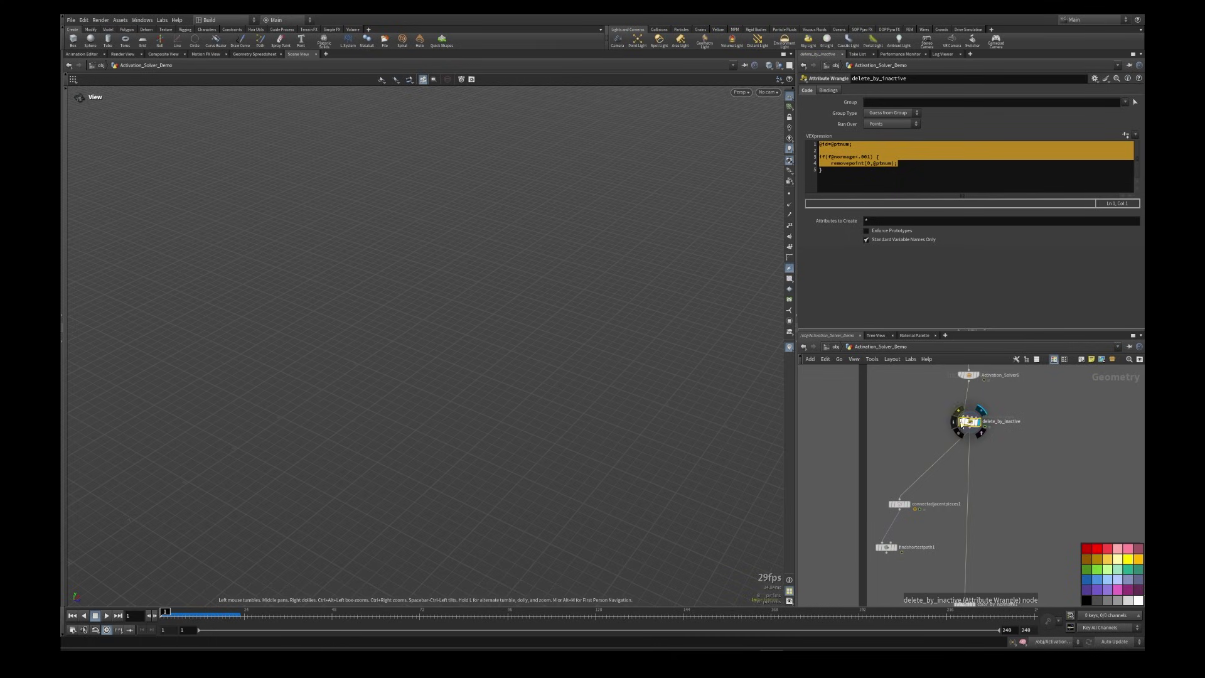
{"action": "middle_click_drag", "start_coordinate": [1030, 408], "coordinate": [1028, 462]}
{"action": "left_click_drag", "start_coordinate": [1027, 462], "coordinate": [934, 417]}
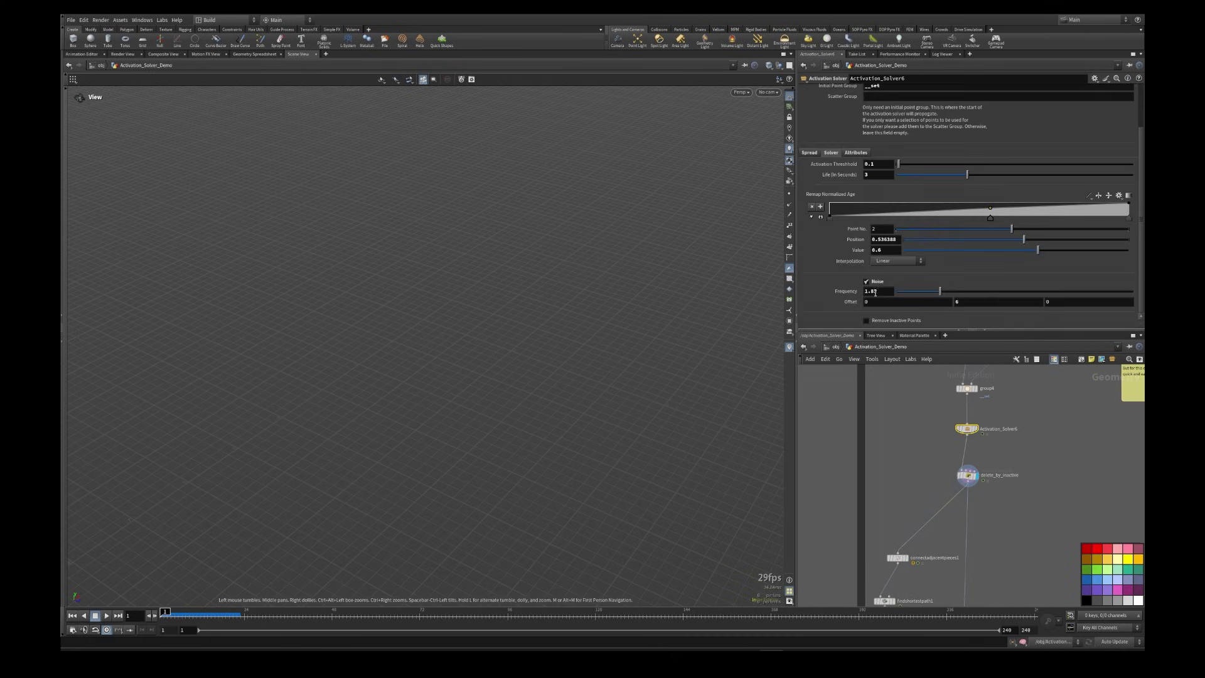
{"action": "left_click", "coordinate": [967, 475]}
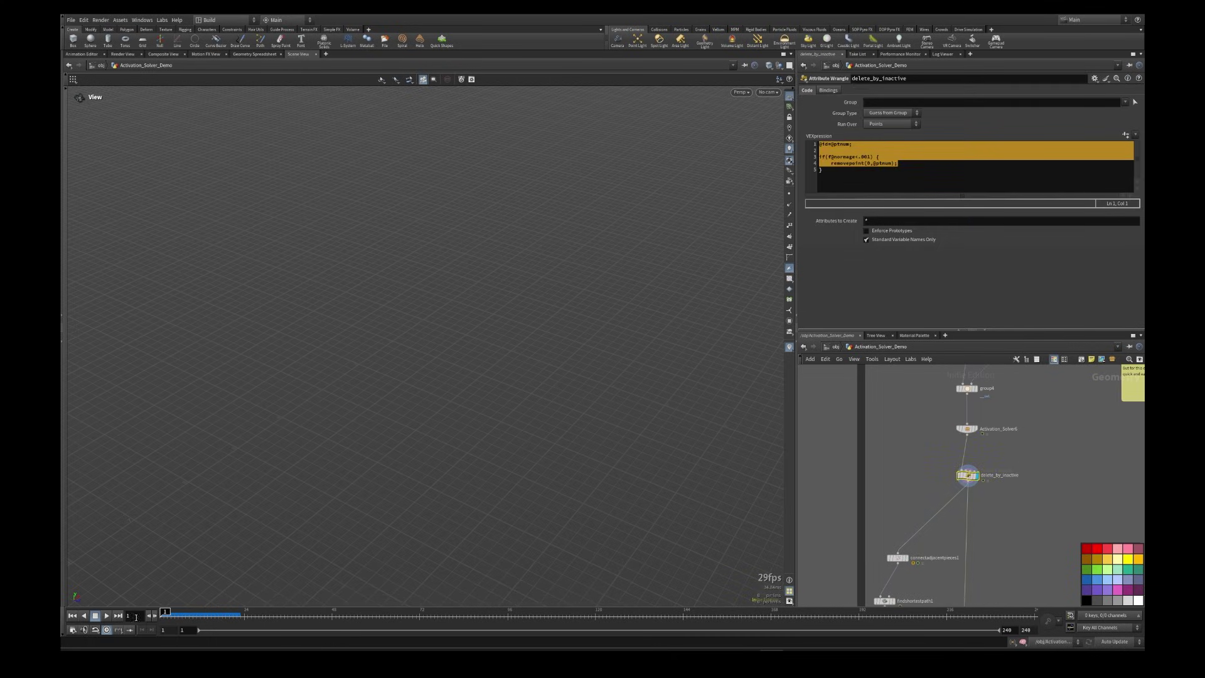
{"action": "key", "text": "Up"}
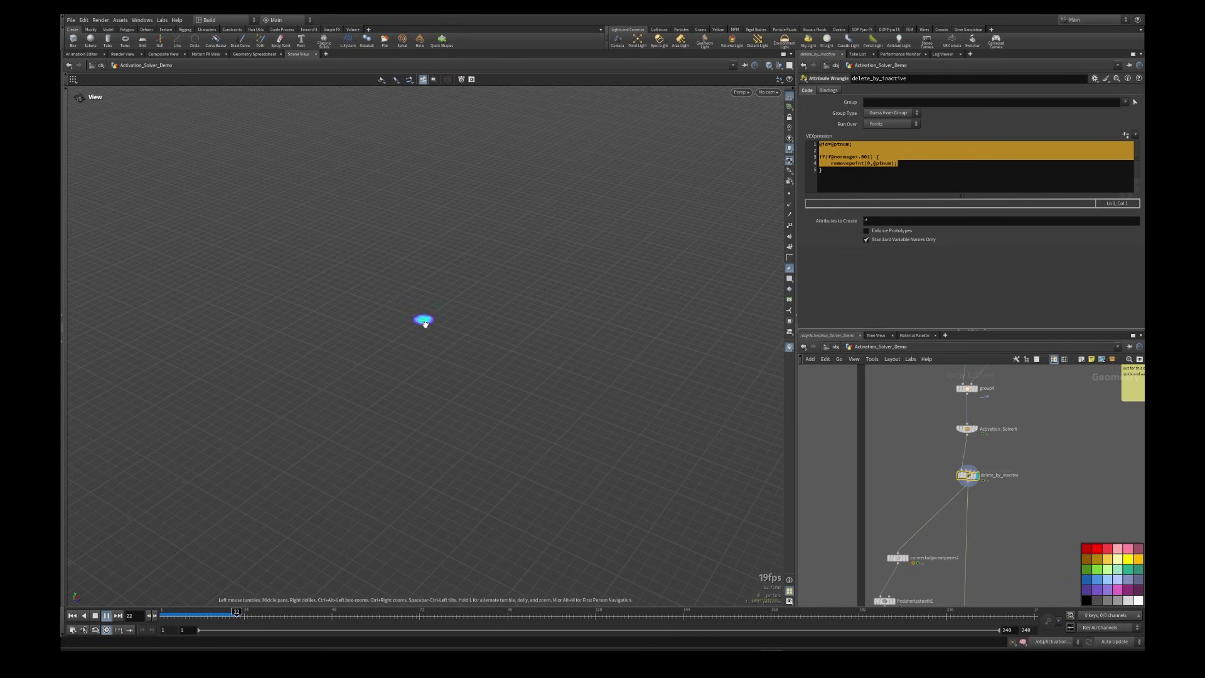
{"action": "left_click", "coordinate": [96, 617]}
Step: Display color_by_normage1, hide the attribute visualizer colors in the viewport, and play the normage-colored points
{"action": "middle_click_drag", "start_coordinate": [979, 548], "coordinate": [959, 344]}
{"action": "left_click", "coordinate": [950, 458]}
{"action": "left_click", "coordinate": [956, 460]}
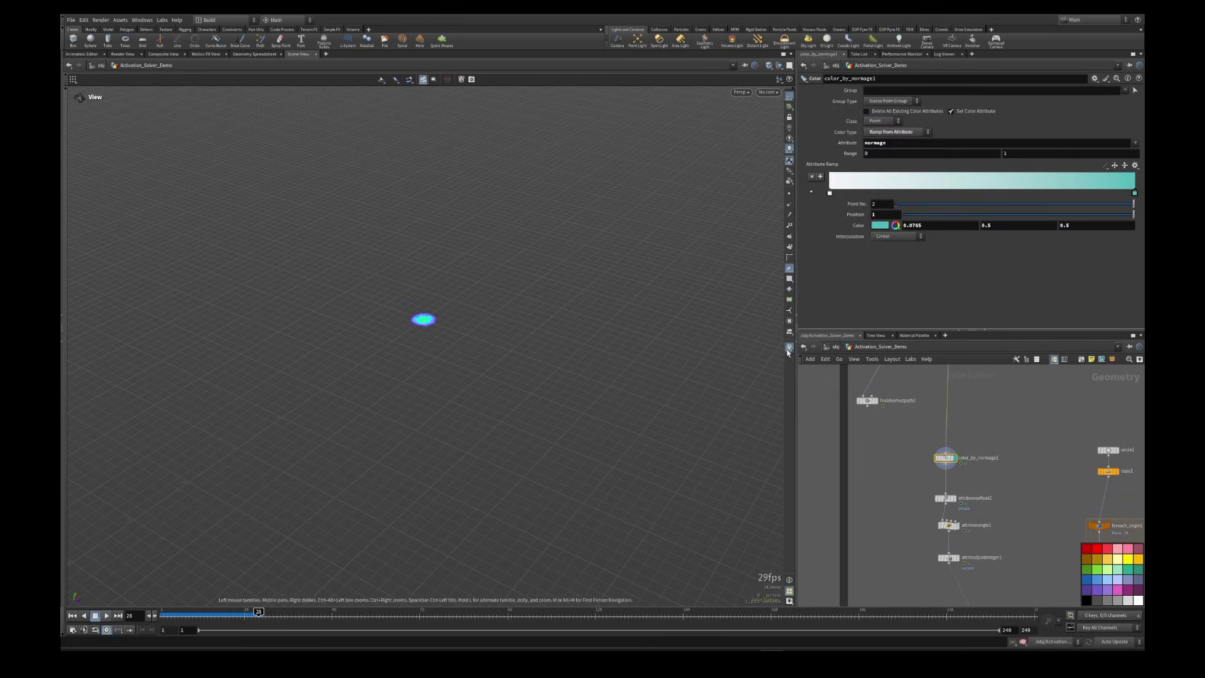
{"action": "key", "text": "ctrl+Up"}
{"action": "key", "text": "Up"}
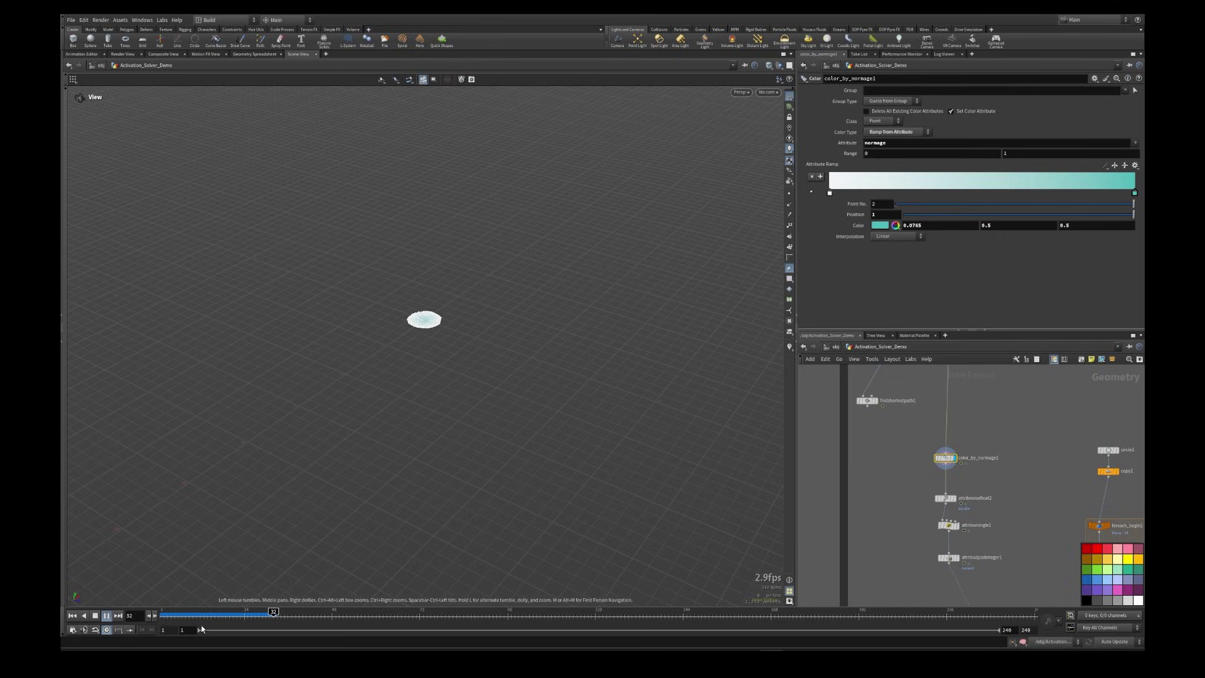
{"action": "left_click", "coordinate": [109, 617]}
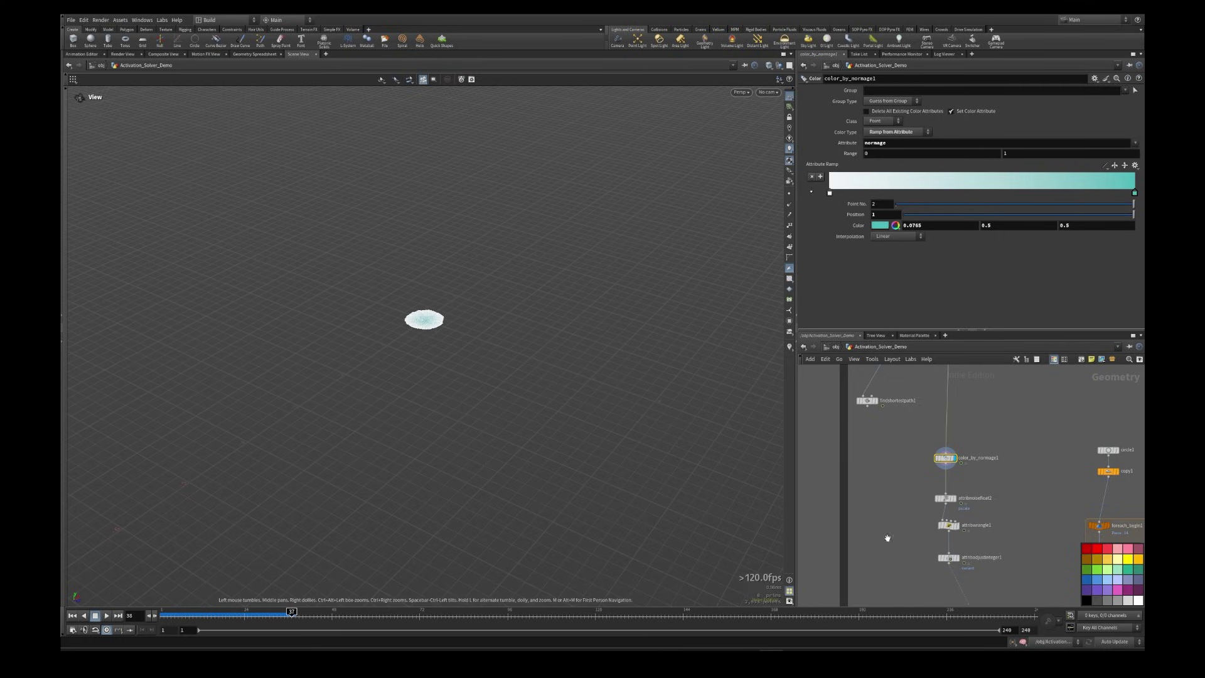
Step: Display attribnoisefloat2 and examine its pscale noise range together with the normage multiplication in attribwrangle1
{"action": "scroll", "coordinate": [892, 528], "scroll_direction": "up", "scroll_amount": 3}
{"action": "left_click", "coordinate": [898, 492]}
{"action": "left_click_drag", "start_coordinate": [898, 491], "coordinate": [898, 471]}
{"action": "left_click", "coordinate": [935, 462]}
{"action": "middle_click_drag", "start_coordinate": [998, 502], "coordinate": [968, 449]}
{"action": "left_click", "coordinate": [894, 484]}
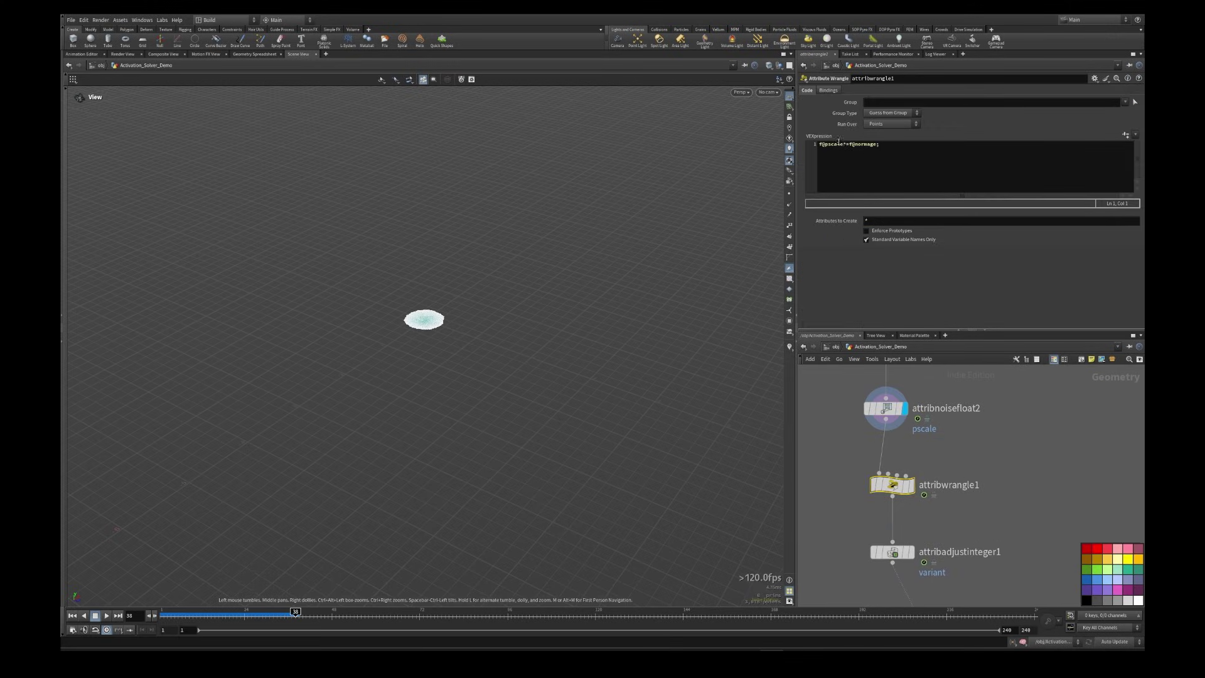
{"action": "left_click_drag", "start_coordinate": [891, 146], "coordinate": [848, 148]}
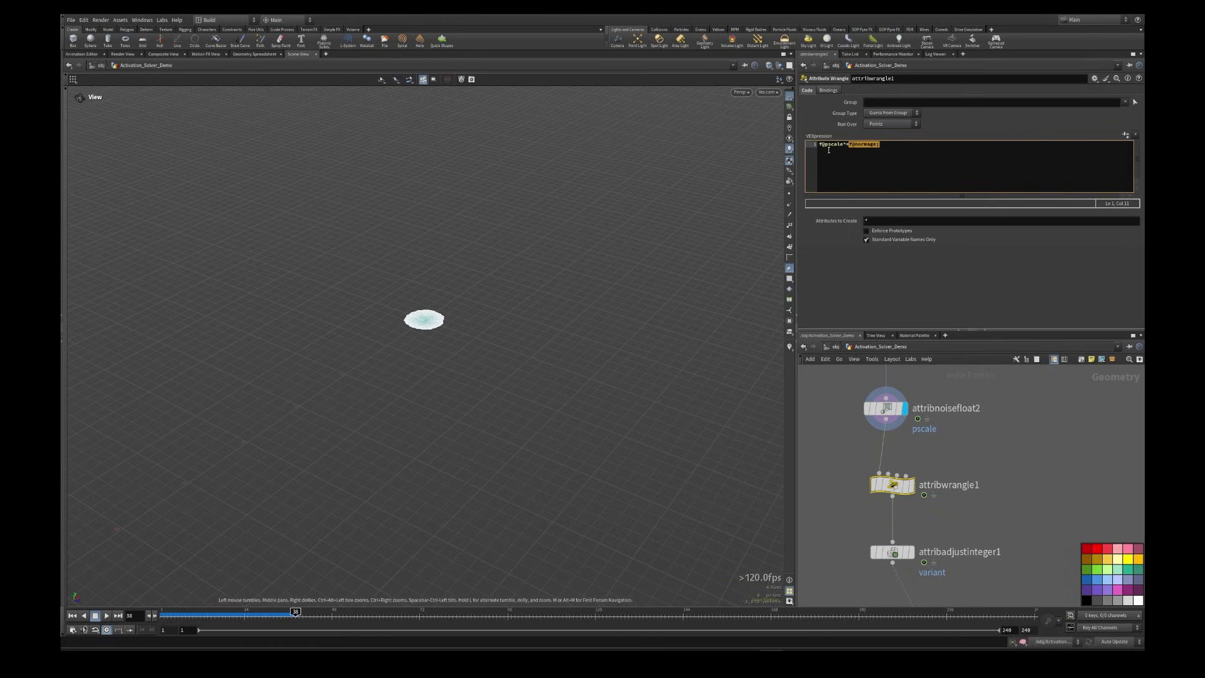
{"action": "left_click", "coordinate": [887, 411]}
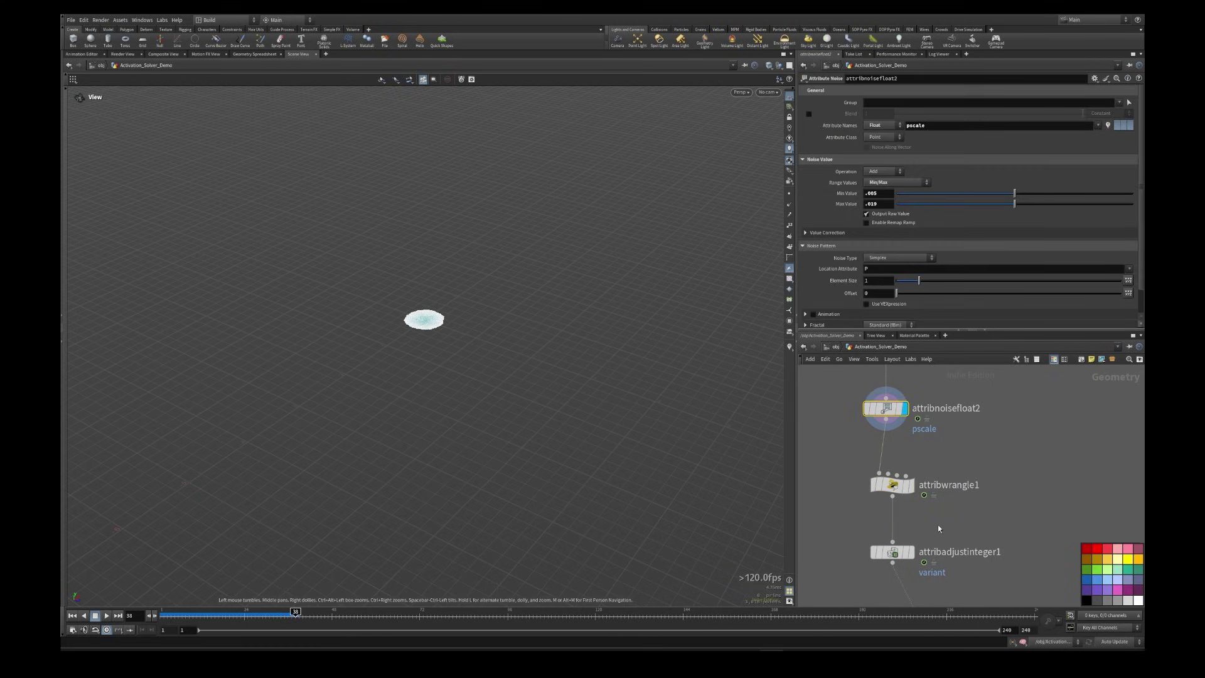
Step: Inspect the parameters of attribadjustinteger1 below the pscale wrangle
{"action": "middle_click_drag", "start_coordinate": [989, 507], "coordinate": [961, 467]}
{"action": "left_click", "coordinate": [870, 445]}
{"action": "middle_click_drag", "start_coordinate": [945, 511], "coordinate": [932, 456]}
{"action": "left_click", "coordinate": [854, 458]}
{"action": "scroll", "coordinate": [938, 530], "scroll_direction": "down", "scroll_amount": 3}
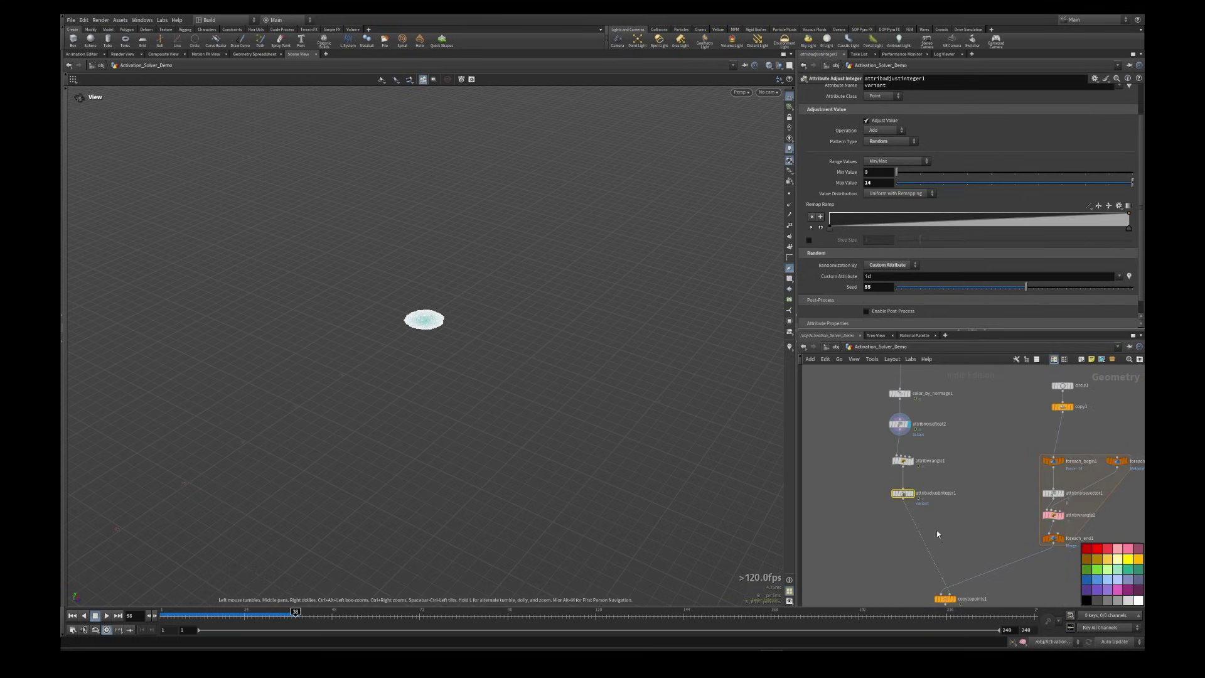
Step: Display copytopoints1 and play the copied shapes growing outward, orbiting around them before stopping playback
{"action": "middle_click_drag", "start_coordinate": [980, 599], "coordinate": [952, 514]}
{"action": "scroll", "coordinate": [928, 489], "scroll_direction": "up", "scroll_amount": 2}
{"action": "left_click", "coordinate": [927, 493]}
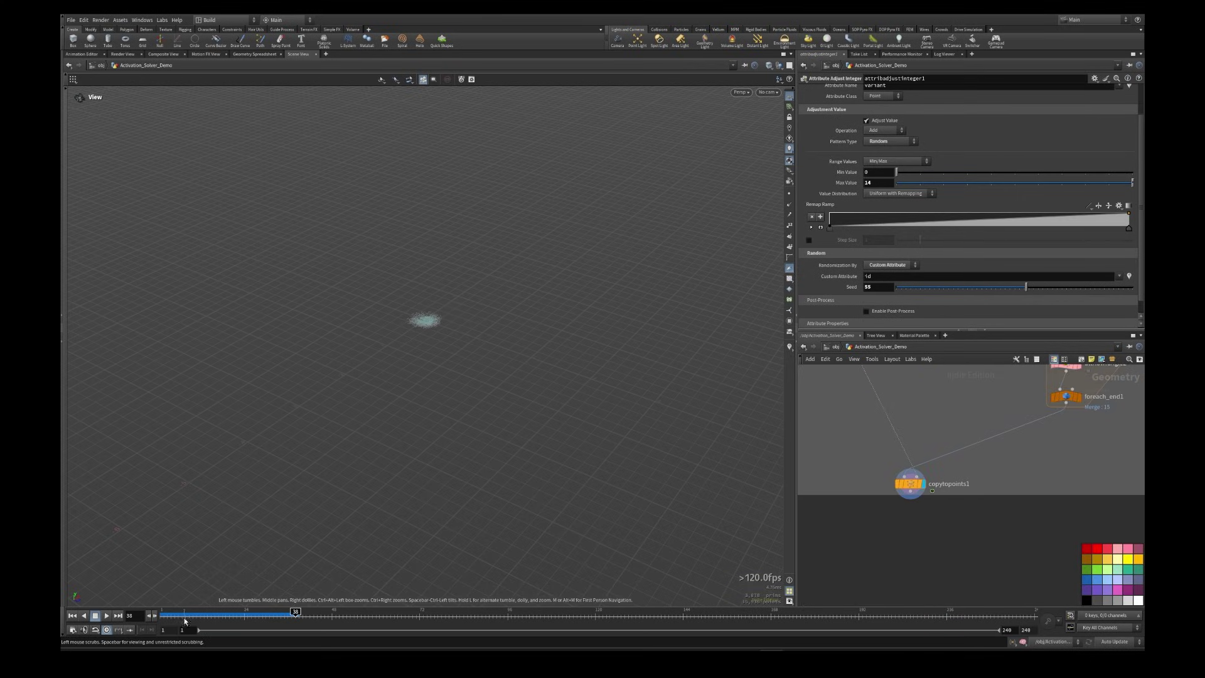
{"action": "left_click", "coordinate": [165, 615]}
{"action": "left_click", "coordinate": [107, 616]}
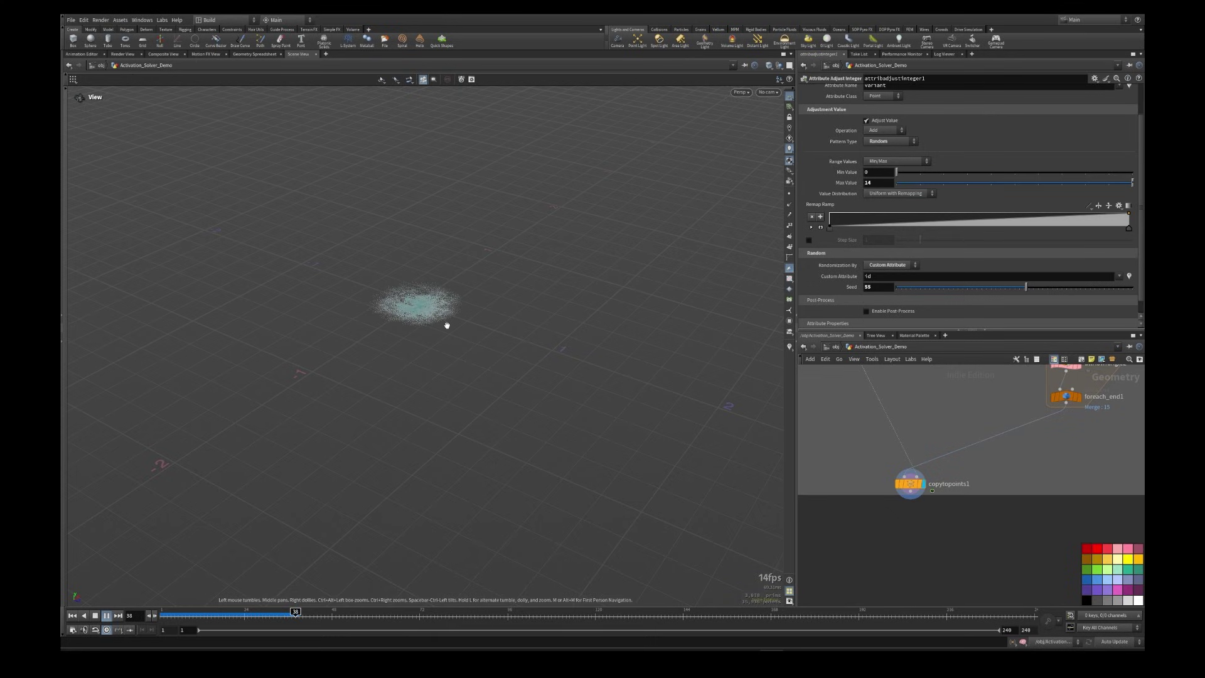
{"action": "right_click_drag", "start_coordinate": [444, 317], "coordinate": [635, 313]}
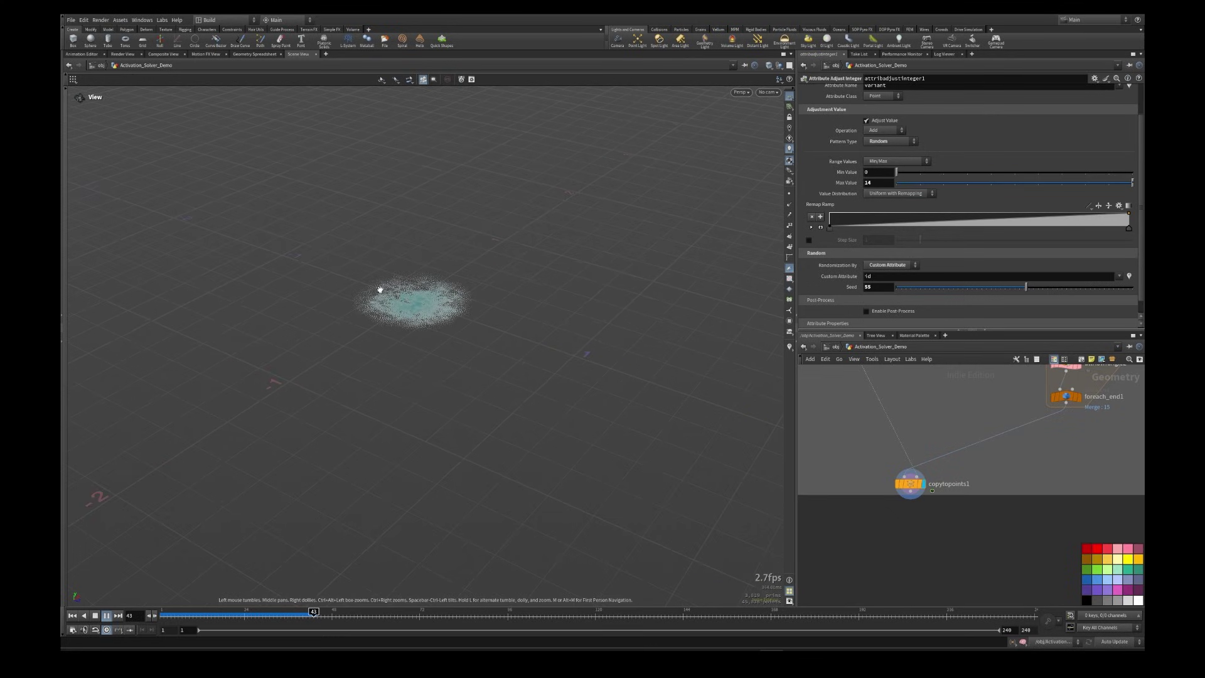
{"action": "left_click", "coordinate": [96, 616]}
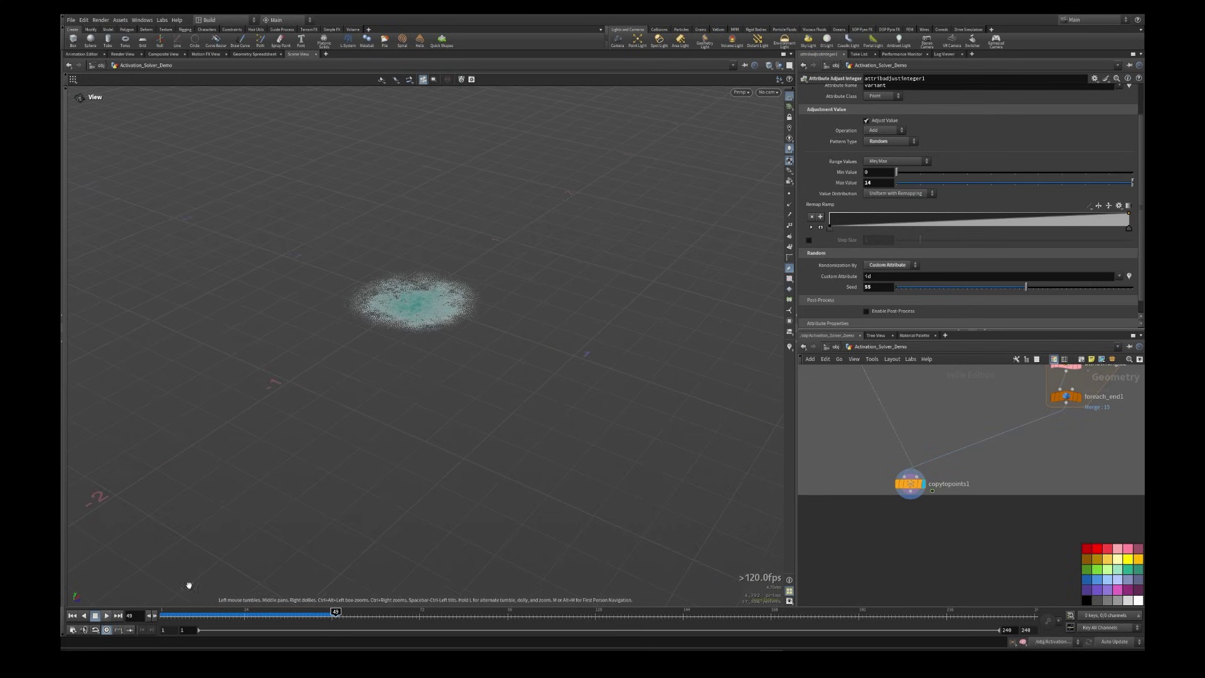
Step: Examine the copied shapes up close, from the dense center to the small outer pieces
{"action": "scroll", "coordinate": [461, 344], "scroll_direction": "up", "scroll_amount": 5}
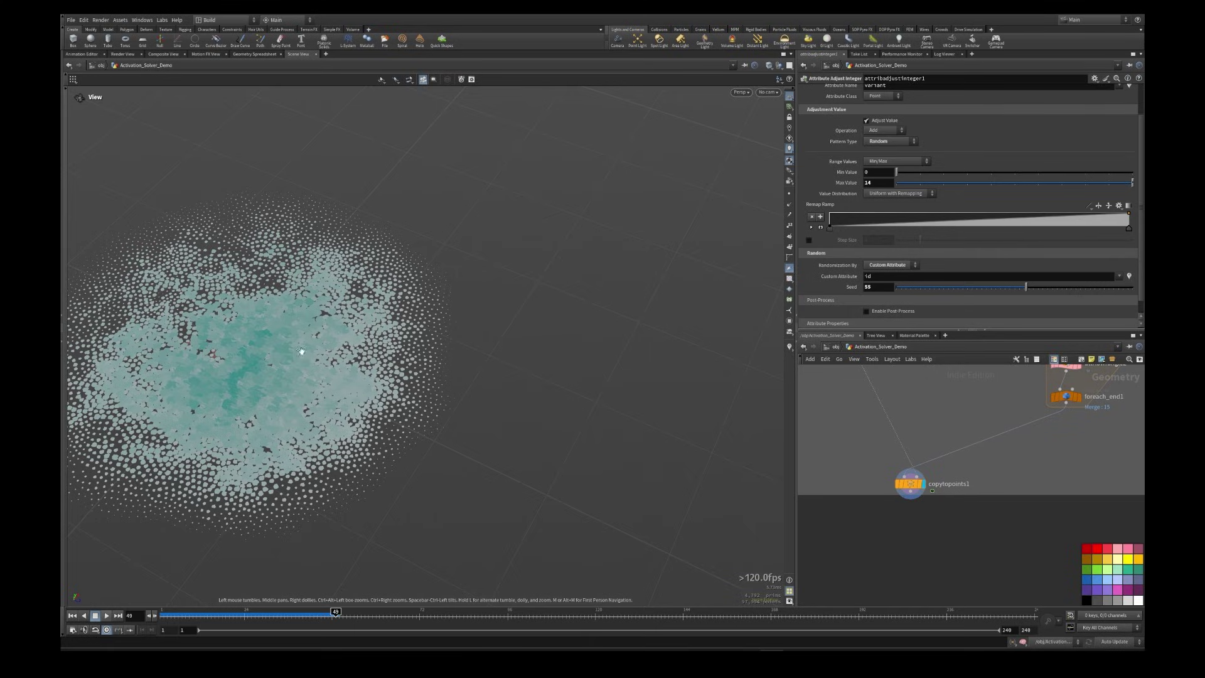
{"action": "scroll", "coordinate": [530, 320], "scroll_direction": "down", "scroll_amount": 5}
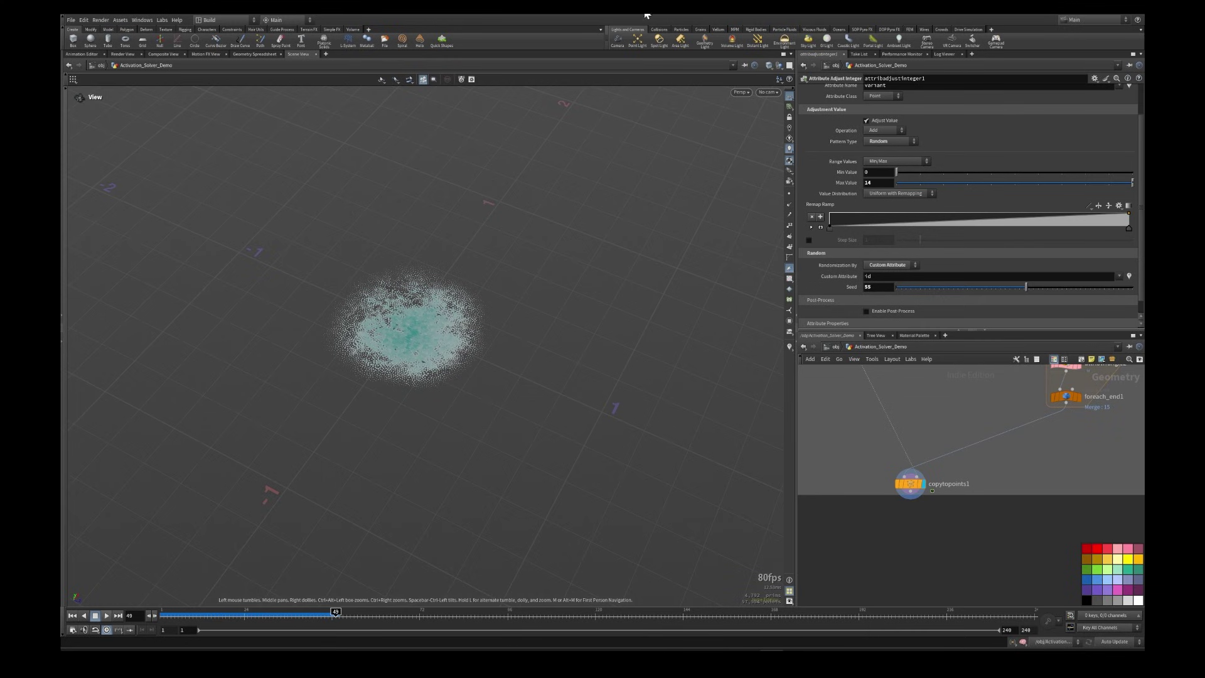
{"action": "scroll", "coordinate": [513, 296], "scroll_direction": "up", "scroll_amount": 5}
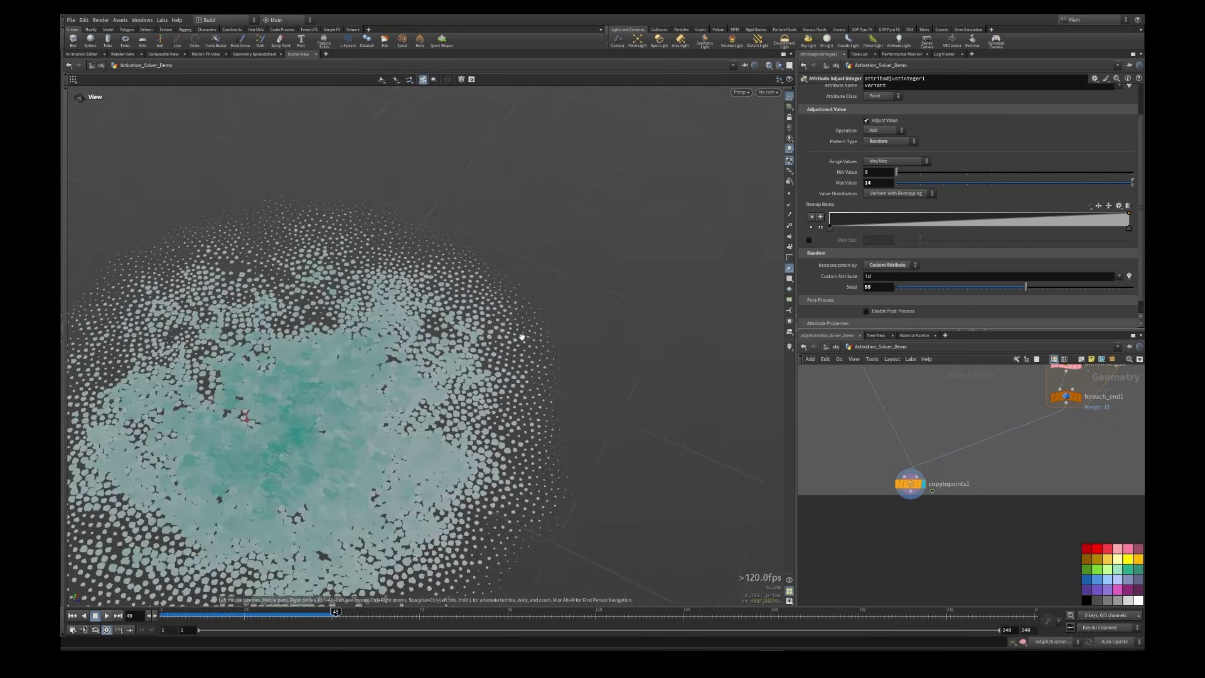
{"action": "scroll", "coordinate": [522, 336], "scroll_direction": "down", "scroll_amount": 5}
Step: Trace the two network branches feeding copytopoints1, the point attribute chain and the for-each loop
{"action": "middle_click_drag", "start_coordinate": [1027, 434], "coordinate": [921, 551]}
{"action": "left_click_drag", "start_coordinate": [921, 551], "coordinate": [1099, 367]}
{"action": "scroll", "coordinate": [889, 371], "scroll_direction": "down", "scroll_amount": 1}
{"action": "middle_click_drag", "start_coordinate": [889, 371], "coordinate": [1027, 412]}
{"action": "scroll", "coordinate": [923, 471], "scroll_direction": "up", "scroll_amount": 3}
{"action": "left_click", "coordinate": [879, 473]}
{"action": "middle_click_drag", "start_coordinate": [1107, 381], "coordinate": [952, 478]}
{"action": "scroll", "coordinate": [949, 480], "scroll_direction": "down", "scroll_amount": 4}
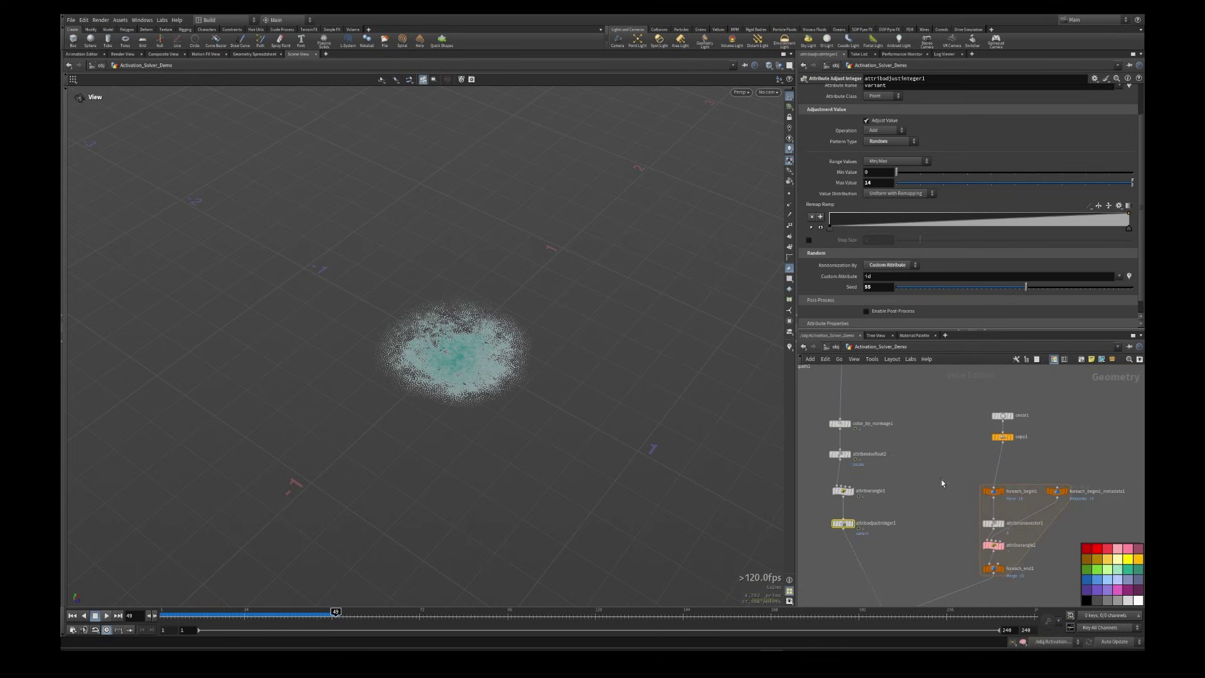
{"action": "middle_click_drag", "start_coordinate": [859, 521], "coordinate": [925, 521]}
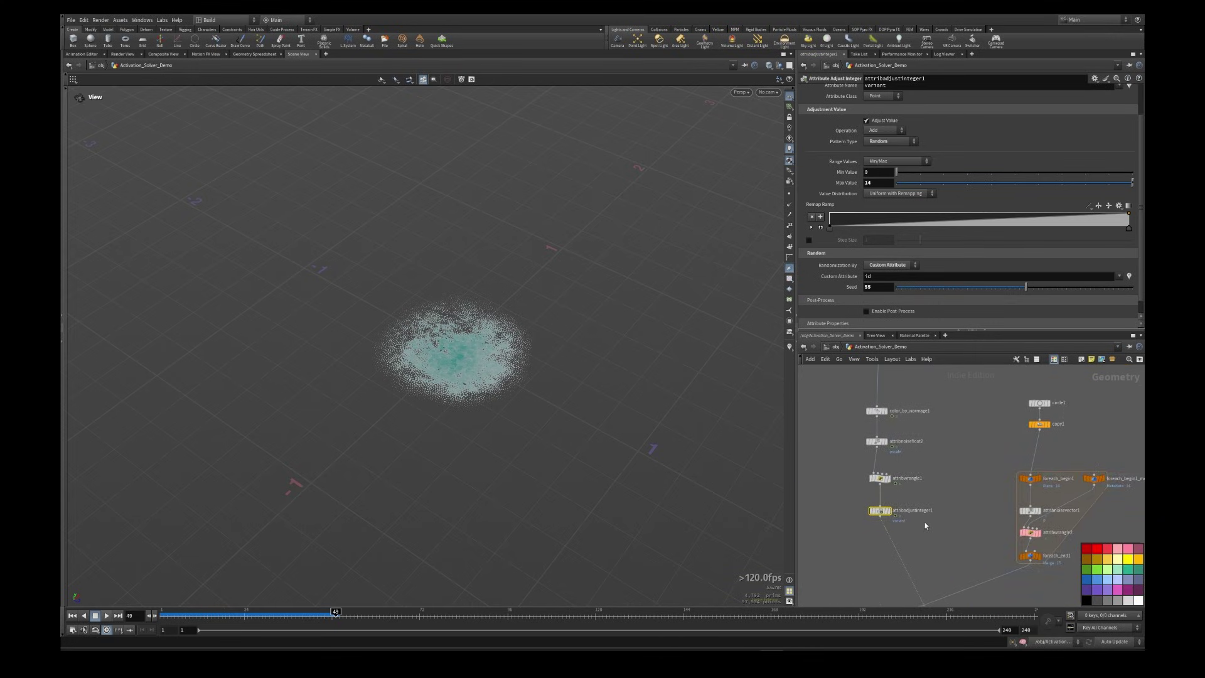
Step: Review the variant attribute name, the value range and the custom randomization attribute of attribadjustinteger1
{"action": "scroll", "coordinate": [929, 481], "scroll_direction": "up", "scroll_amount": 3}
{"action": "middle_click_drag", "start_coordinate": [932, 468], "coordinate": [1007, 500]}
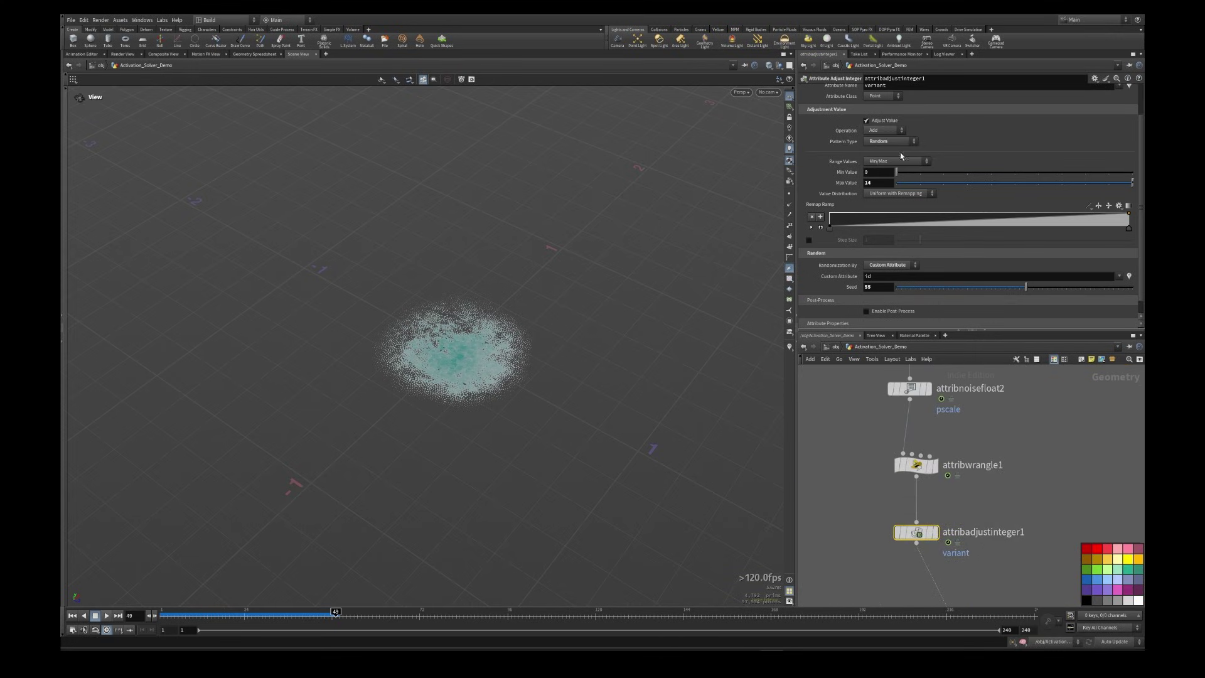
{"action": "scroll", "coordinate": [979, 157], "scroll_direction": "up", "scroll_amount": 1}
{"action": "double_click", "coordinate": [910, 103]}
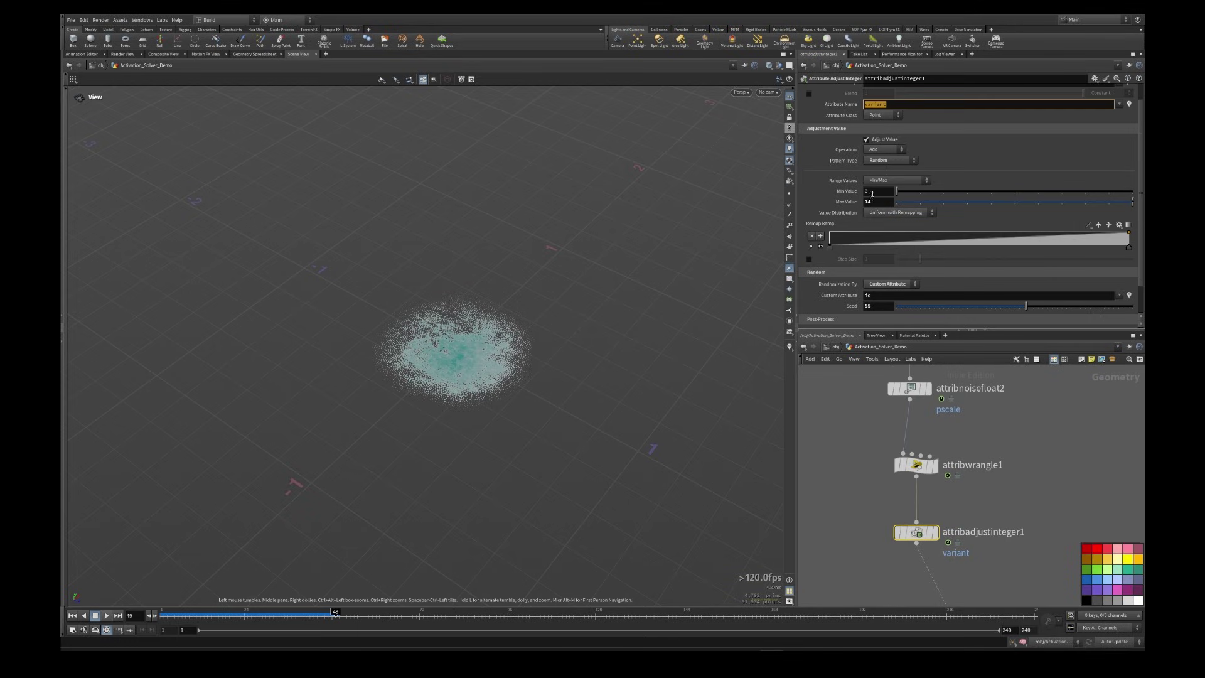
{"action": "key", "text": "Tab"}
{"action": "key", "text": "Tab"}
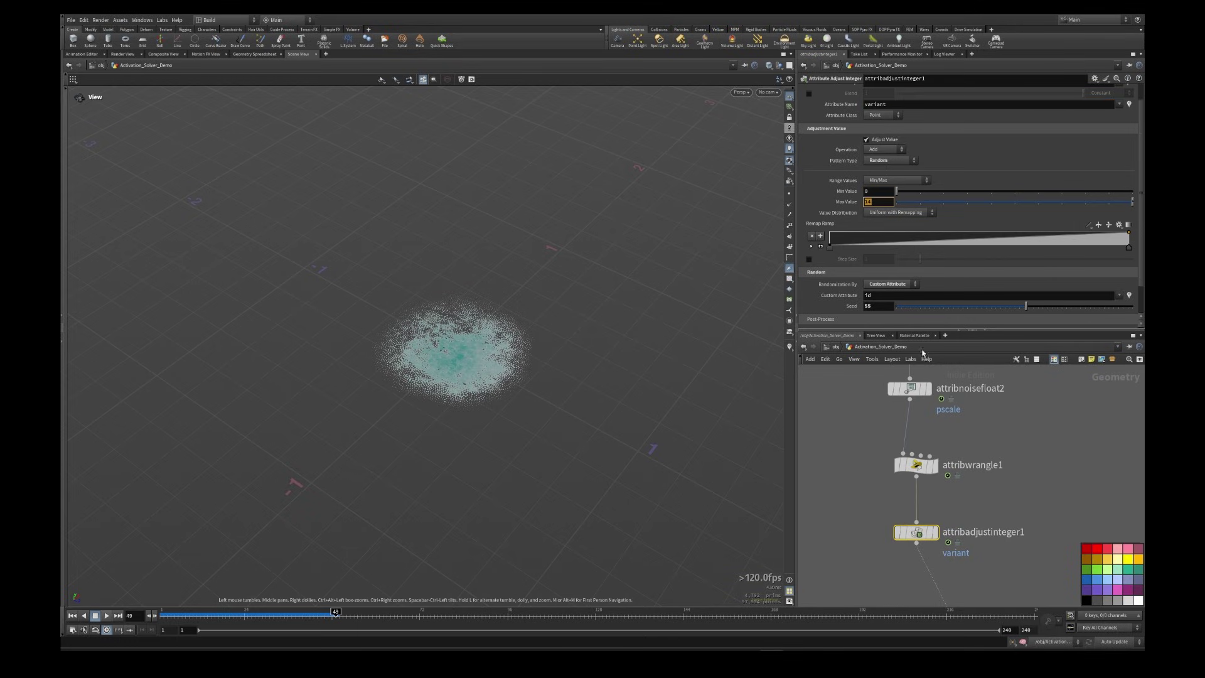
{"action": "key", "text": "Tab"}
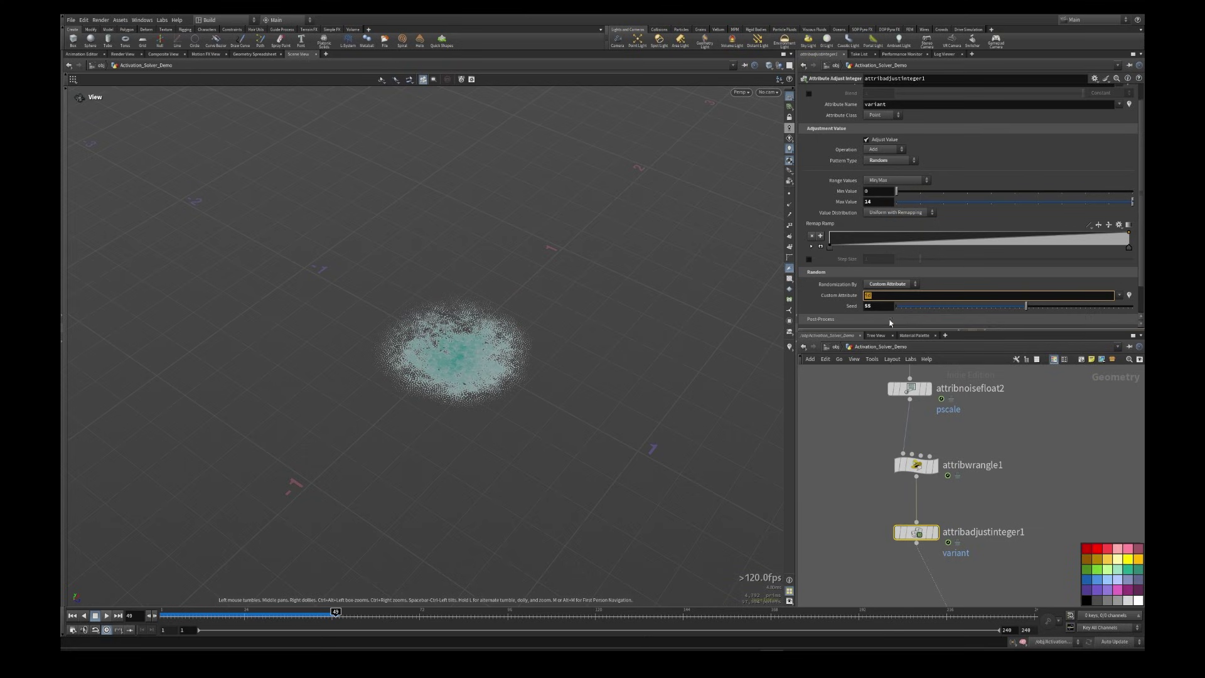
Step: Follow the id attribute used for randomization back to its assignment line in the delete_by_inactive code
{"action": "middle_click_drag", "start_coordinate": [895, 370], "coordinate": [906, 399]}
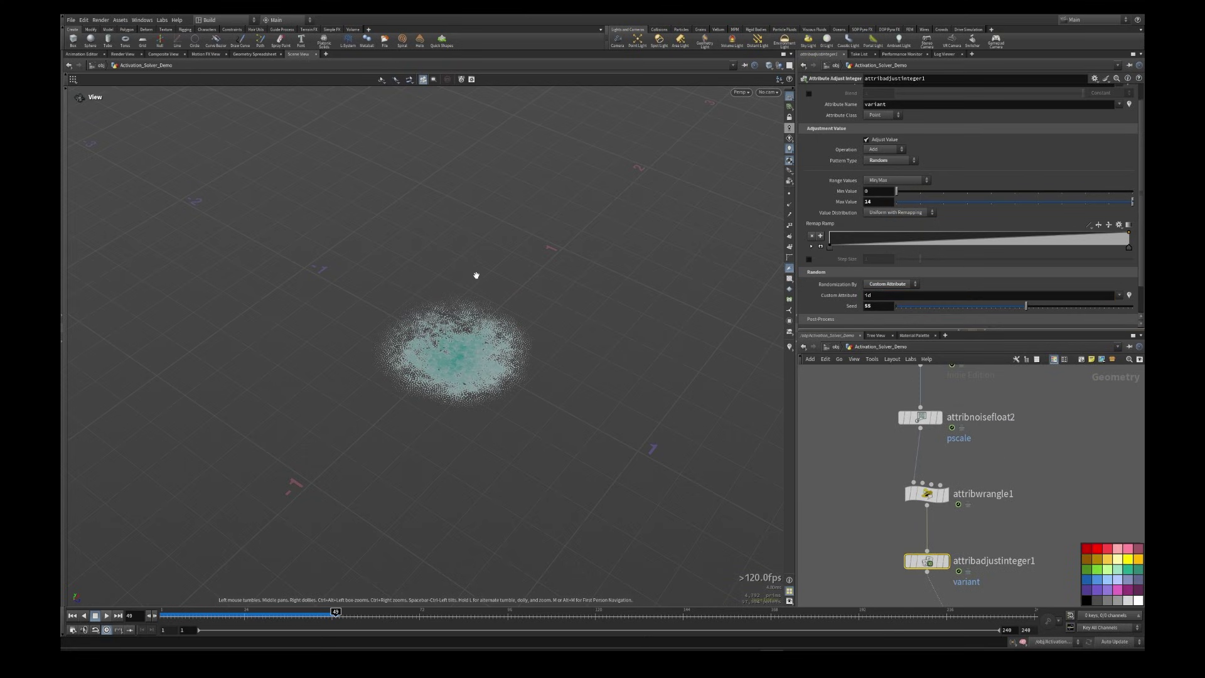
{"action": "double_click", "coordinate": [885, 293]}
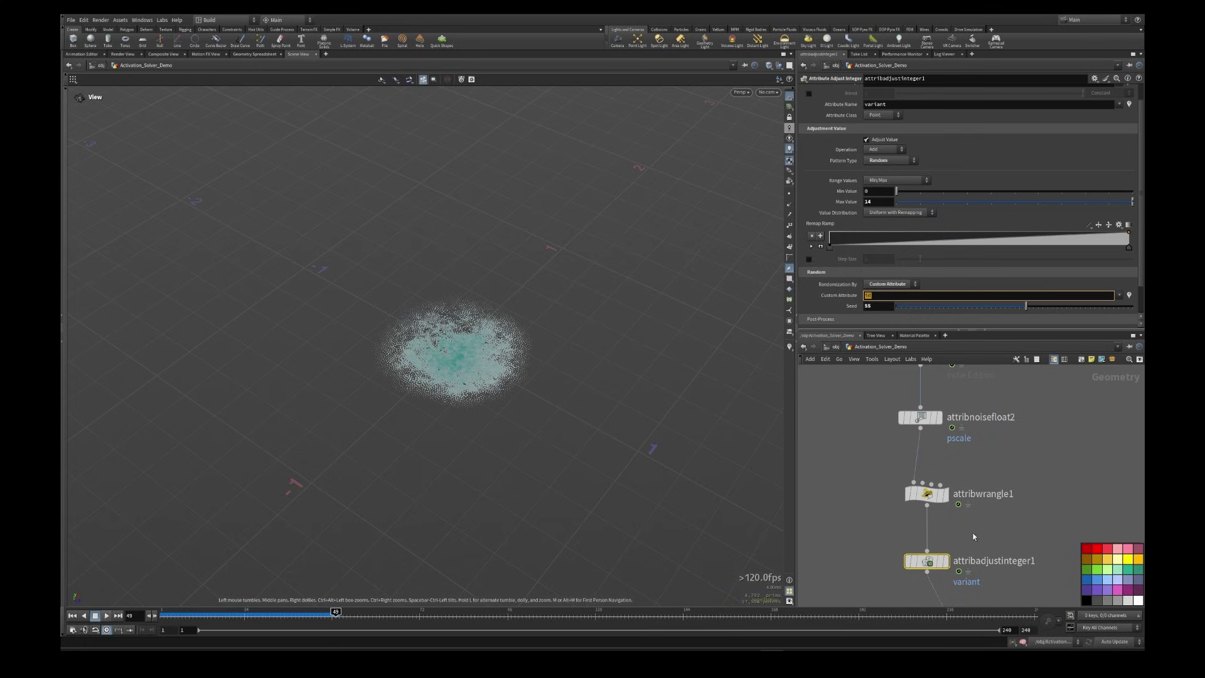
{"action": "middle_click_drag", "start_coordinate": [988, 460], "coordinate": [973, 627]}
{"action": "double_click", "coordinate": [885, 295]}
{"action": "middle_click_drag", "start_coordinate": [934, 430], "coordinate": [990, 608]}
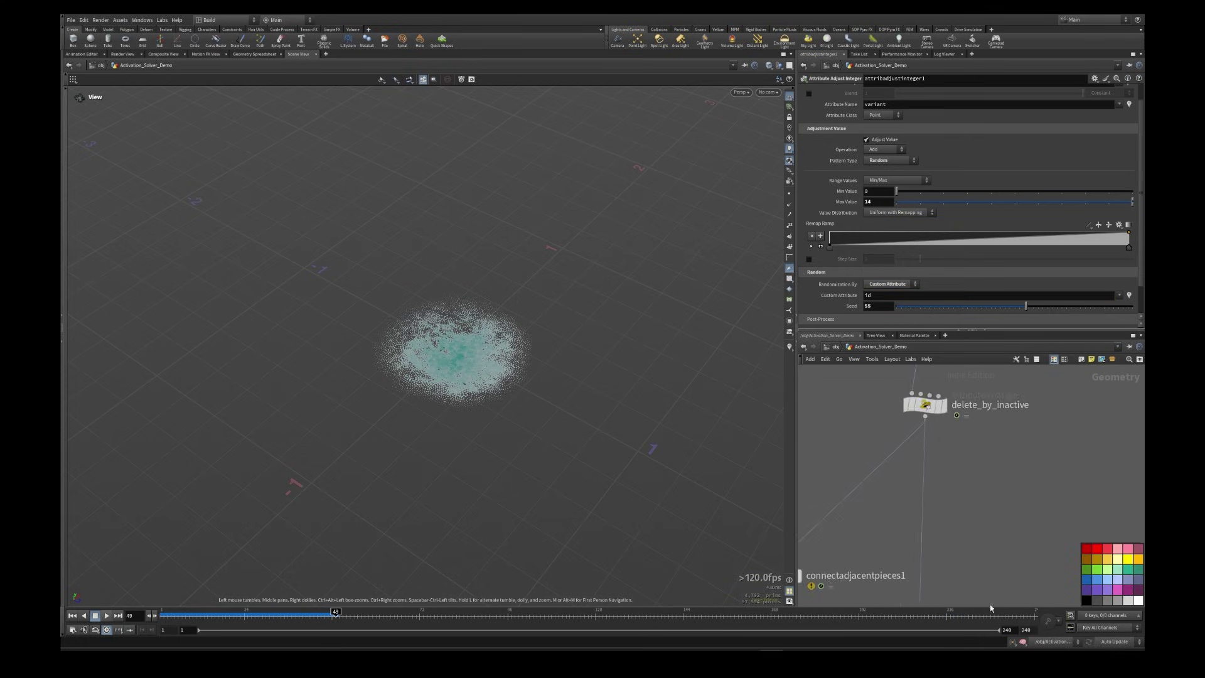
{"action": "middle_click_drag", "start_coordinate": [967, 384], "coordinate": [956, 505]}
{"action": "left_click", "coordinate": [916, 524]}
{"action": "left_click_drag", "start_coordinate": [858, 144], "coordinate": [772, 140]}
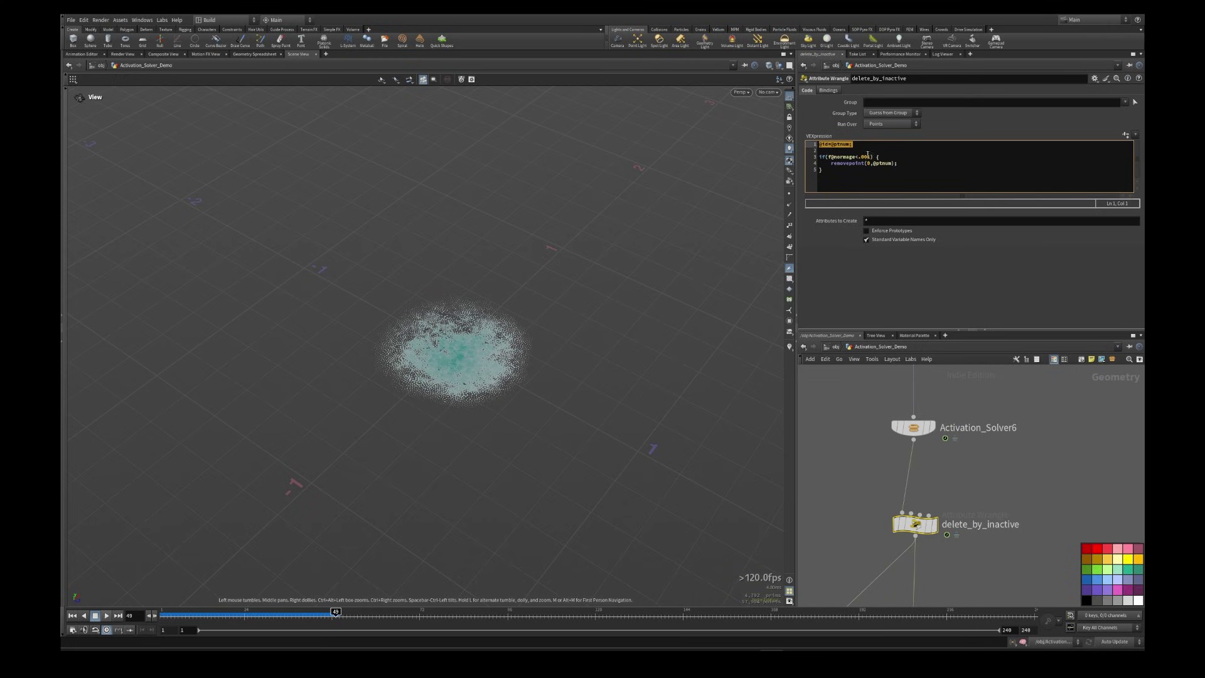
Step: Revisit attribadjustinteger1 and inspect the circle1 shape and the copy count and copynum attribute of copy1
{"action": "middle_click_drag", "start_coordinate": [984, 493], "coordinate": [959, 433]}
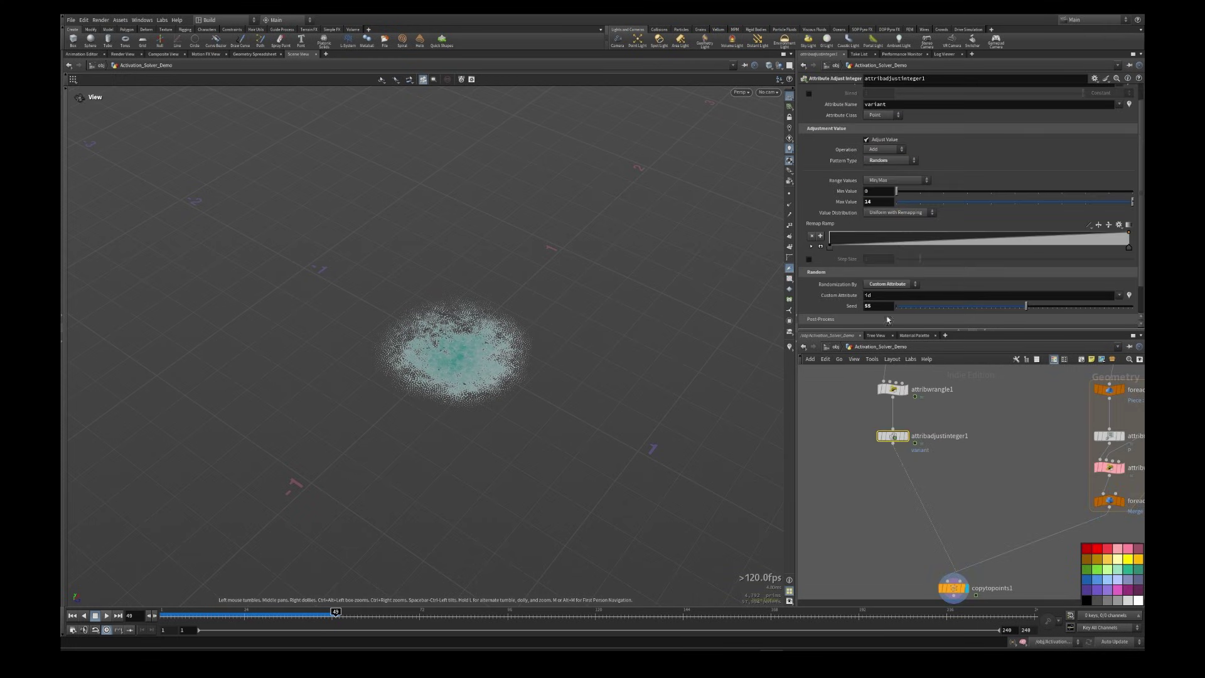
{"action": "middle_click_drag", "start_coordinate": [1022, 508], "coordinate": [868, 465]}
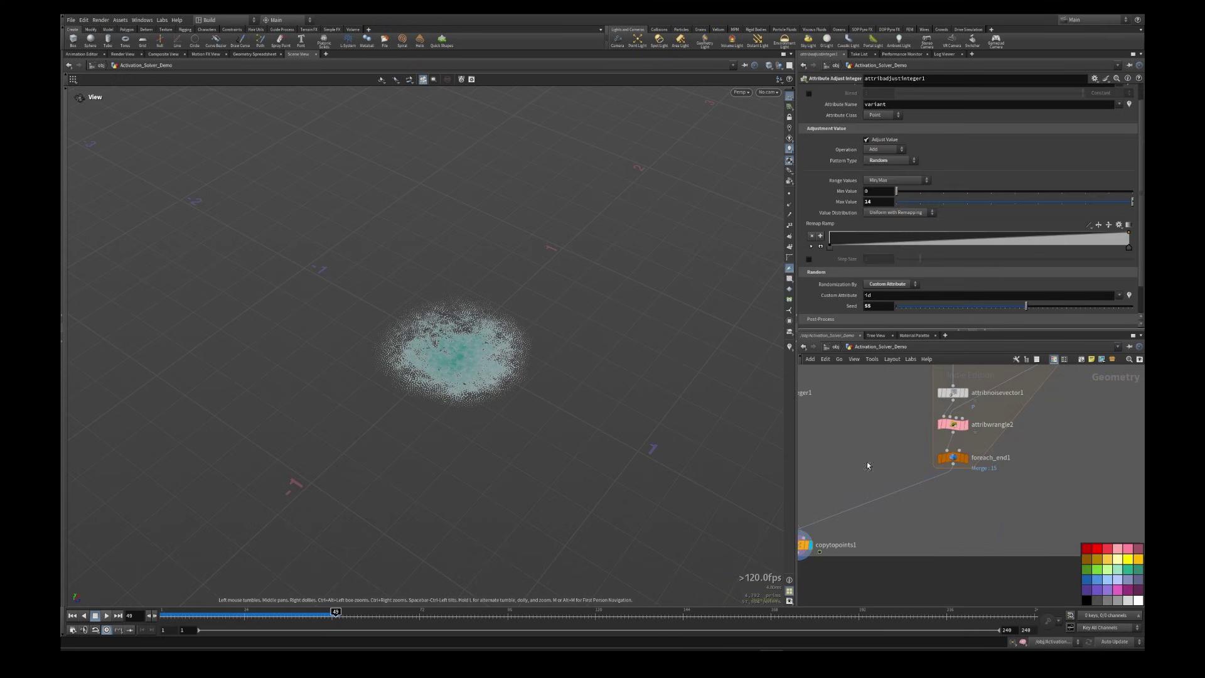
{"action": "middle_click_drag", "start_coordinate": [958, 503], "coordinate": [898, 602]}
{"action": "middle_click_drag", "start_coordinate": [866, 440], "coordinate": [876, 484]}
{"action": "left_click", "coordinate": [911, 430]}
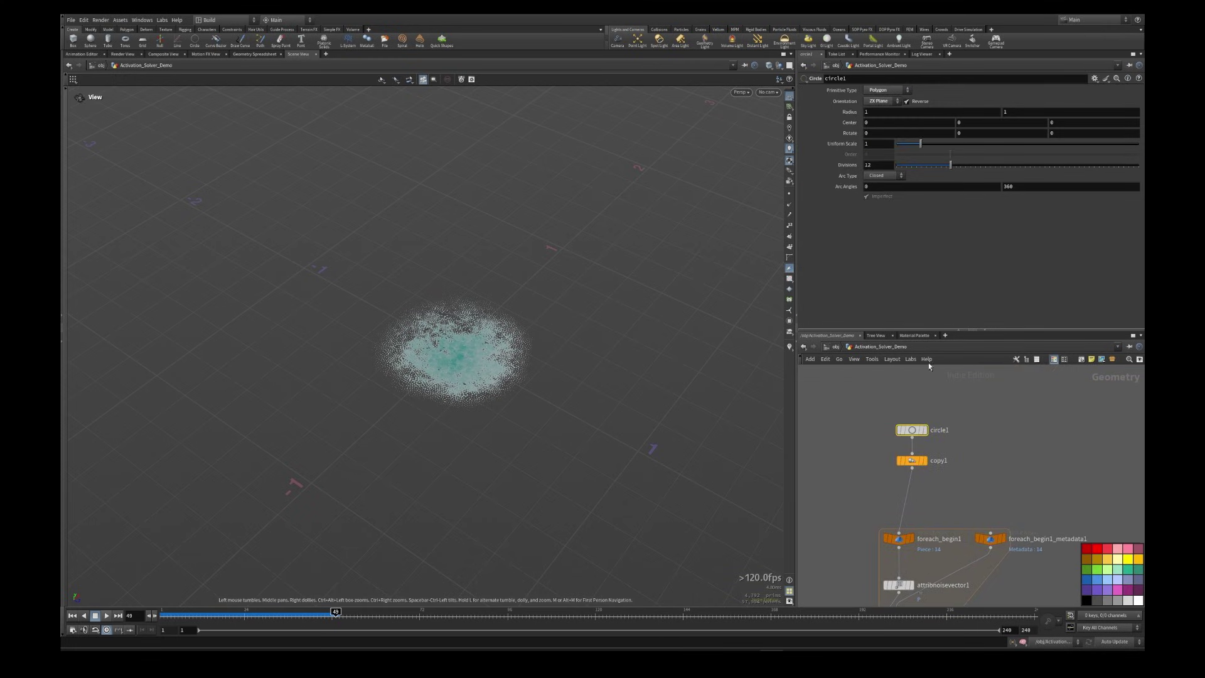
{"action": "left_click", "coordinate": [911, 460]}
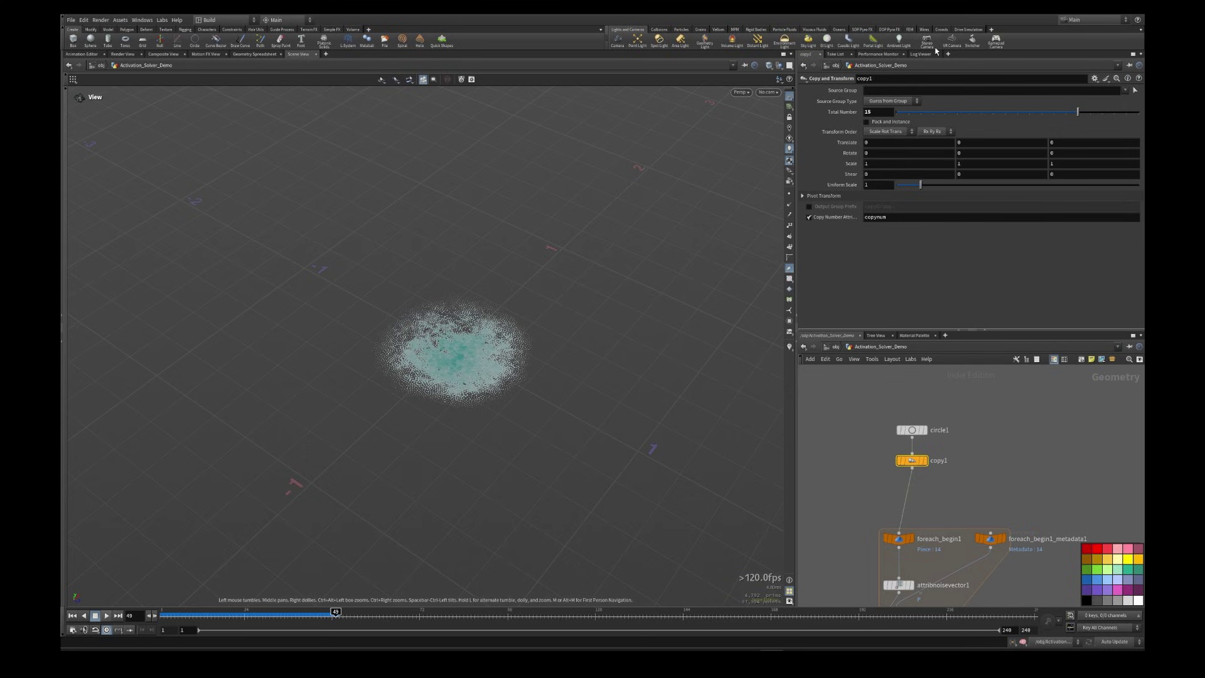
{"action": "middle_click", "coordinate": [908, 460]}
Step: Examine the for-each loop below copy1 and the noise and iteration-driven offset settings of attribnoisevector1
{"action": "scroll", "coordinate": [868, 447], "scroll_direction": "down", "scroll_amount": 5}
{"action": "middle_click_drag", "start_coordinate": [868, 451], "coordinate": [1061, 373]}
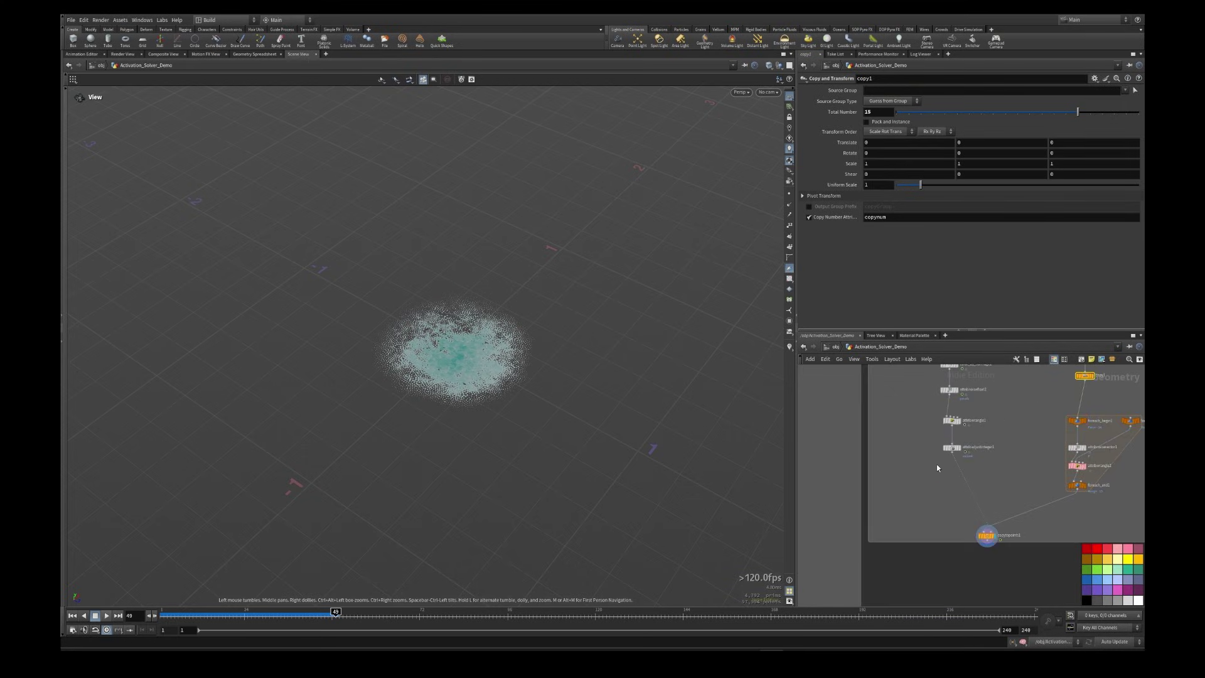
{"action": "middle_click_drag", "start_coordinate": [1082, 434], "coordinate": [955, 451]}
{"action": "scroll", "coordinate": [956, 451], "scroll_direction": "up", "scroll_amount": 4}
{"action": "left_click_drag", "start_coordinate": [903, 401], "coordinate": [1068, 565]}
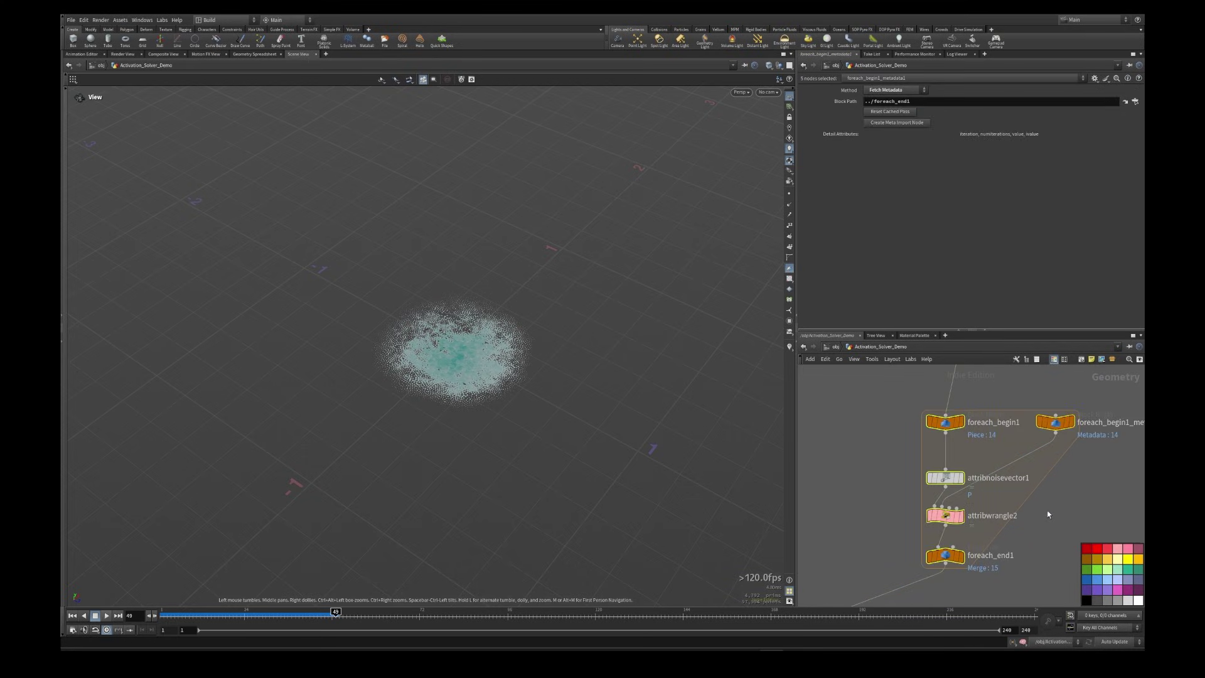
{"action": "left_click", "coordinate": [987, 459]}
{"action": "left_click", "coordinate": [948, 478]}
{"action": "left_click_drag", "start_coordinate": [948, 477], "coordinate": [948, 468]}
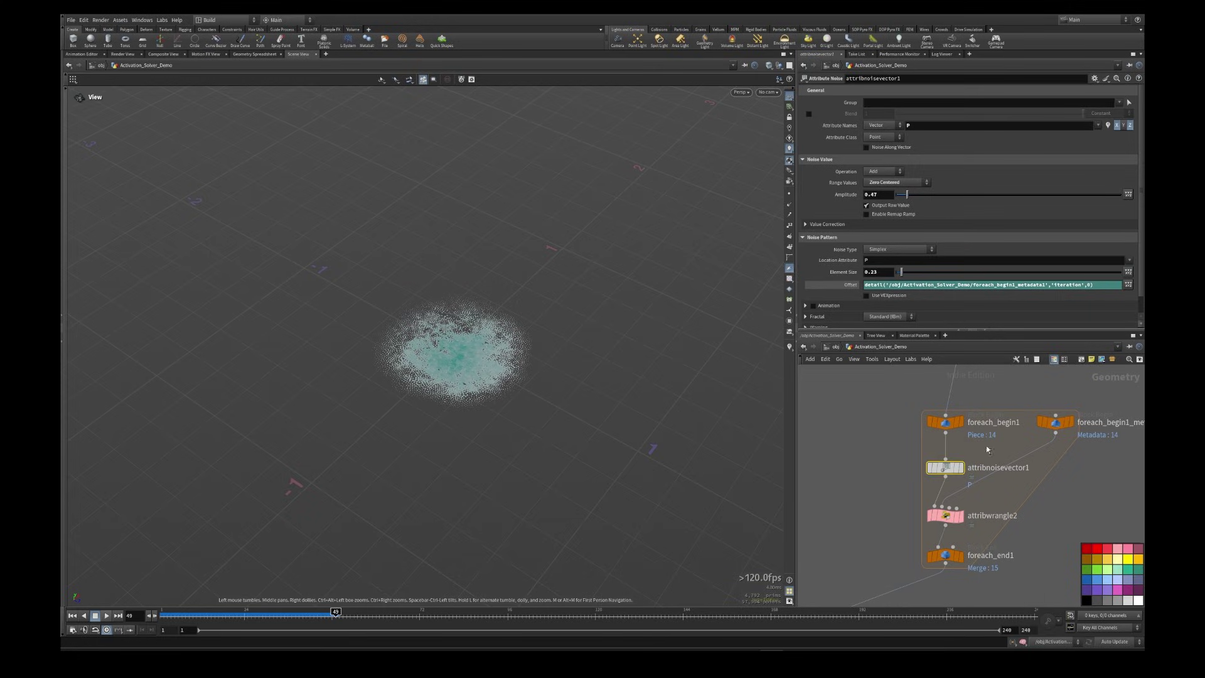
Step: Display the foreach_end1 output in wireframe and inspect the iteration-based variant assignment in attribwrangle2
{"action": "left_click", "coordinate": [960, 556]}
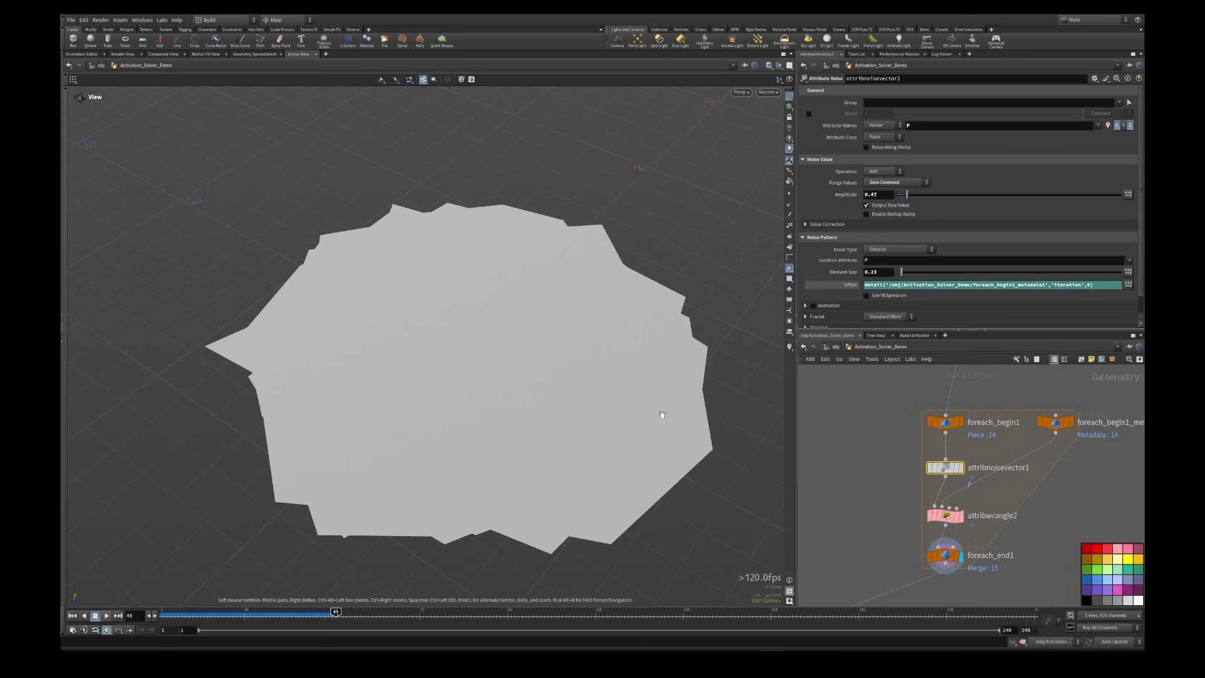
{"action": "key", "text": "w"}
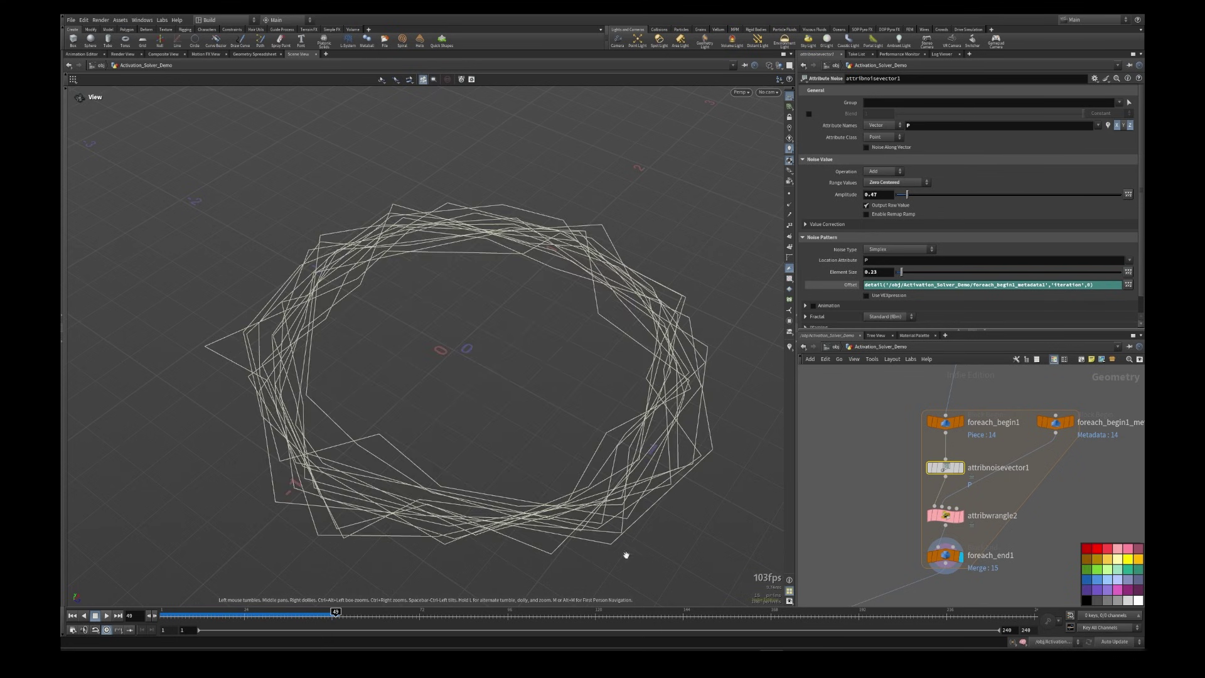
{"action": "left_click", "coordinate": [955, 521]}
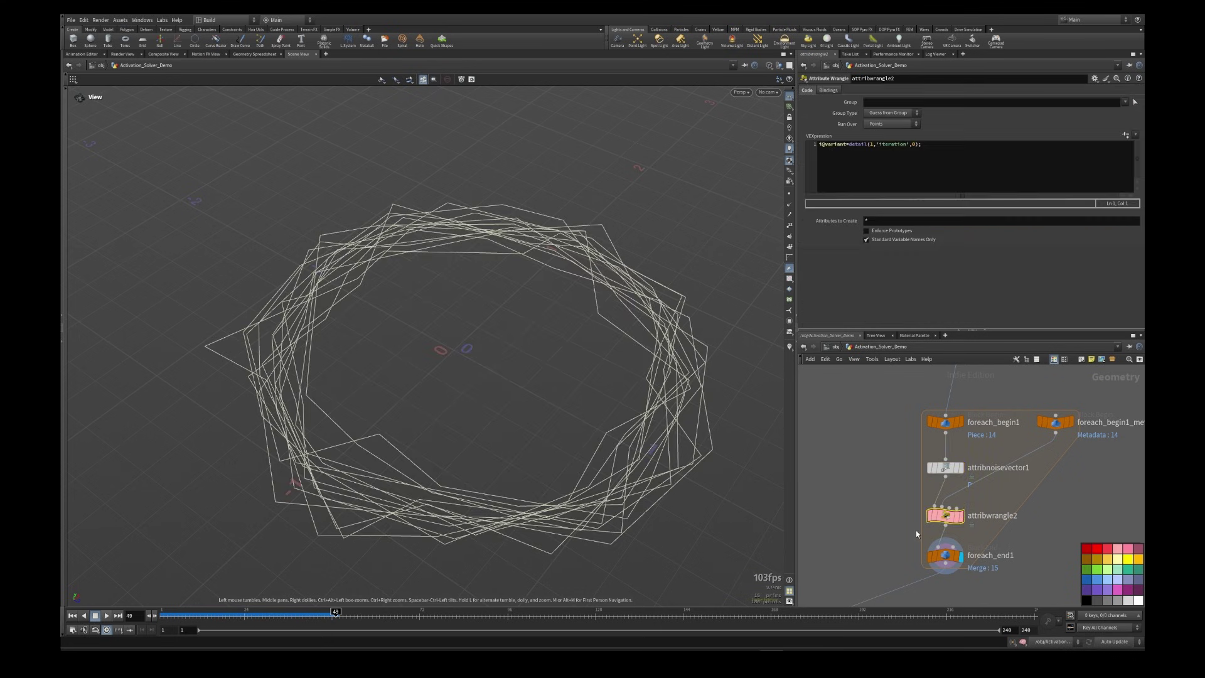
{"action": "left_click", "coordinate": [963, 515]}
{"action": "left_click_drag", "start_coordinate": [952, 150], "coordinate": [816, 147]}
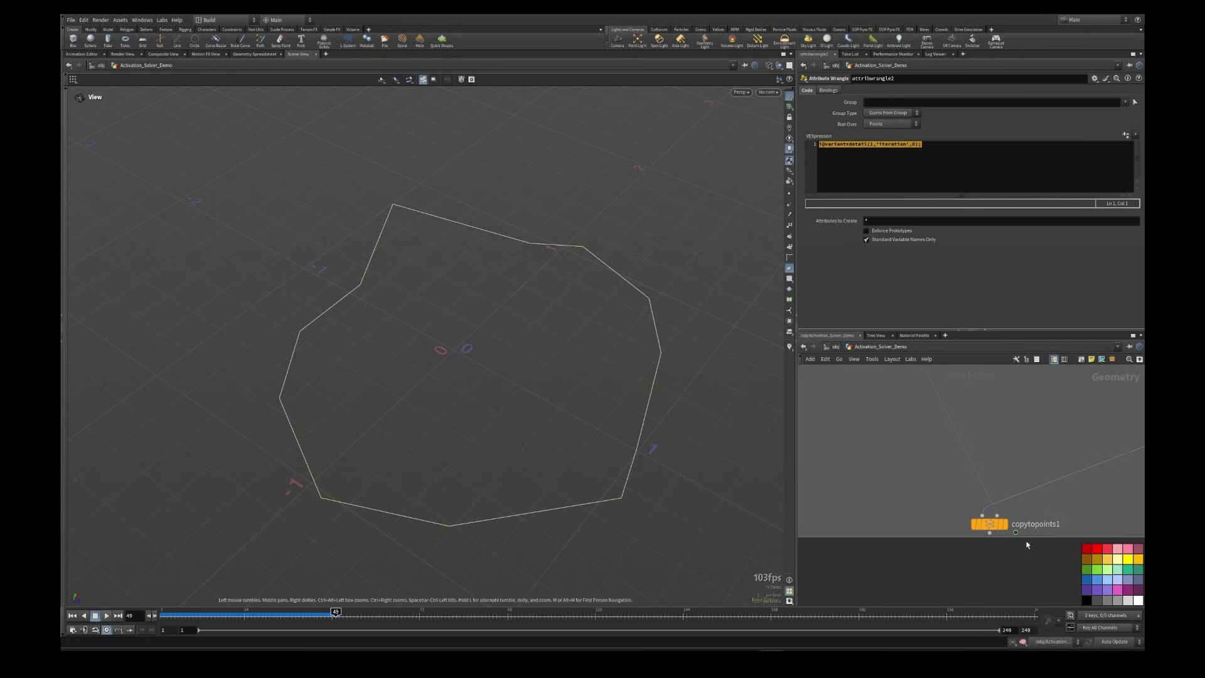
Step: Check the variant piece attribute of copytopoints1 and examine its copied shapes up close in shaded display
{"action": "left_click", "coordinate": [995, 524]}
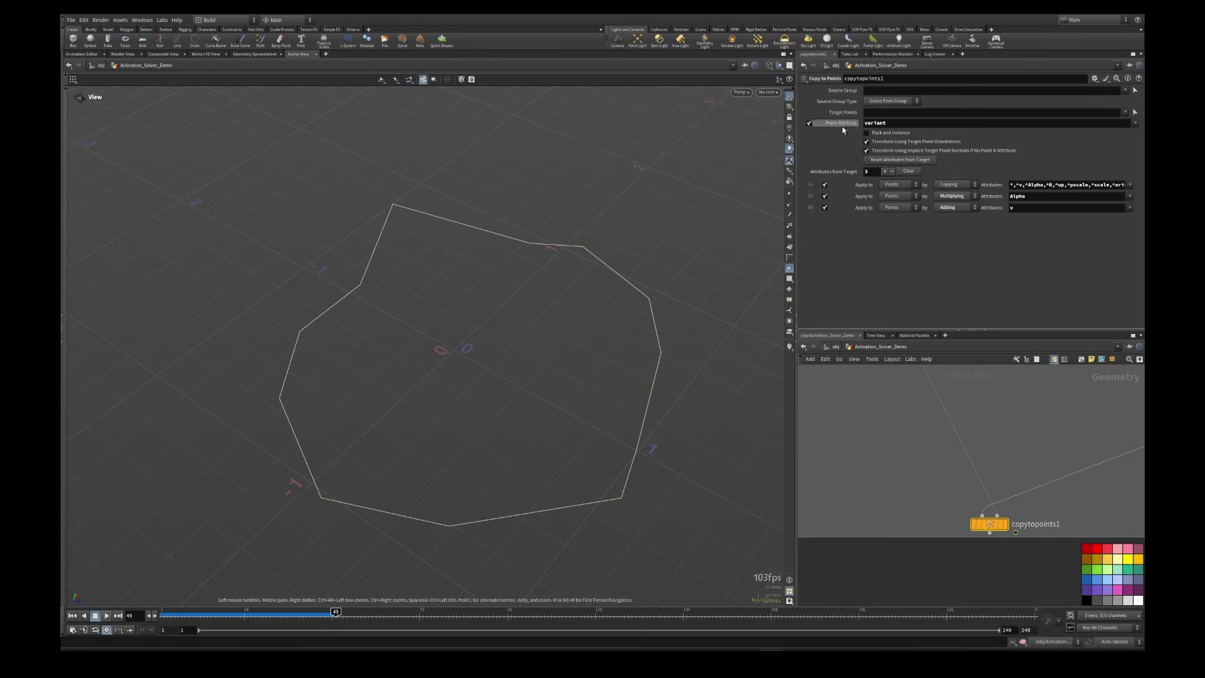
{"action": "key", "text": "w"}
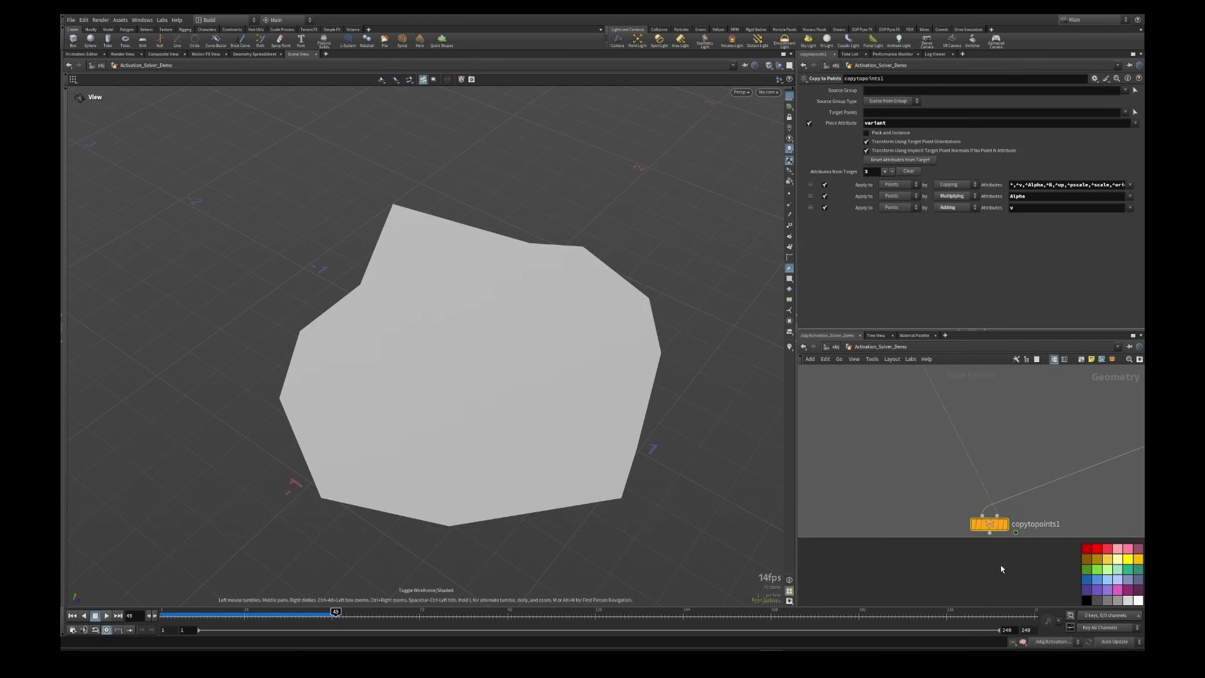
{"action": "left_click", "coordinate": [1005, 524]}
{"action": "right_click_drag", "start_coordinate": [461, 350], "coordinate": [518, 359]}
{"action": "scroll", "coordinate": [518, 359], "scroll_direction": "up", "scroll_amount": 5}
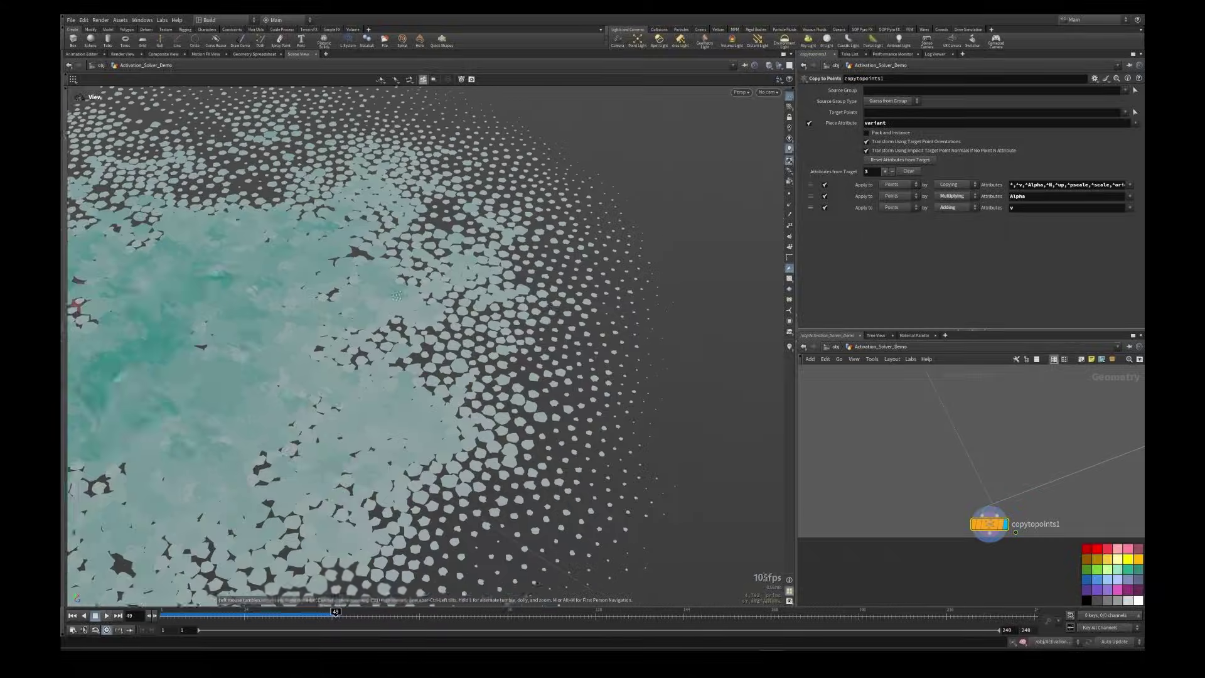
Step: Play the copytopoints1 growth animation from frame 1 and rewind it to the start
{"action": "left_click", "coordinate": [162, 615]}
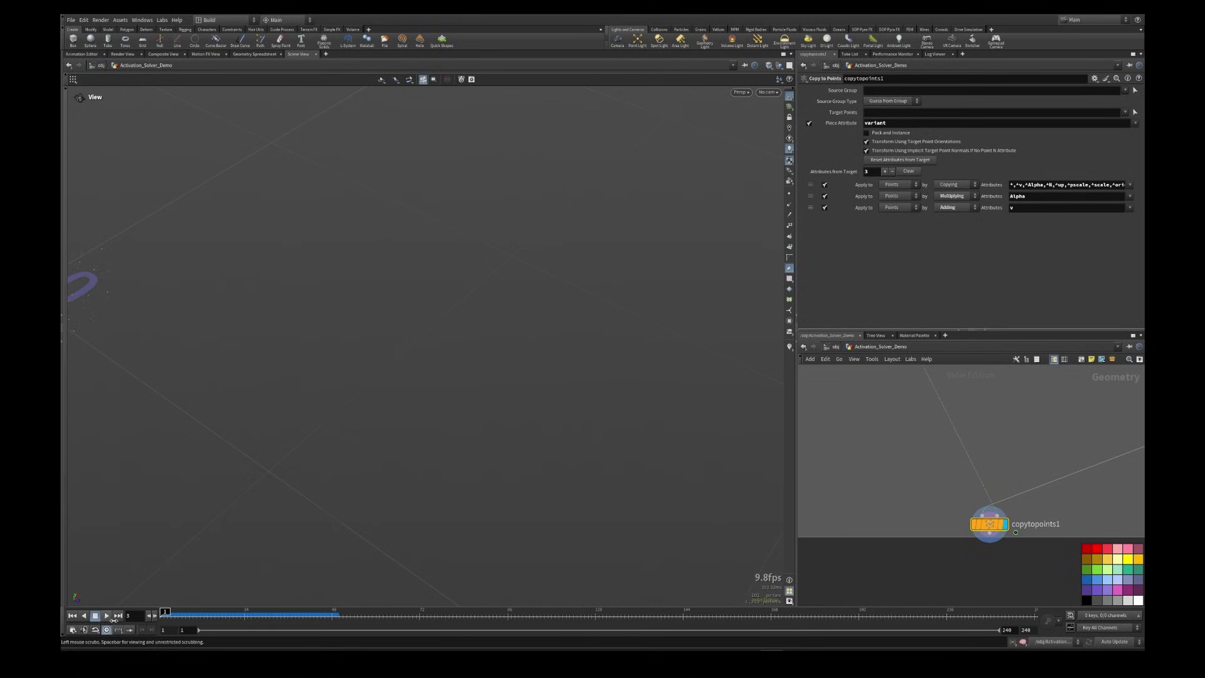
{"action": "left_click", "coordinate": [106, 616]}
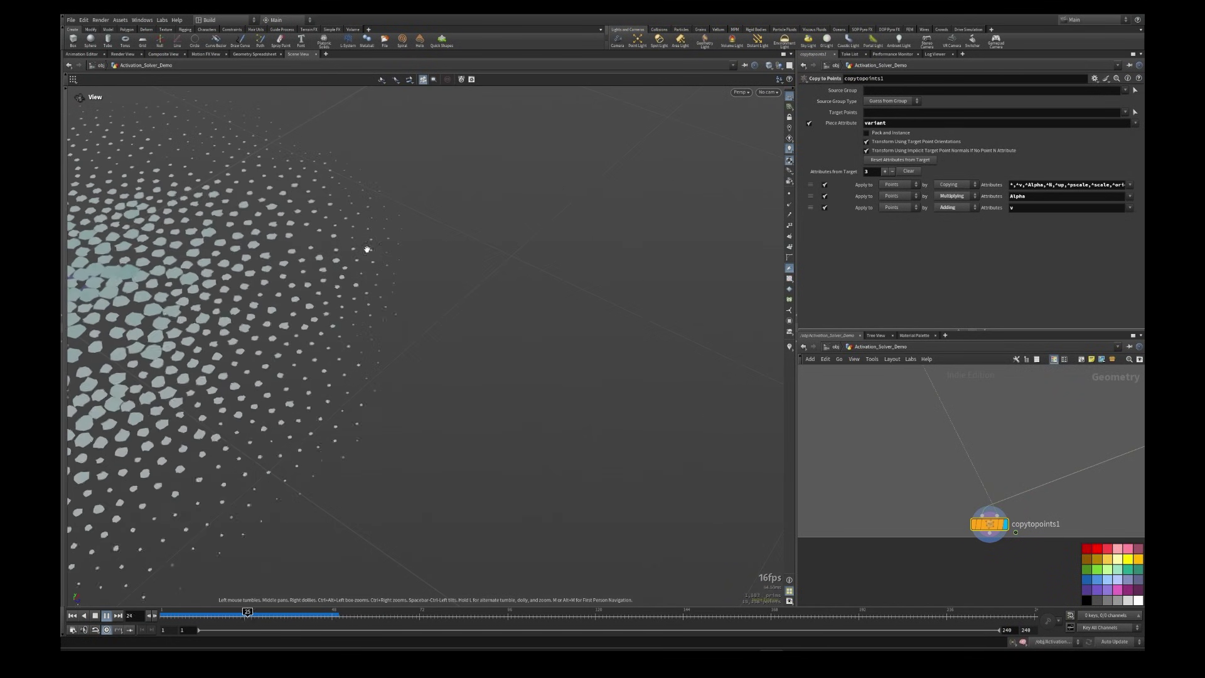
{"action": "right_click_drag", "start_coordinate": [367, 251], "coordinate": [218, 353]}
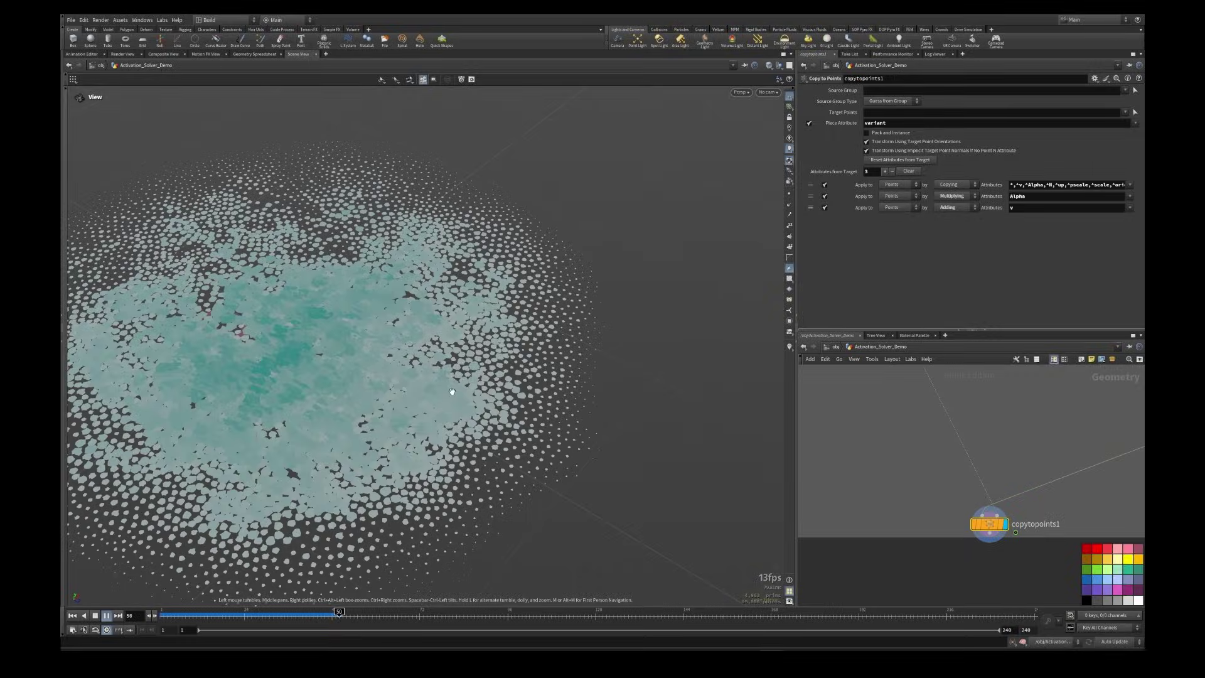
{"action": "left_click", "coordinate": [72, 616]}
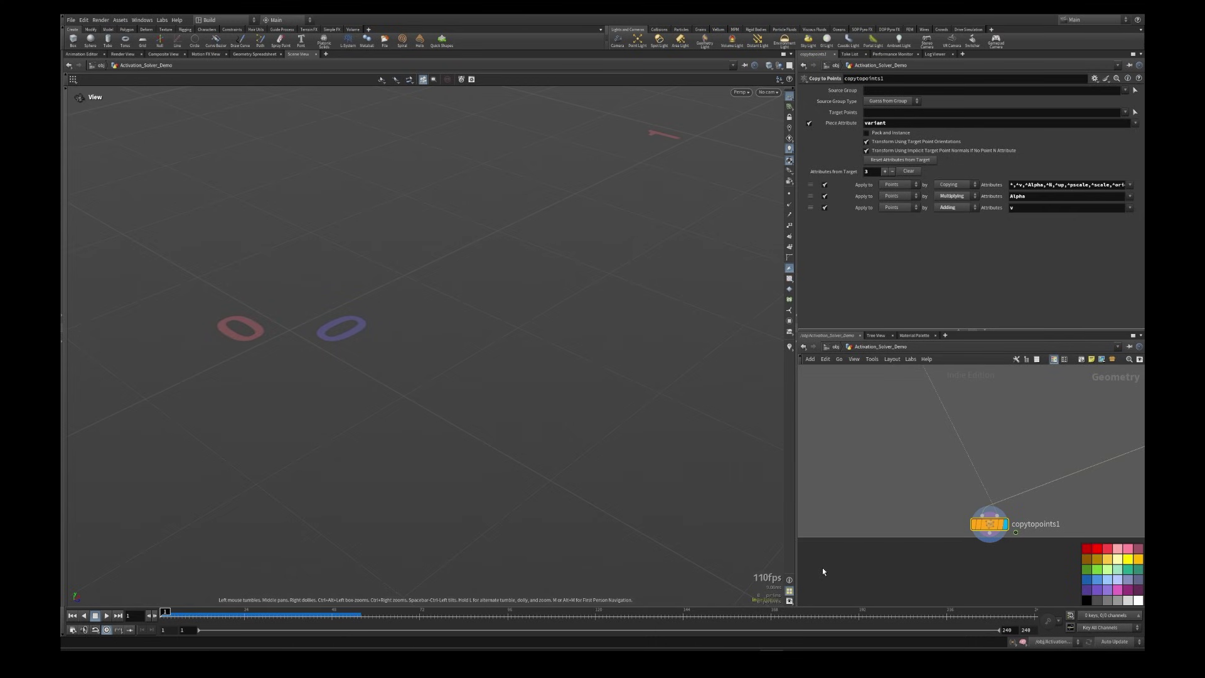
Step: Select all nodes and network boxes of the demo and frame the complete example network for an overview
{"action": "left_click_drag", "start_coordinate": [315, 437], "coordinate": [438, 465]}
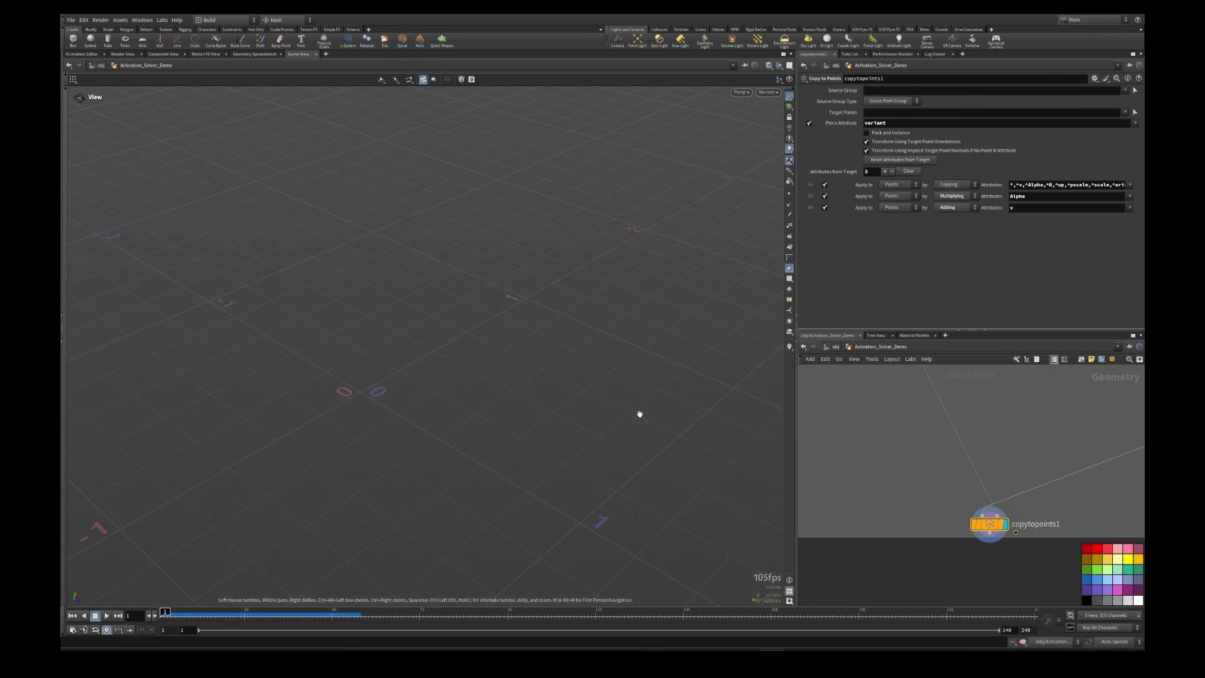
{"action": "scroll", "coordinate": [639, 429], "scroll_direction": "down", "scroll_amount": 6}
{"action": "scroll", "coordinate": [706, 480], "scroll_direction": "down", "scroll_amount": 1}
{"action": "scroll", "coordinate": [868, 507], "scroll_direction": "down", "scroll_amount": 7}
{"action": "middle_click_drag", "start_coordinate": [869, 507], "coordinate": [1136, 582]}
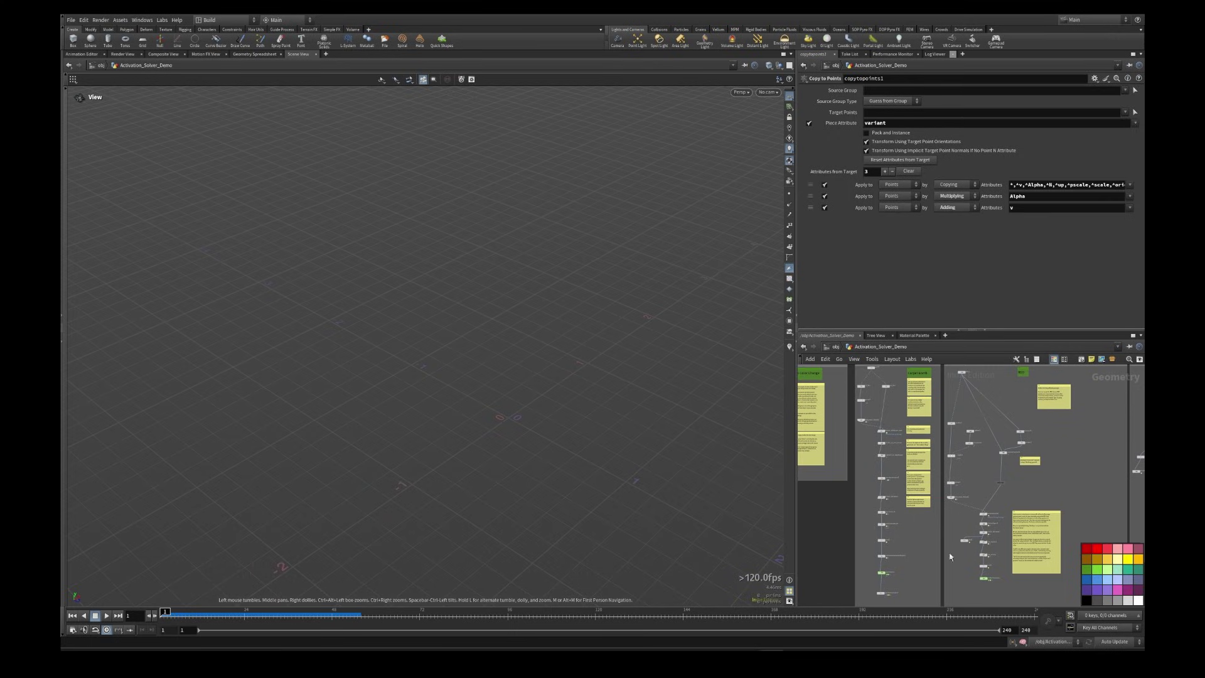
{"action": "mouse_move", "coordinate": [743, 650]}
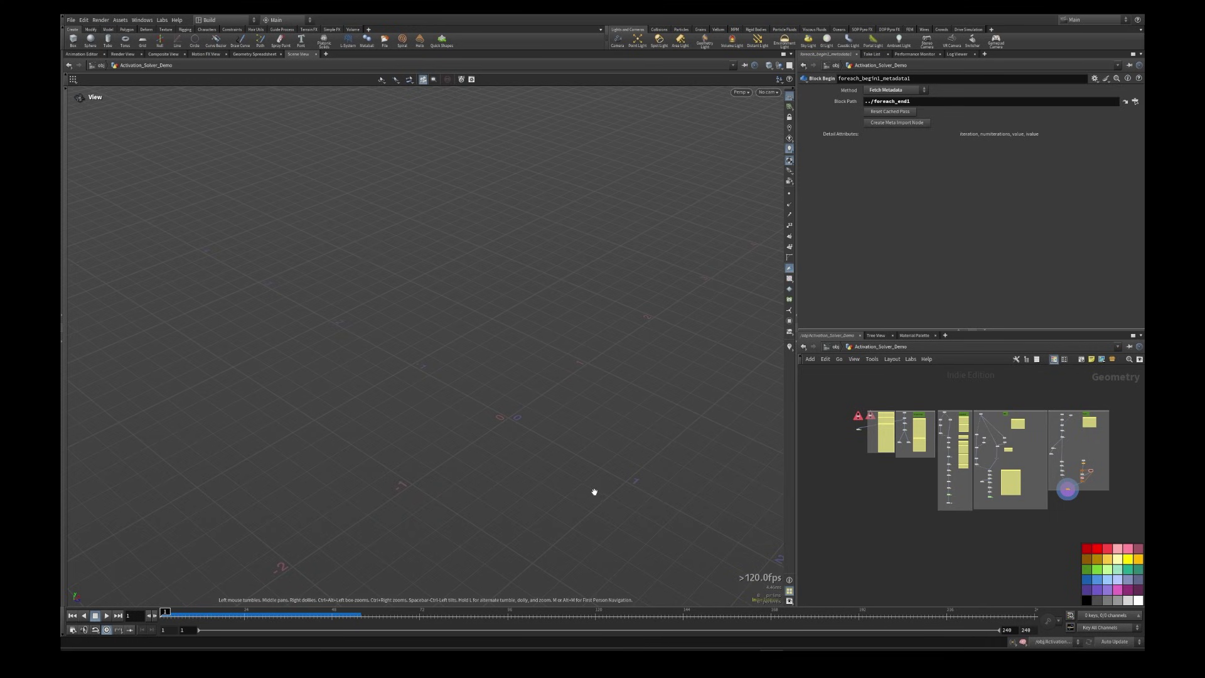
{"action": "left_click_drag", "start_coordinate": [594, 492], "coordinate": [723, 468]}
{"action": "key", "text": "ctrl+a"}
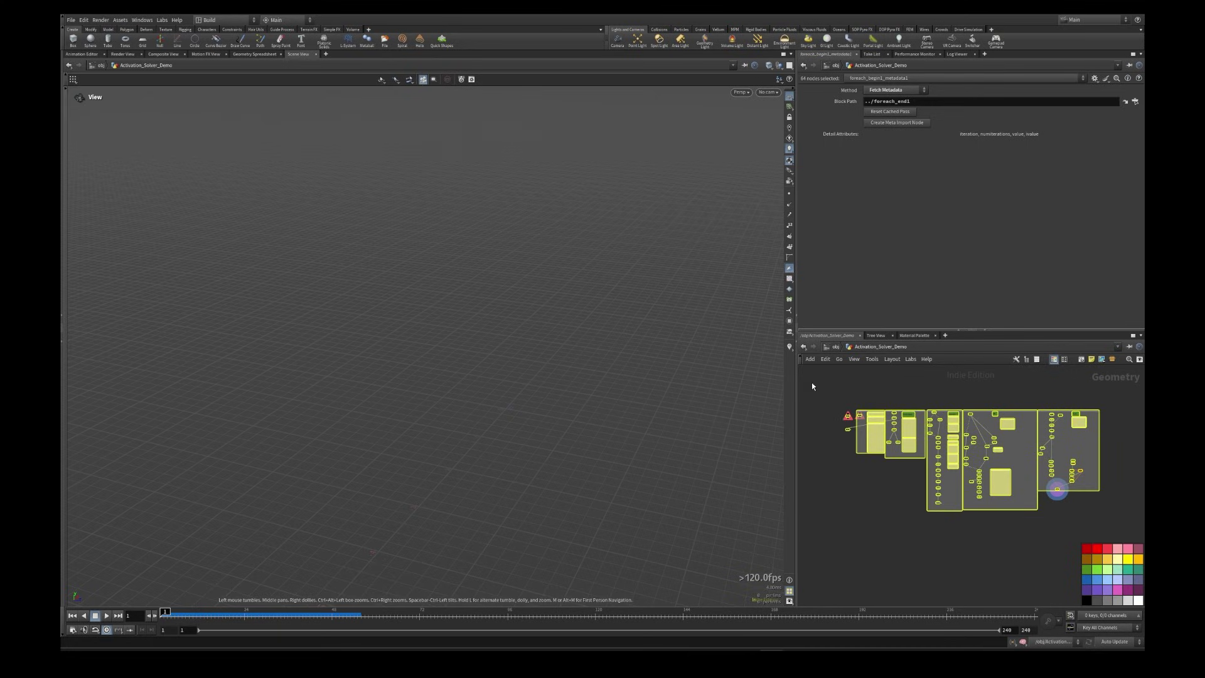
{"action": "left_click_drag", "start_coordinate": [811, 382], "coordinate": [1050, 529]}
{"action": "left_click_drag", "start_coordinate": [834, 408], "coordinate": [1047, 521]}
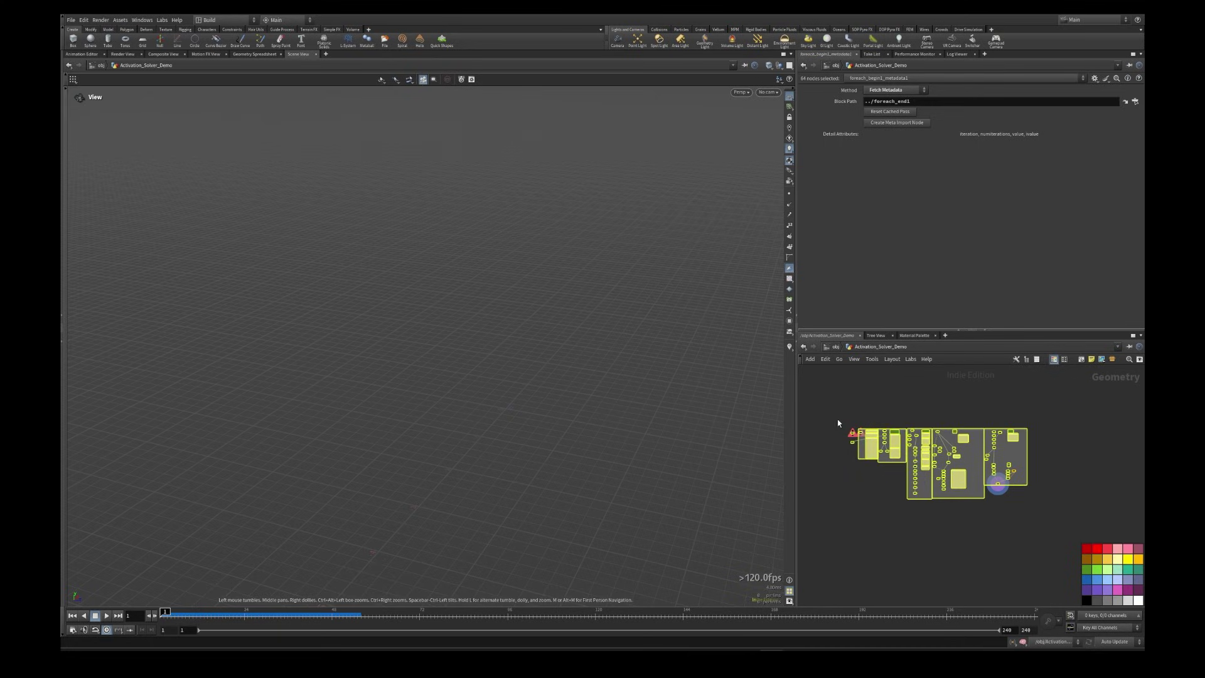
{"action": "left_click_drag", "start_coordinate": [838, 423], "coordinate": [1044, 526]}
{"action": "key", "text": "f"}
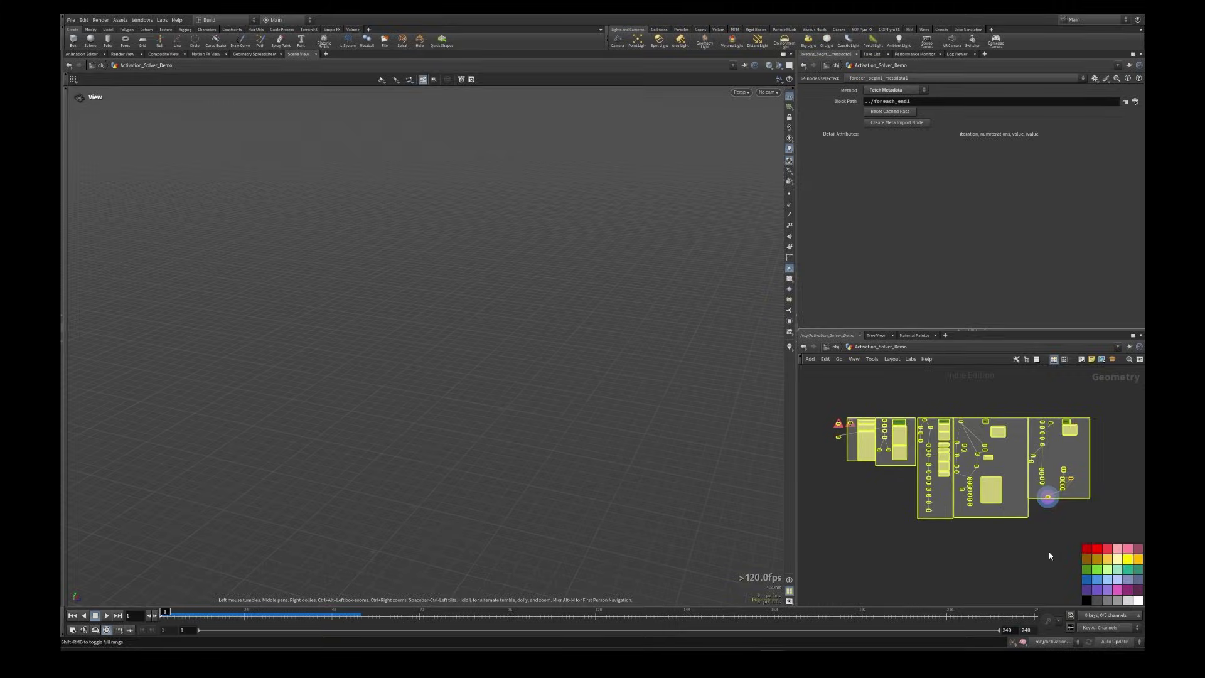